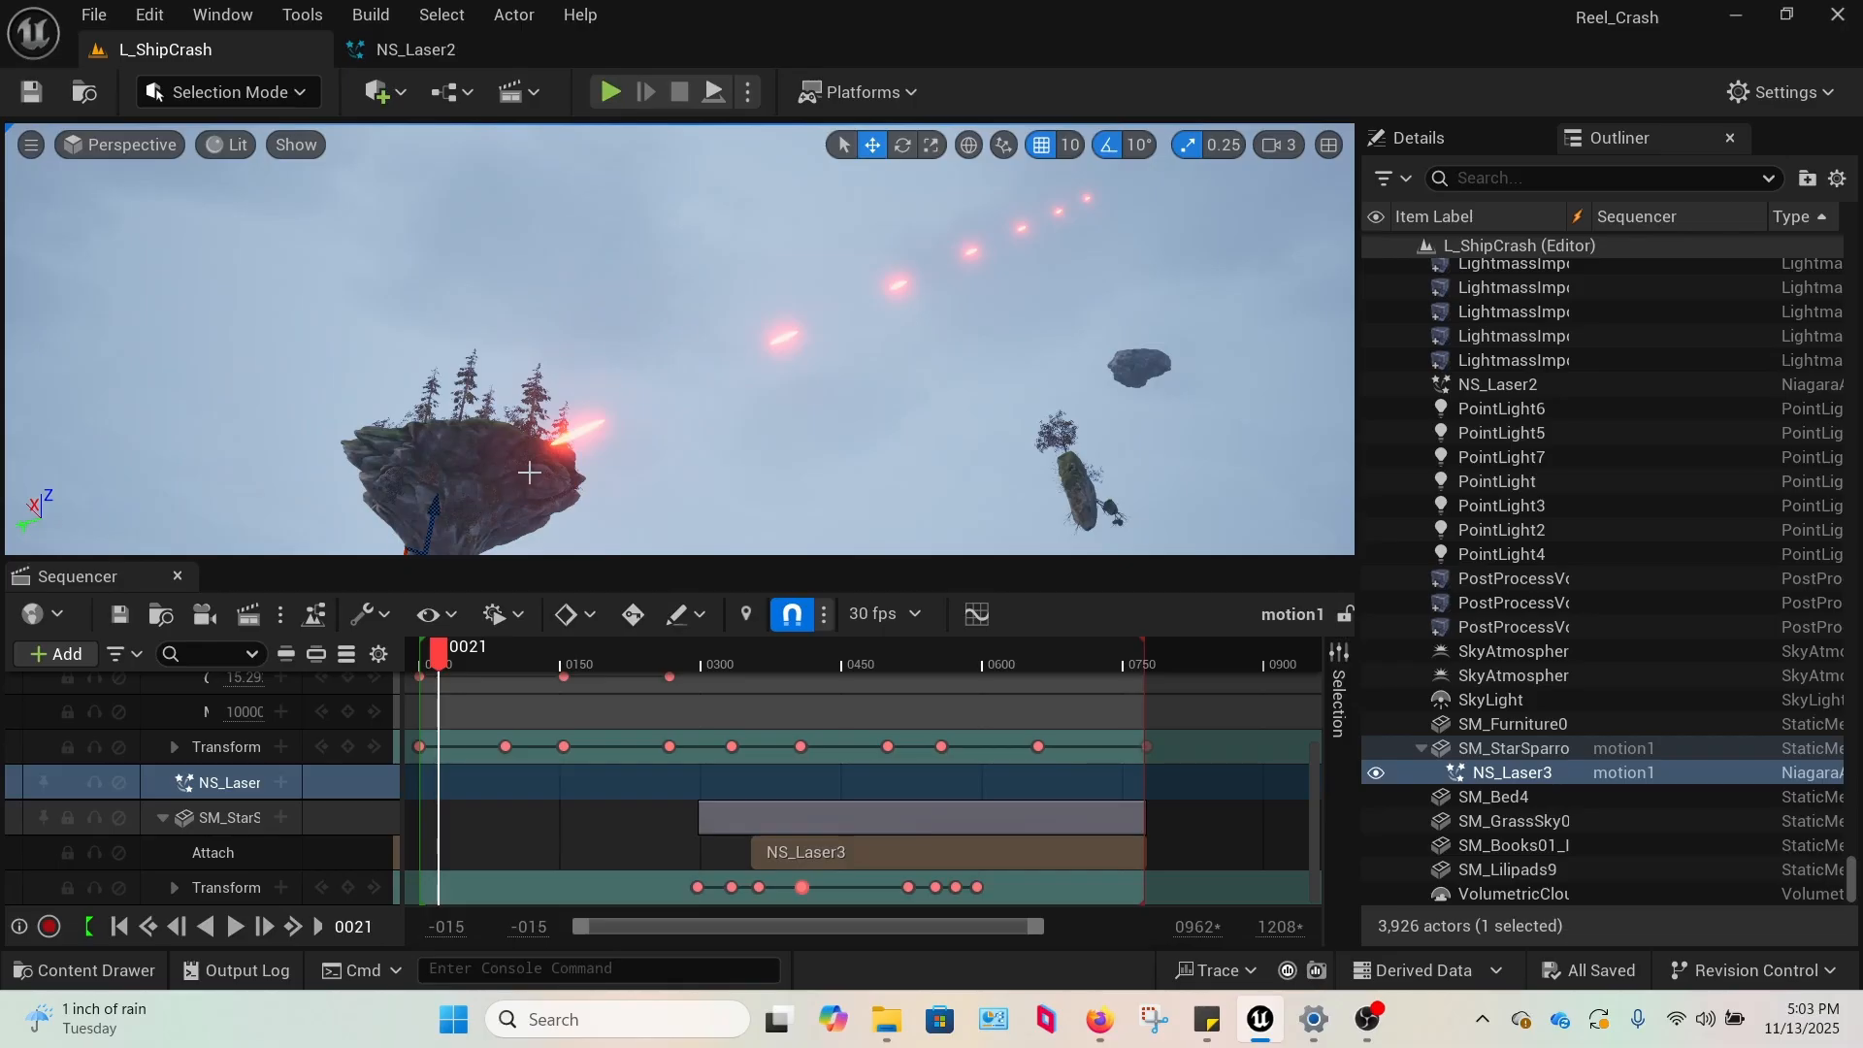
Examine the laser shots and the firing spaceship in the L_ShipCrash level.
{"action": "right_click", "coordinate": [529, 473]}
{"action": "left_click", "coordinate": [858, 192]}
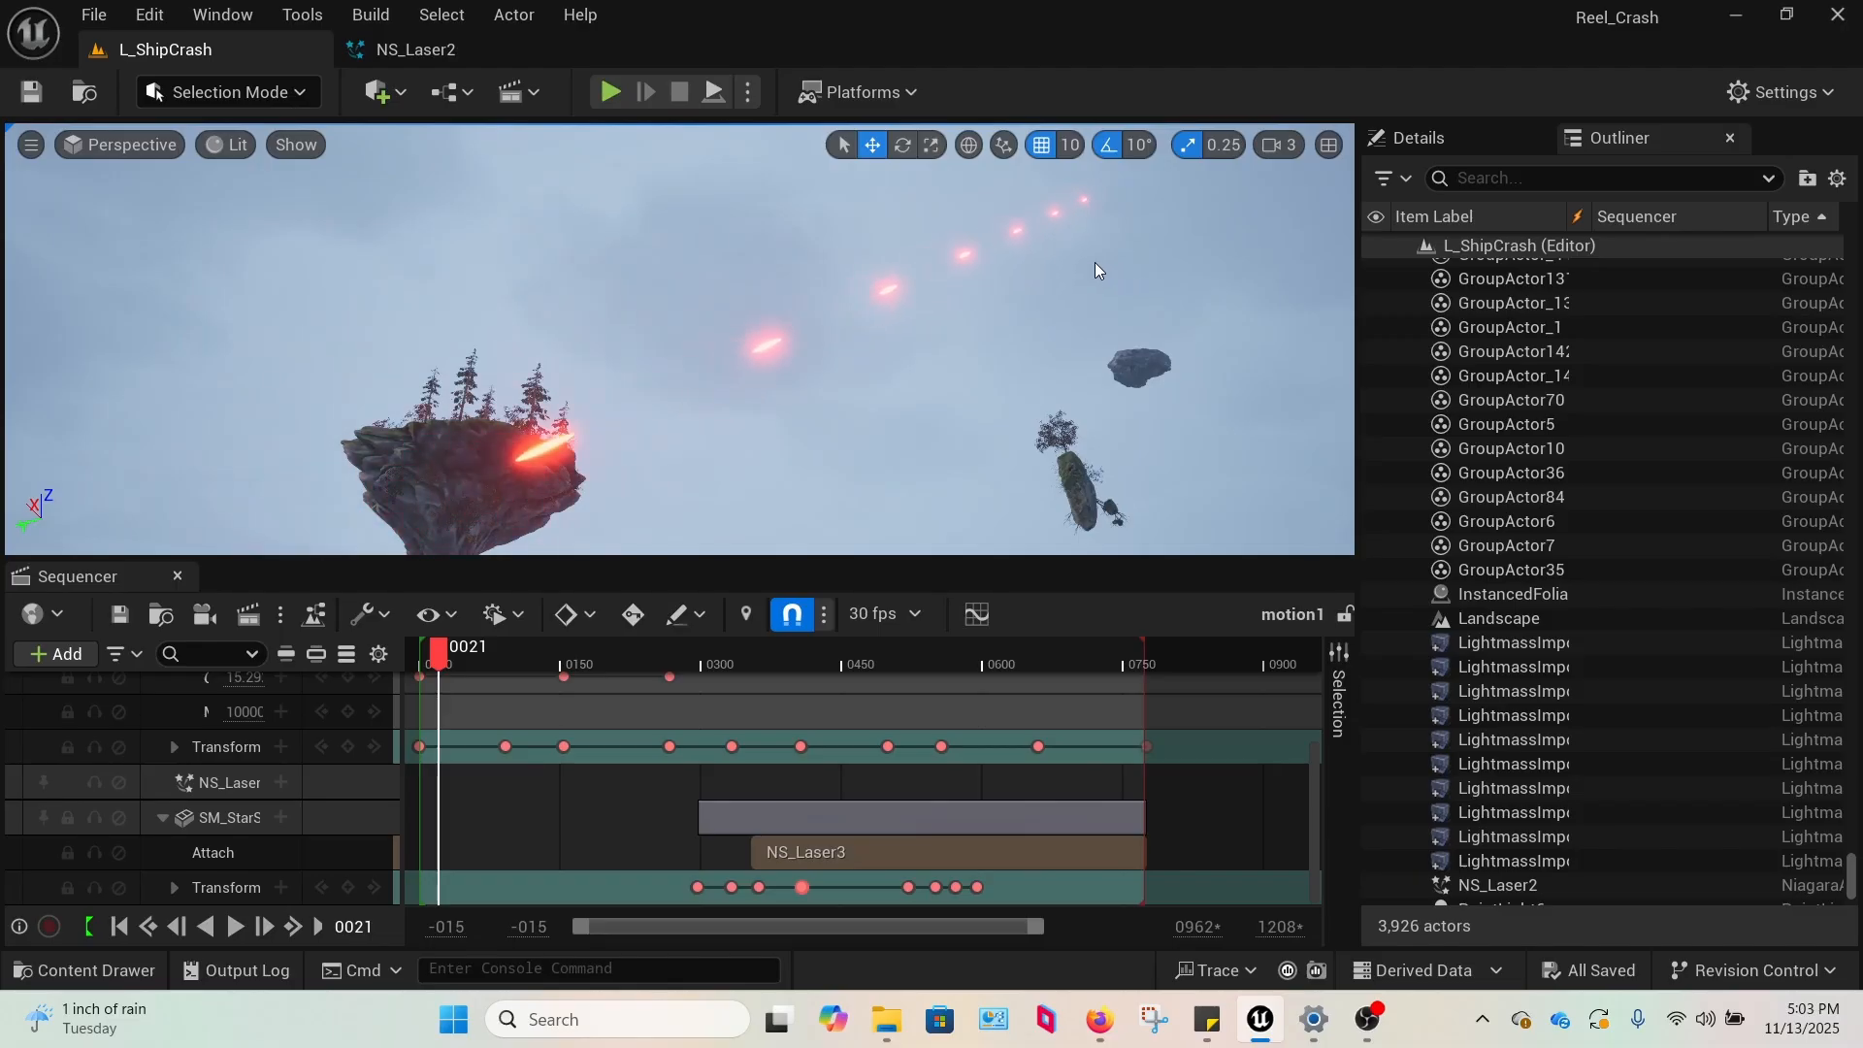
{"action": "mouse_move", "coordinate": [1080, 233]}
{"action": "right_mouse_down"}
{"action": "mouse_move", "coordinate": [931, 350]}
{"action": "mouse_move", "coordinate": [1106, 247]}
{"action": "mouse_move", "coordinate": [1257, 199]}
{"action": "mouse_move", "coordinate": [1096, 244]}
{"action": "mouse_move", "coordinate": [1123, 189]}
{"action": "mouse_move", "coordinate": [1053, 238]}
{"action": "mouse_move", "coordinate": [1186, 194]}
{"action": "mouse_move", "coordinate": [1067, 229]}
{"action": "right_mouse_up"}
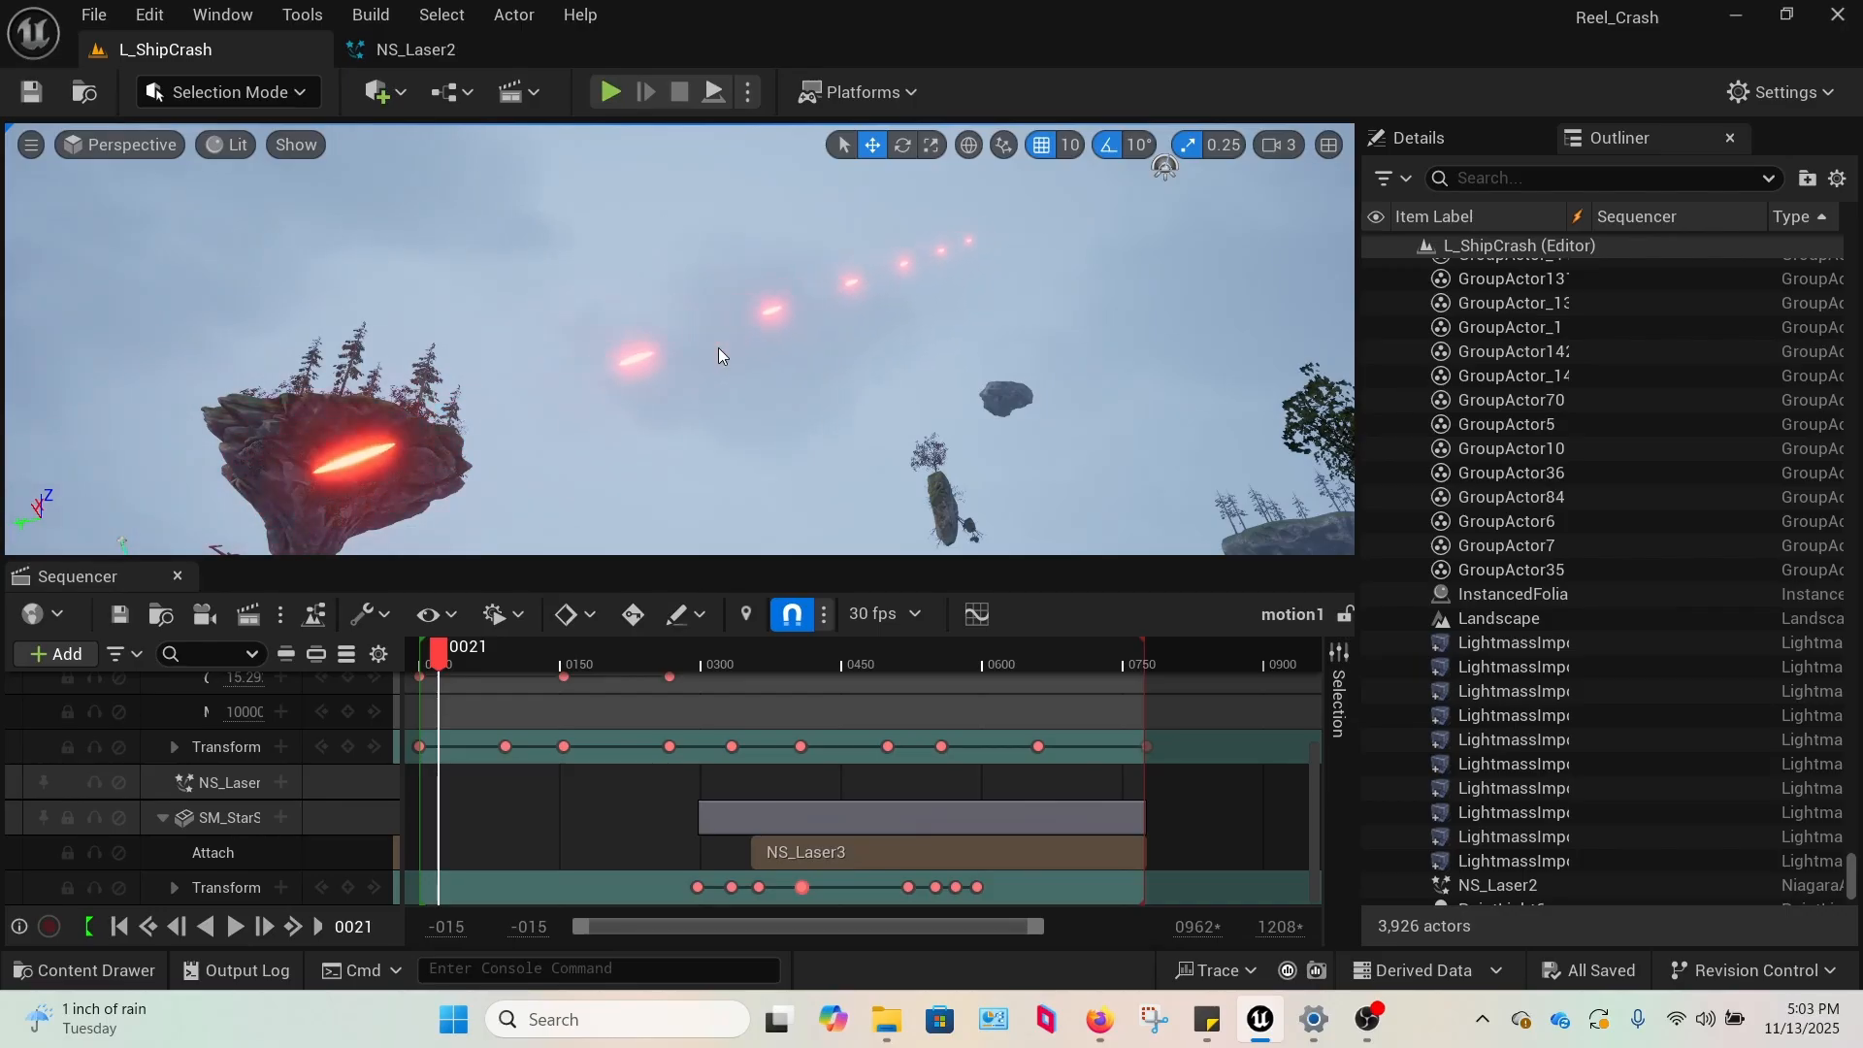
{"action": "right_click_drag", "start_coordinate": [741, 352], "coordinate": [537, 335]}
{"action": "key", "text": "w"}
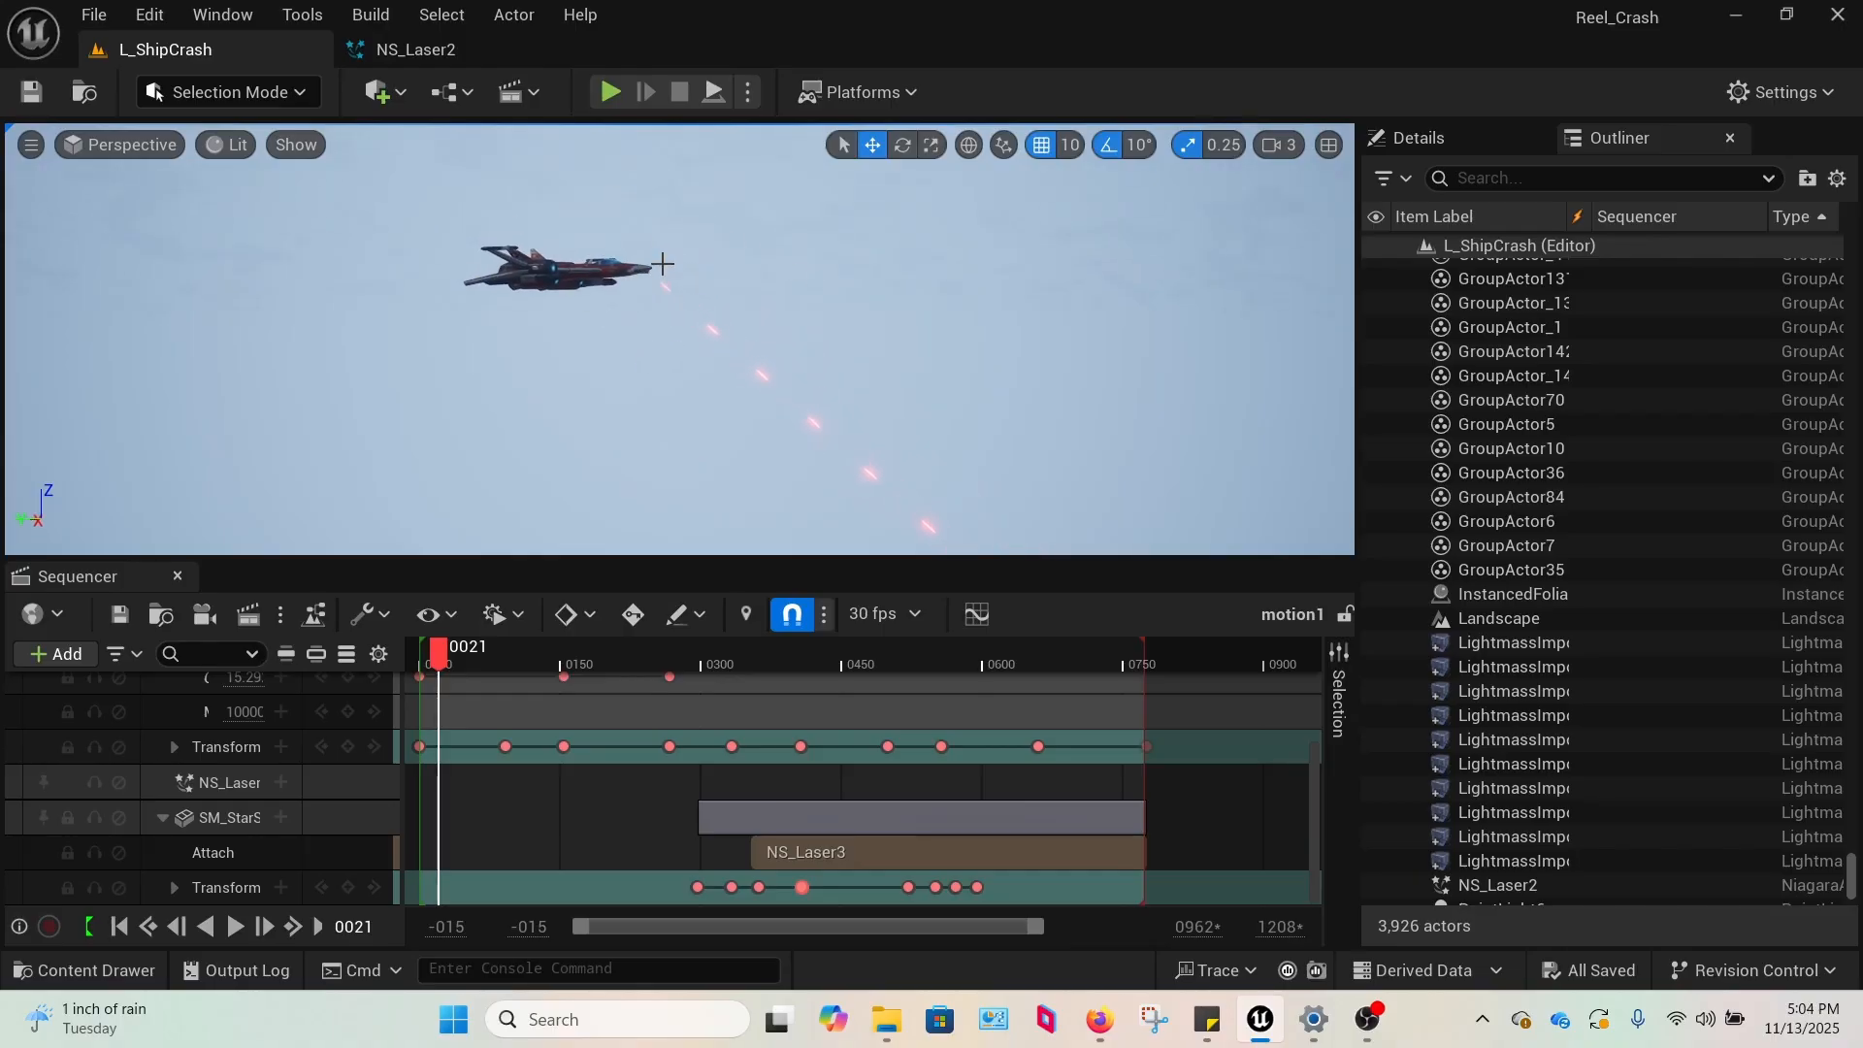
{"action": "right_click_drag", "start_coordinate": [643, 249], "coordinate": [592, 251]}
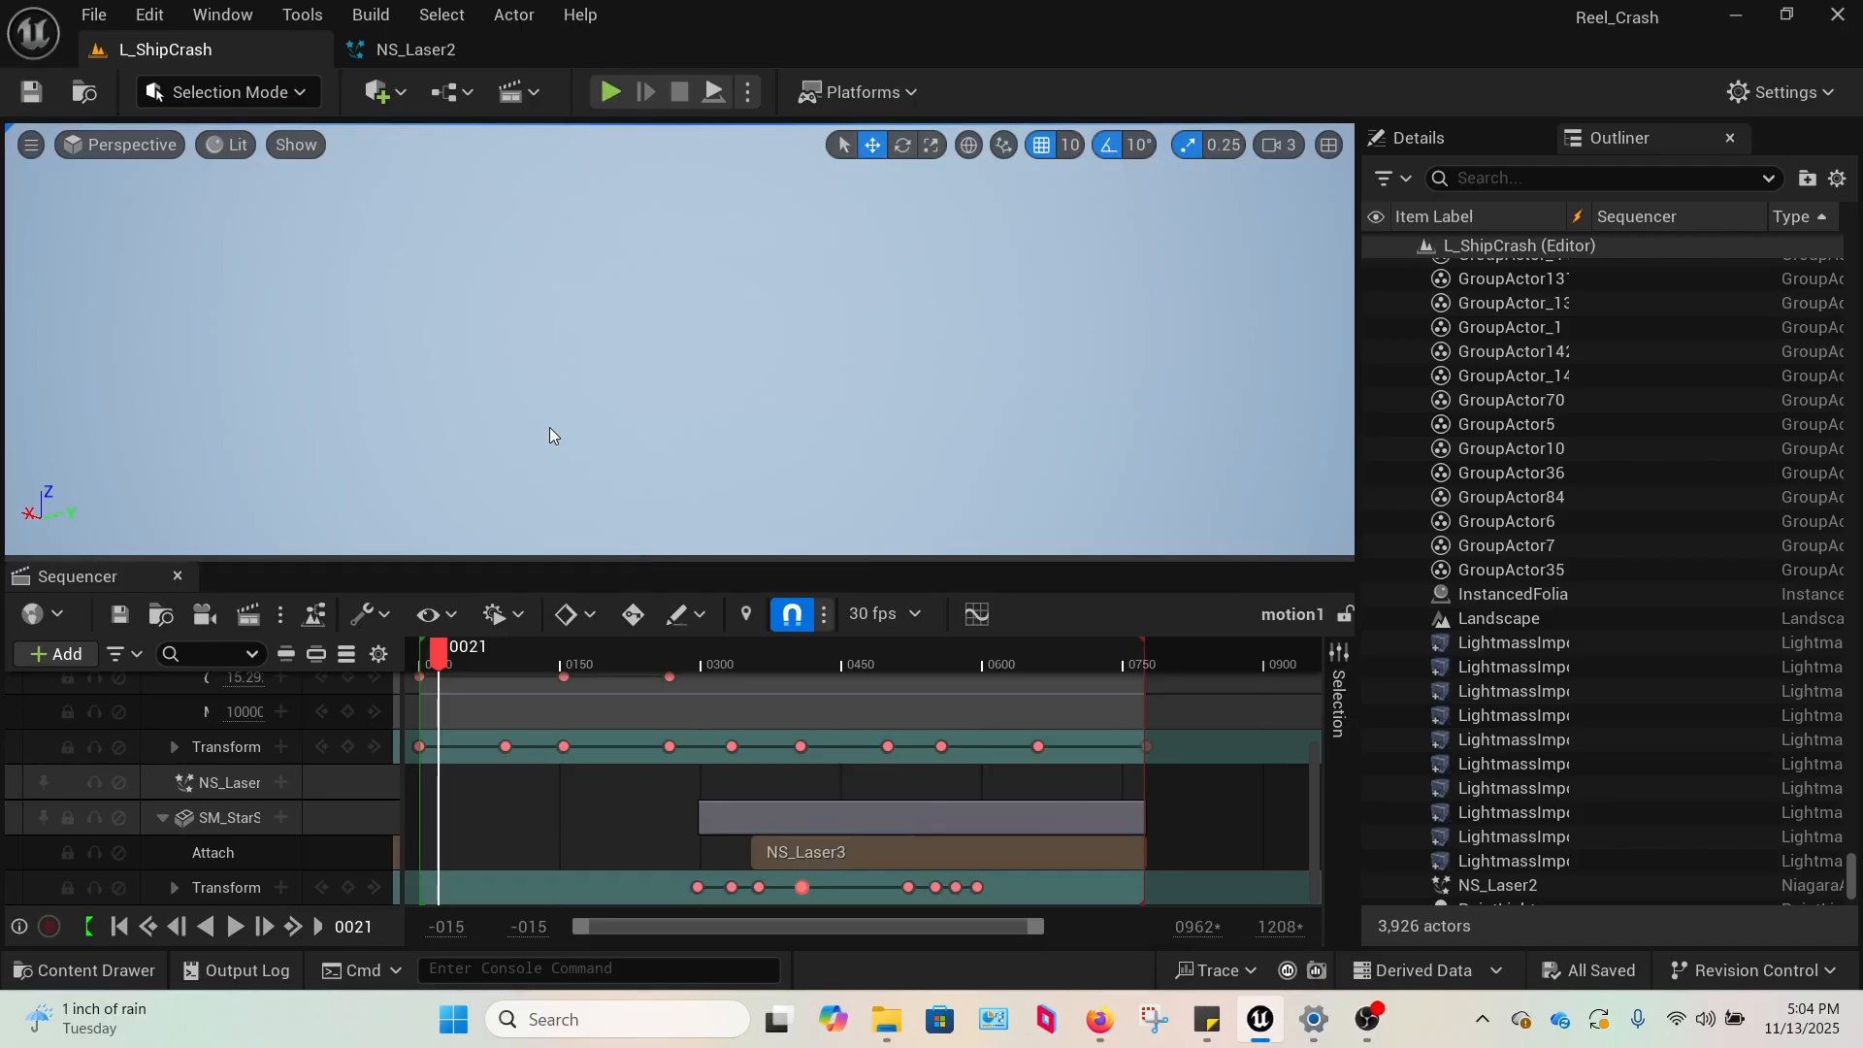
Create a Niagara System from the Minimal emitter in the VFX folder and name it NS_Tutorial.
{"action": "left_click", "coordinate": [77, 970]}
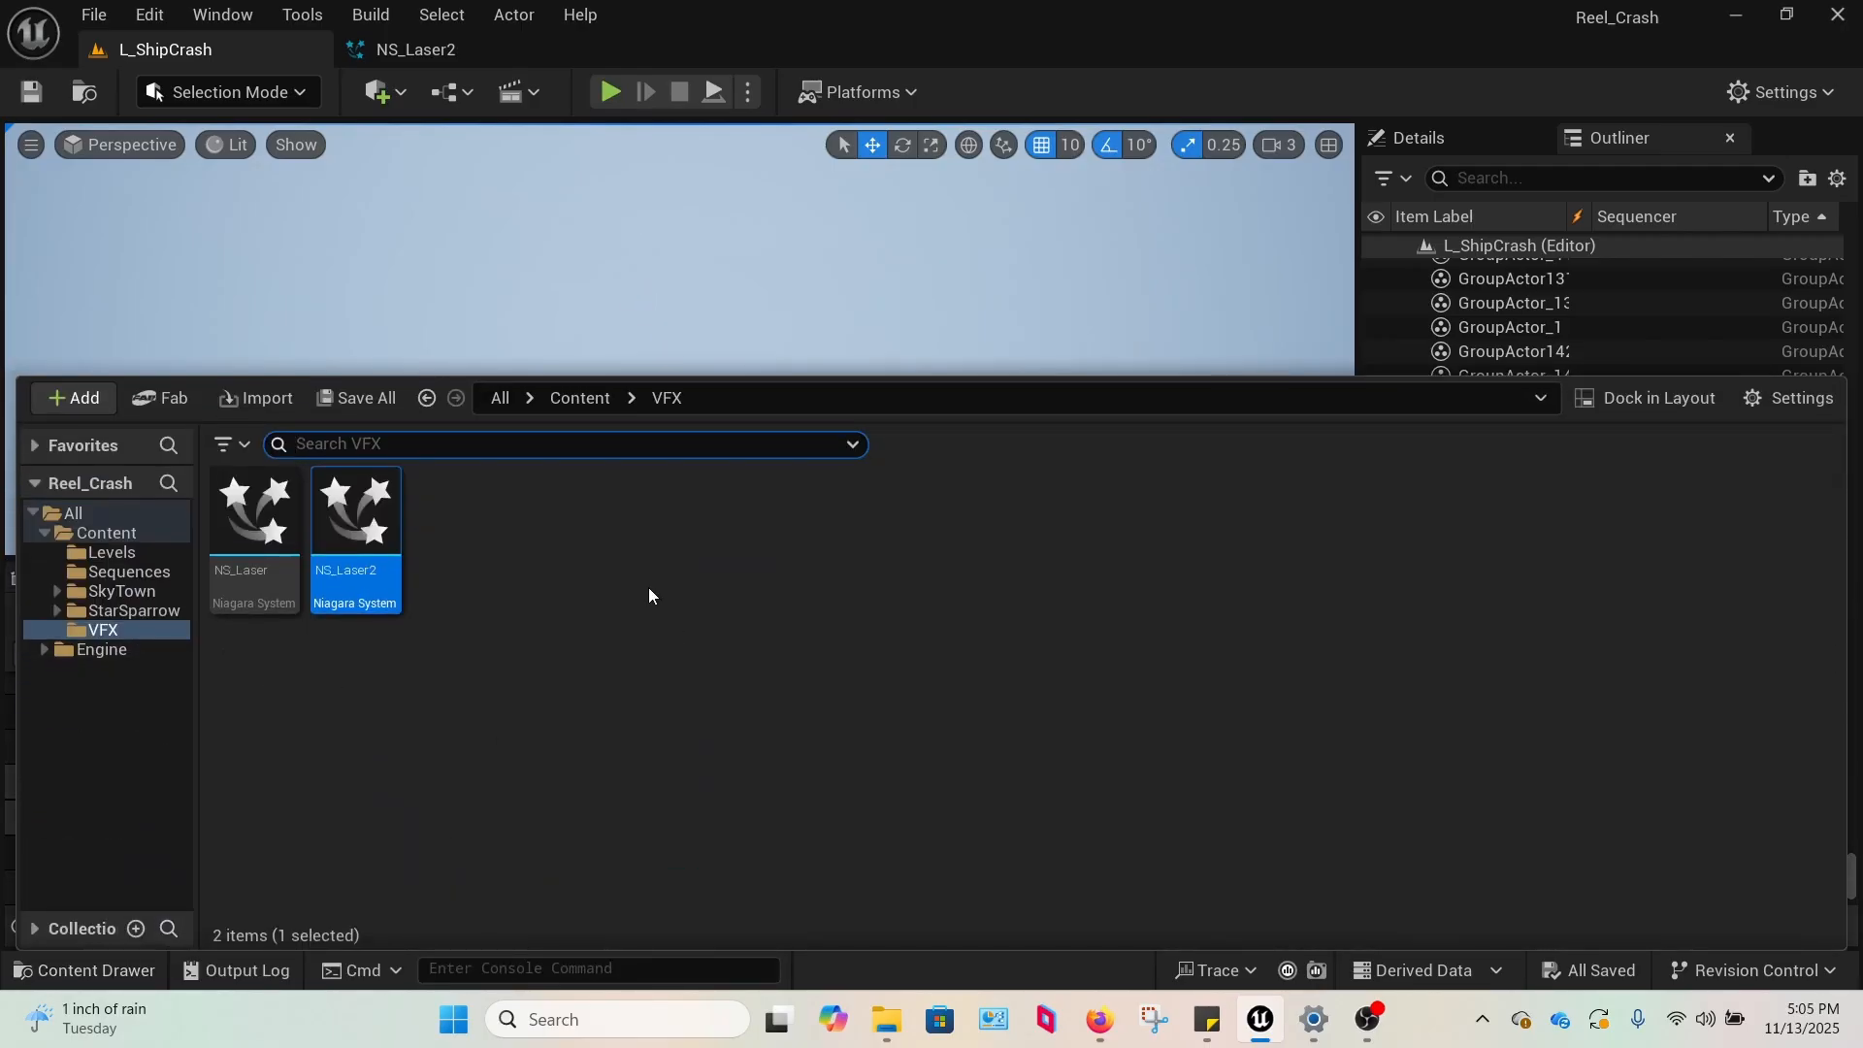
{"action": "left_click", "coordinate": [586, 607]}
{"action": "right_click", "coordinate": [561, 603]}
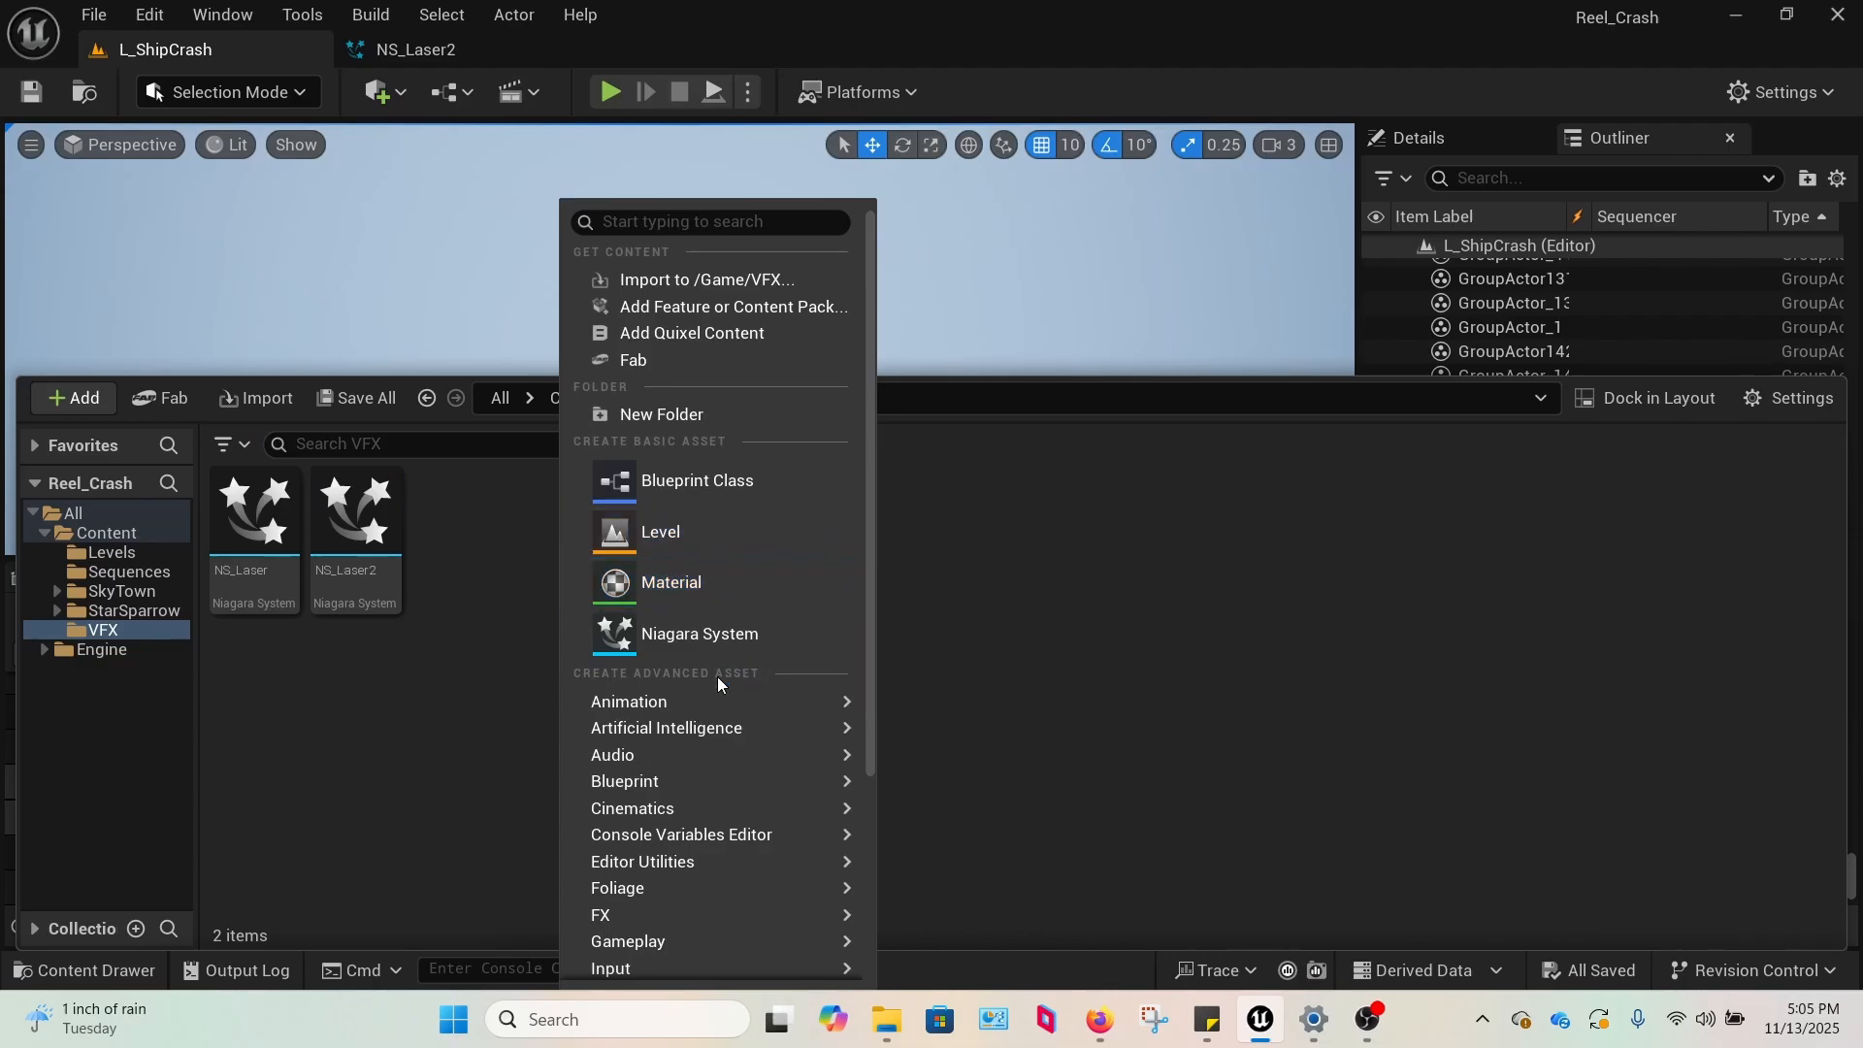
{"action": "left_click", "coordinate": [1098, 521]}
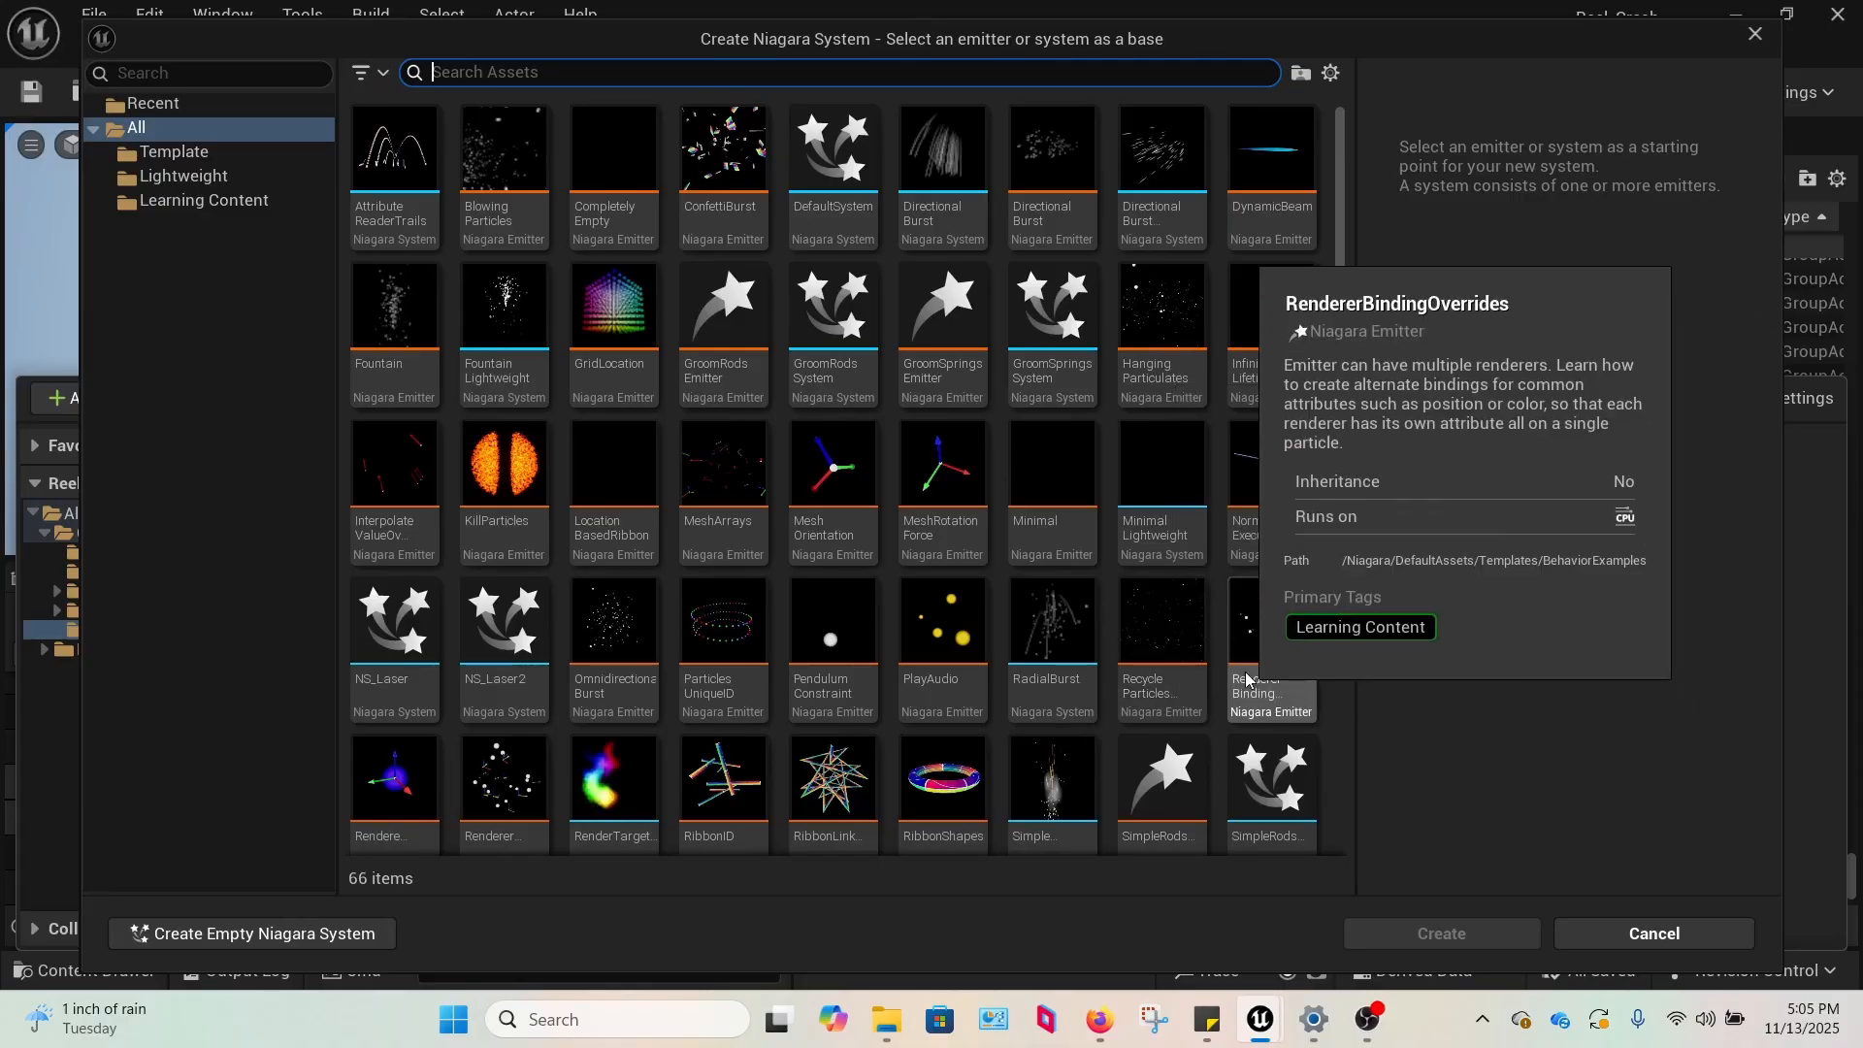
{"action": "left_click", "coordinate": [1053, 485]}
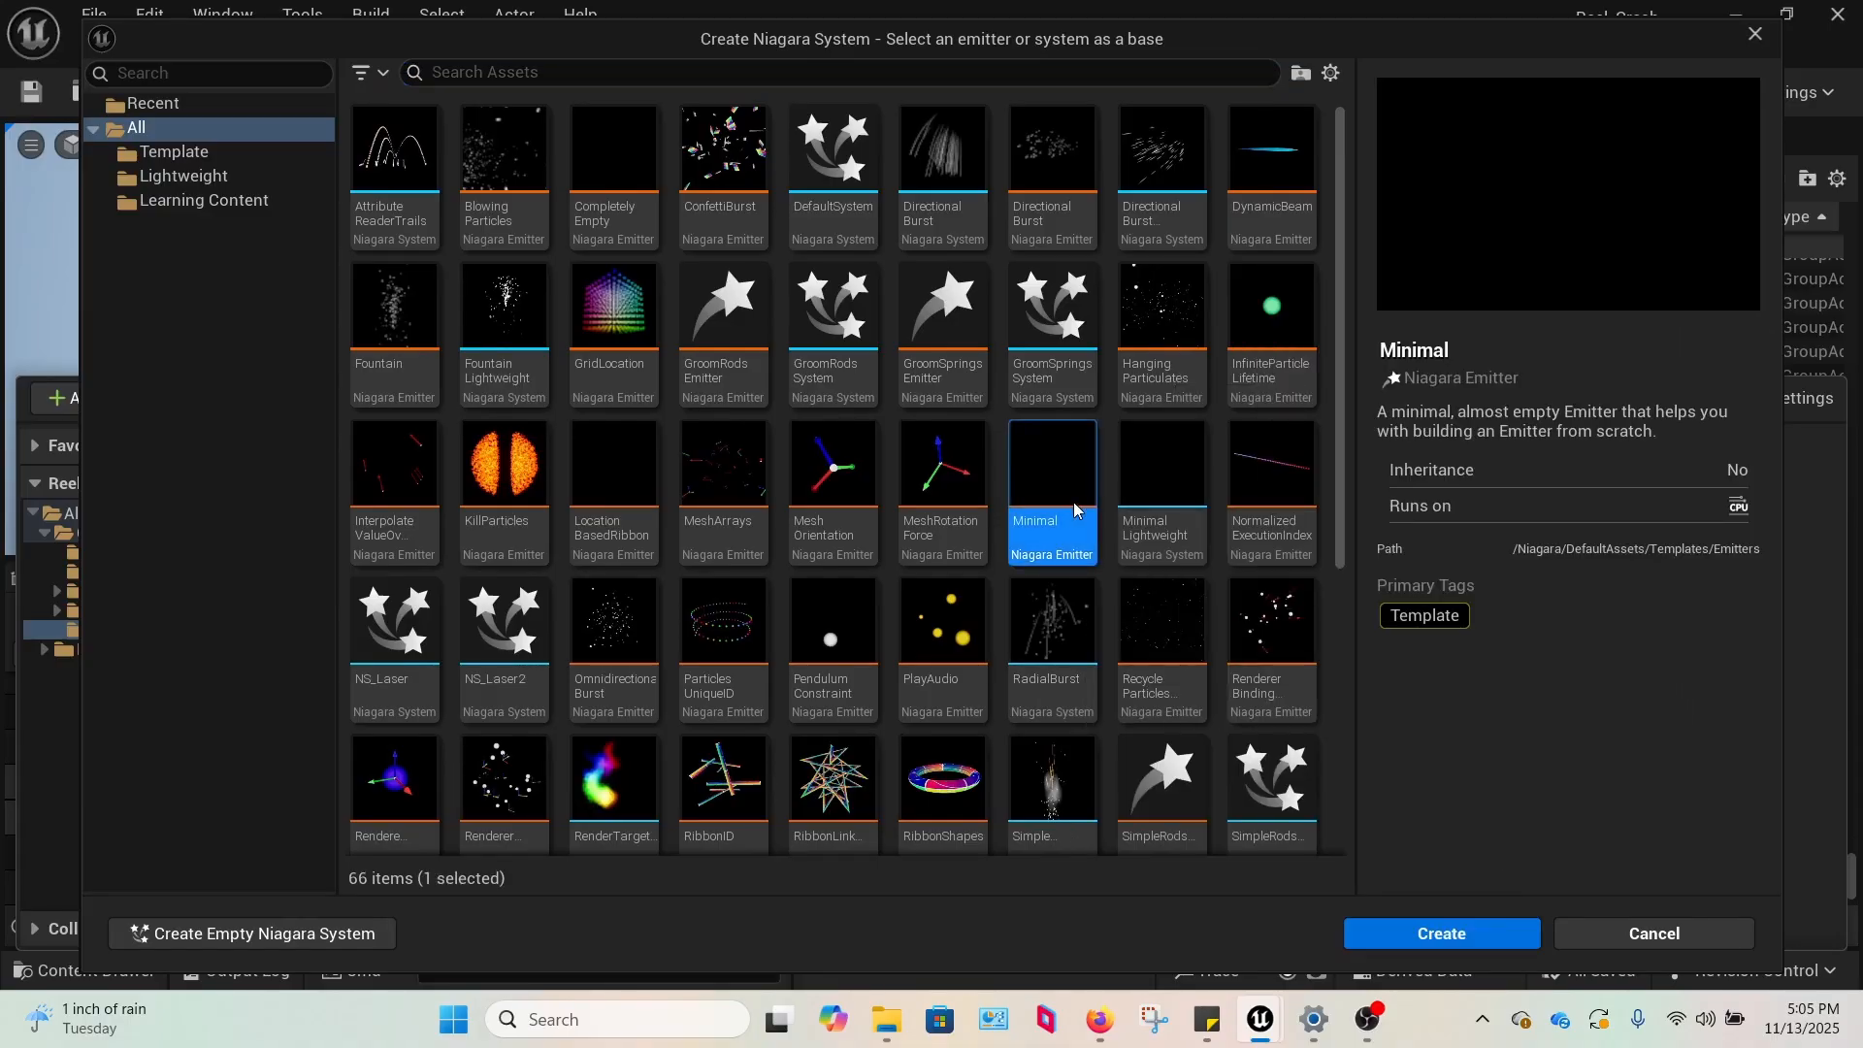
{"action": "left_click", "coordinate": [1469, 936]}
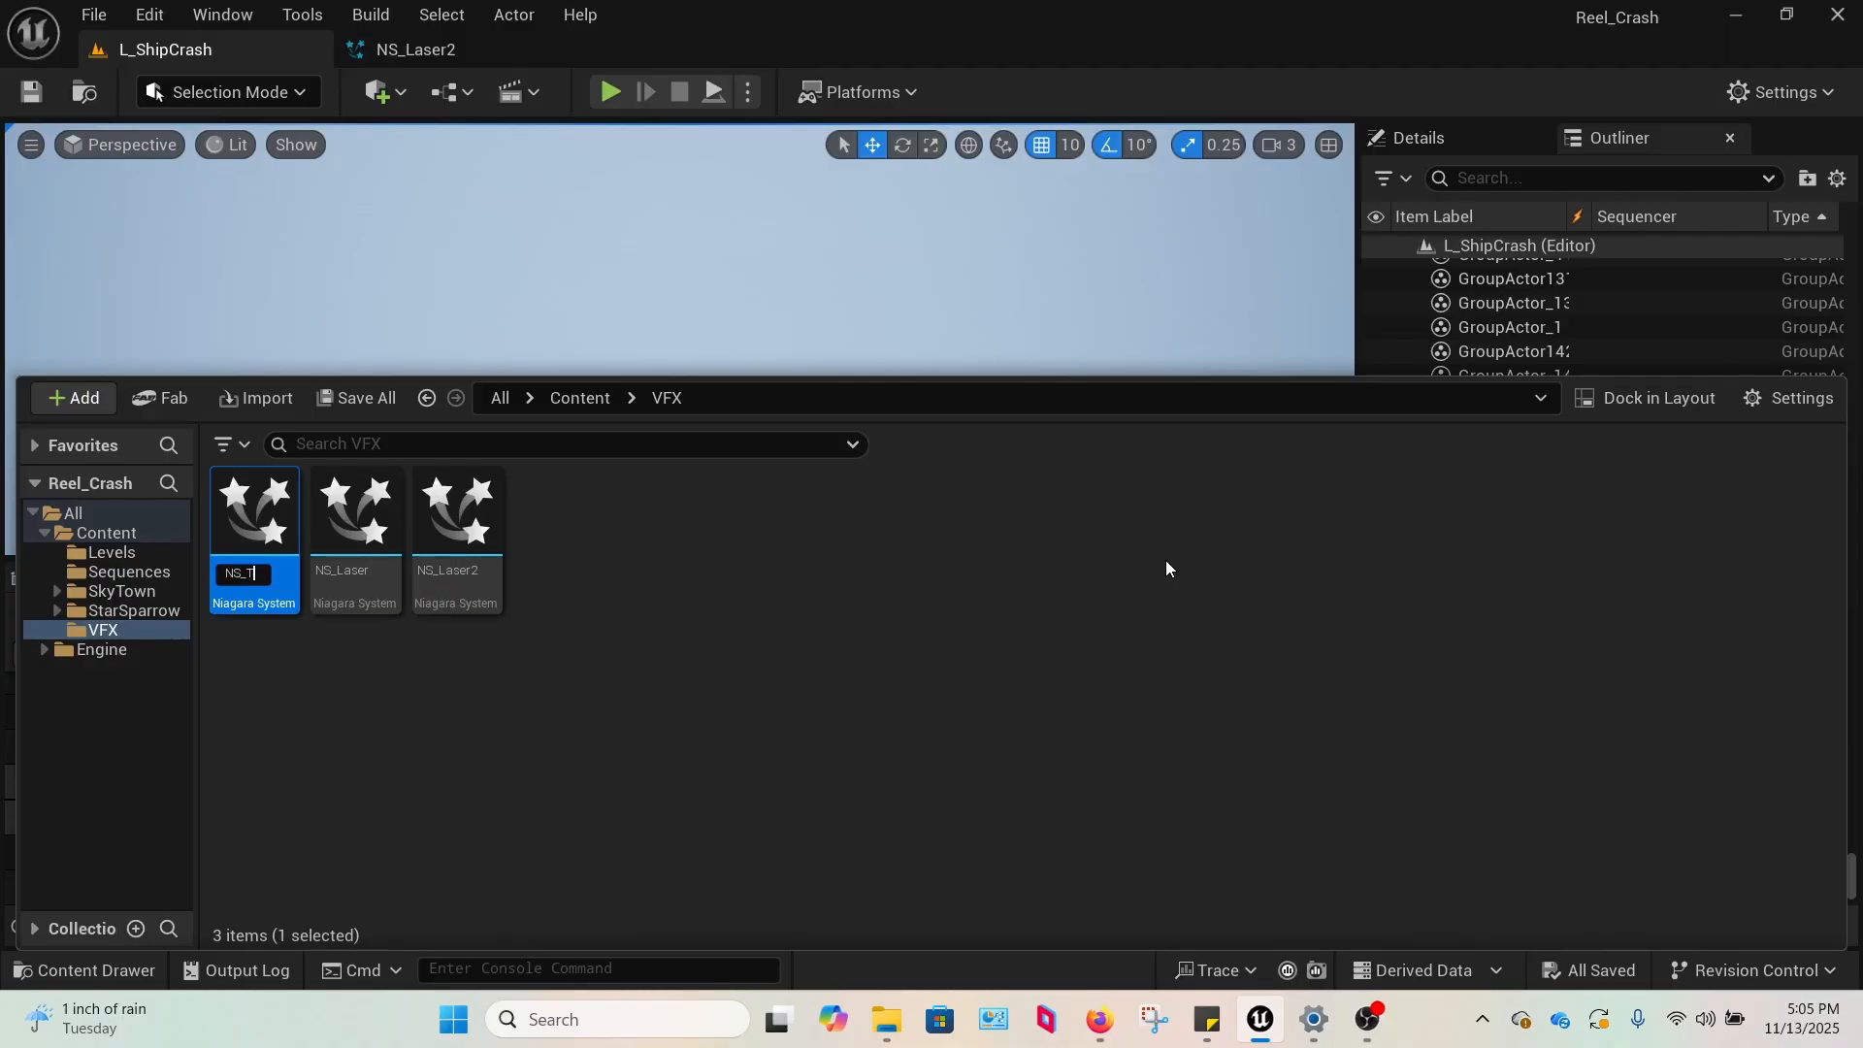
{"action": "key", "text": "Return"}
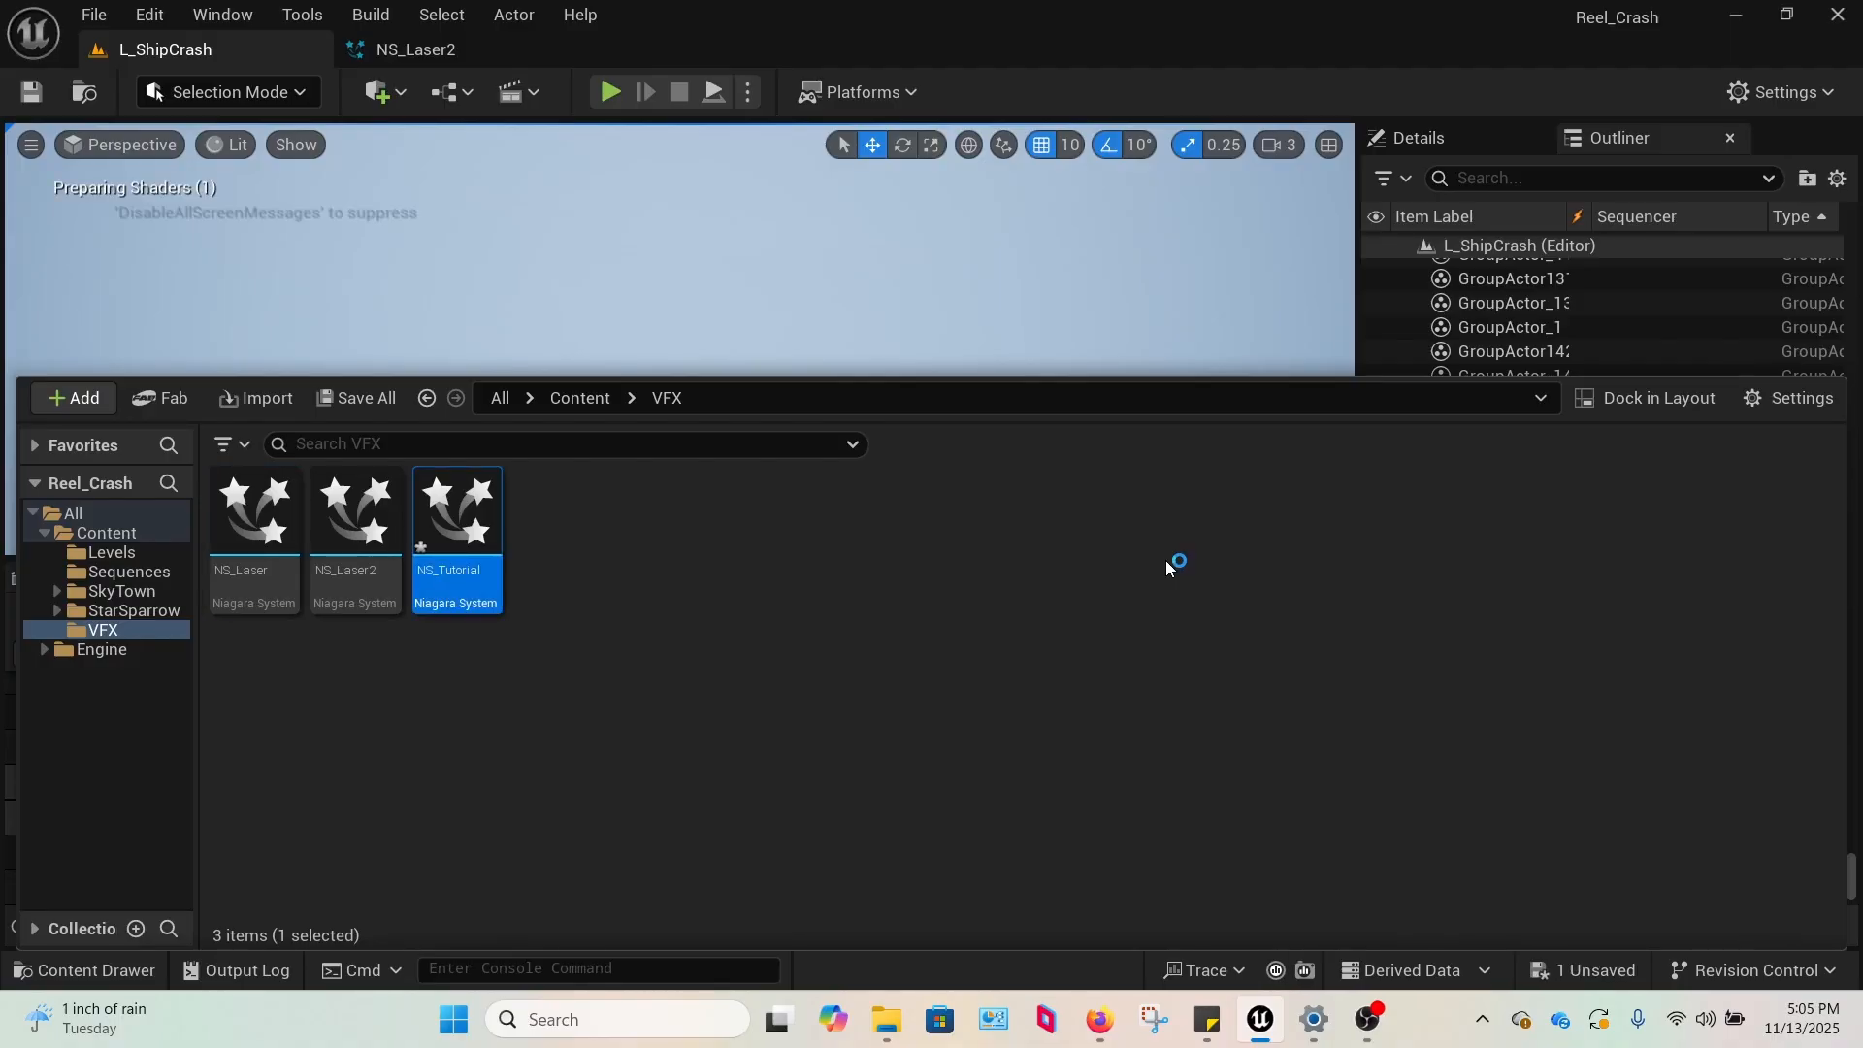
Open the NS_Tutorial system and dock its editor in the main window beside NS_Laser2.
{"action": "double_click", "coordinate": [462, 533]}
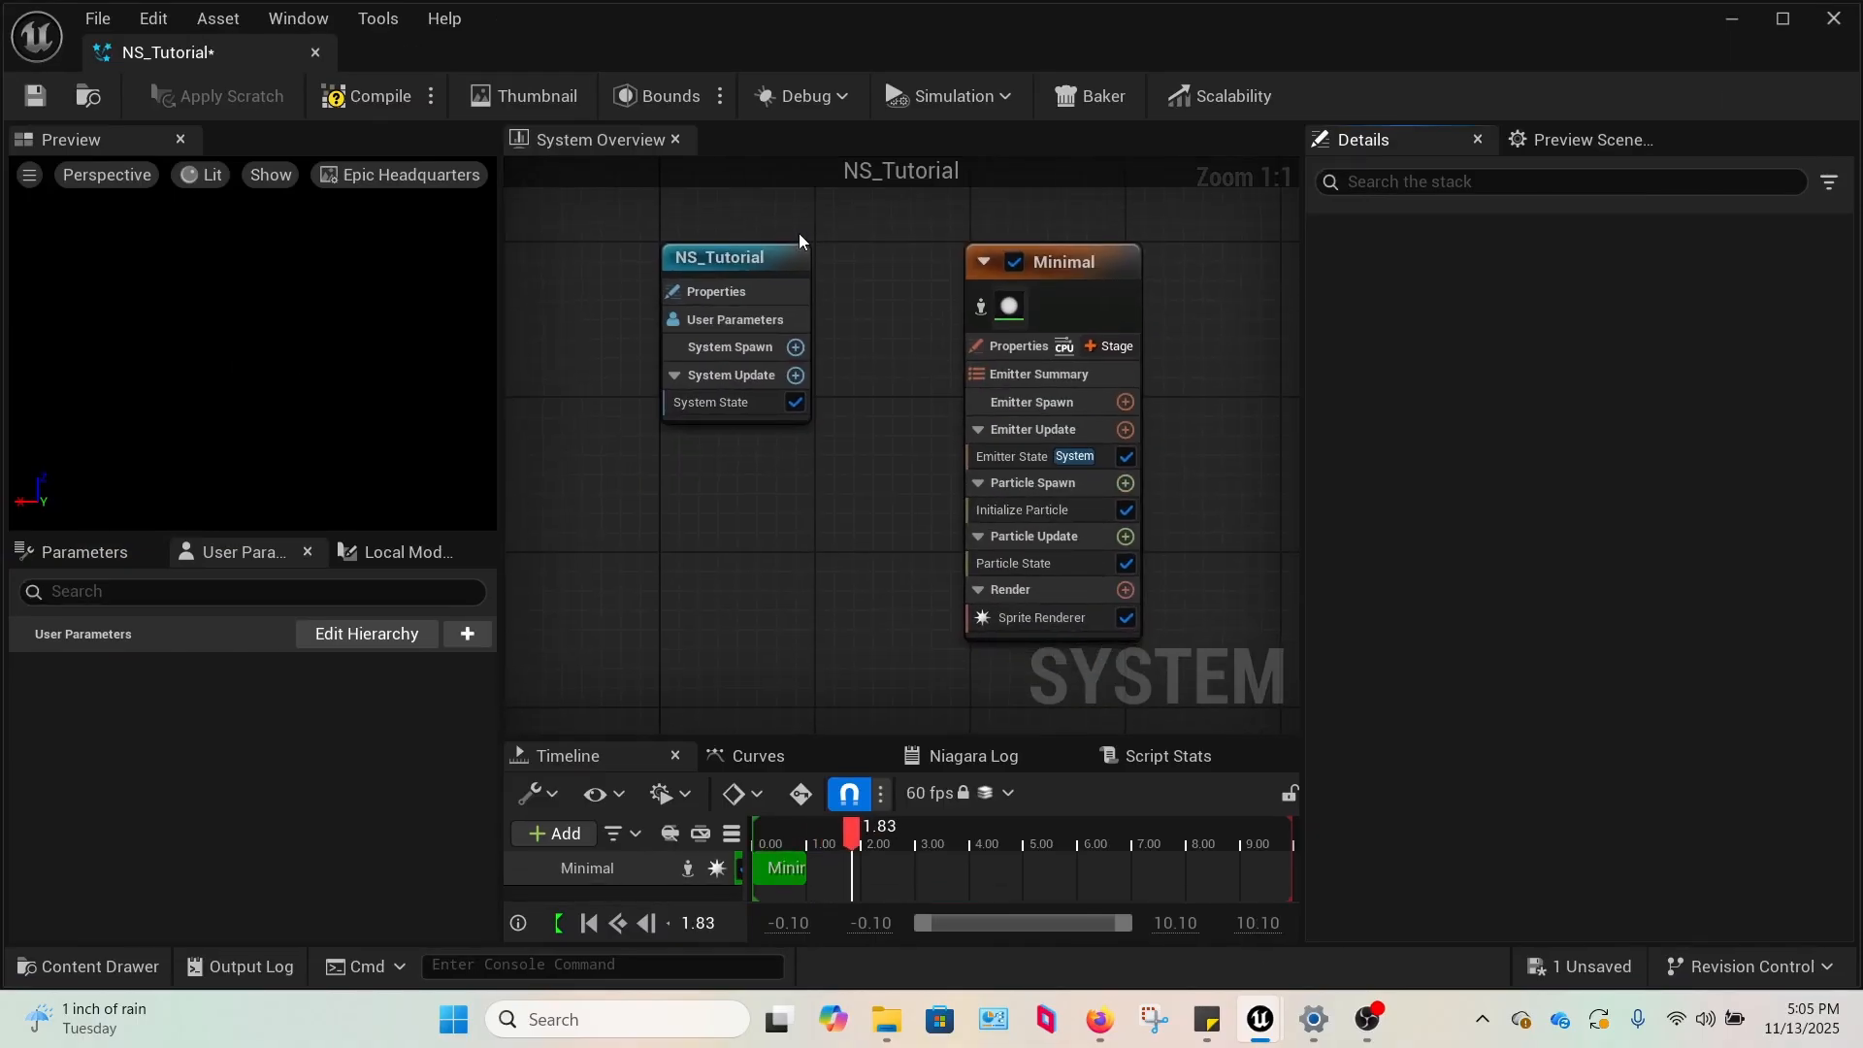
{"action": "left_click_drag", "start_coordinate": [170, 52], "coordinate": [670, 54]}
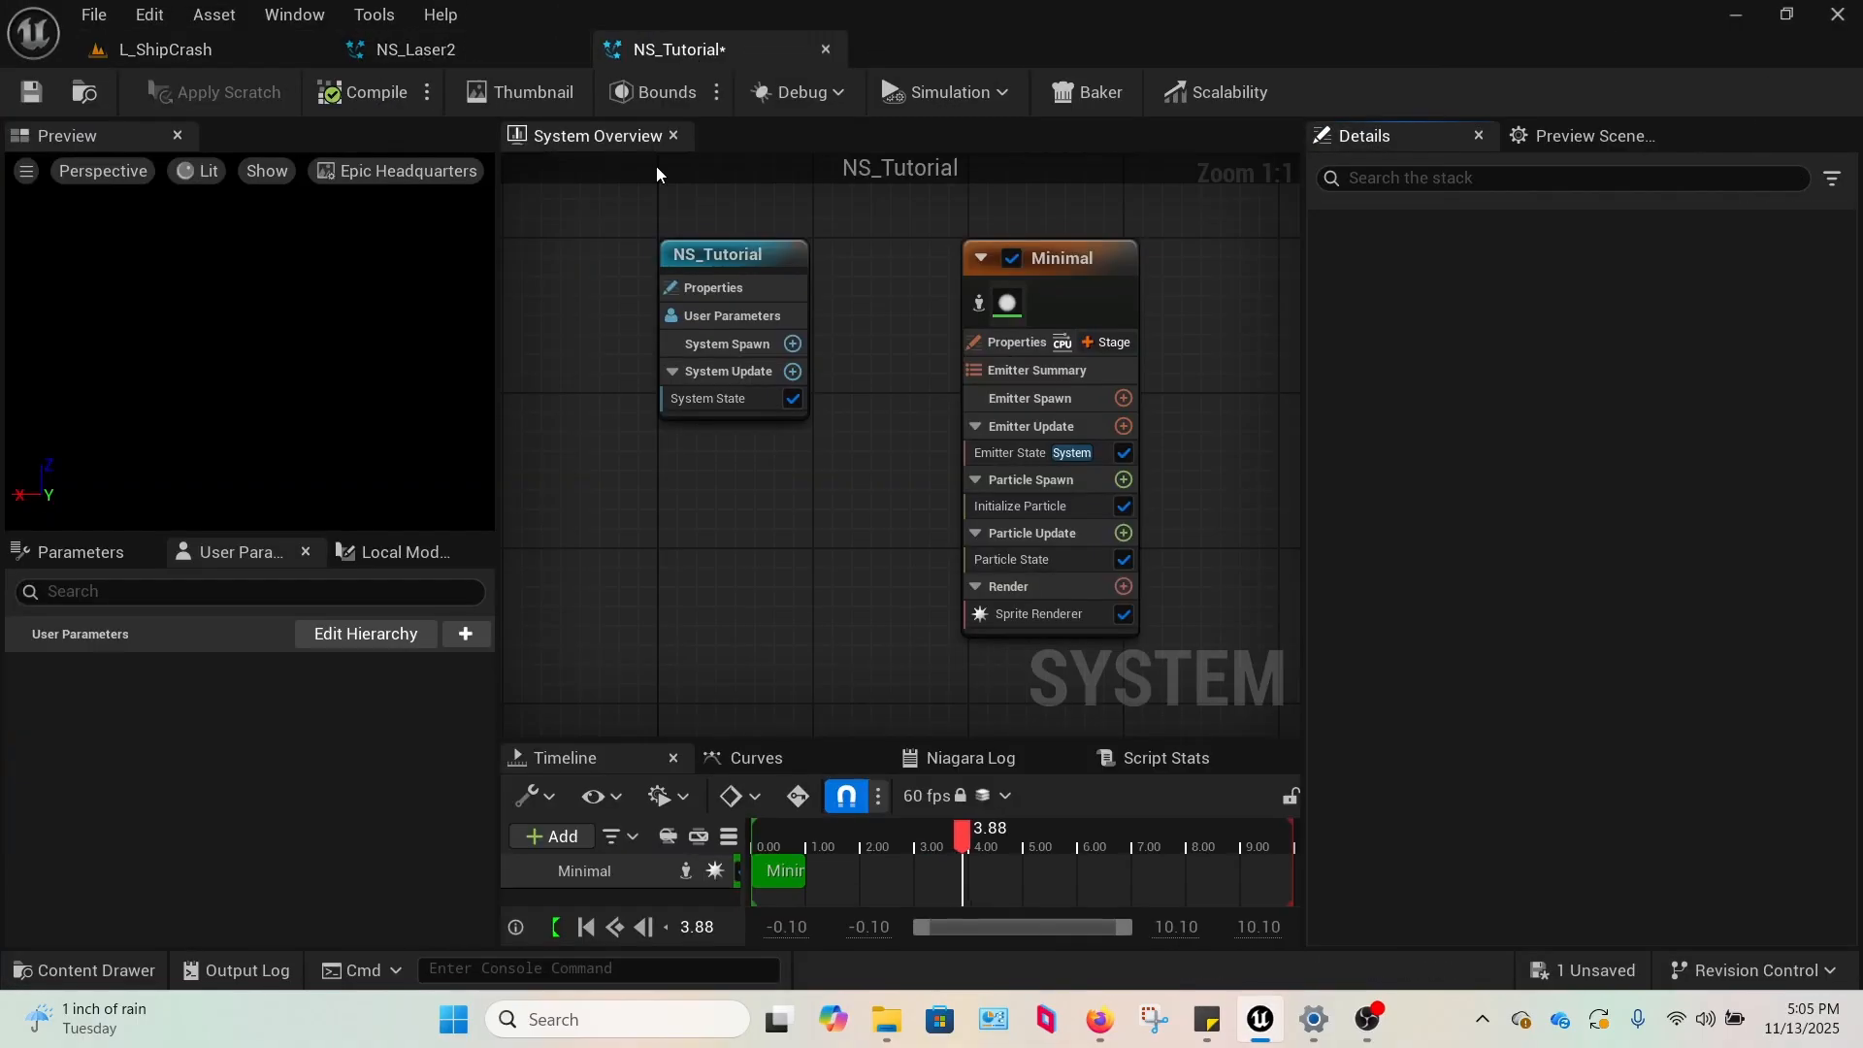
{"action": "right_click_drag", "start_coordinate": [1205, 419], "coordinate": [936, 428]}
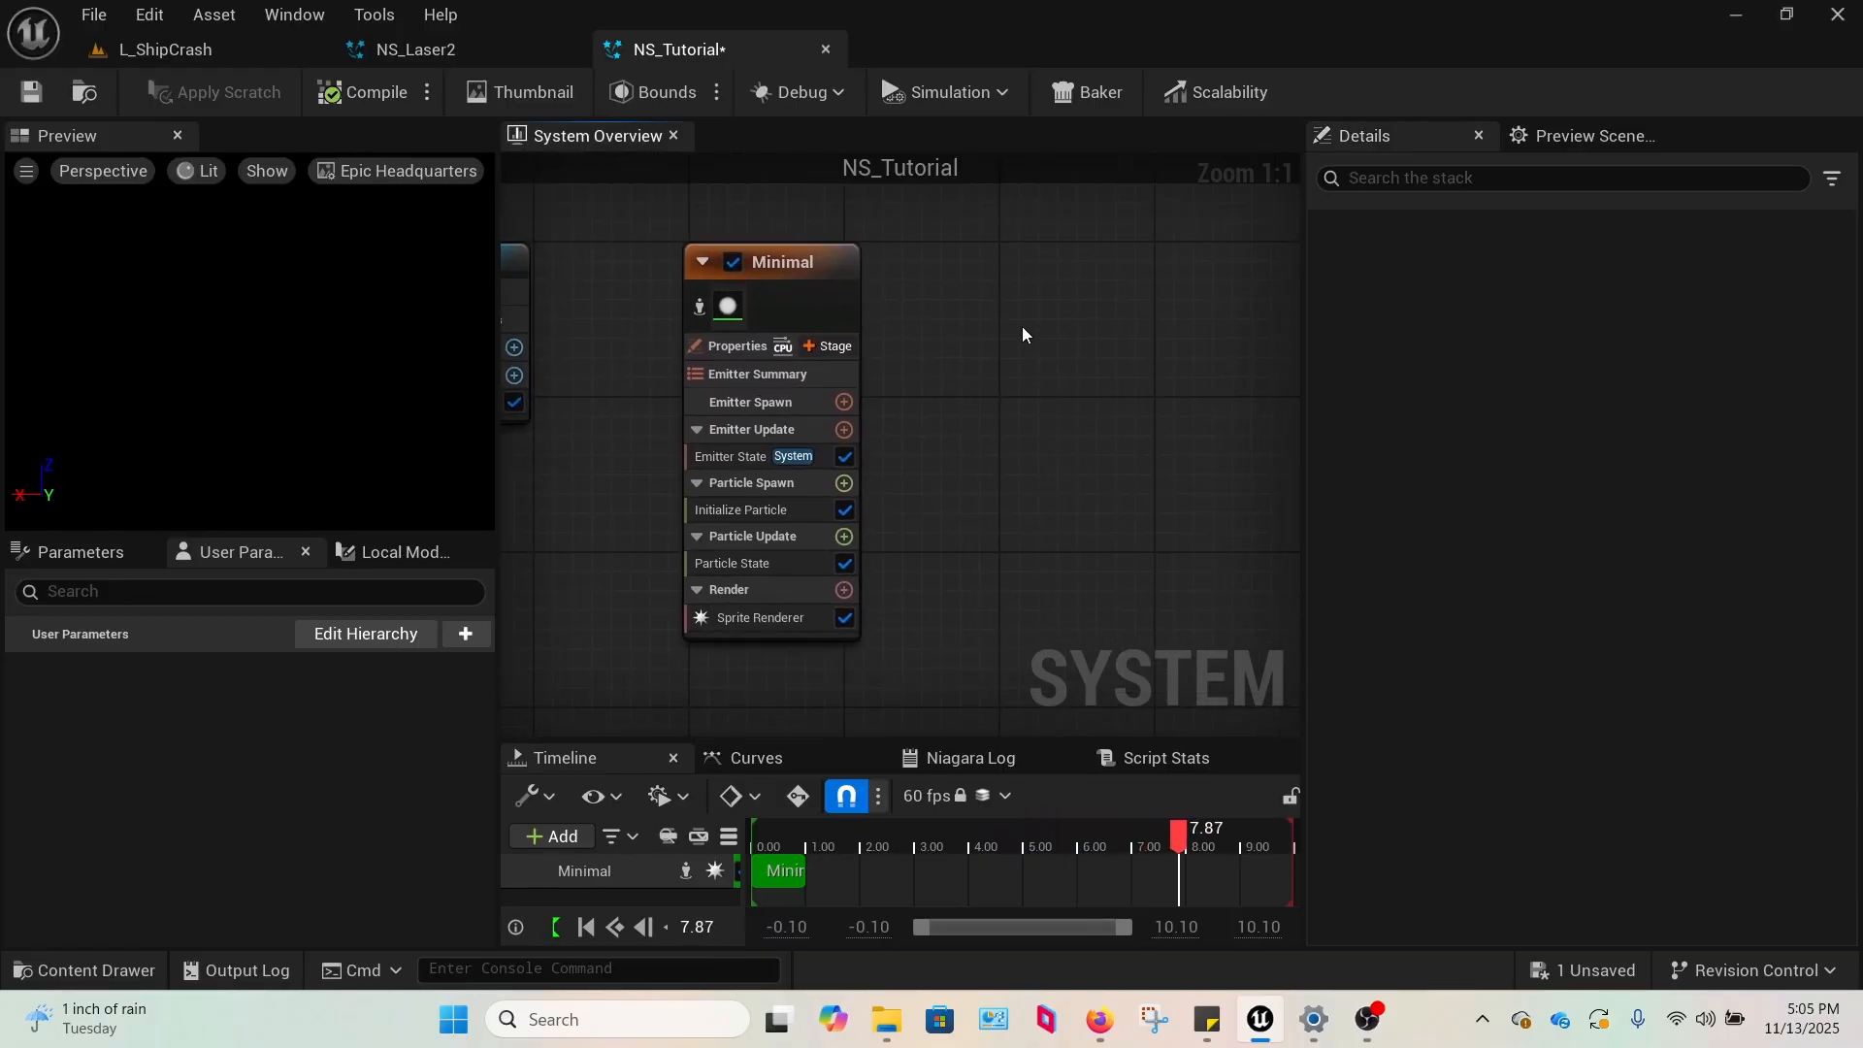
{"action": "right_click_drag", "start_coordinate": [1024, 333], "coordinate": [973, 329]}
Using NS_Laser2 as reference, add a Spawn Burst Instantaneous module to Emitter Update of NS_Tutorial's Minimal emitter.
{"action": "left_click", "coordinate": [454, 56]}
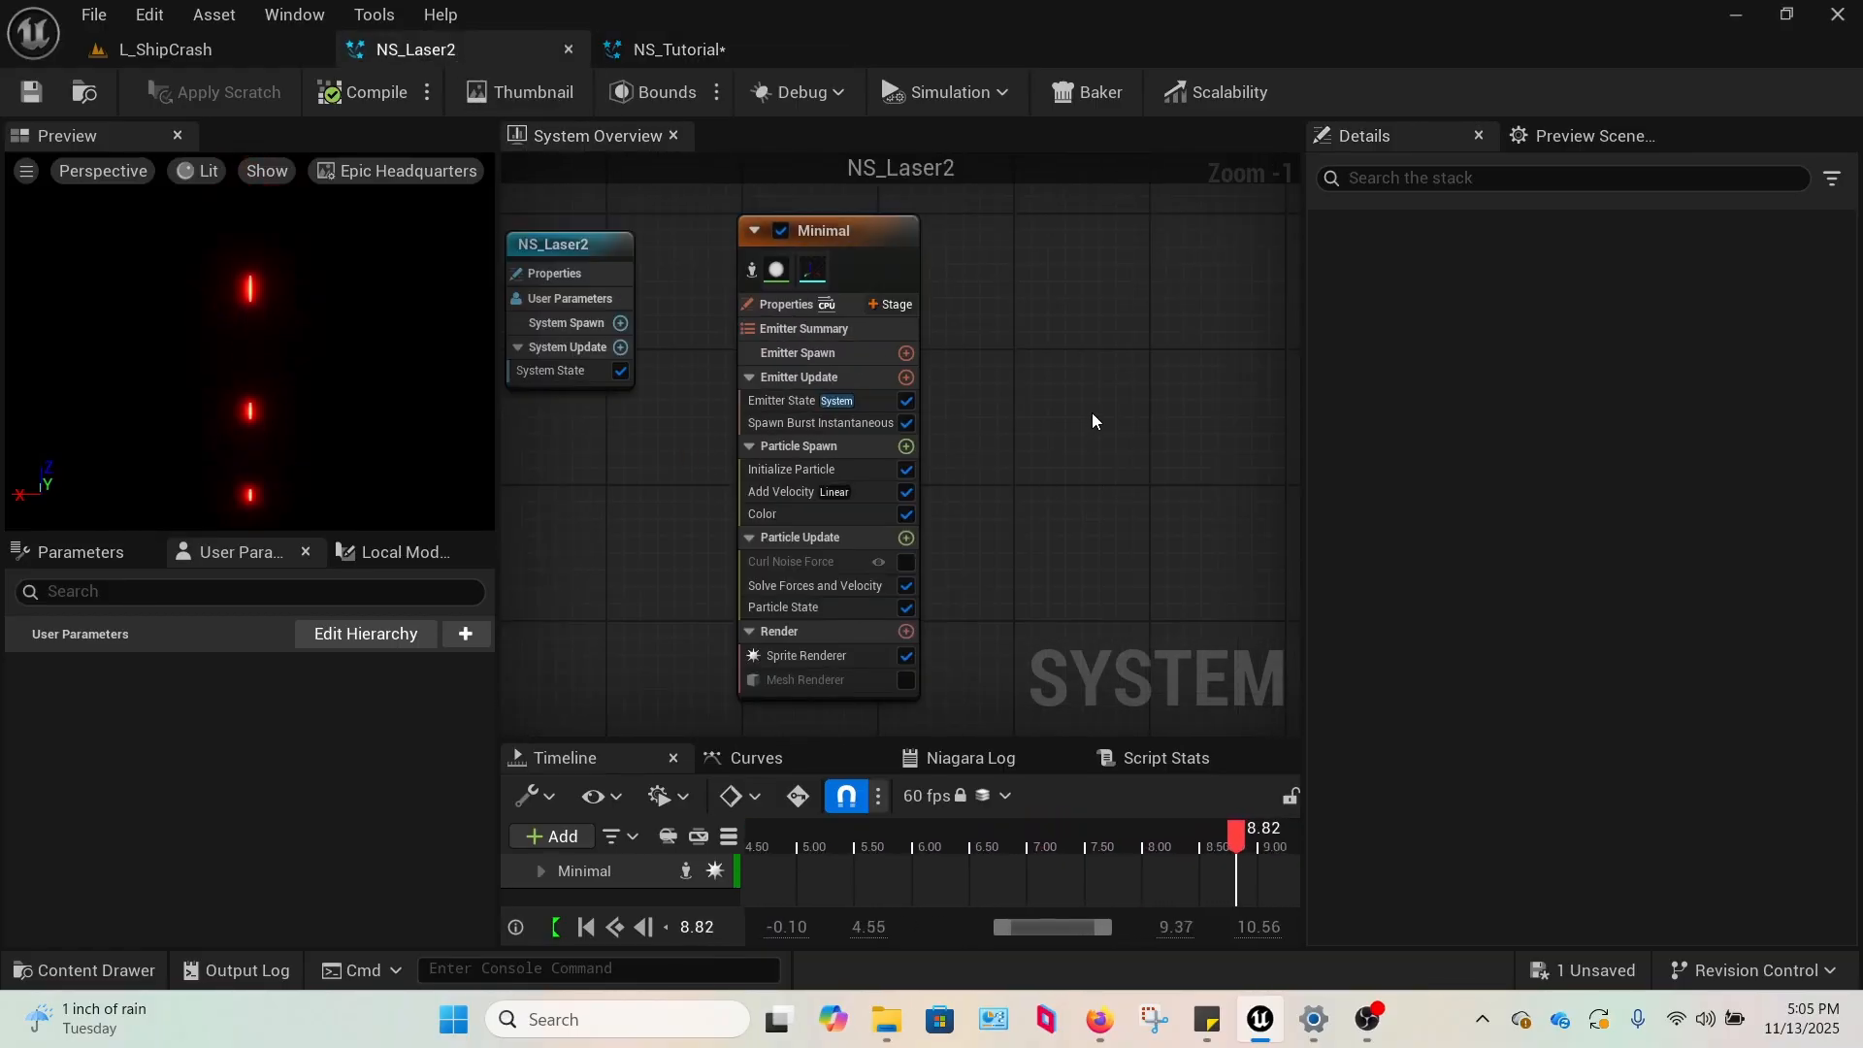
{"action": "right_click_drag", "start_coordinate": [1093, 417], "coordinate": [990, 401]}
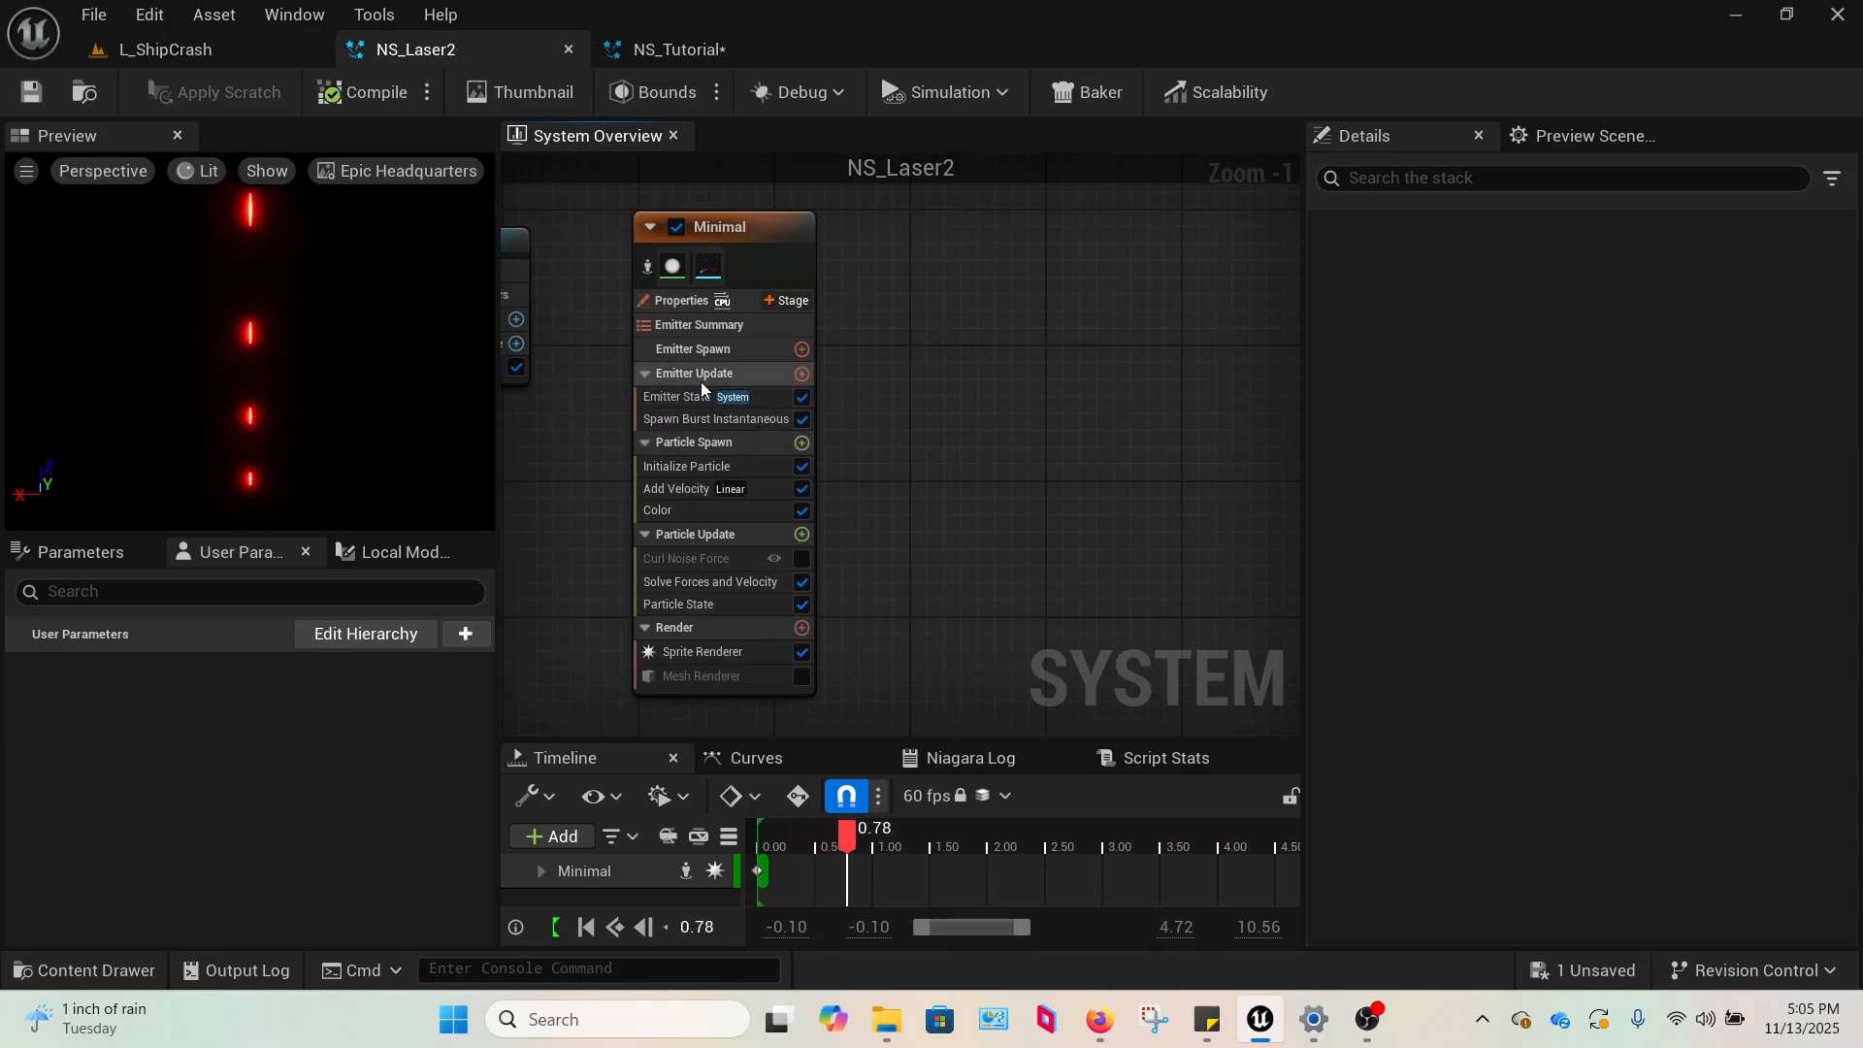
{"action": "left_click", "coordinate": [683, 56]}
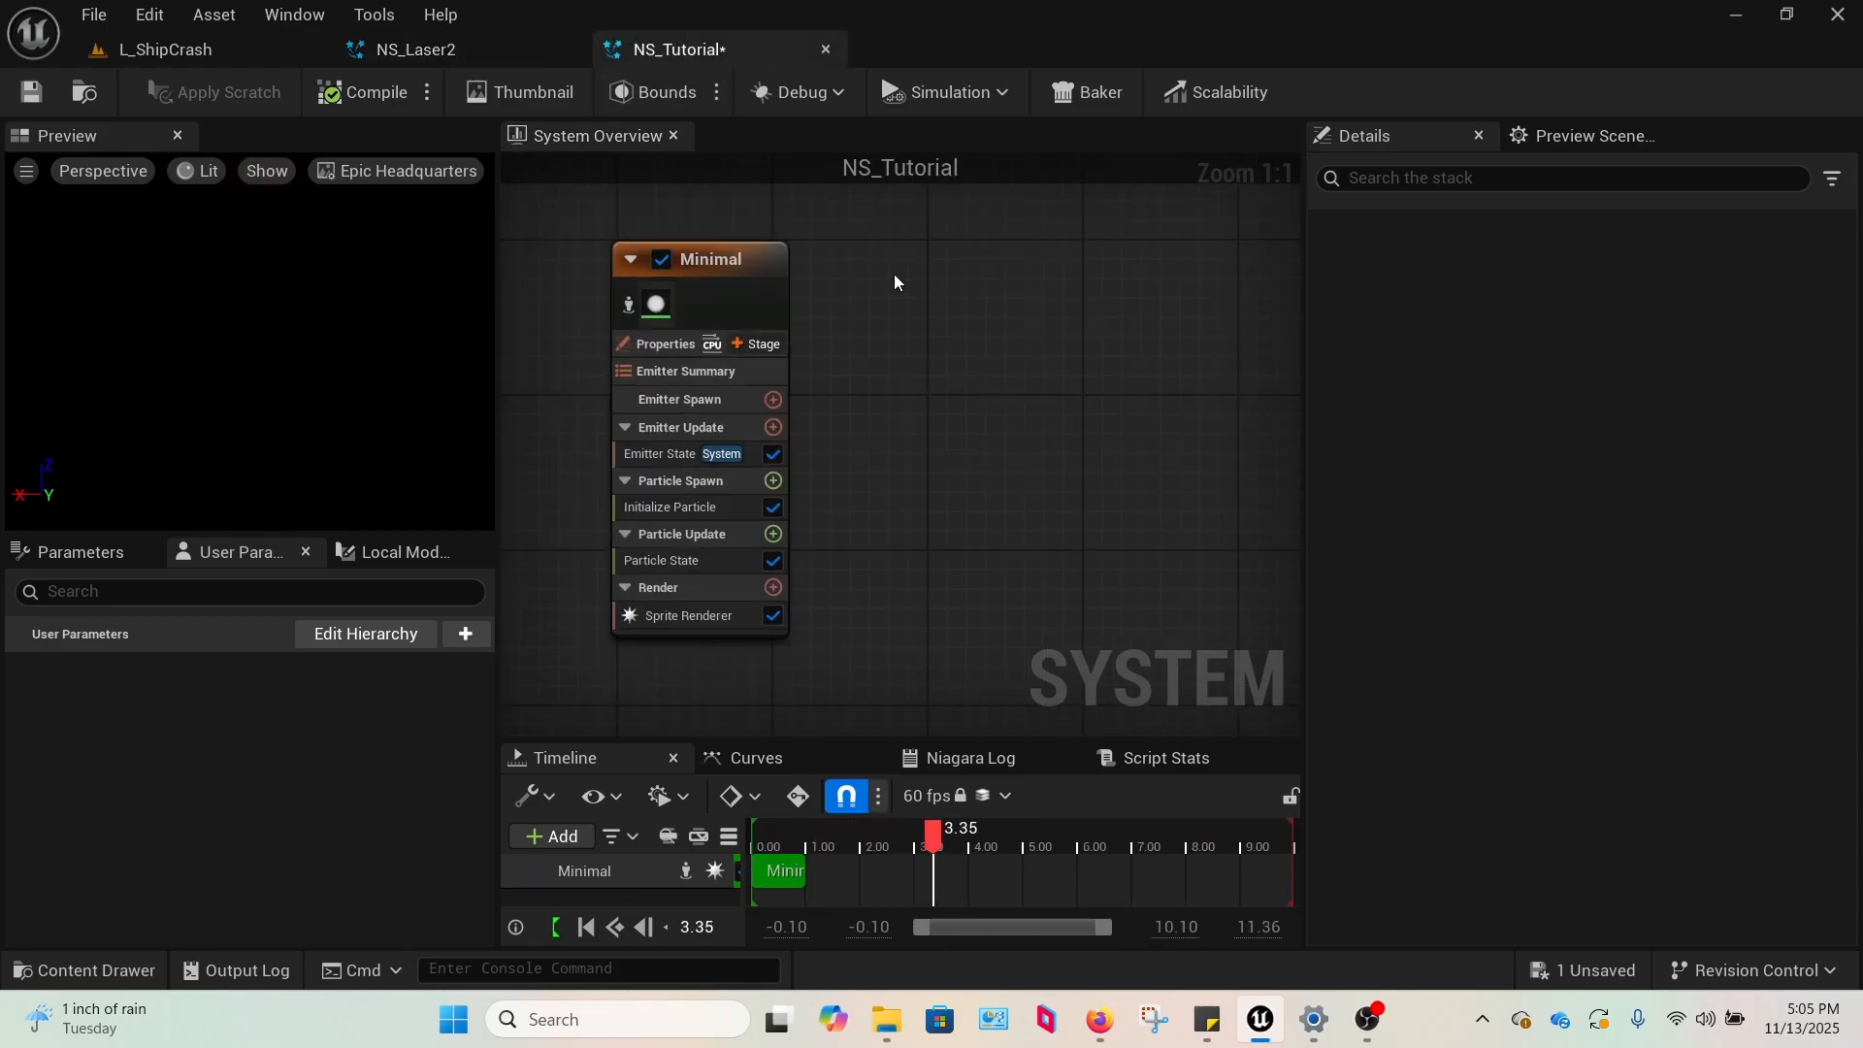
{"action": "left_click", "coordinate": [773, 427]}
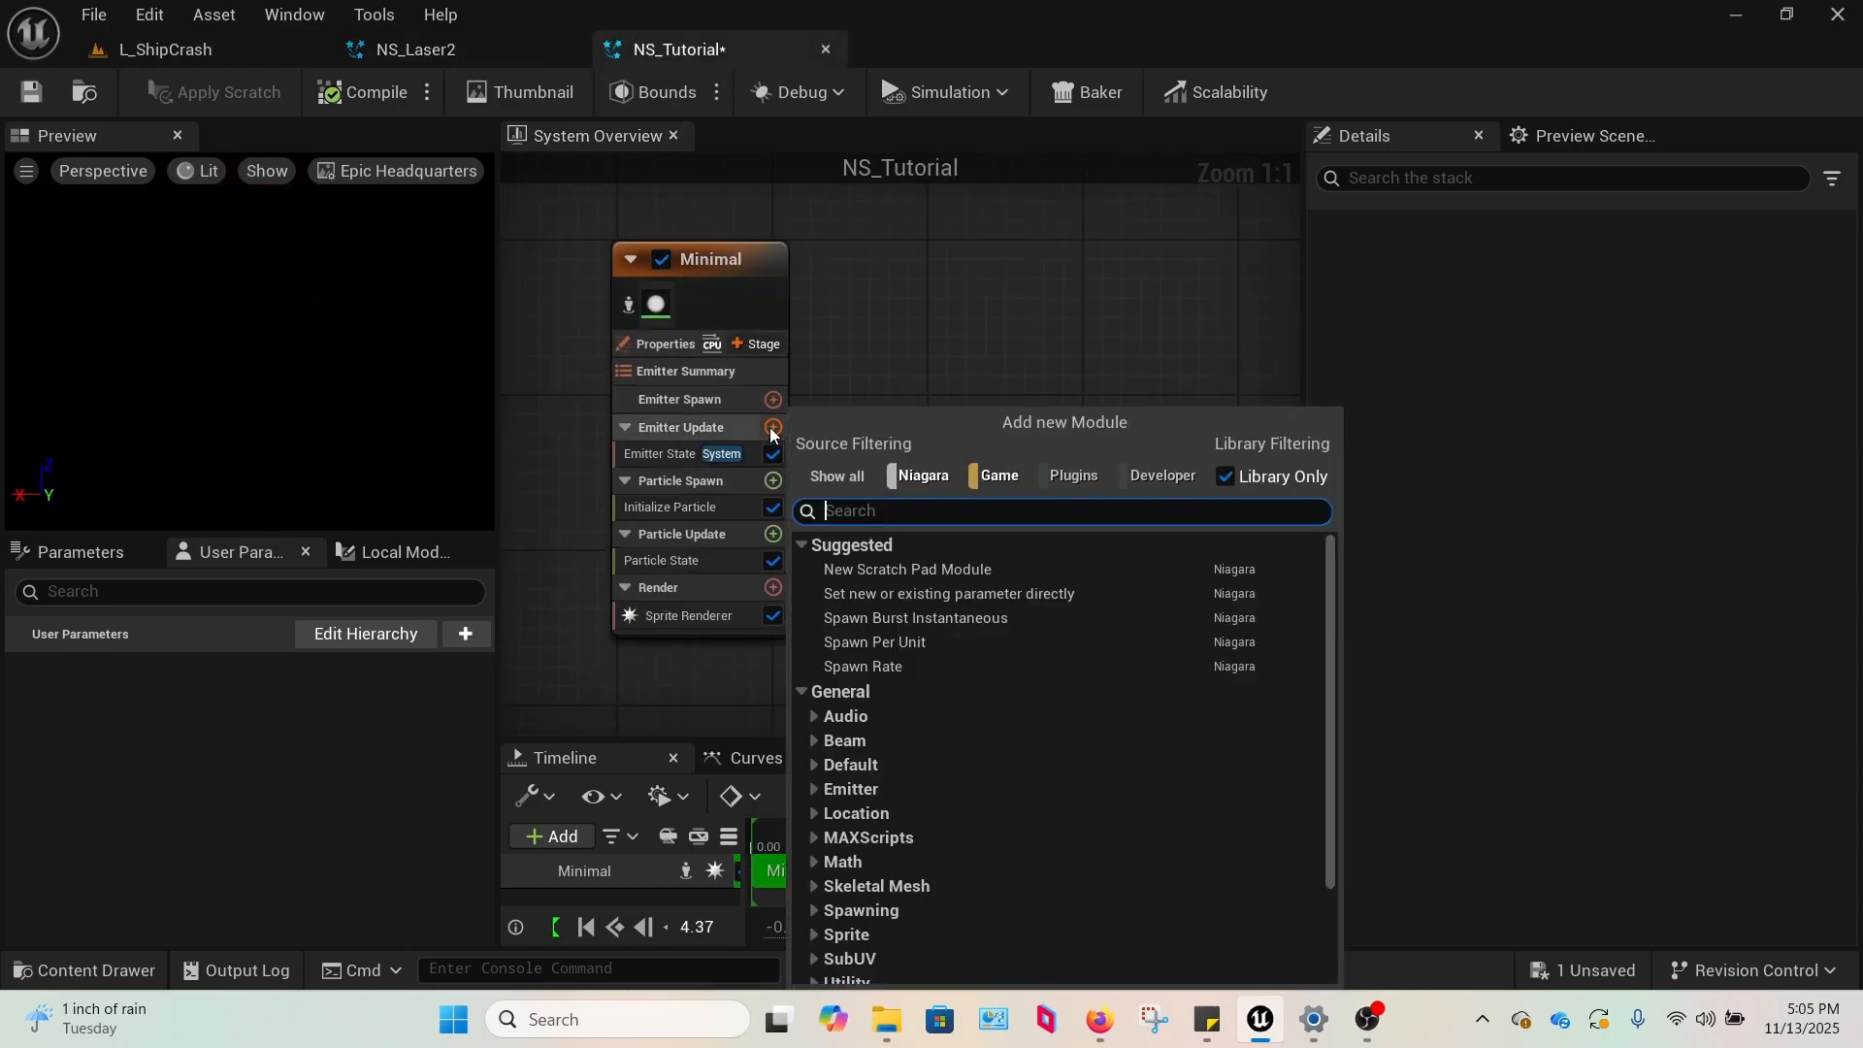
{"action": "left_click", "coordinate": [959, 619]}
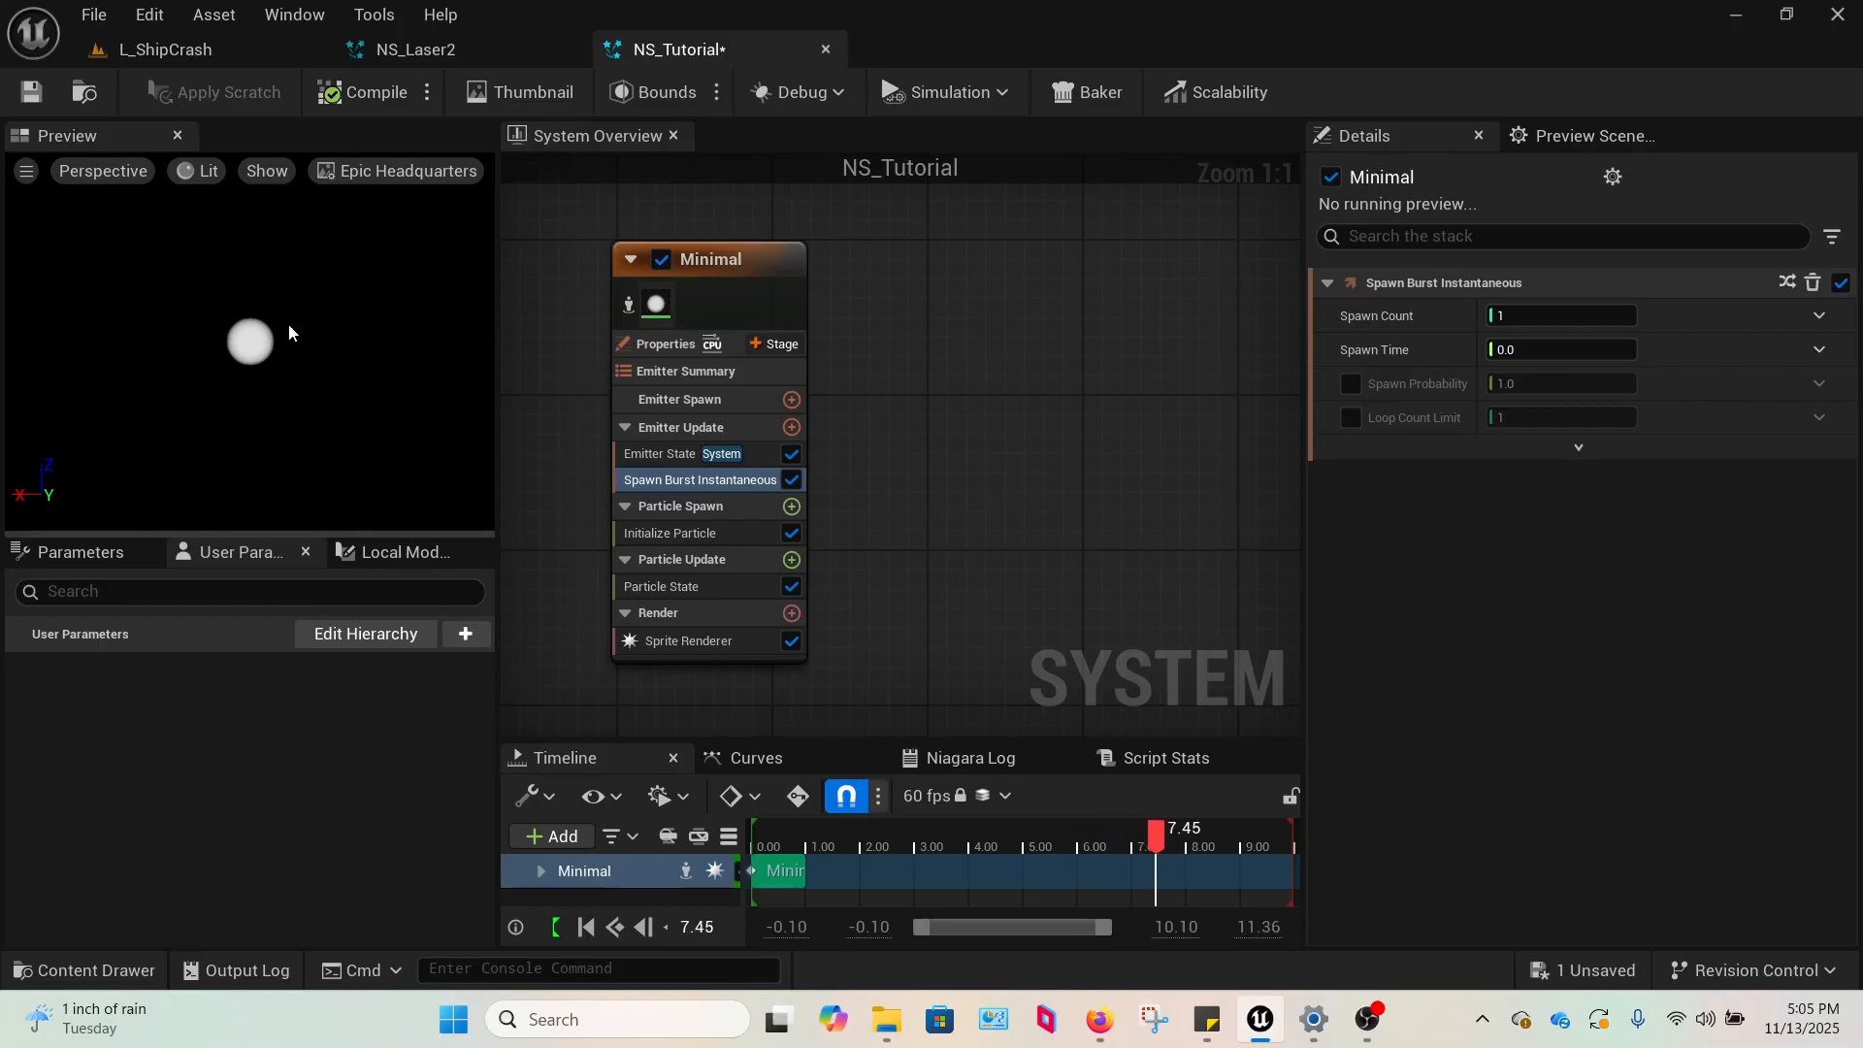
Toggle Show Environment on and off for the Niagara preview scene, and check its Environment Color without changing it.
{"action": "left_click", "coordinate": [1587, 138]}
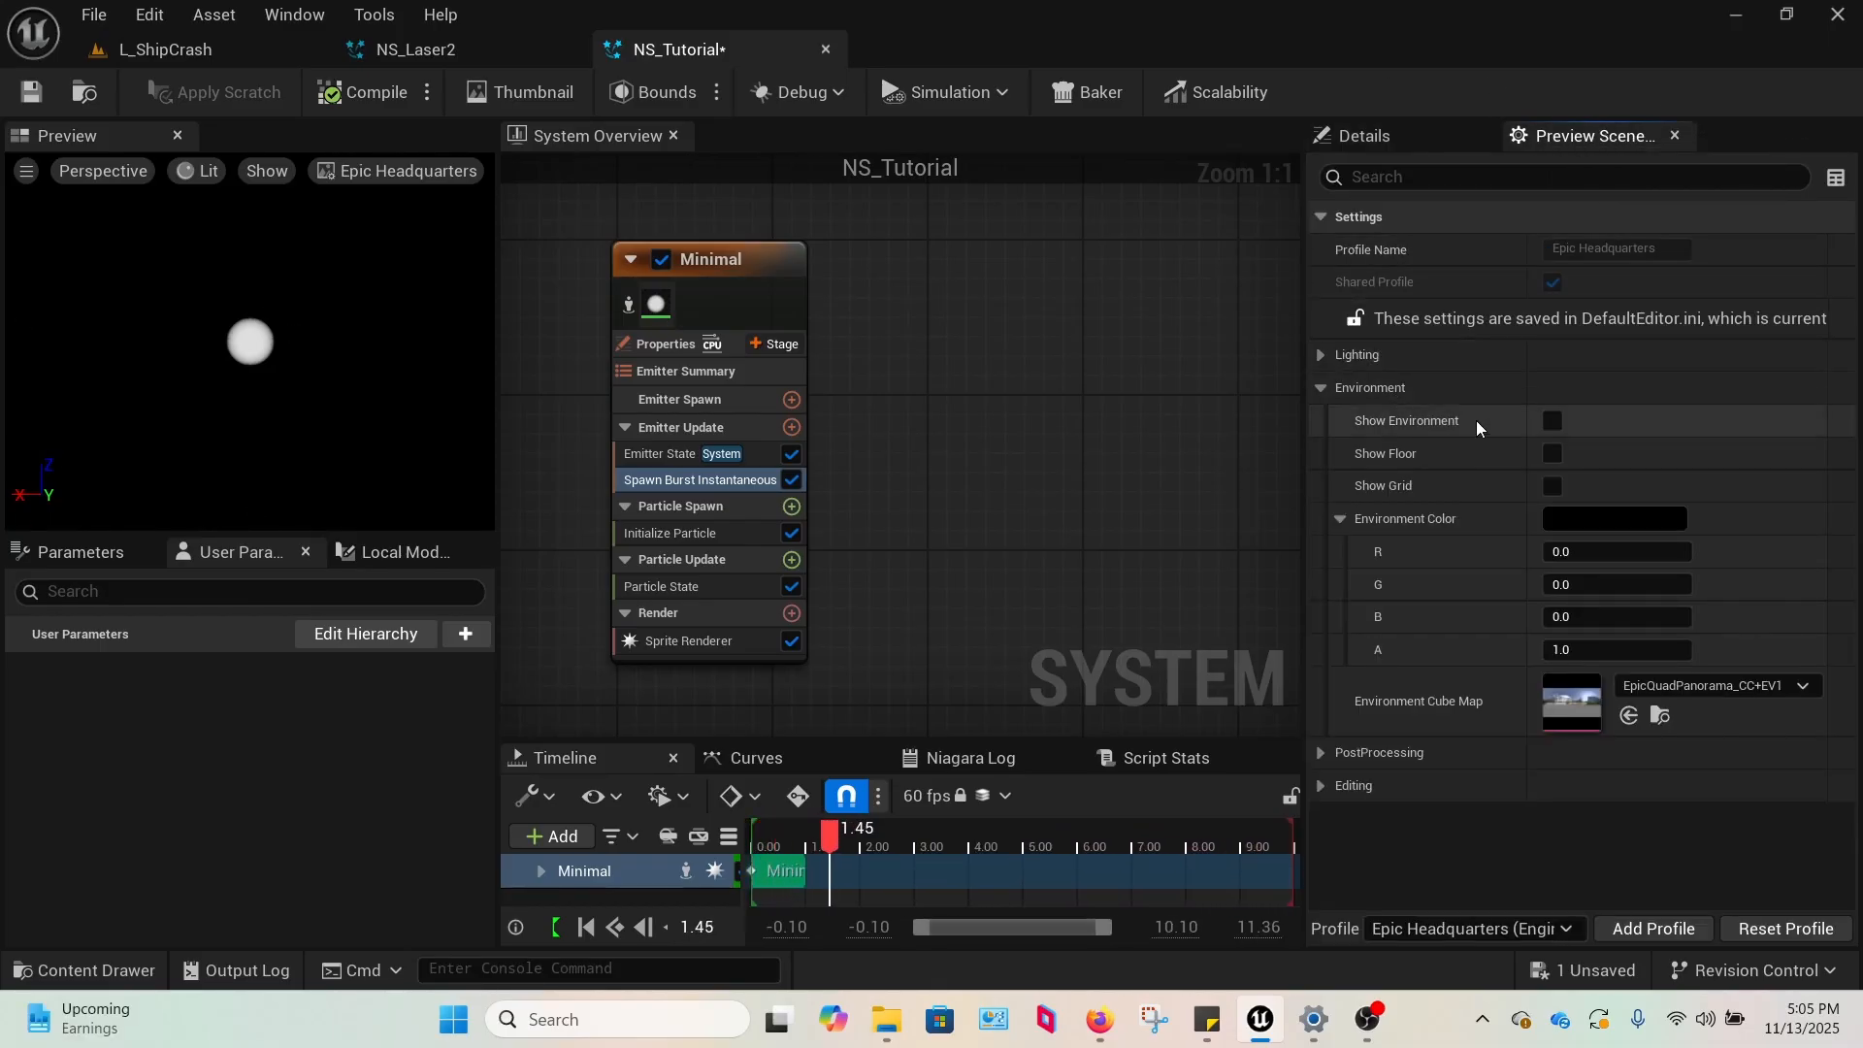
{"action": "left_click", "coordinate": [1552, 422]}
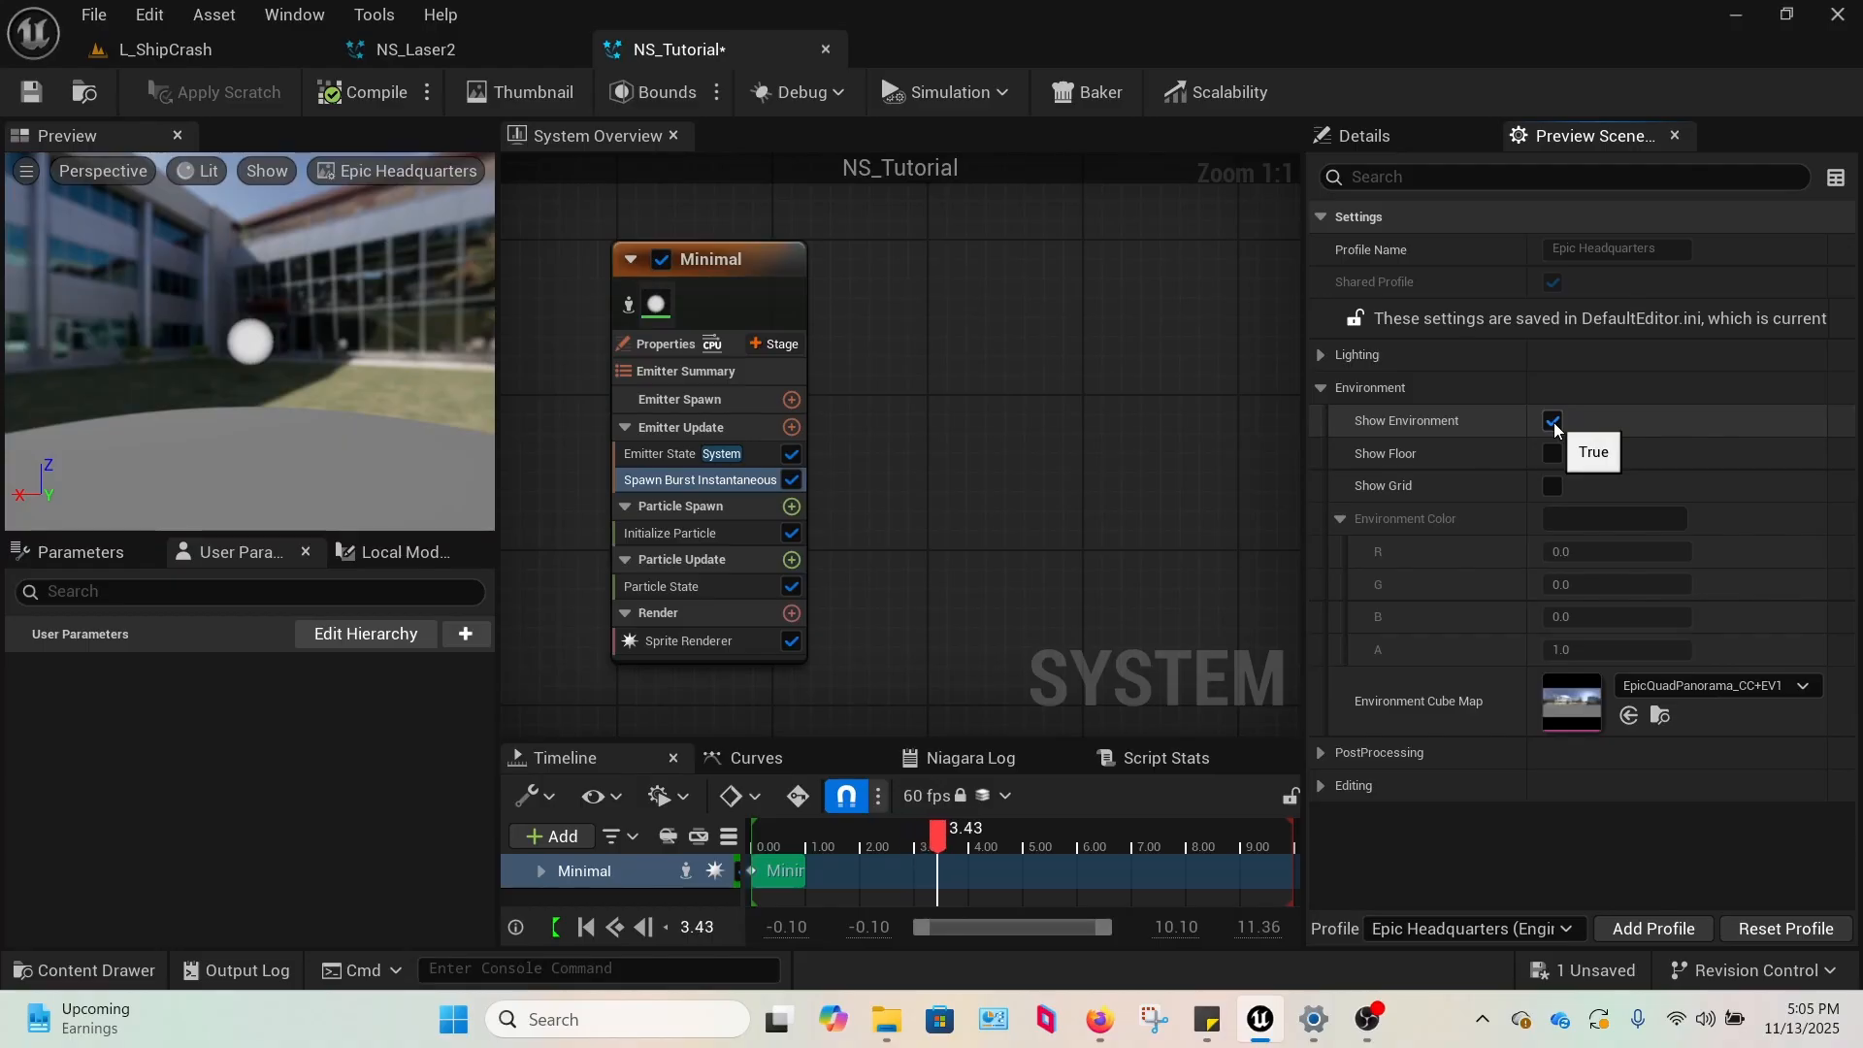
{"action": "left_click", "coordinate": [1552, 422]}
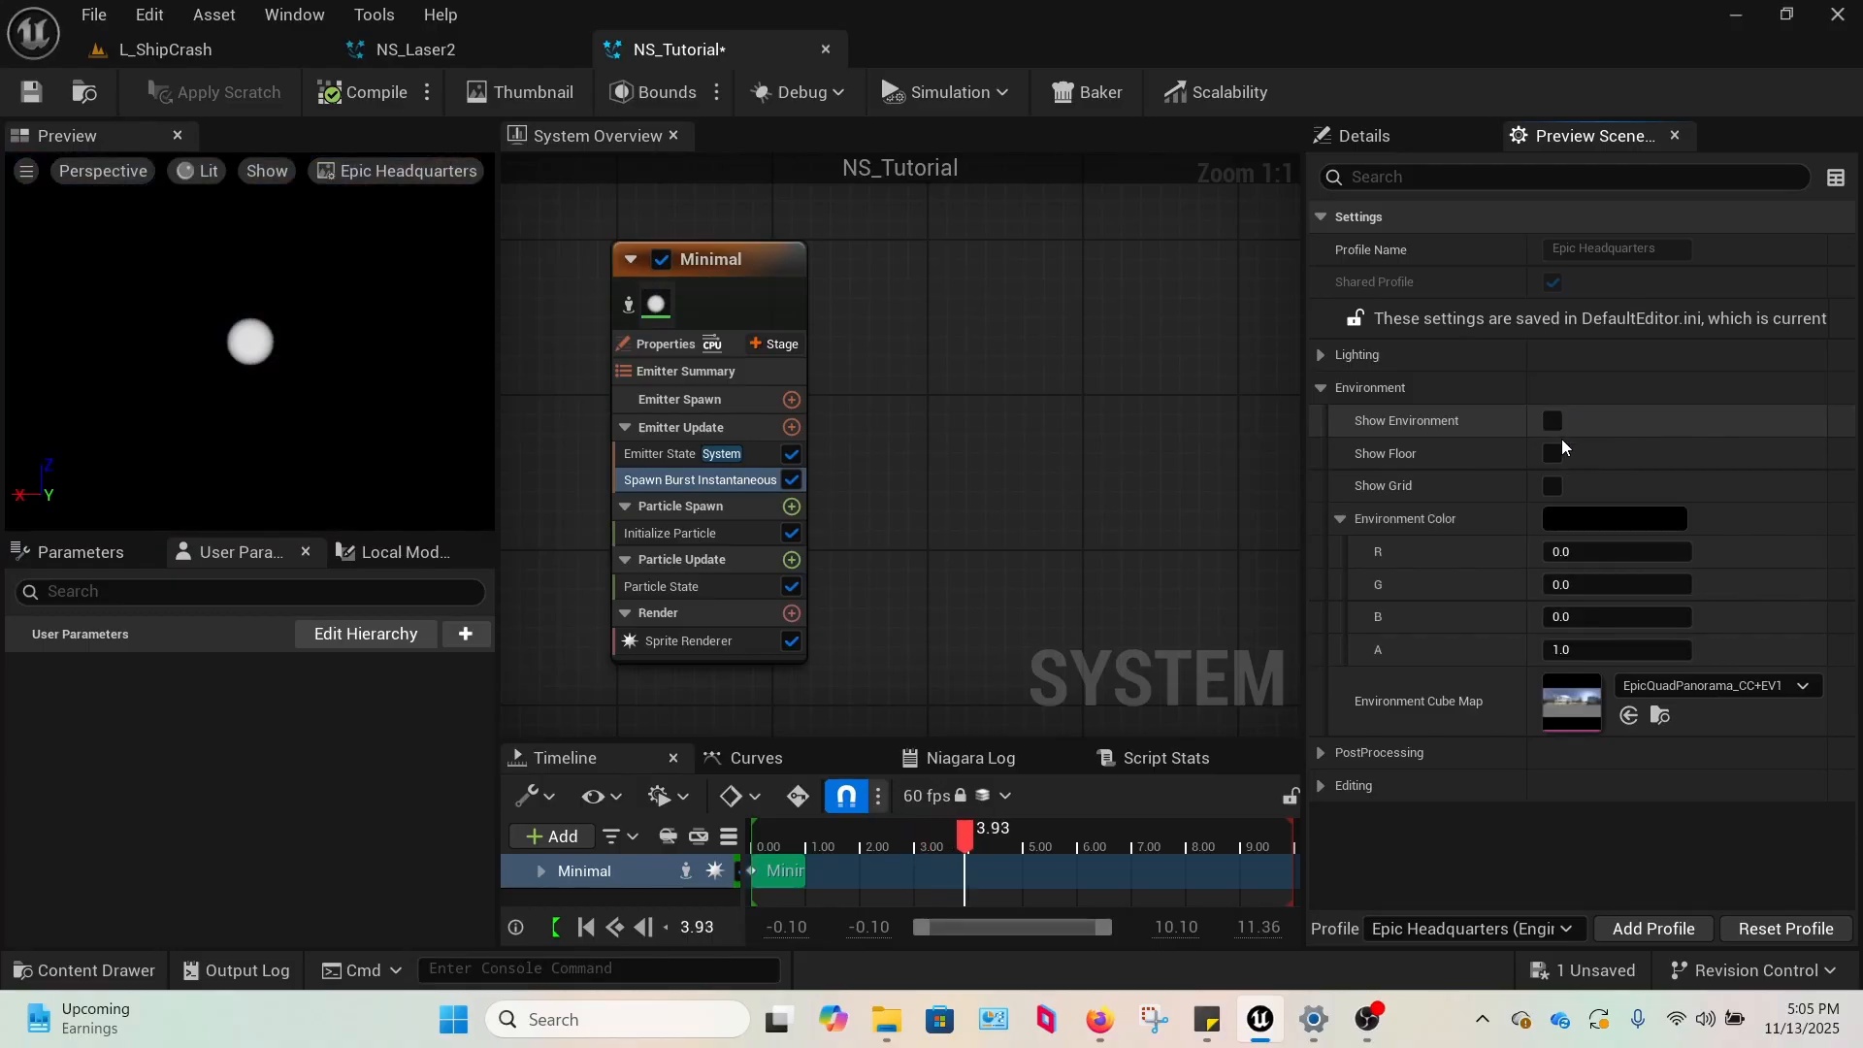
{"action": "left_click", "coordinate": [1618, 526]}
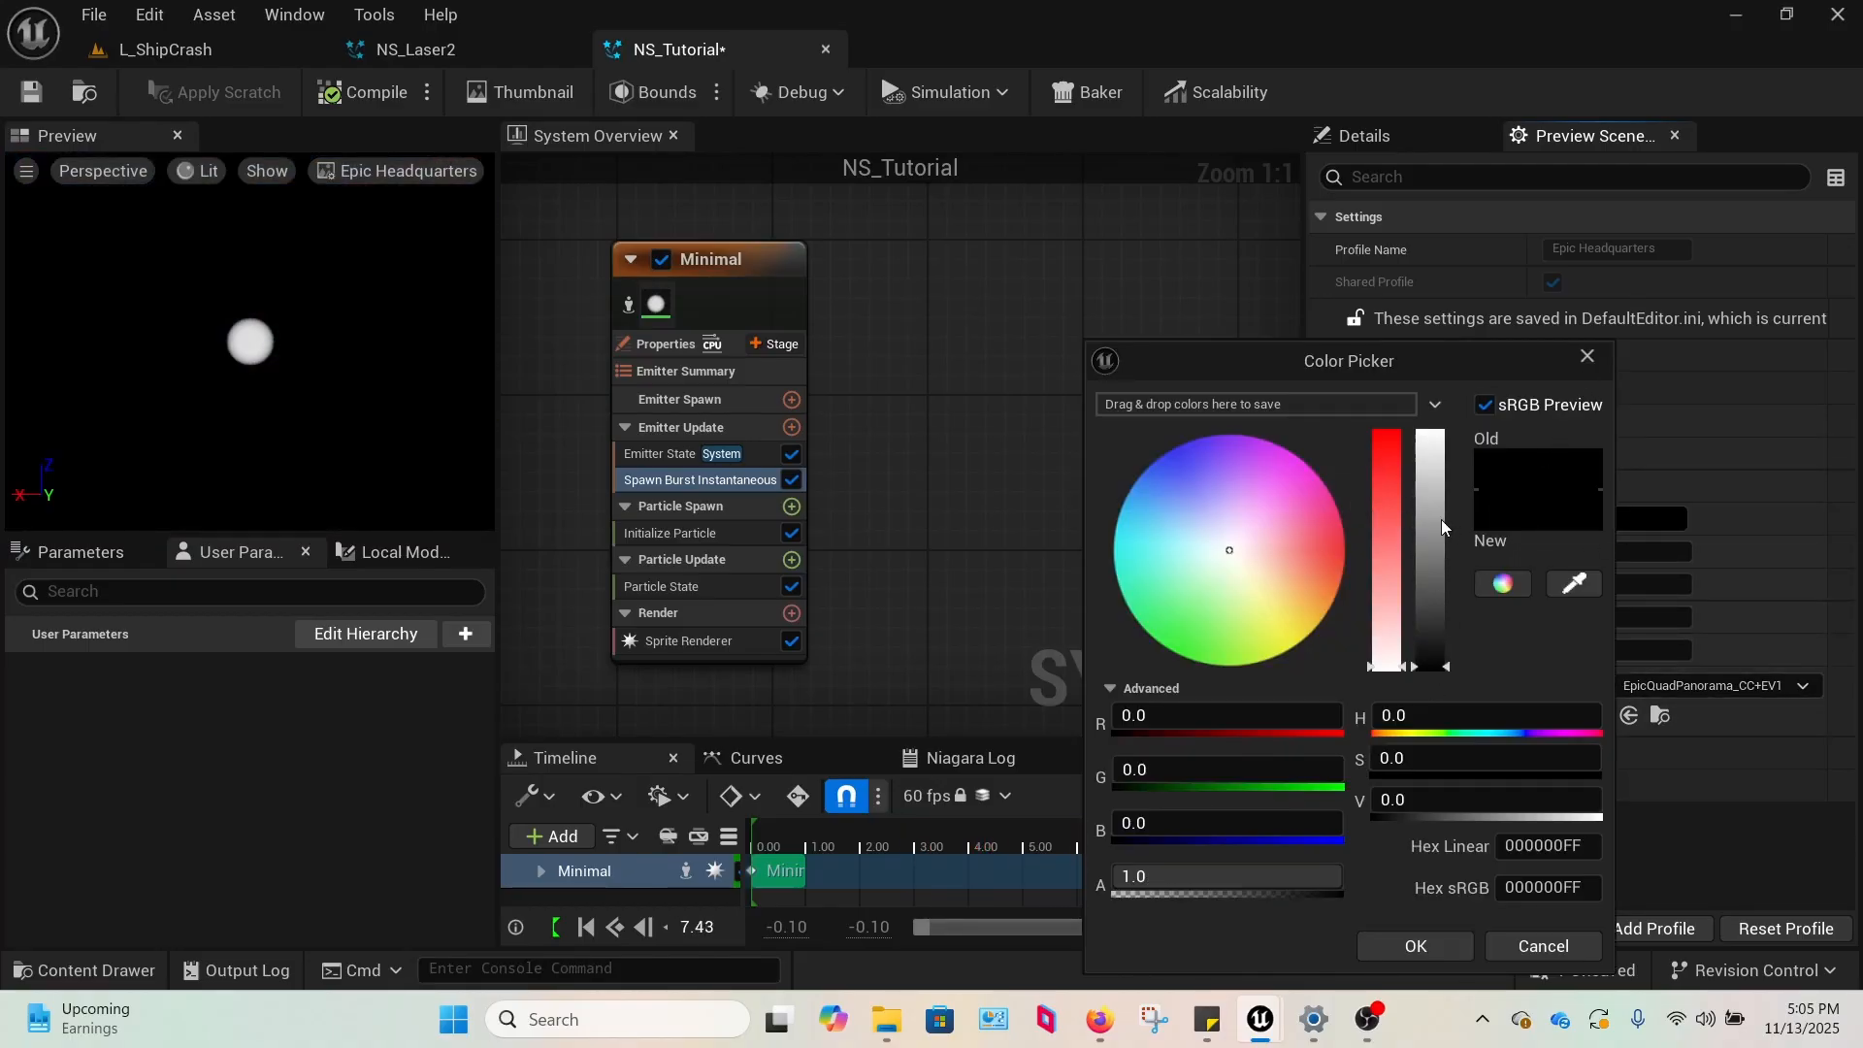
{"action": "left_click", "coordinate": [1586, 357]}
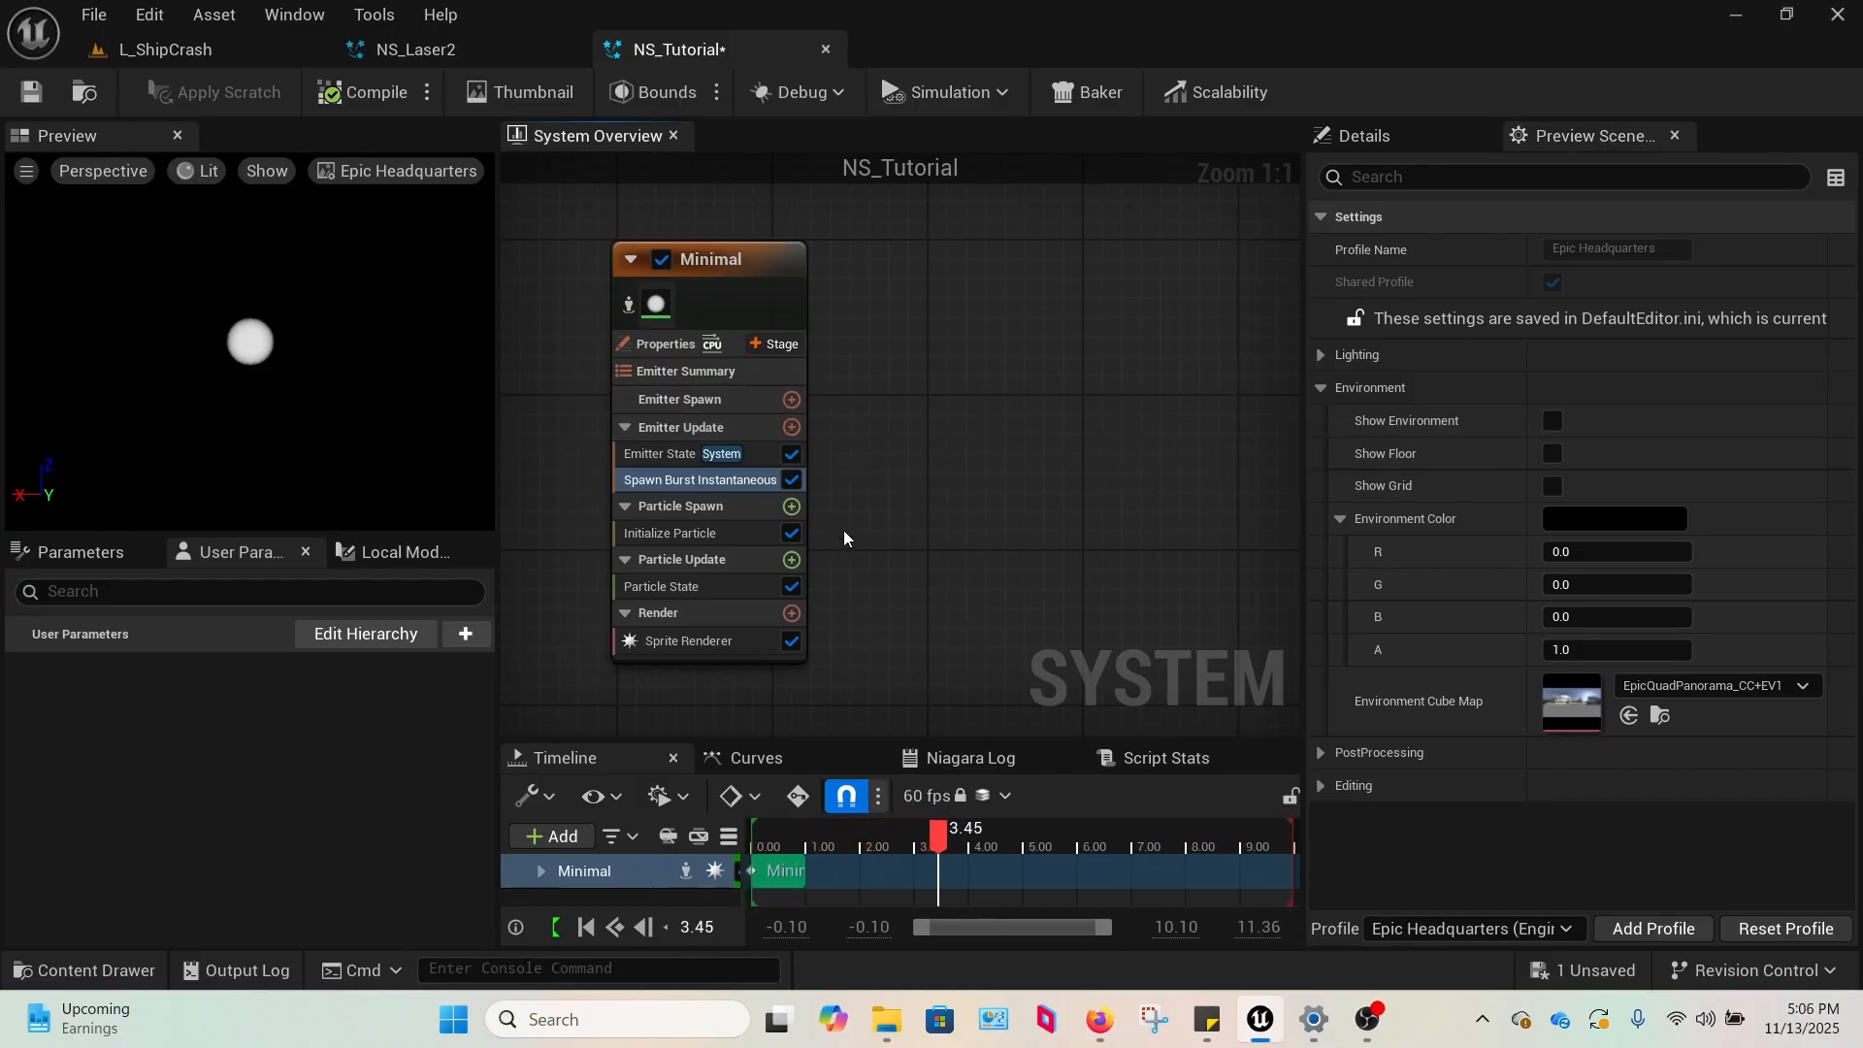
{"action": "left_click", "coordinate": [1411, 140]}
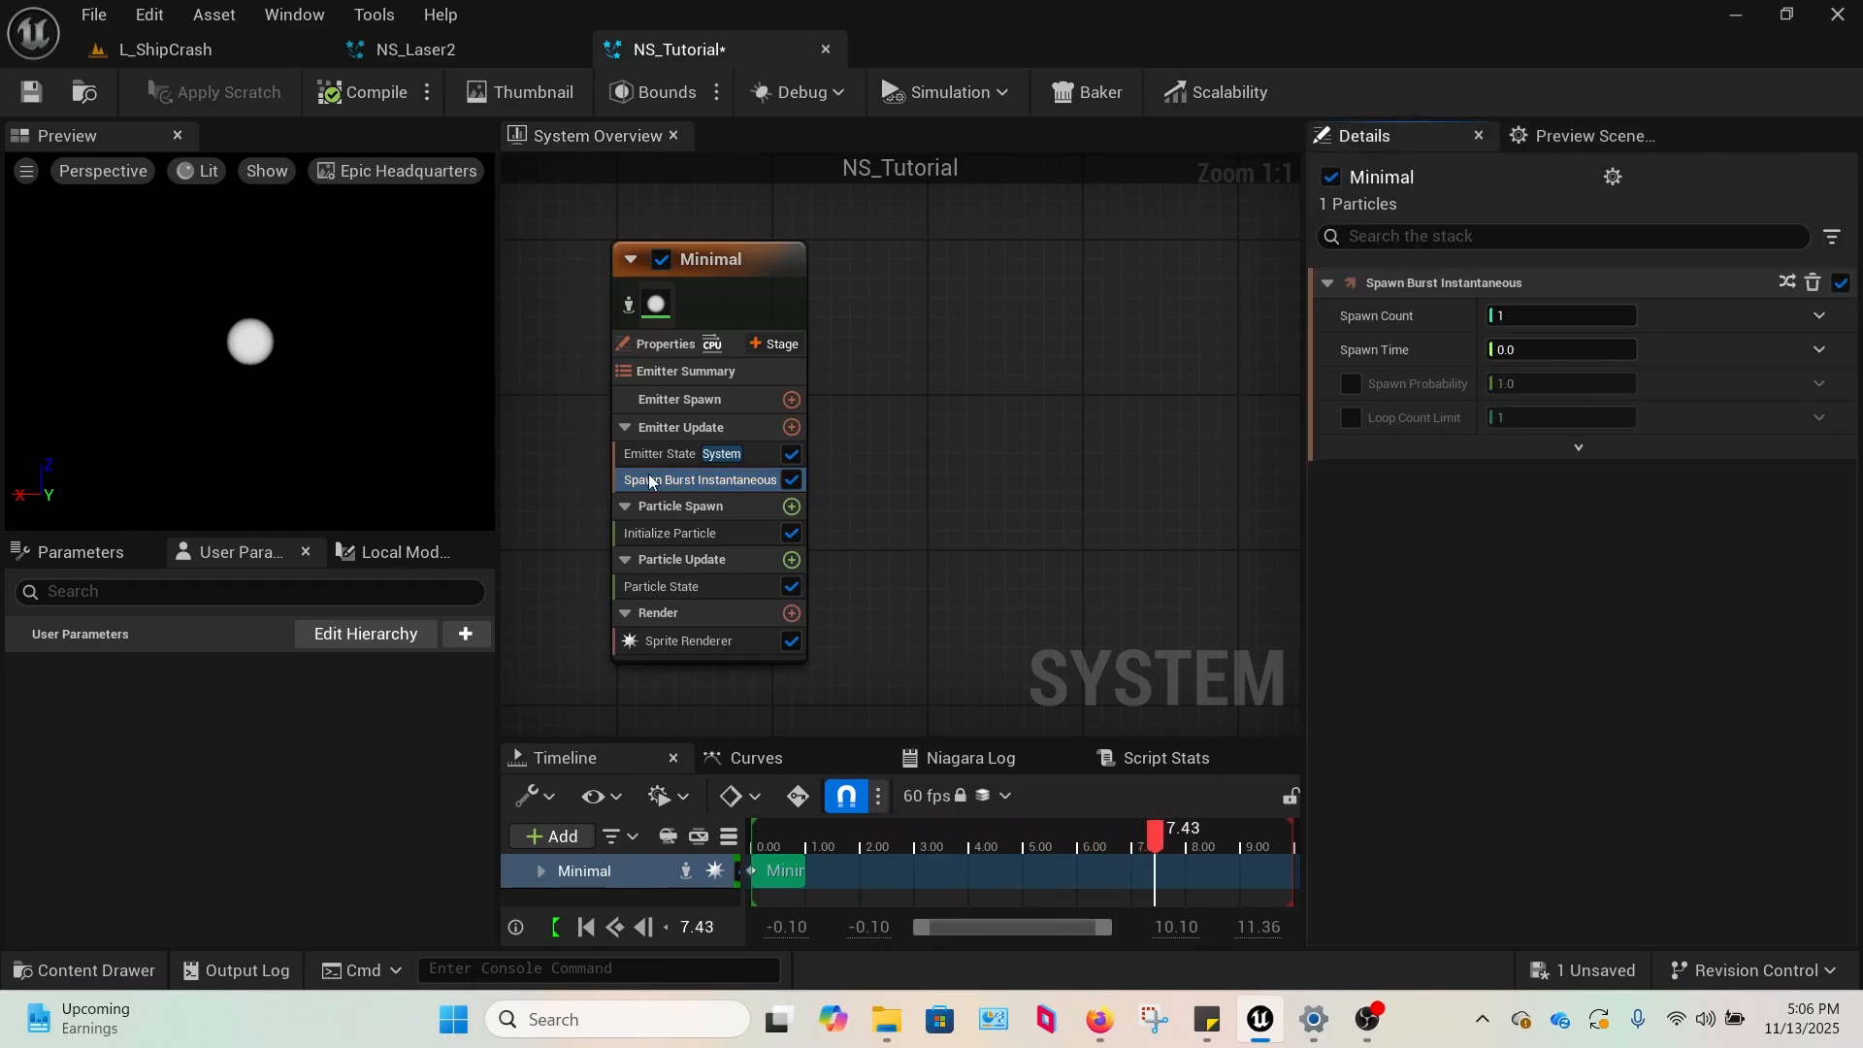
Set the Initialize Particle Lifetime in NS_Tutorial to 2.0, matching the NS_Laser2 reference.
{"action": "left_click", "coordinate": [669, 532]}
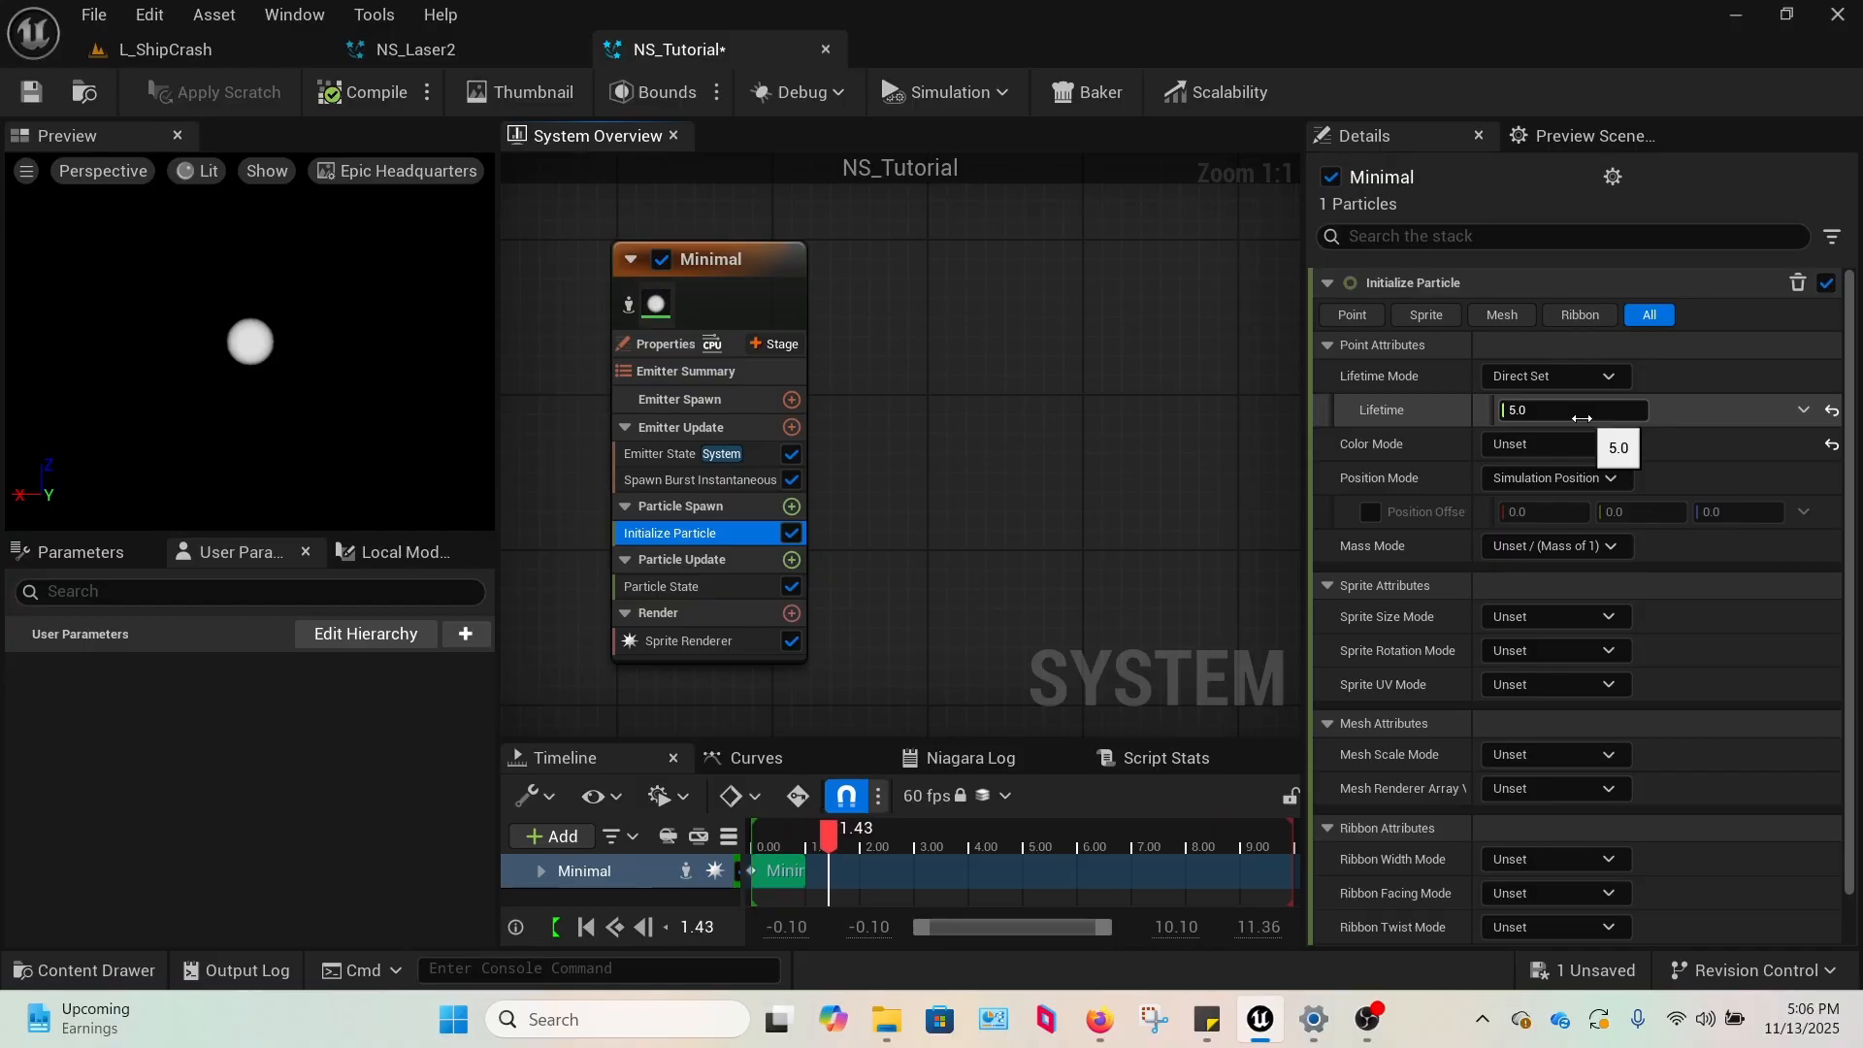
{"action": "left_click", "coordinate": [415, 48]}
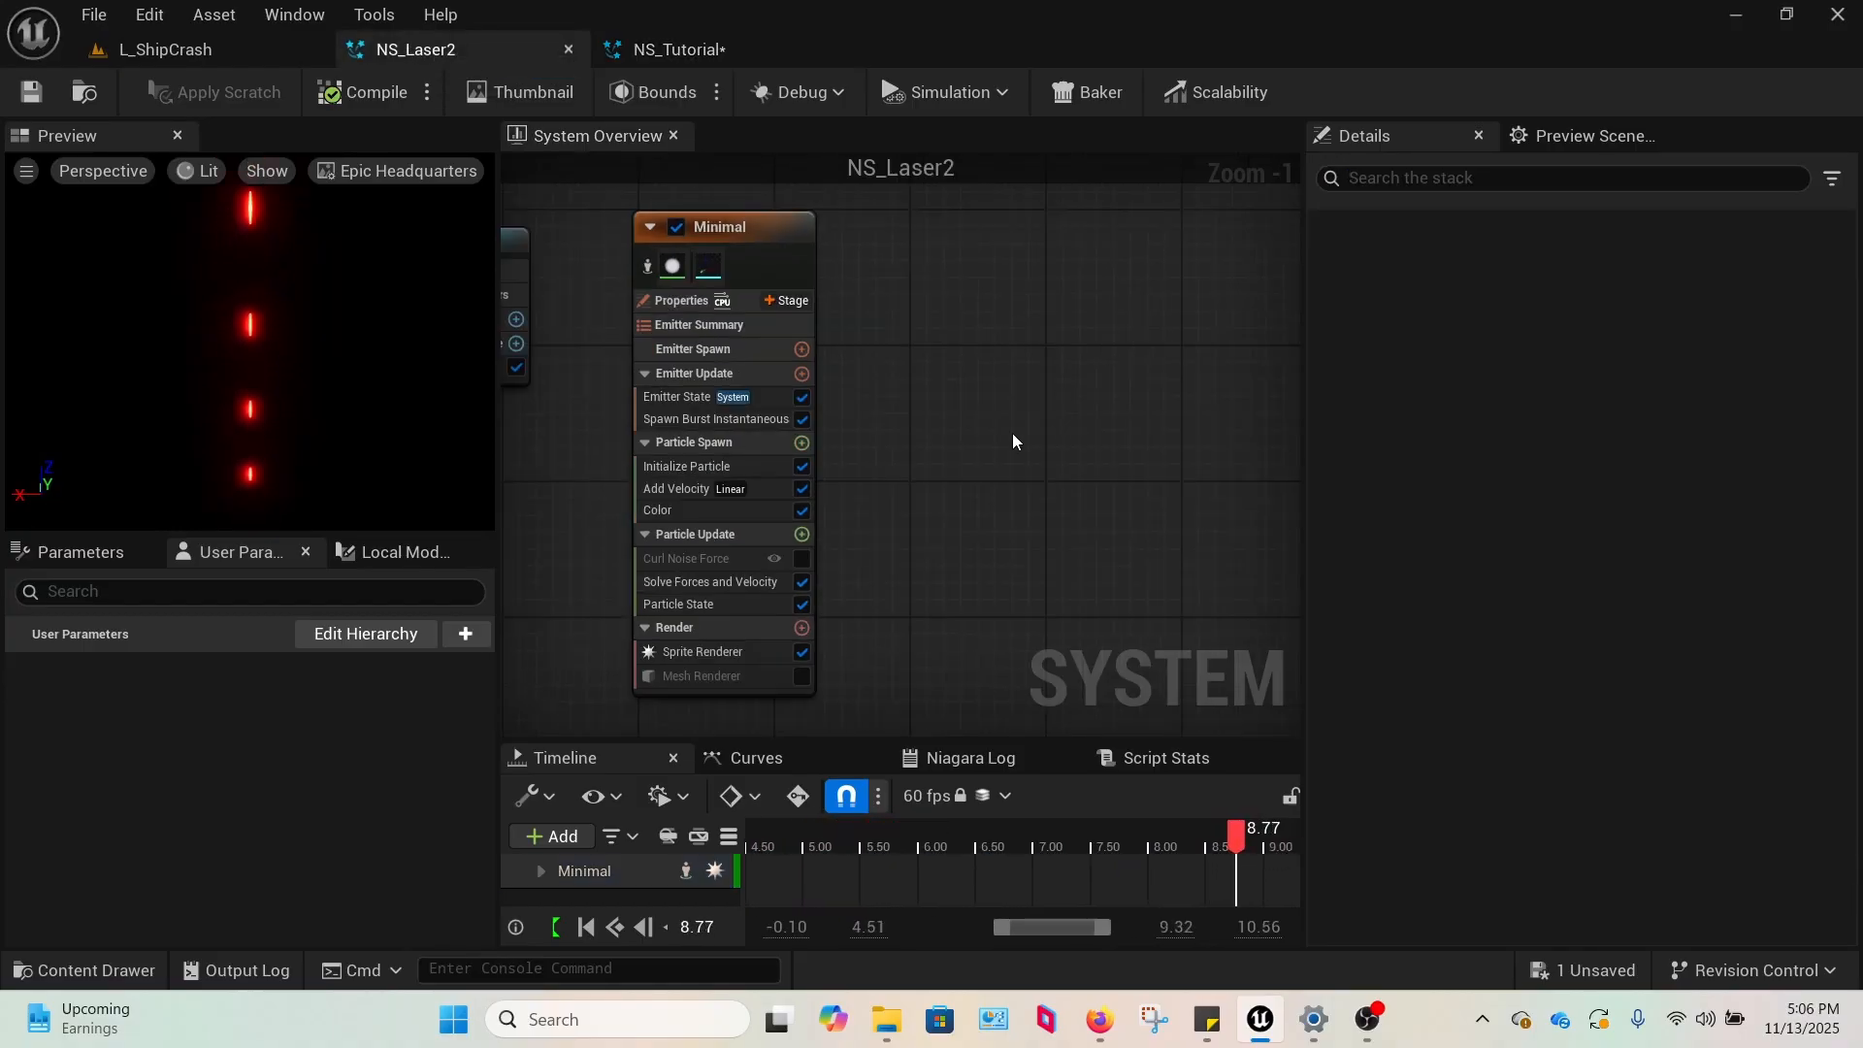
{"action": "left_click", "coordinate": [713, 419]}
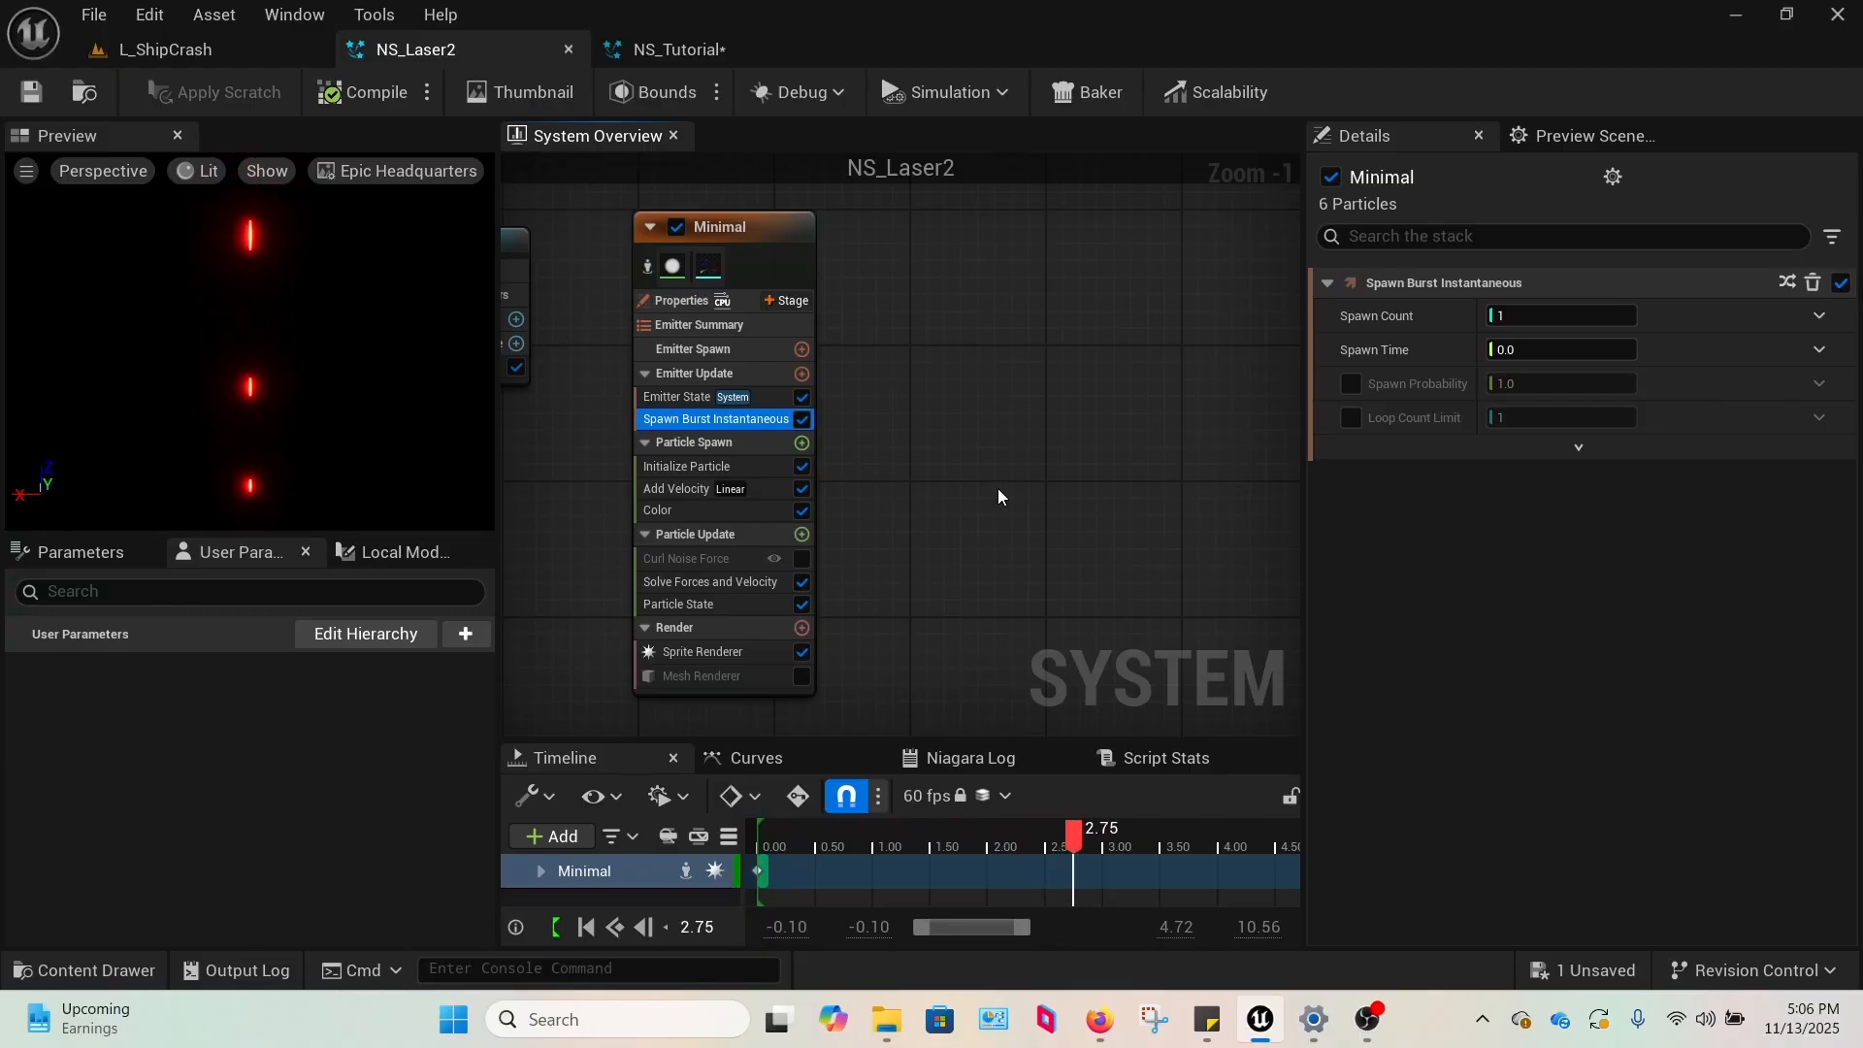
{"action": "left_click", "coordinate": [766, 467]}
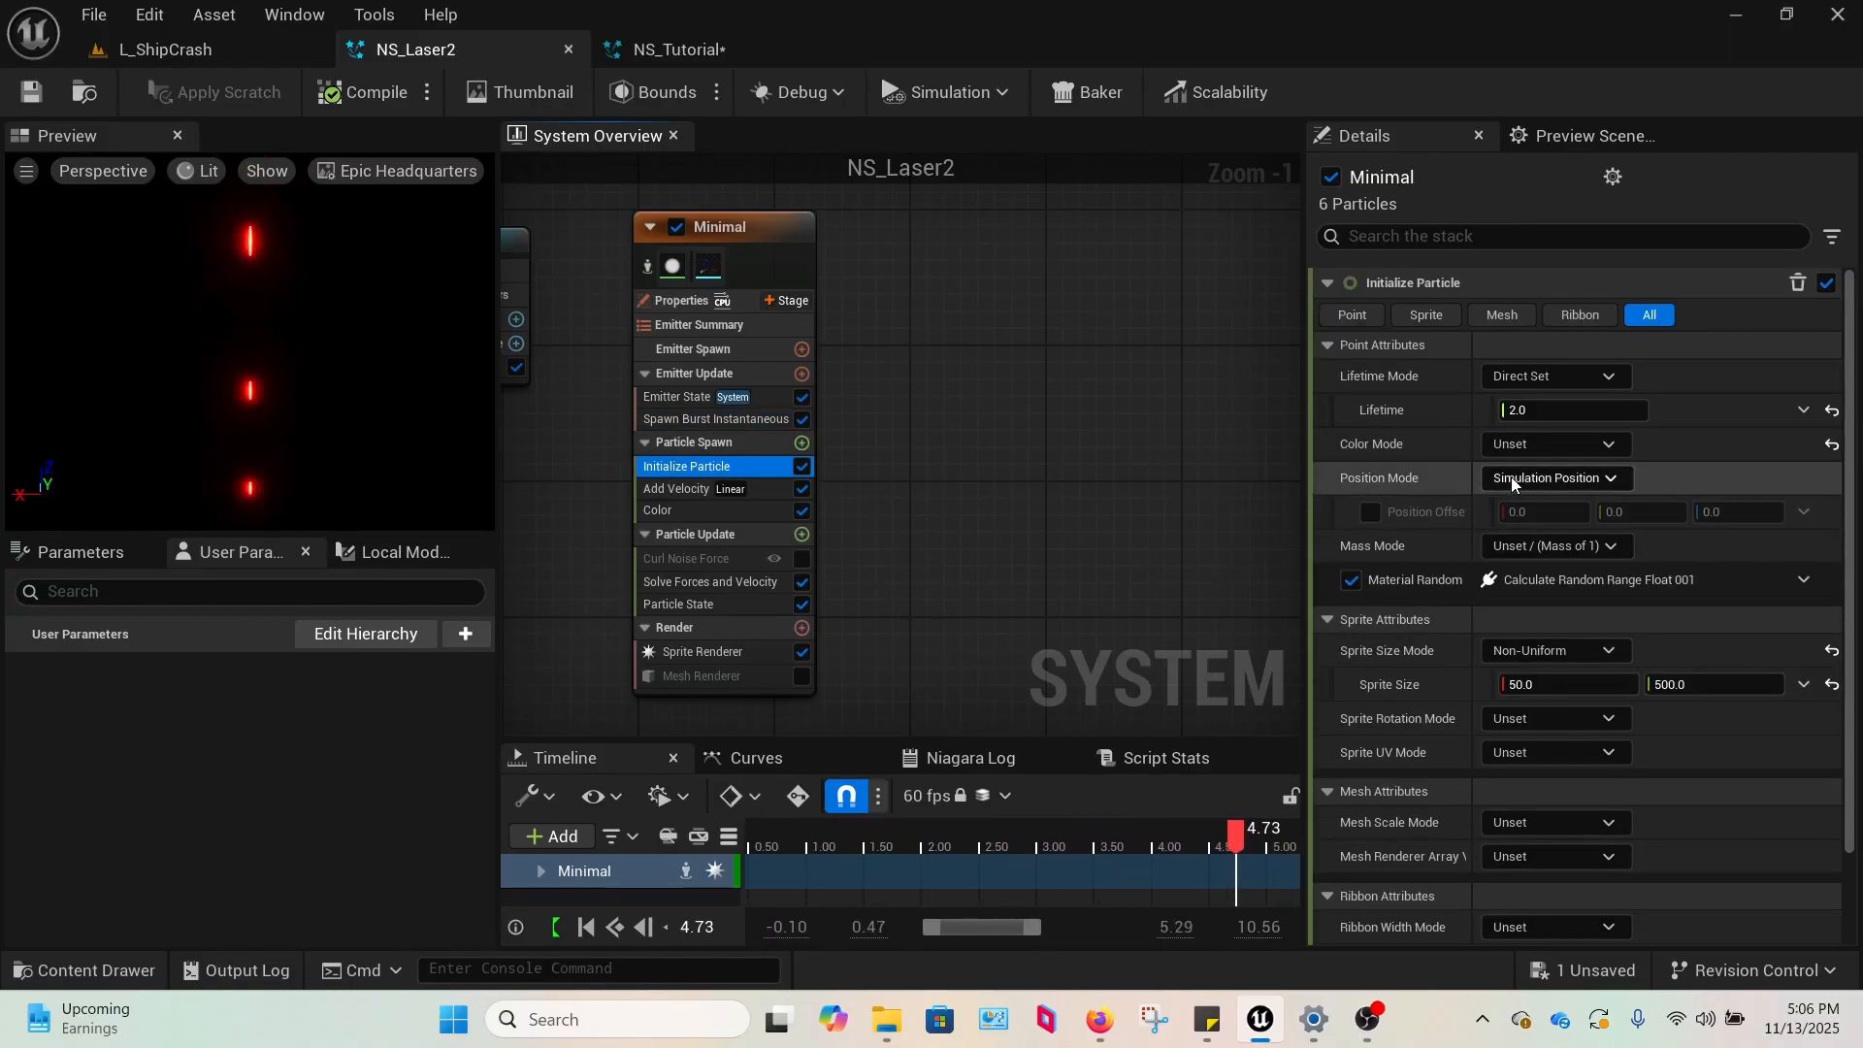
{"action": "left_click", "coordinate": [674, 48]}
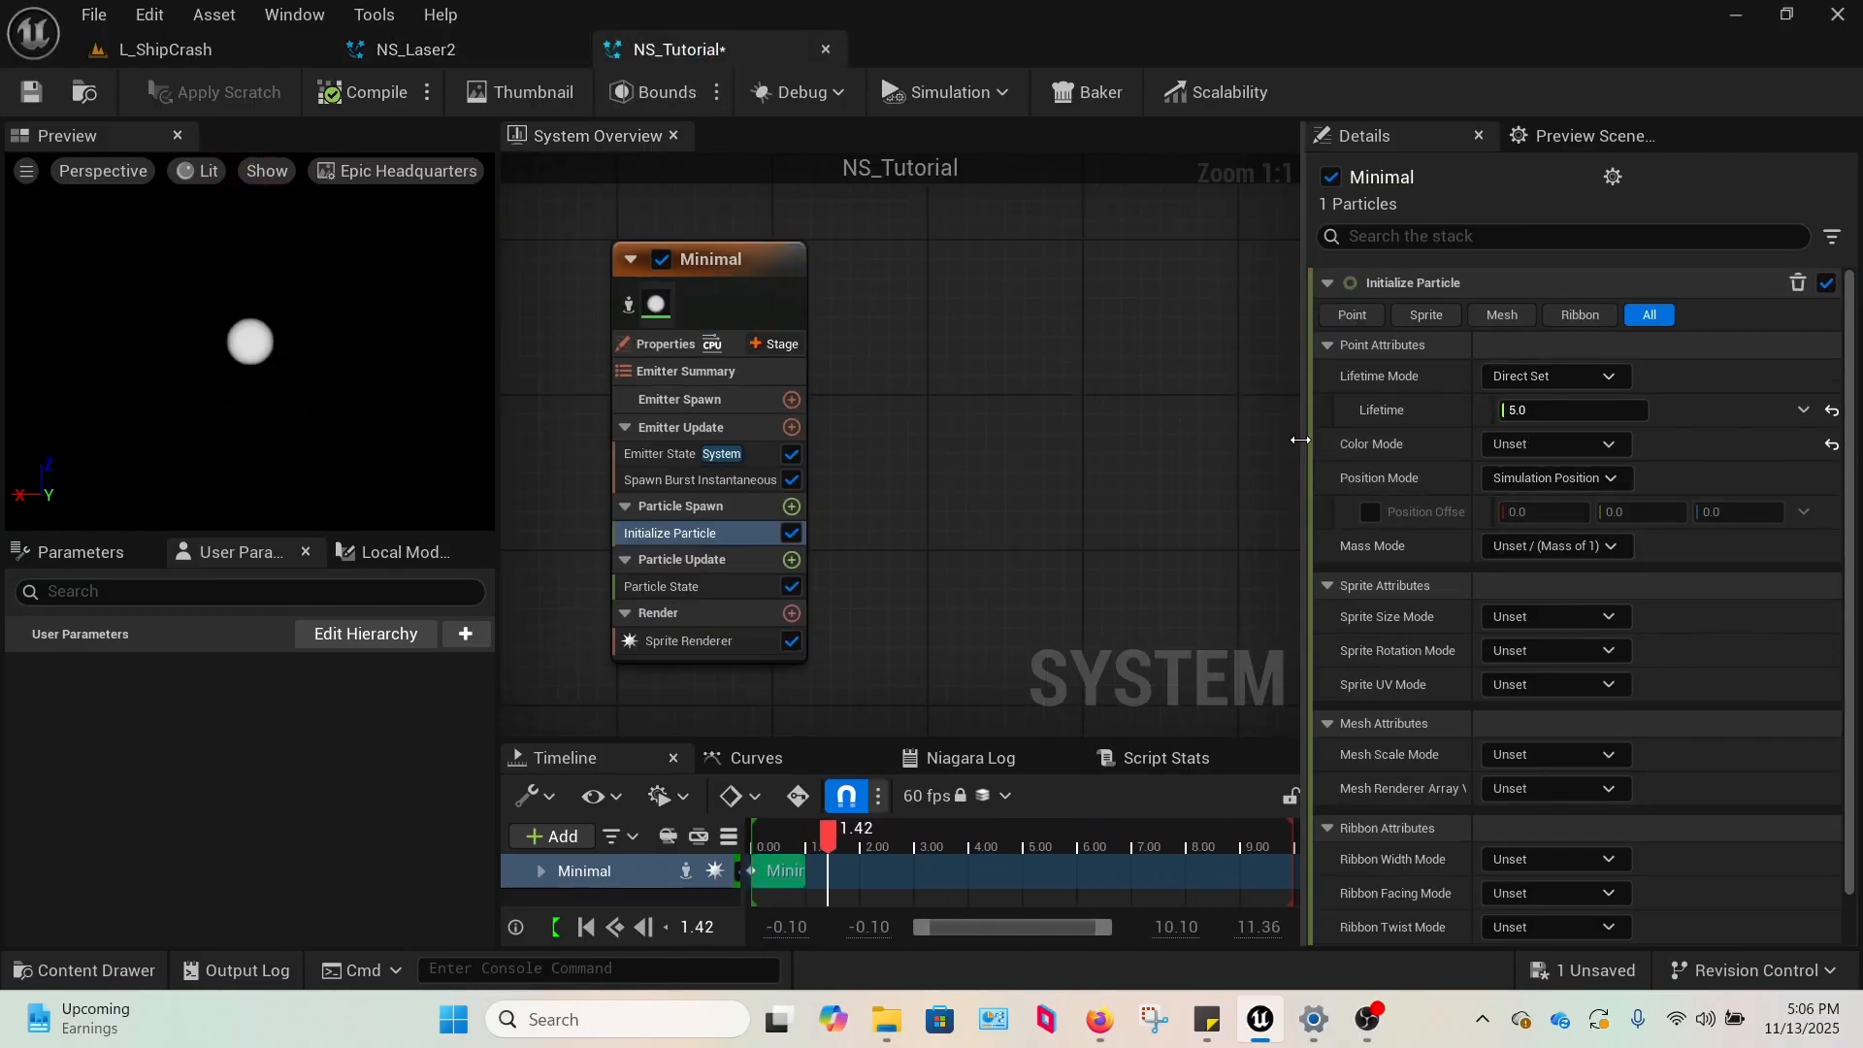
{"action": "type", "text": "2"}
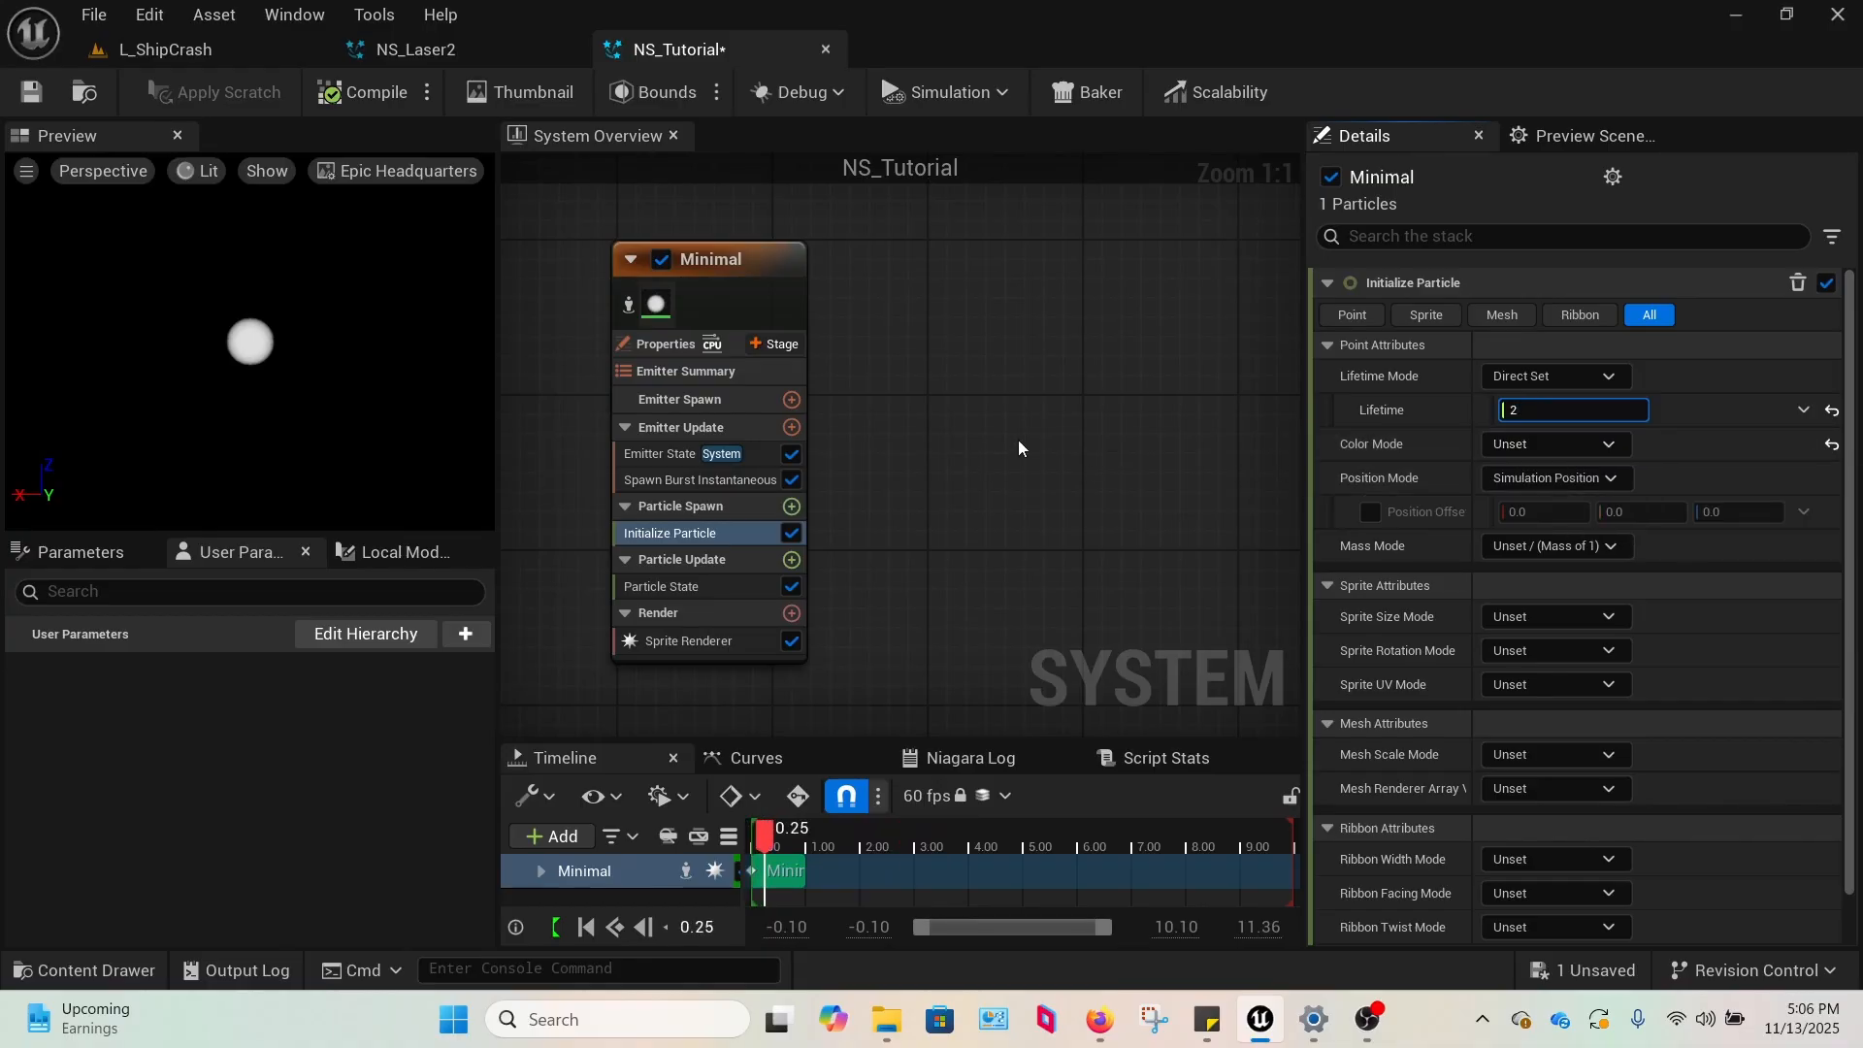
{"action": "key", "text": "Return"}
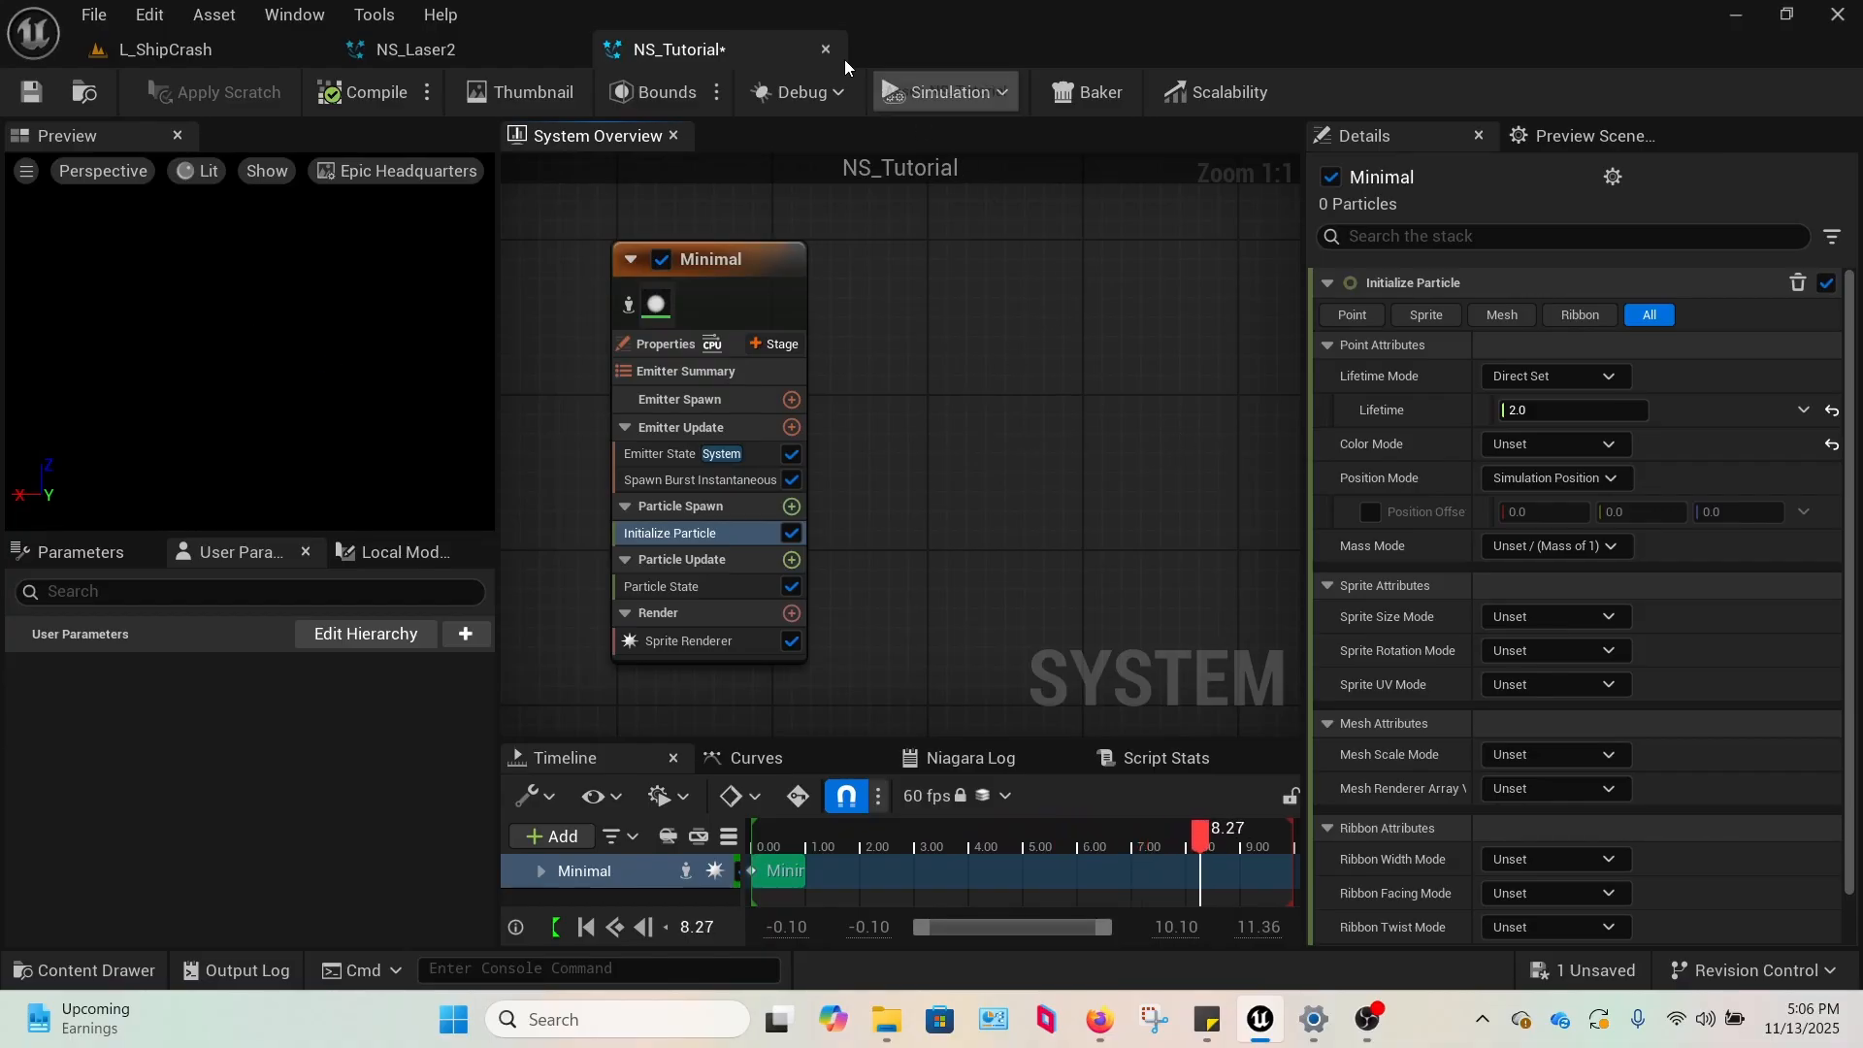
Using NS_Laser2 as reference, add an Add Velocity module to Particle Spawn of NS_Tutorial's Minimal emitter.
{"action": "left_click", "coordinate": [444, 50]}
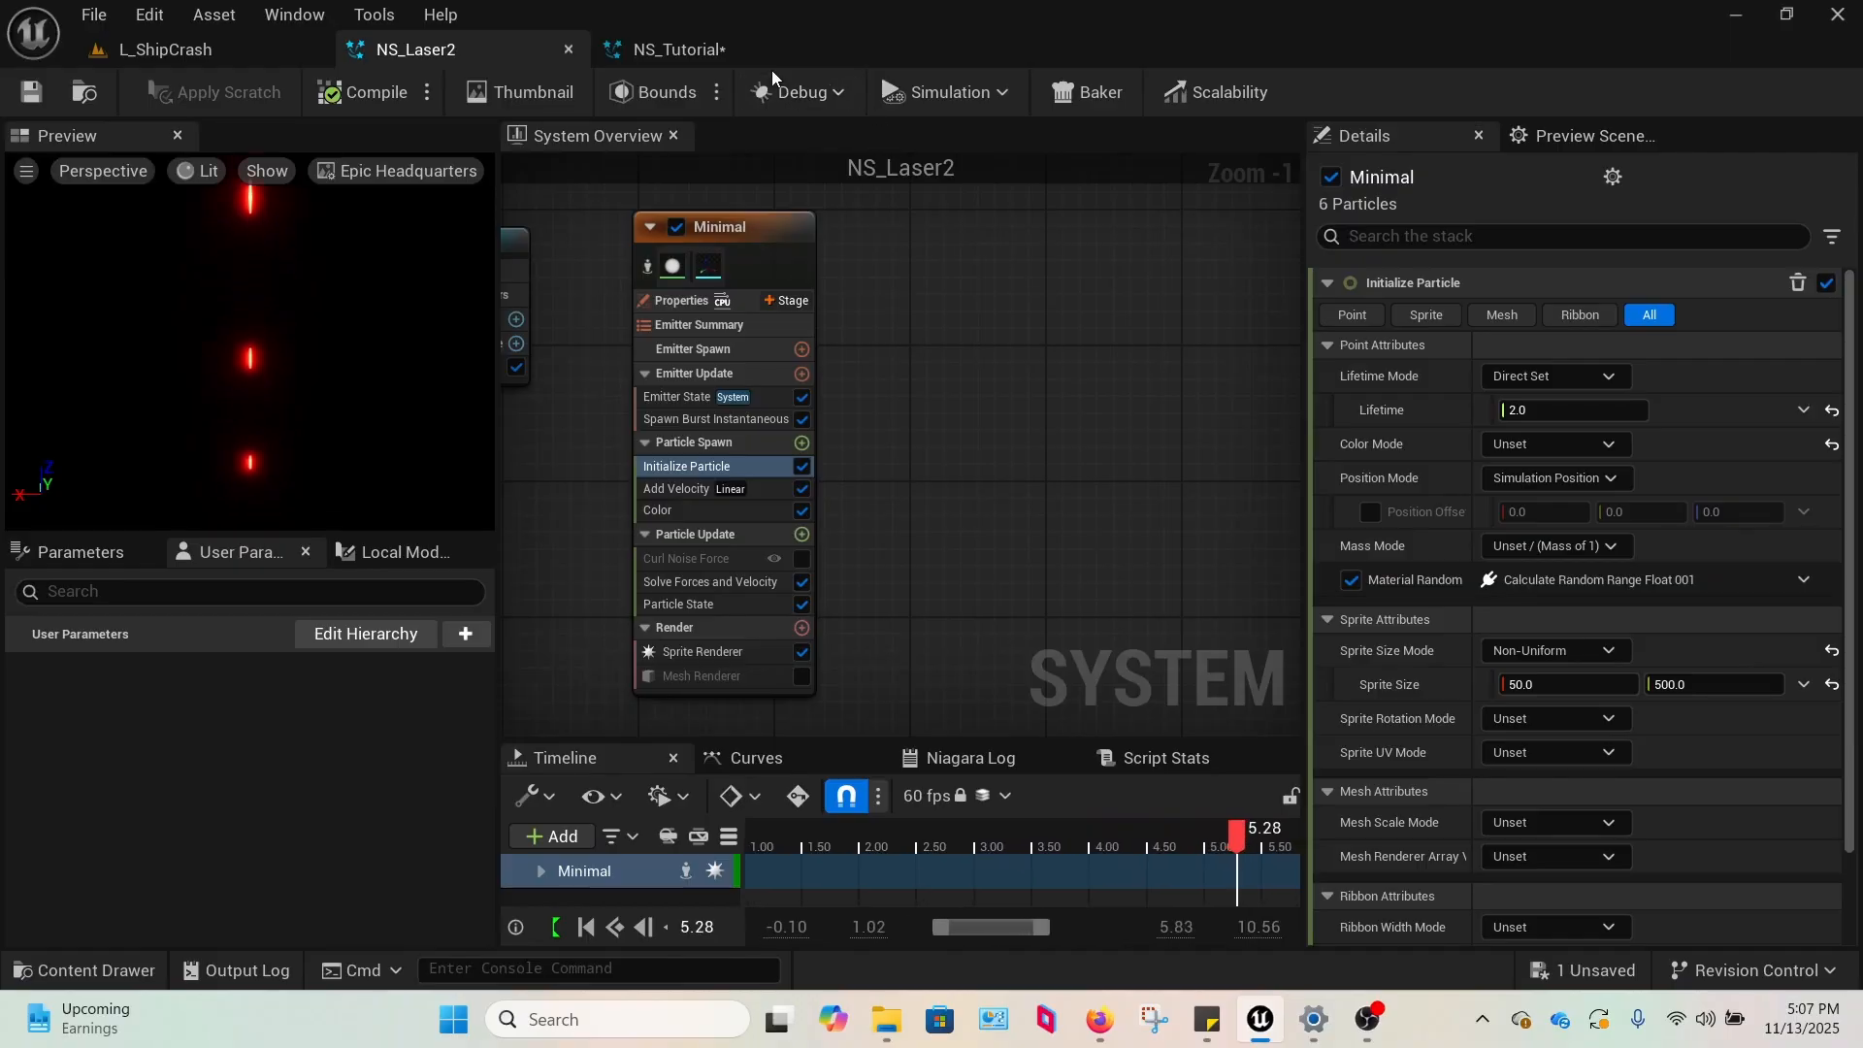
{"action": "left_click", "coordinate": [682, 51]}
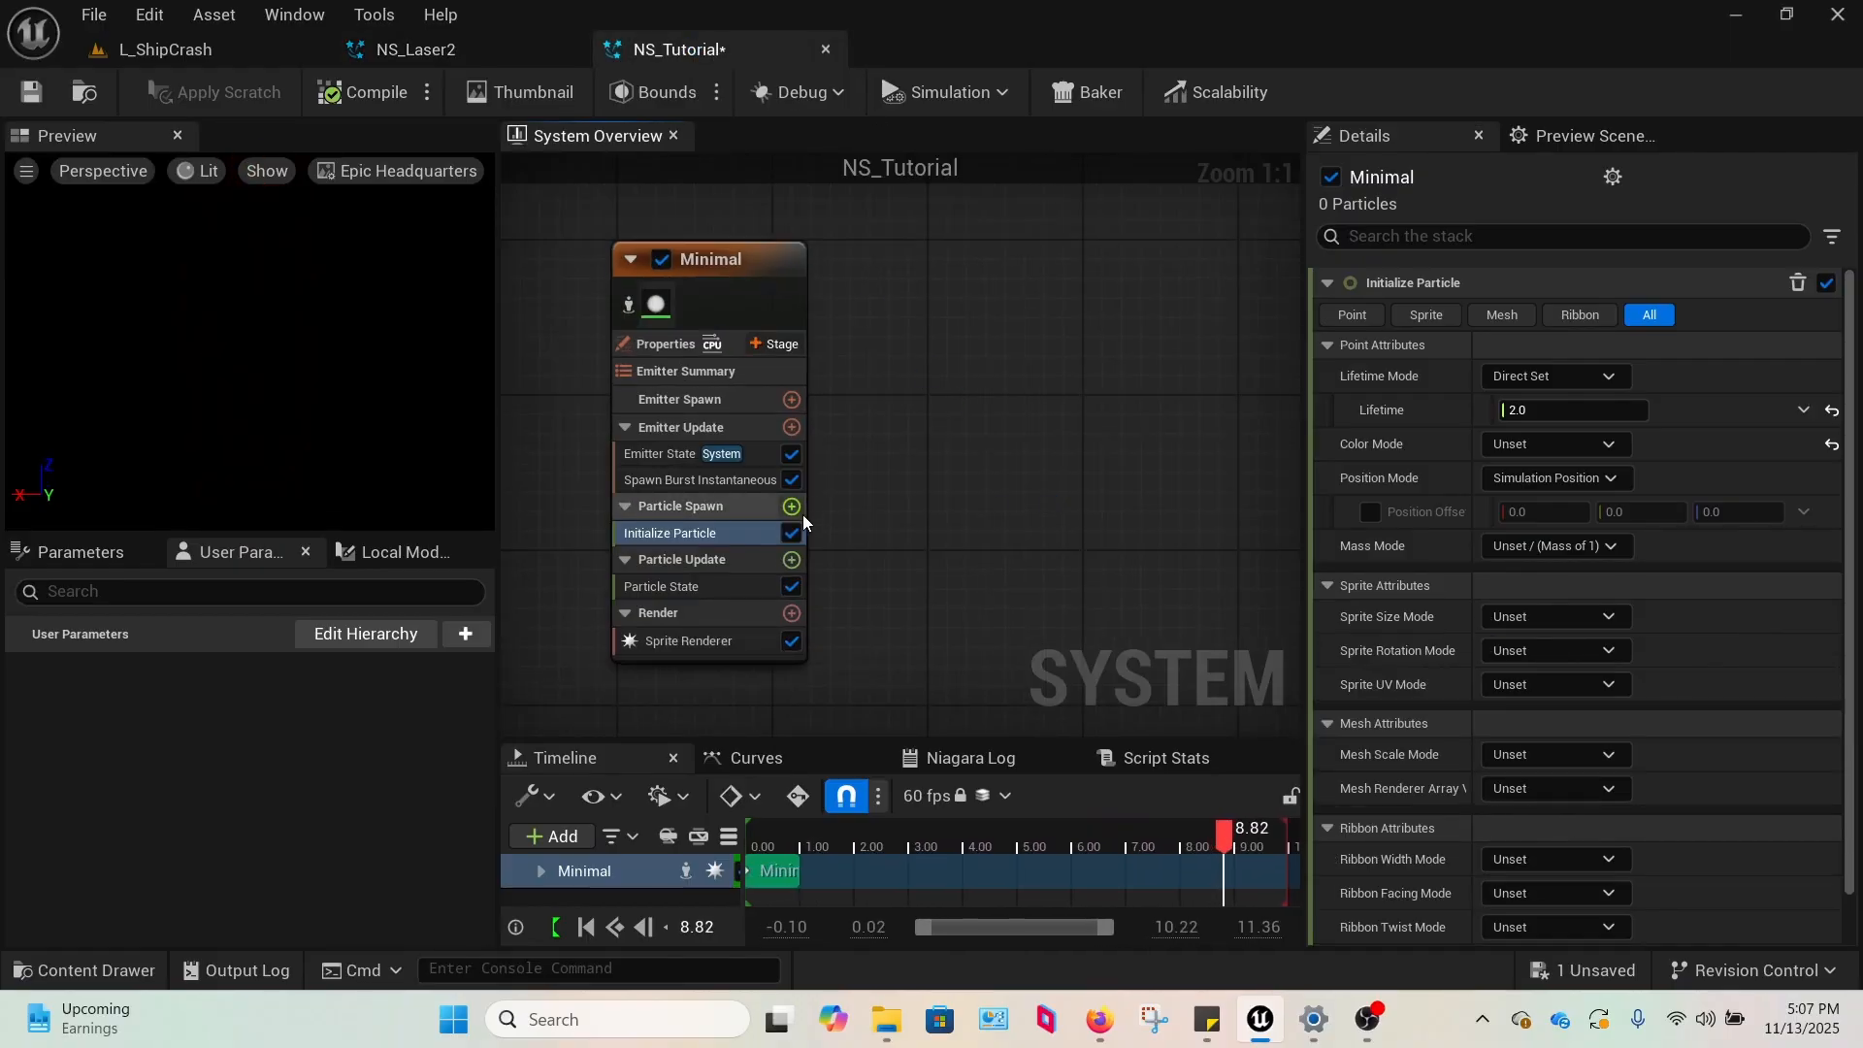
{"action": "left_click", "coordinate": [439, 52]}
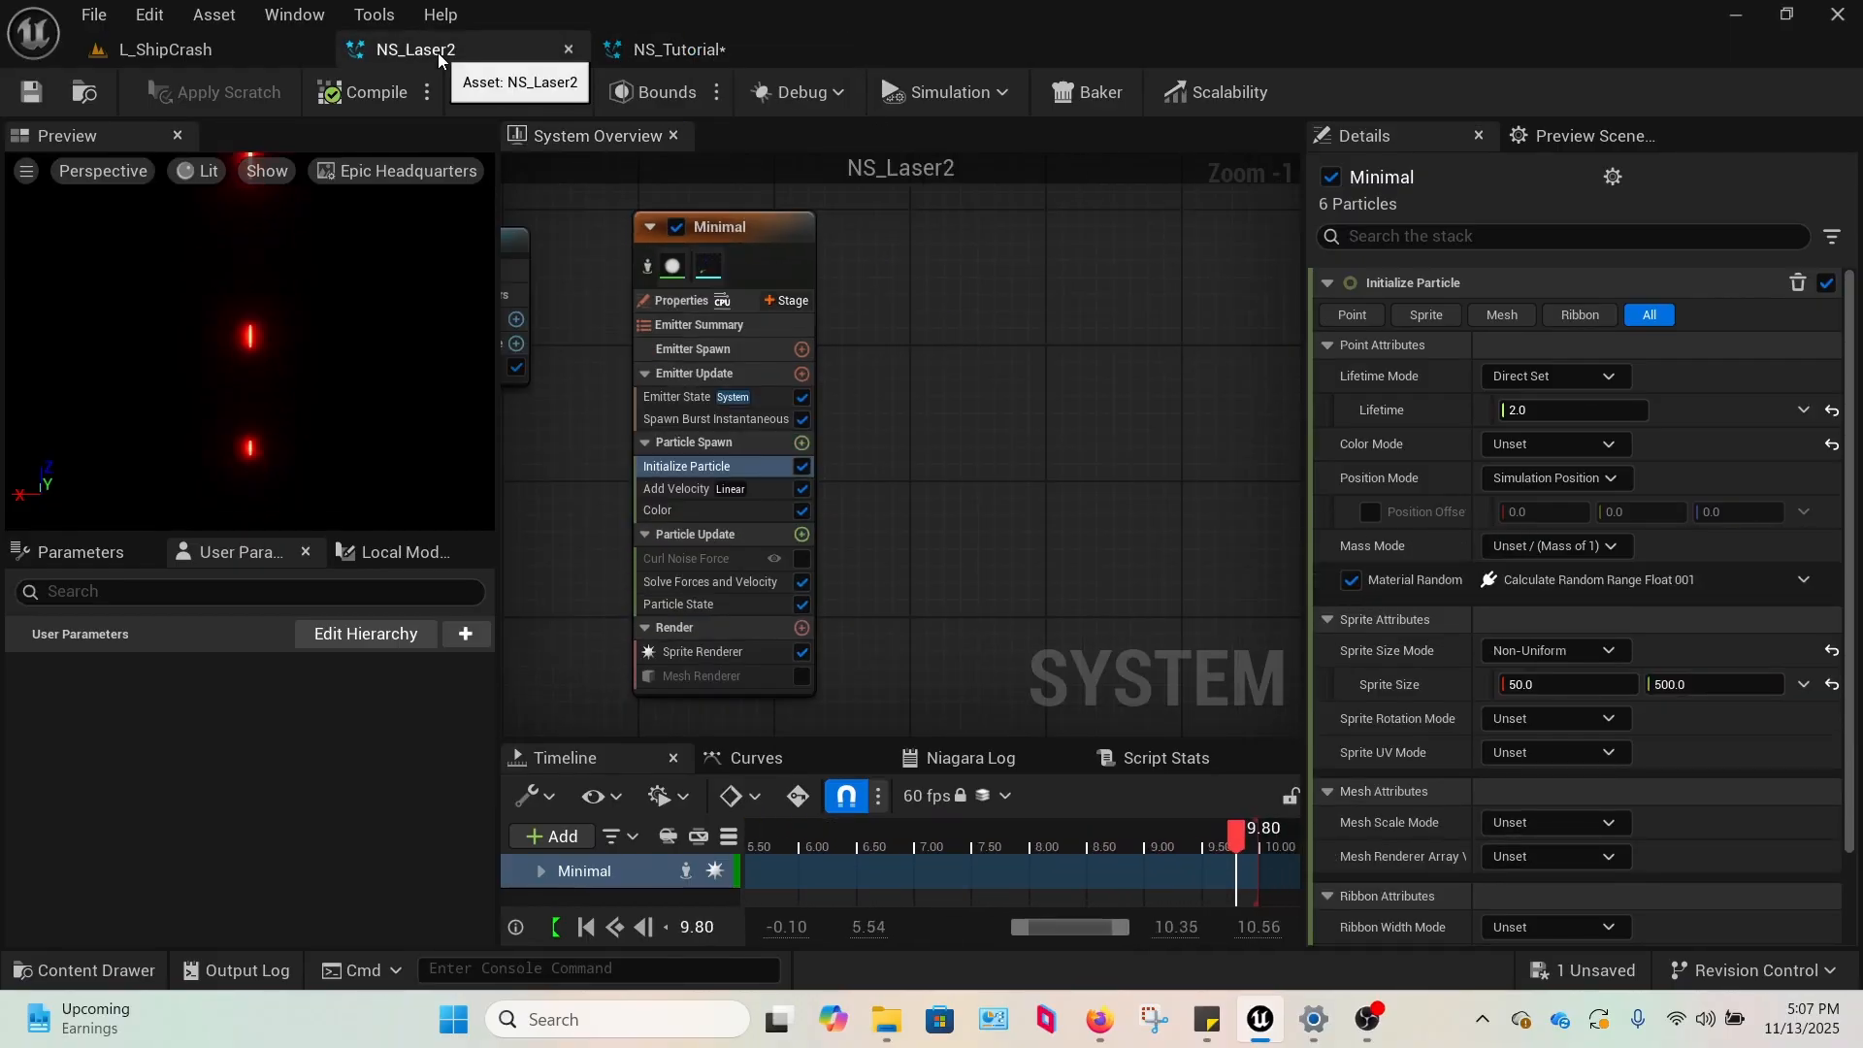
{"action": "left_click", "coordinate": [695, 54]}
{"action": "left_click", "coordinate": [792, 506]}
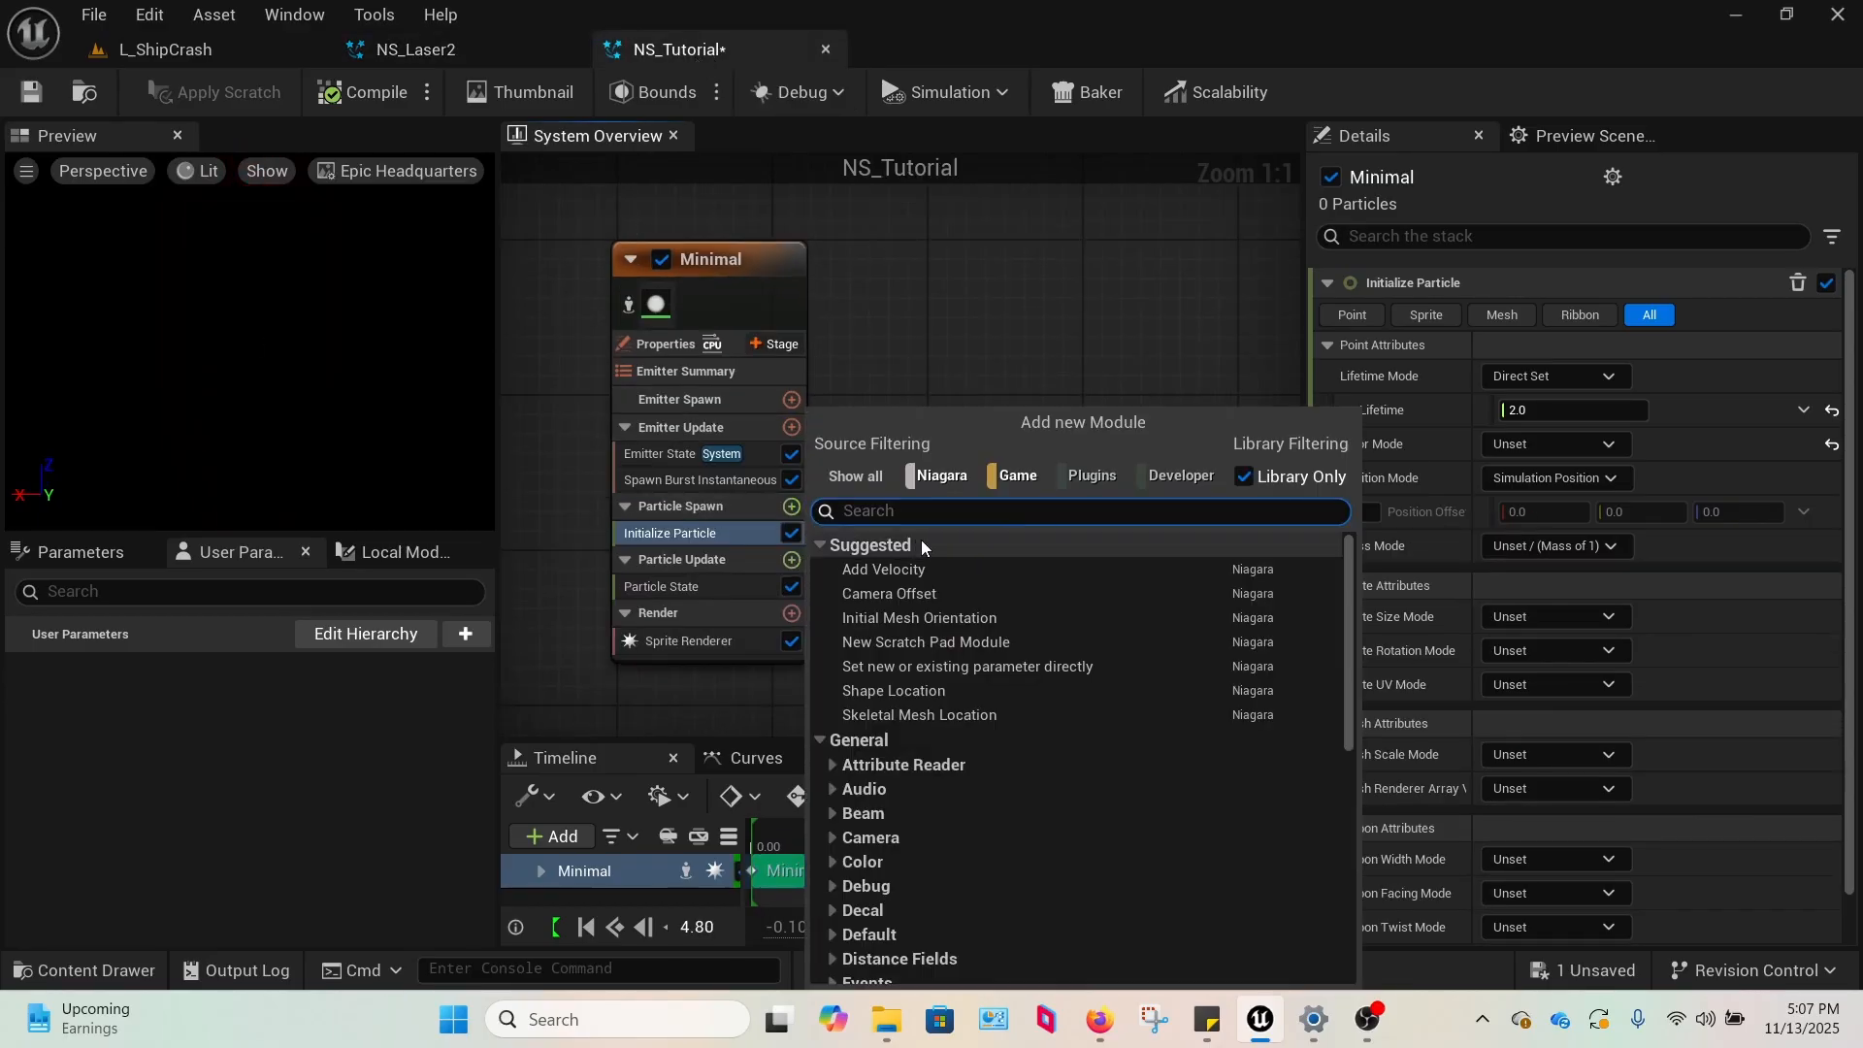
{"action": "left_click", "coordinate": [928, 574]}
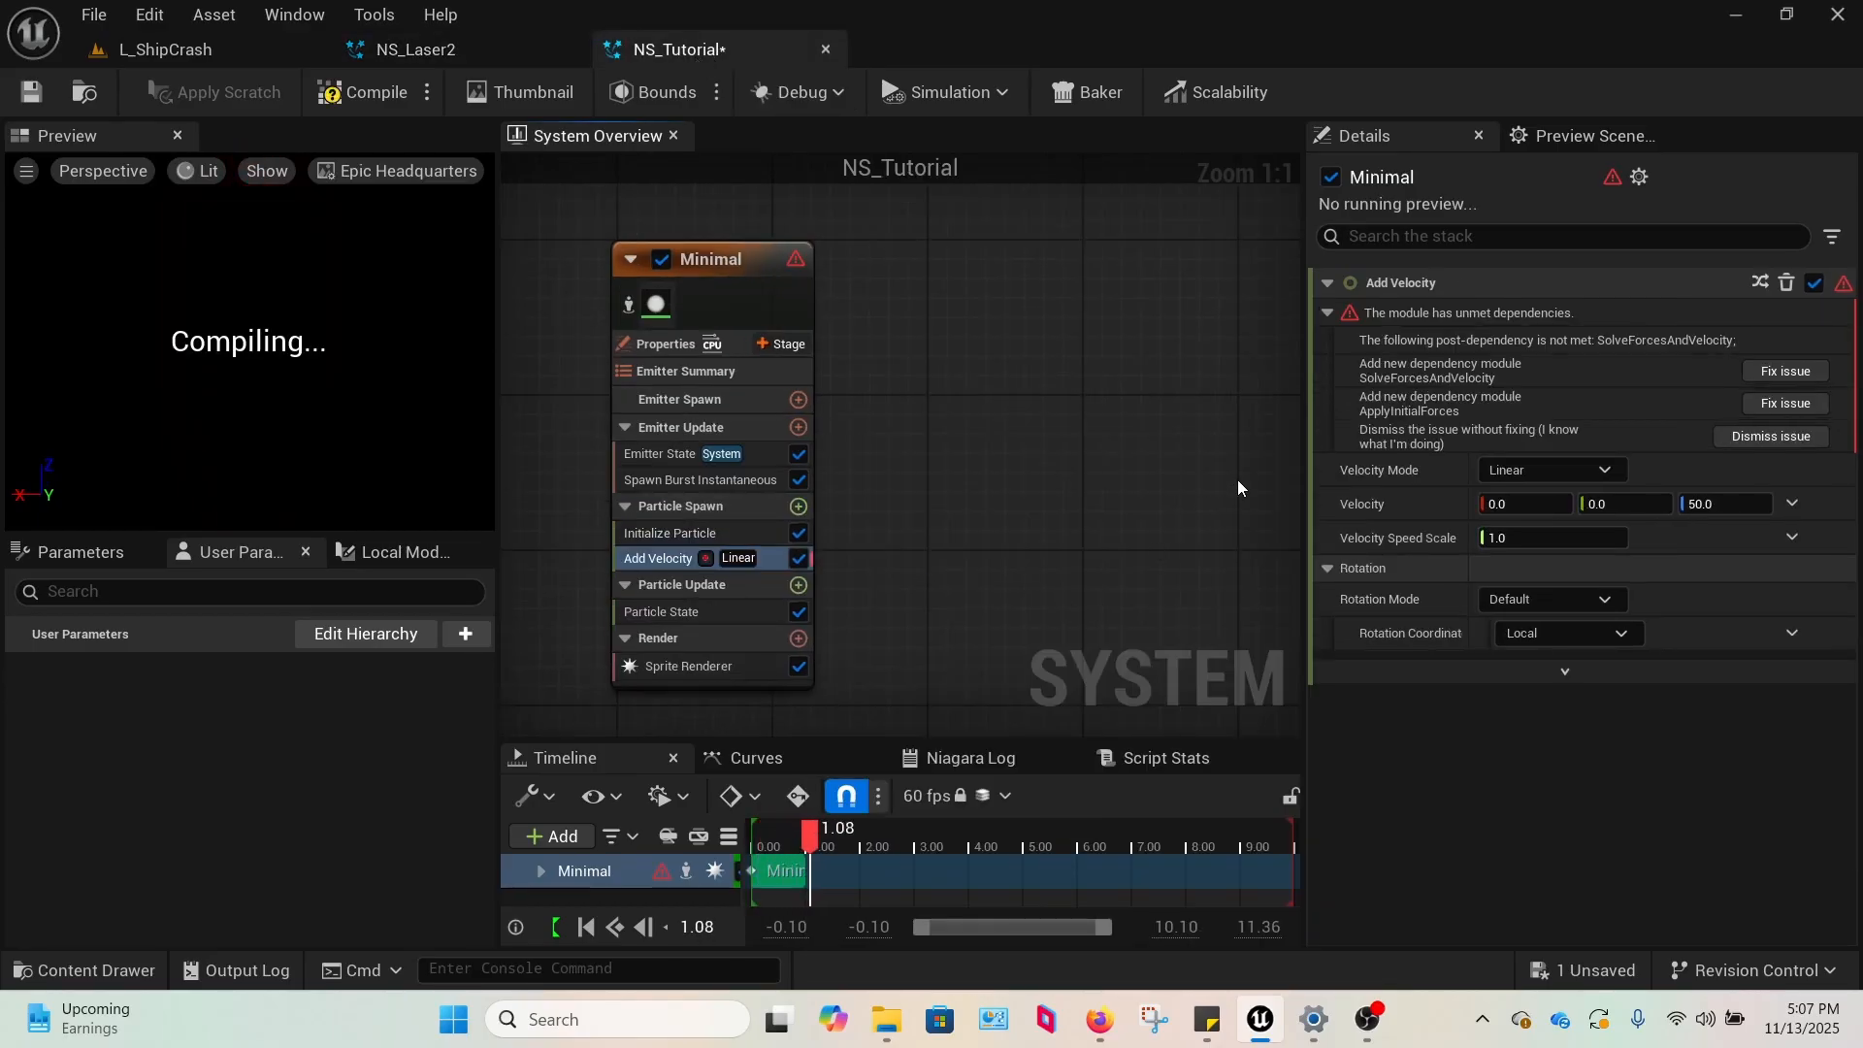
Fix the Add Velocity dependency issue by adding the SolveForcesAndVelocity module, and set the Z velocity to 3000.
{"action": "left_click", "coordinate": [1786, 372]}
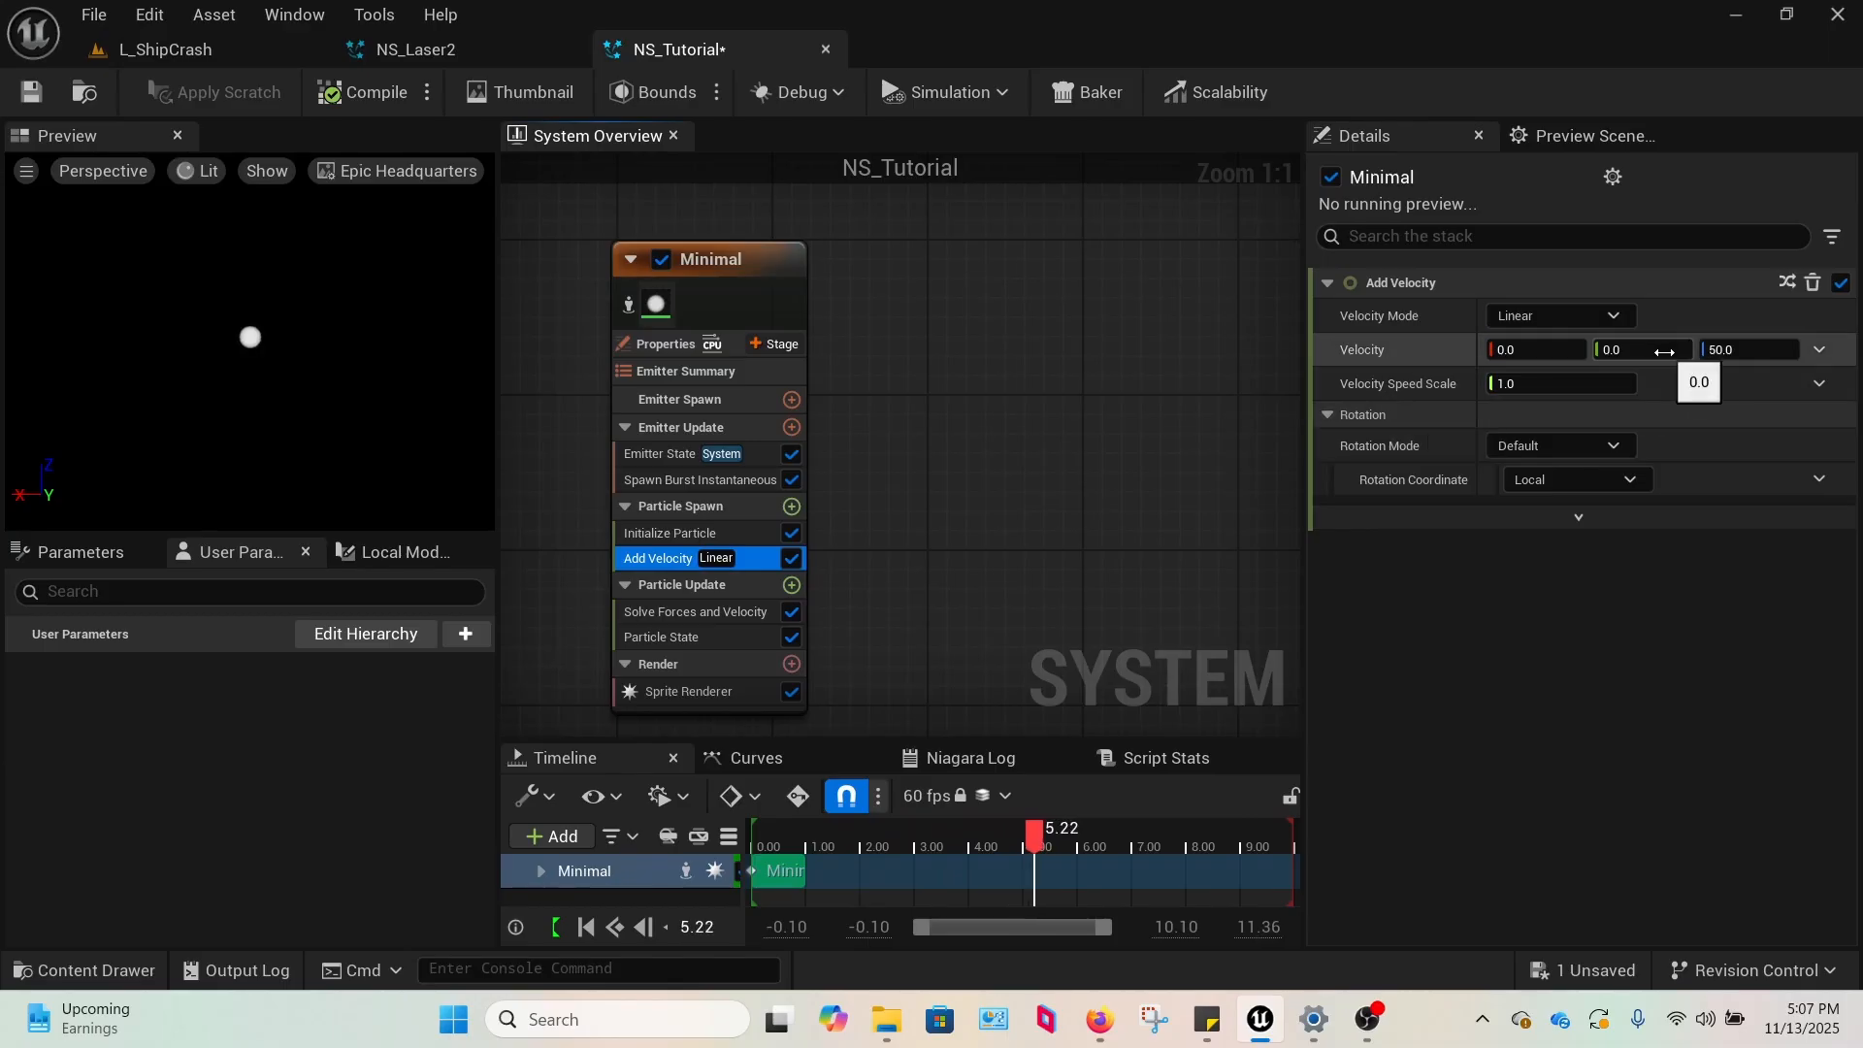
{"action": "left_click", "coordinate": [1765, 365]}
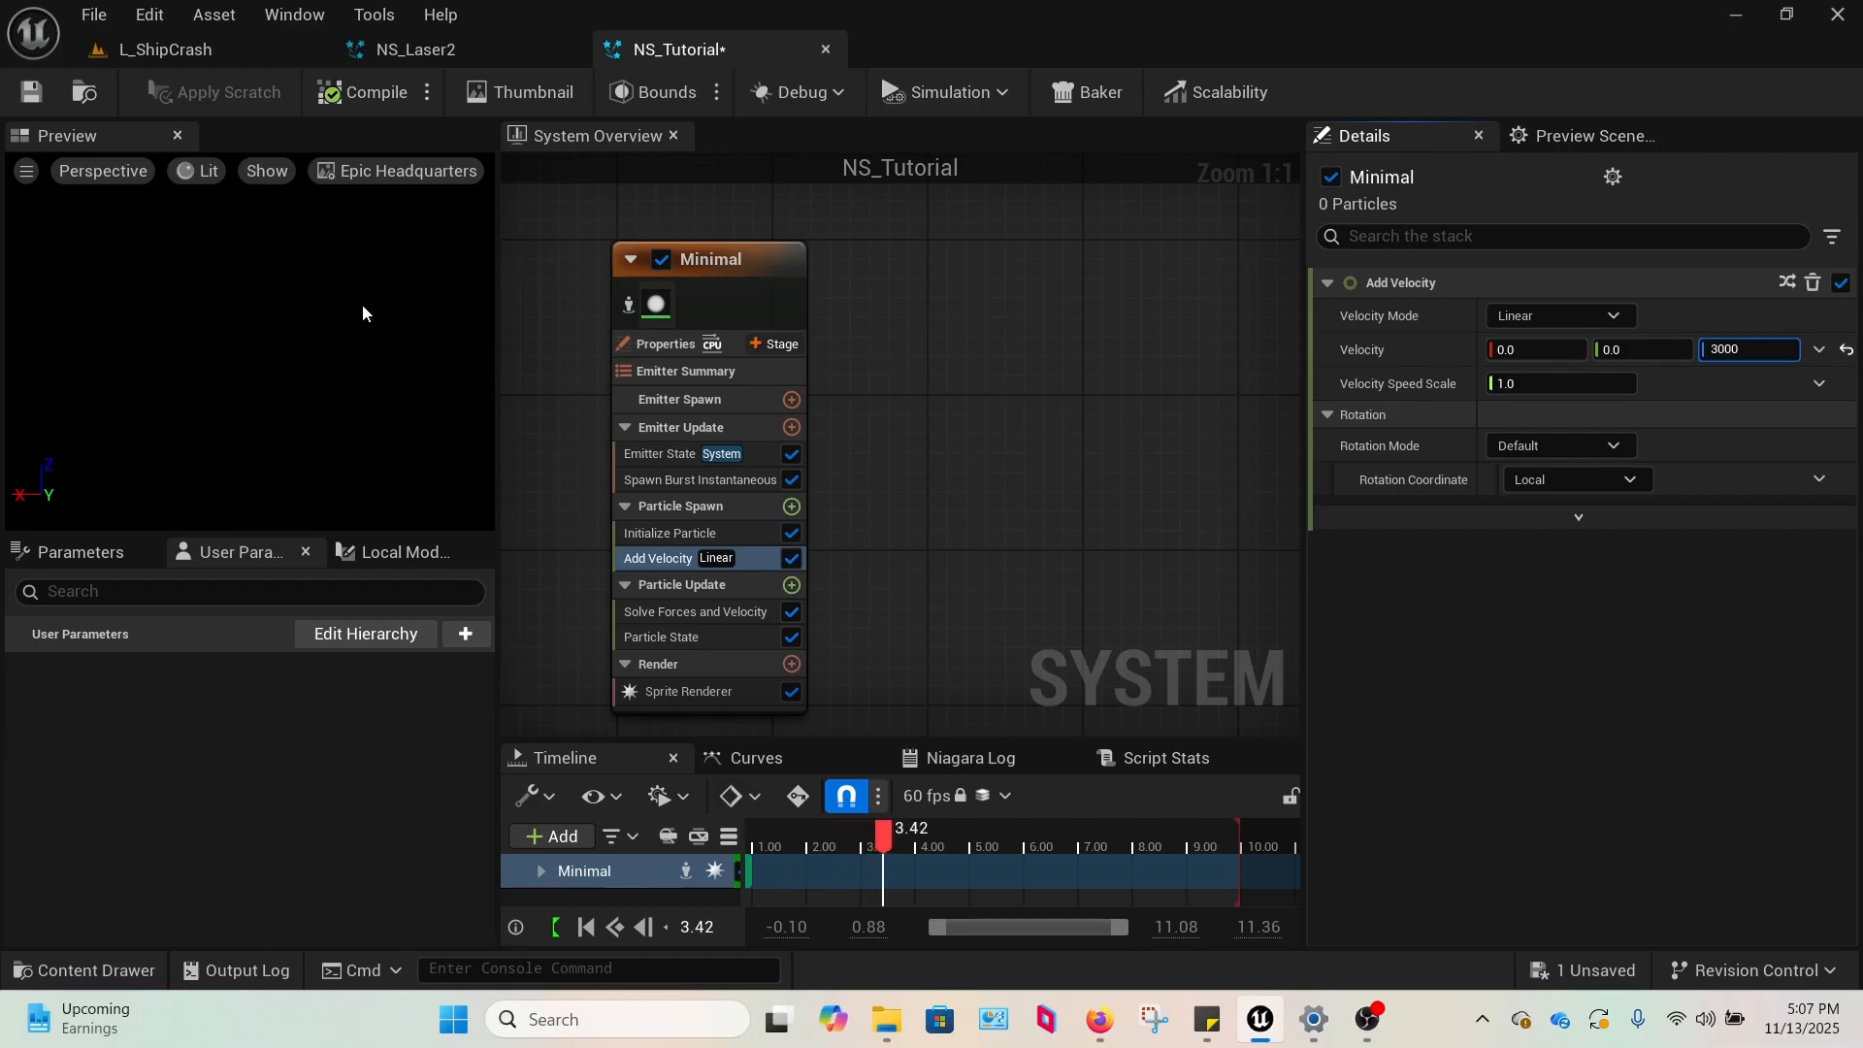
{"action": "key", "text": "Return"}
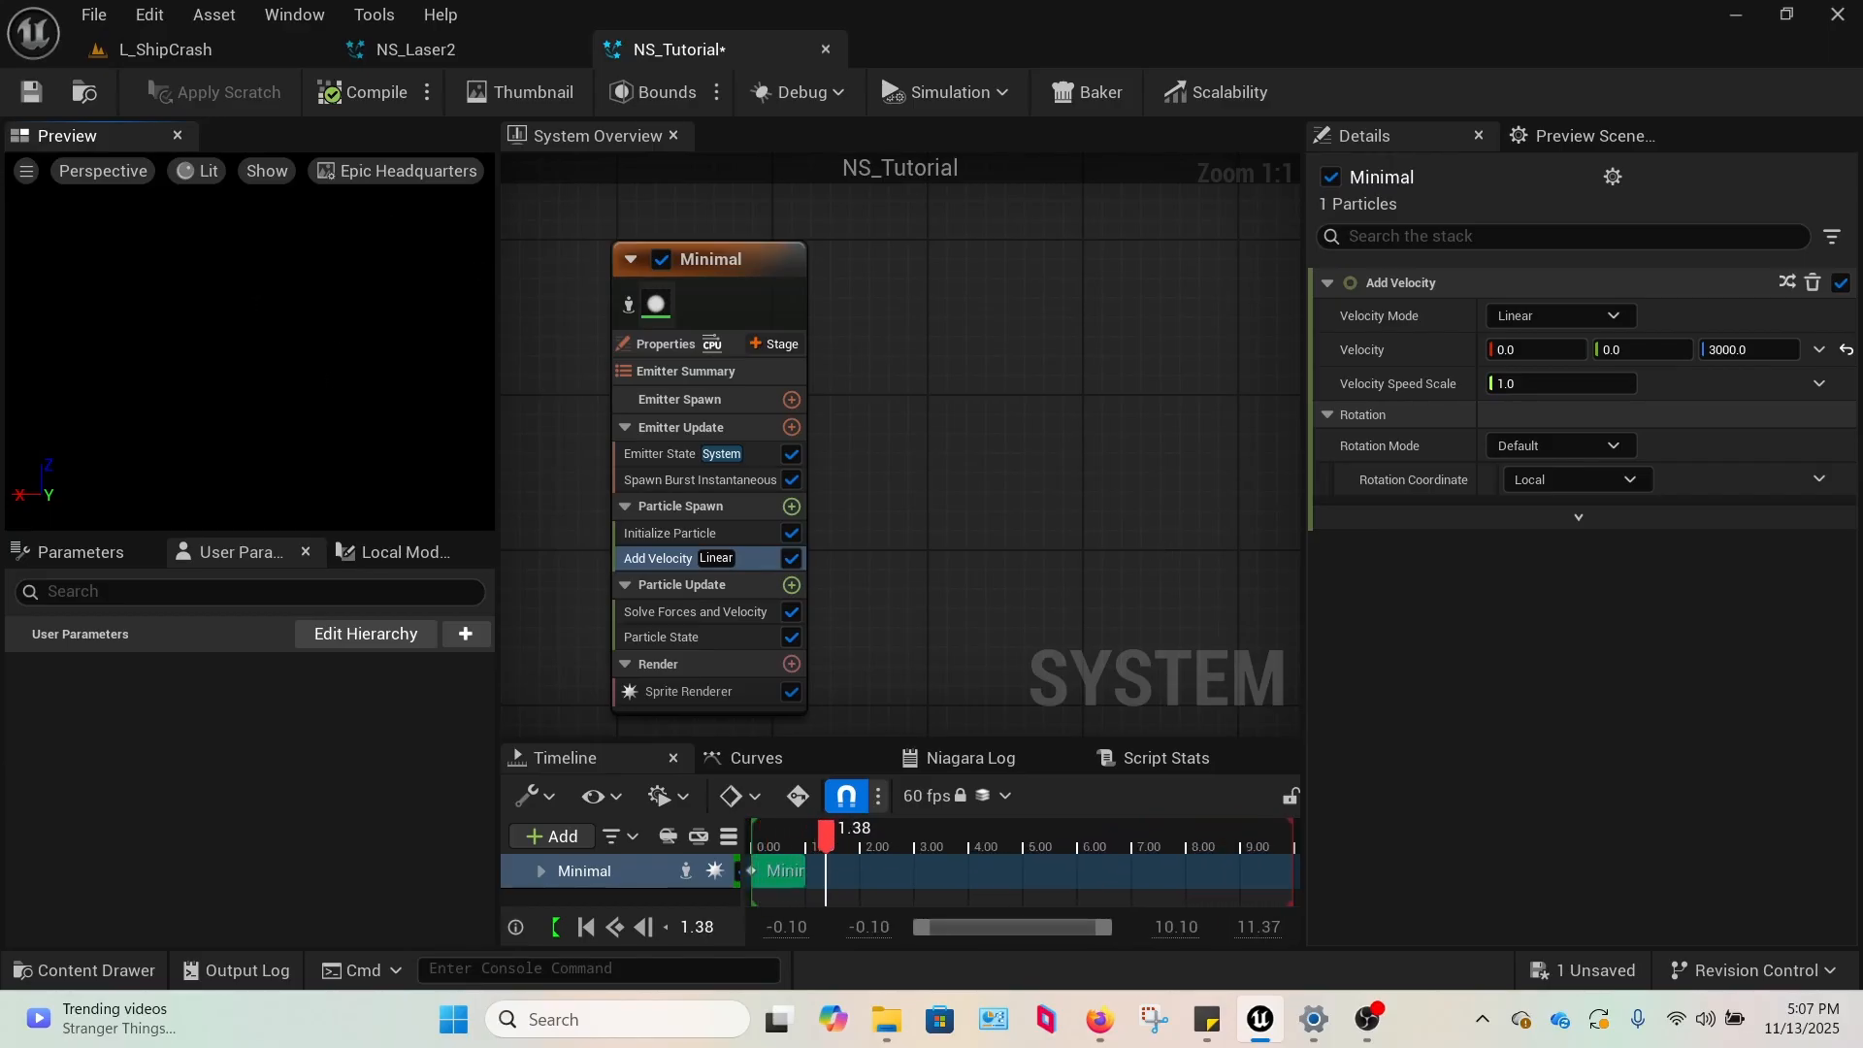
Show the environment in the preview scene to check the particle's movement, and hide it again.
{"action": "left_click", "coordinate": [1591, 134]}
{"action": "left_click", "coordinate": [1552, 421]}
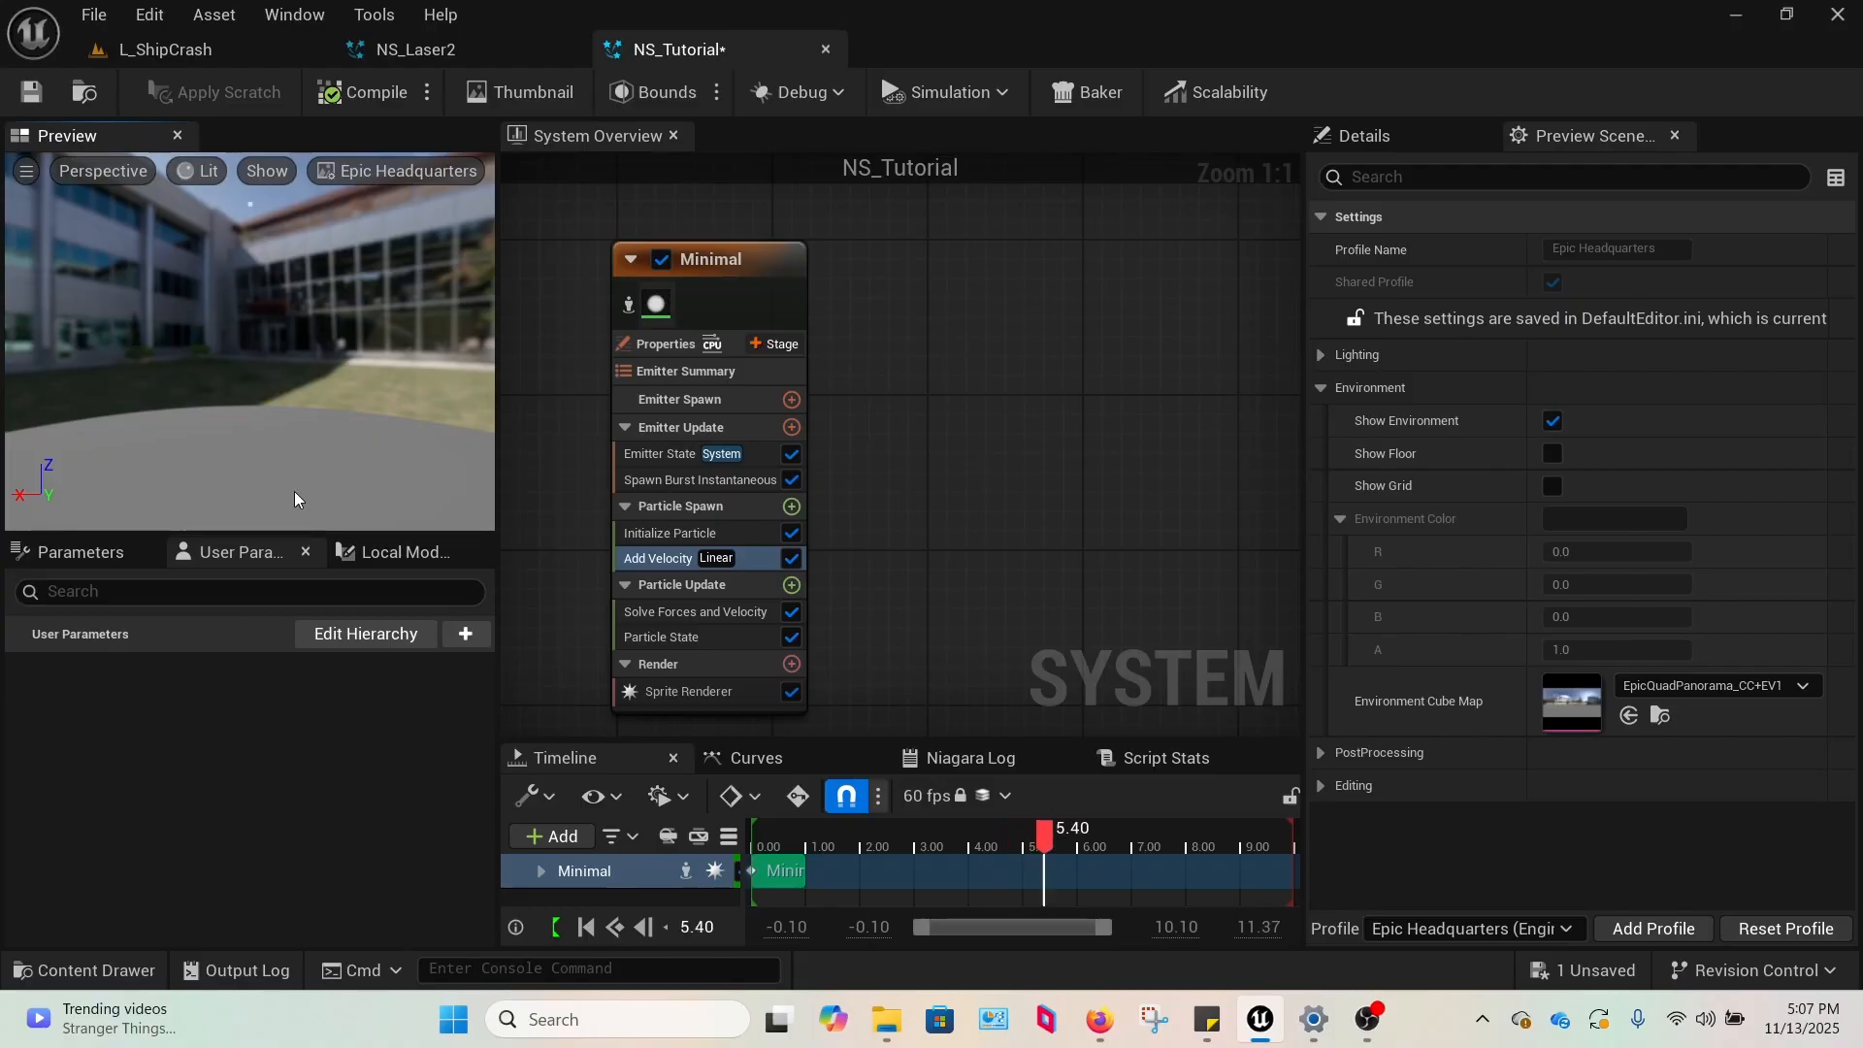
{"action": "left_click_drag", "start_coordinate": [295, 499], "coordinate": [287, 485]}
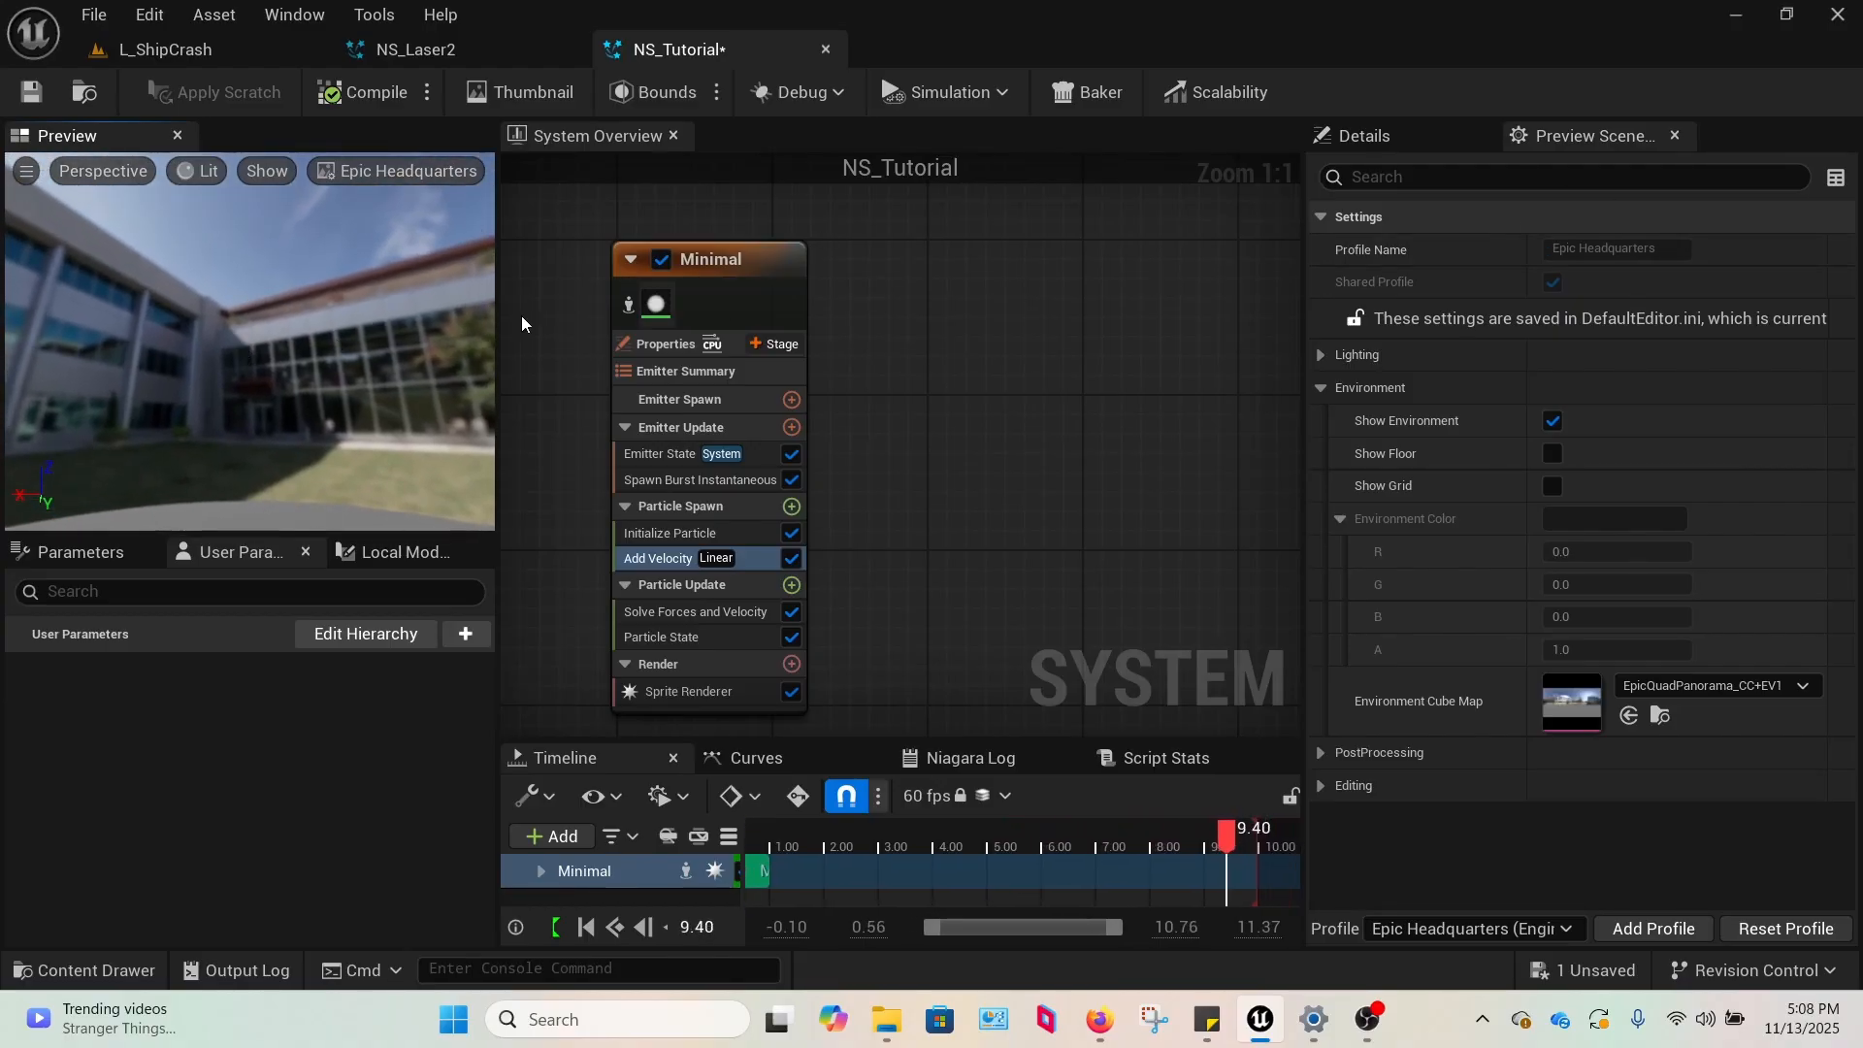
{"action": "left_click", "coordinate": [1549, 421]}
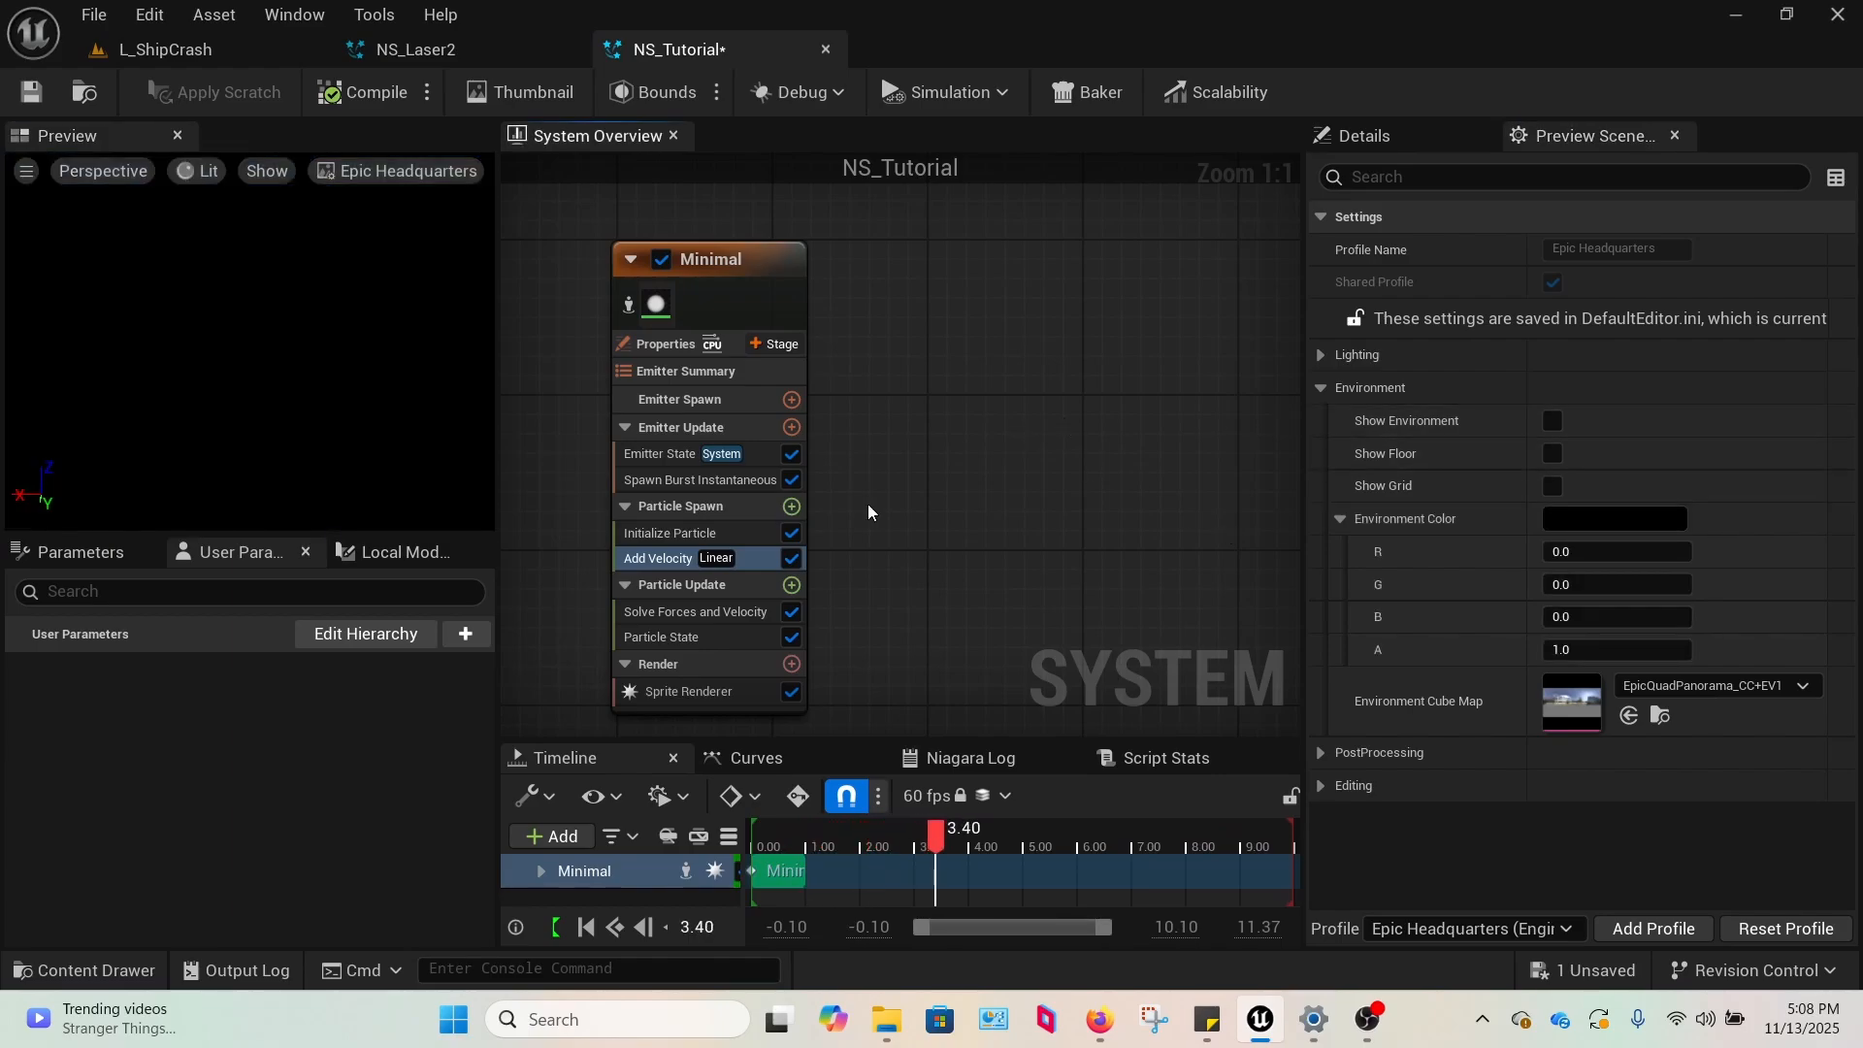
Review the settings of the Solve Forces and Velocity and Particle State modules in Particle Update.
{"action": "left_click", "coordinate": [1370, 135]}
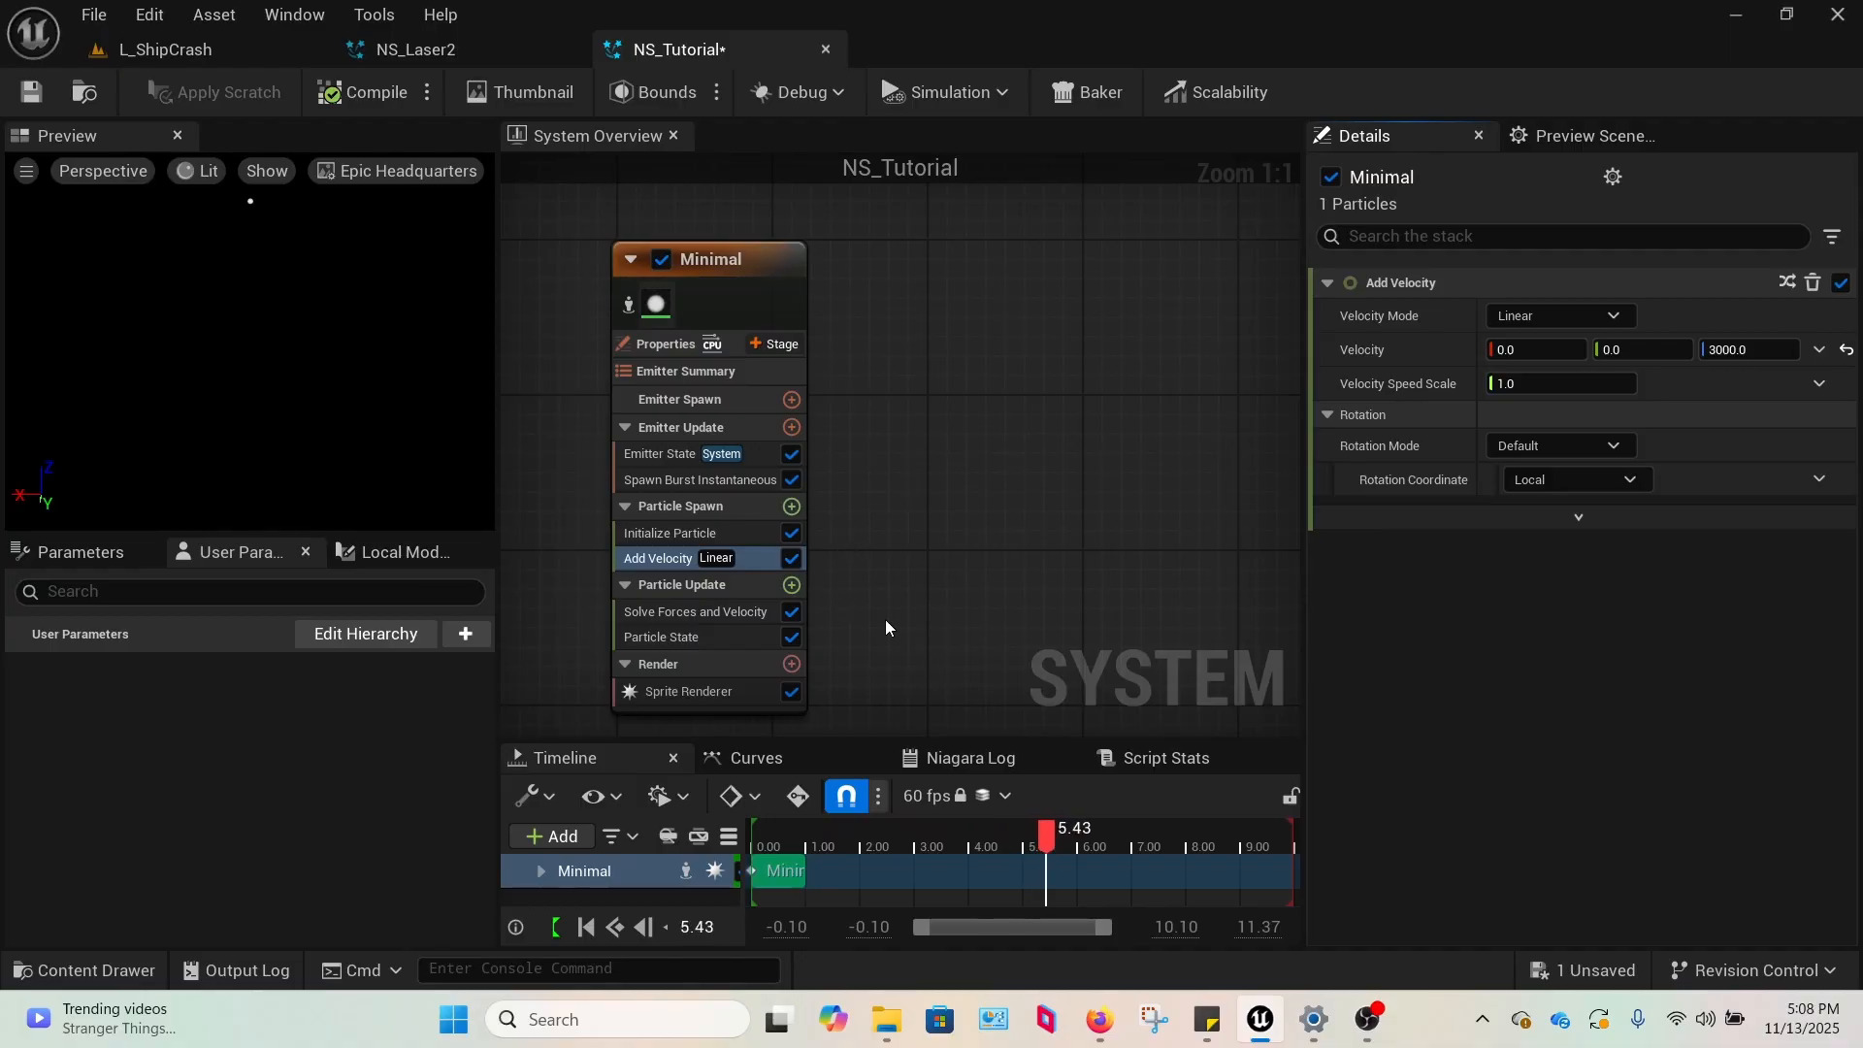
{"action": "left_click", "coordinate": [704, 610]}
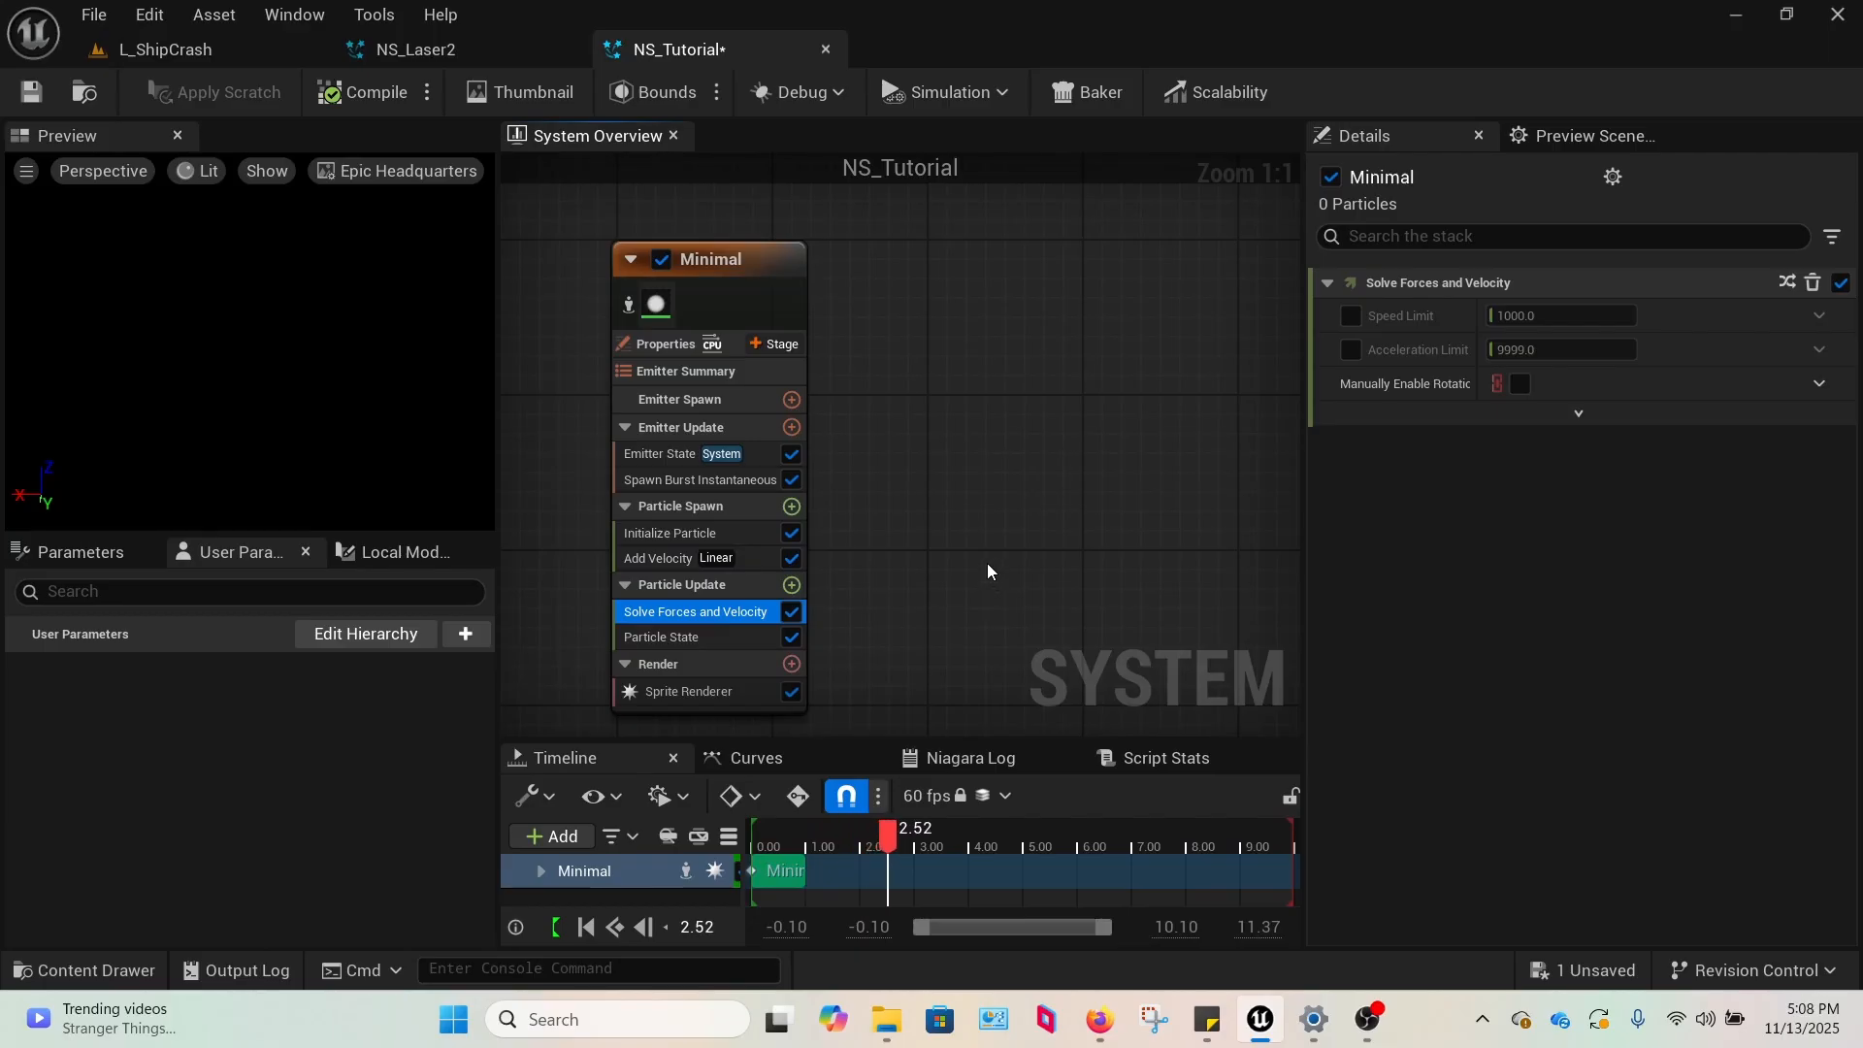
{"action": "left_click", "coordinate": [696, 644]}
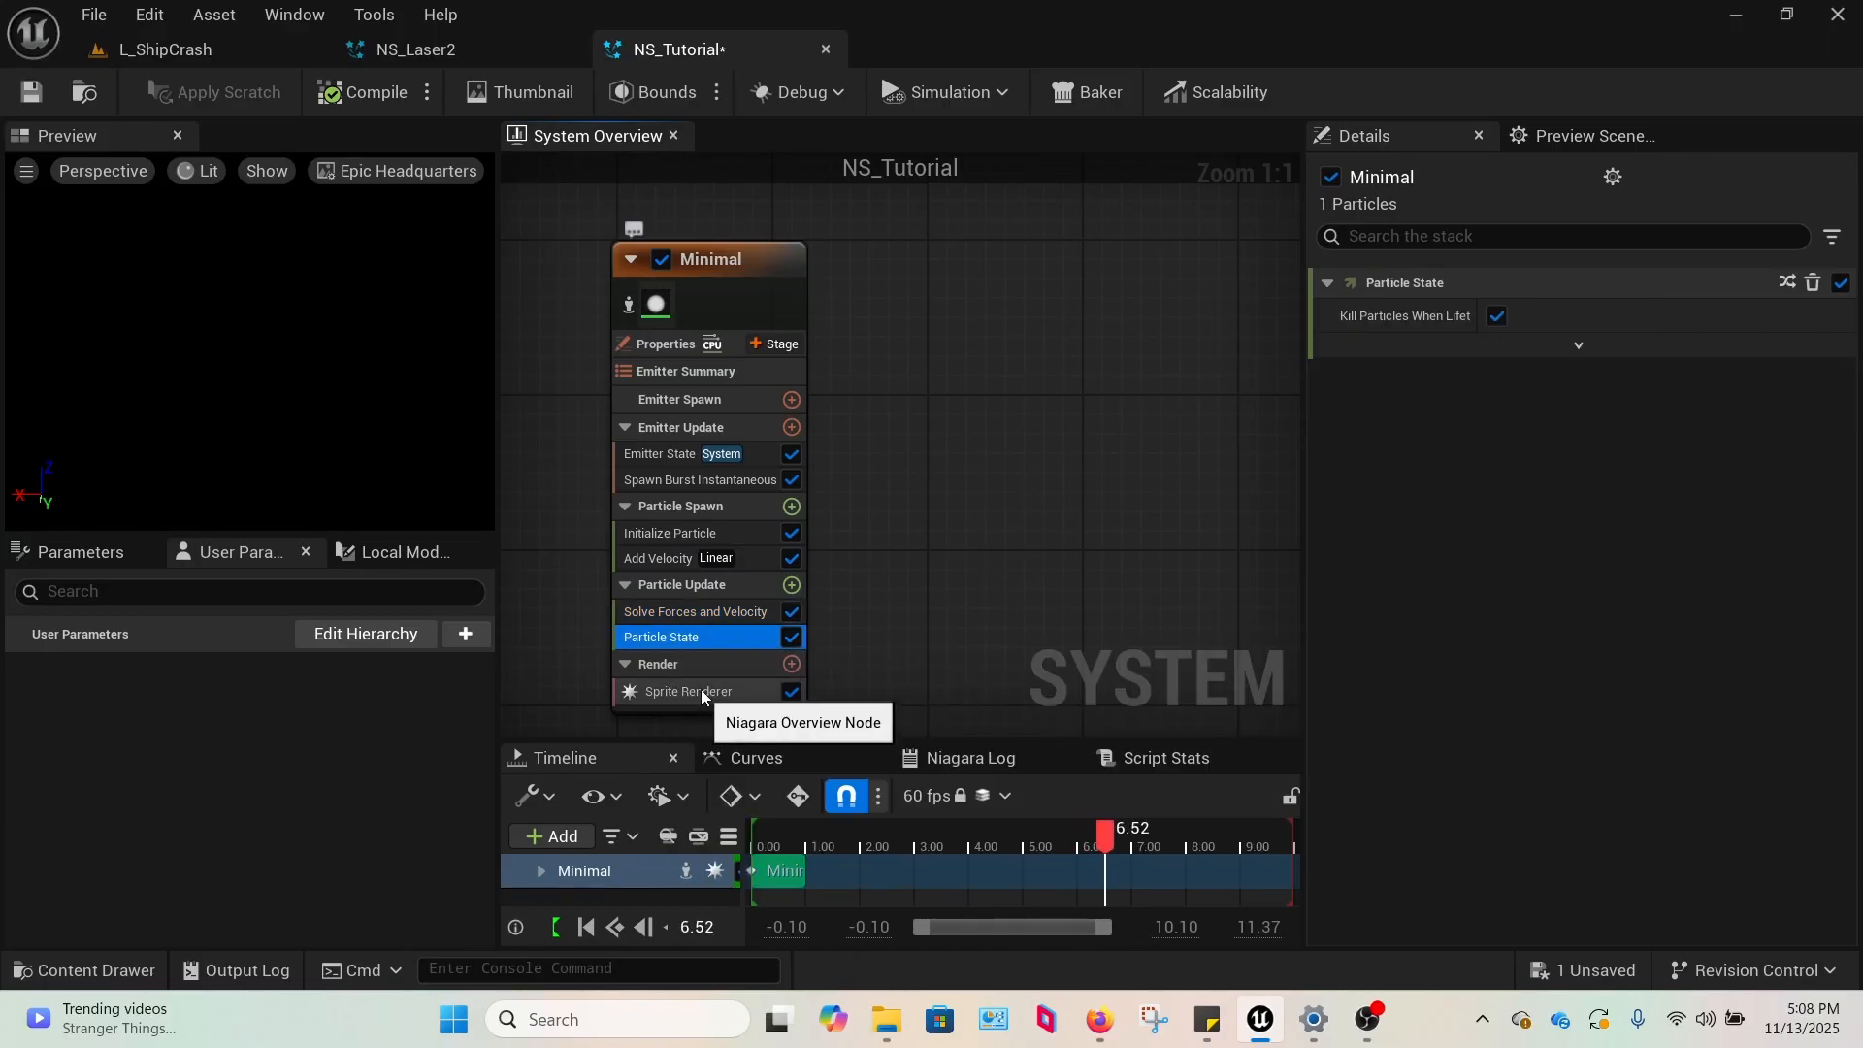
Check the Color module in NS_Laser2 and add the same module to Particle Spawn of NS_Tutorial's Minimal emitter.
{"action": "left_click", "coordinate": [427, 49]}
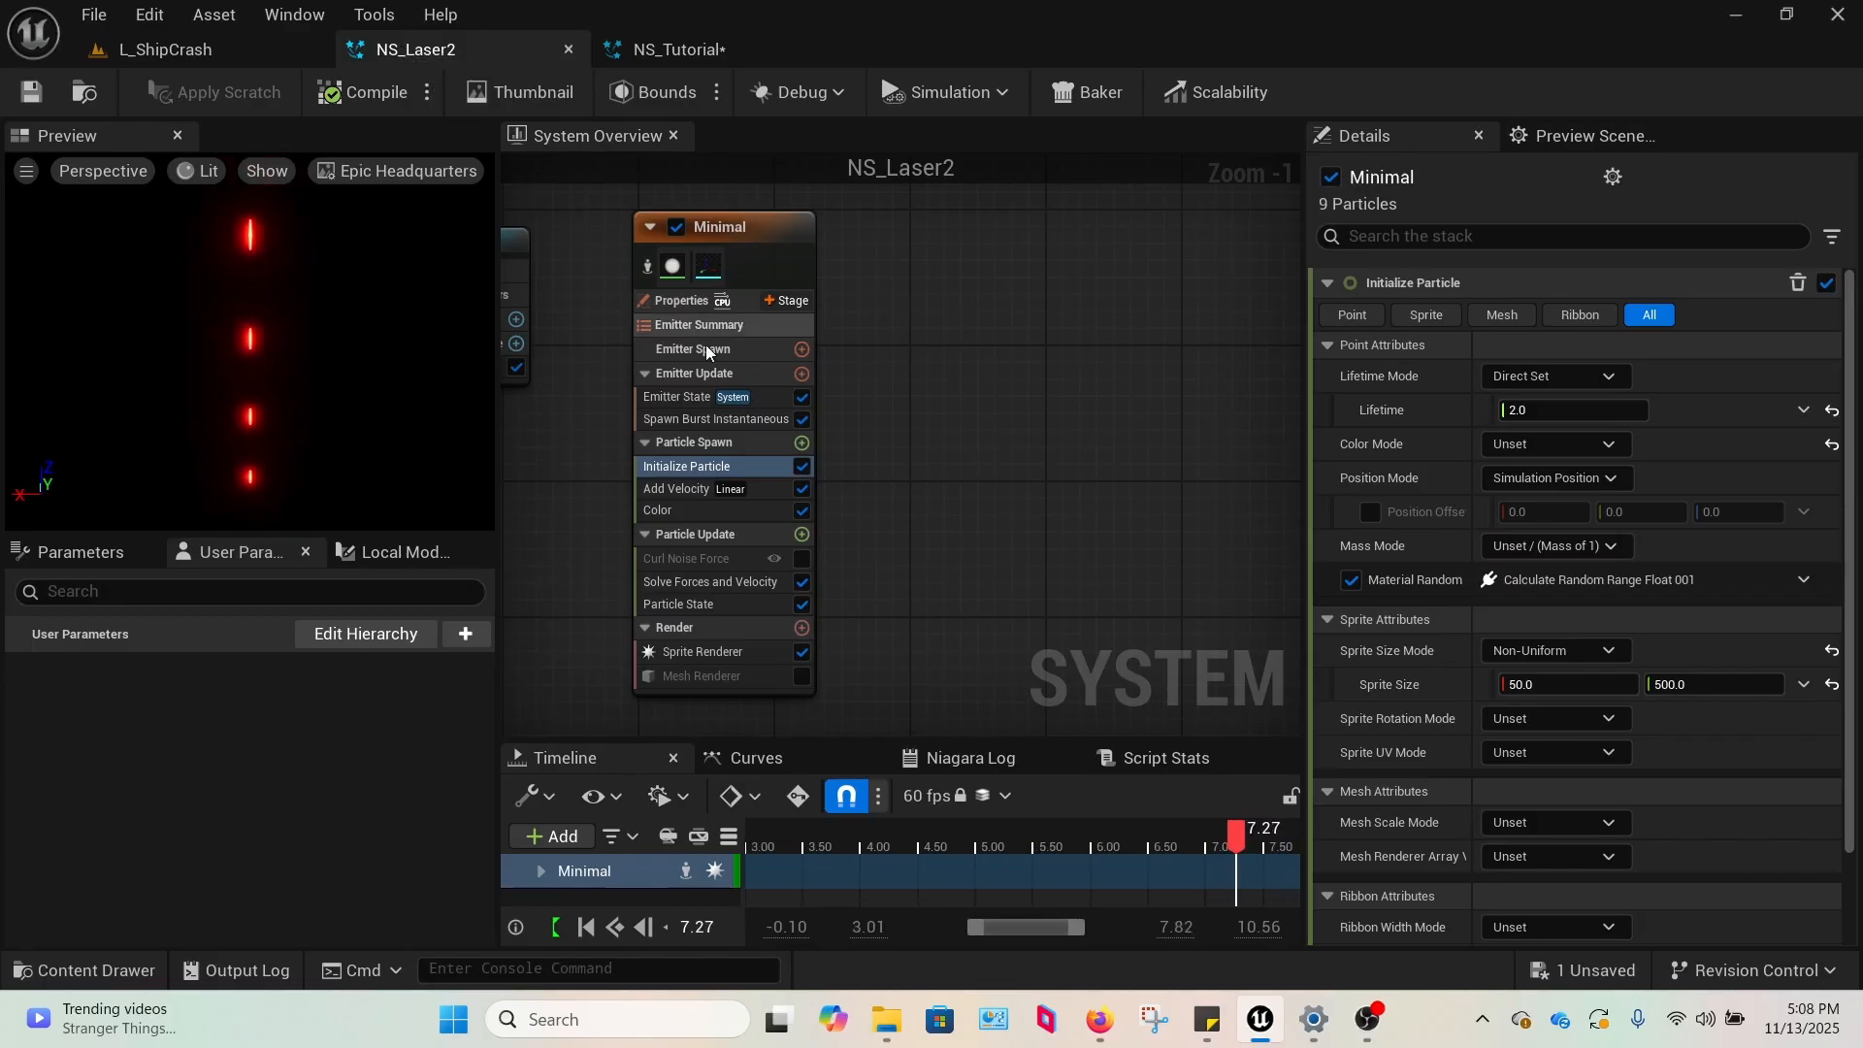
{"action": "left_click", "coordinate": [722, 509]}
{"action": "left_click", "coordinate": [685, 46]}
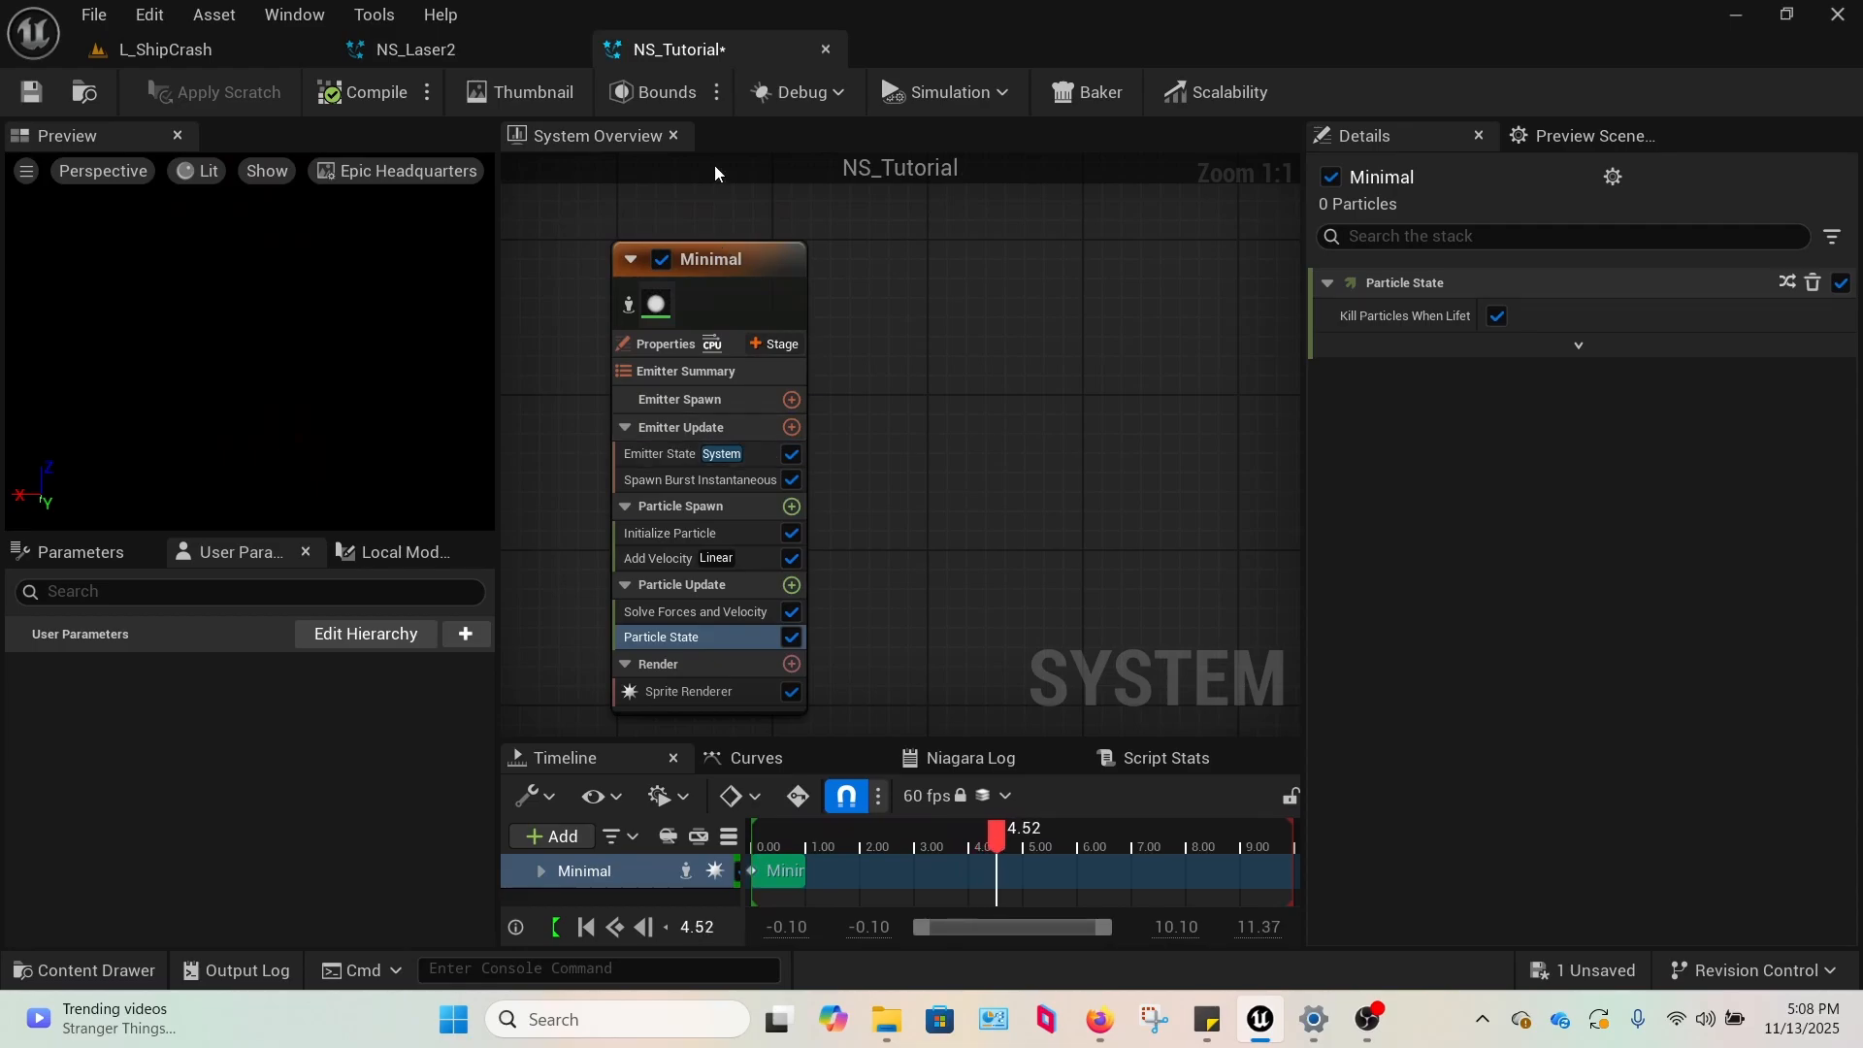
{"action": "left_click", "coordinate": [689, 506]}
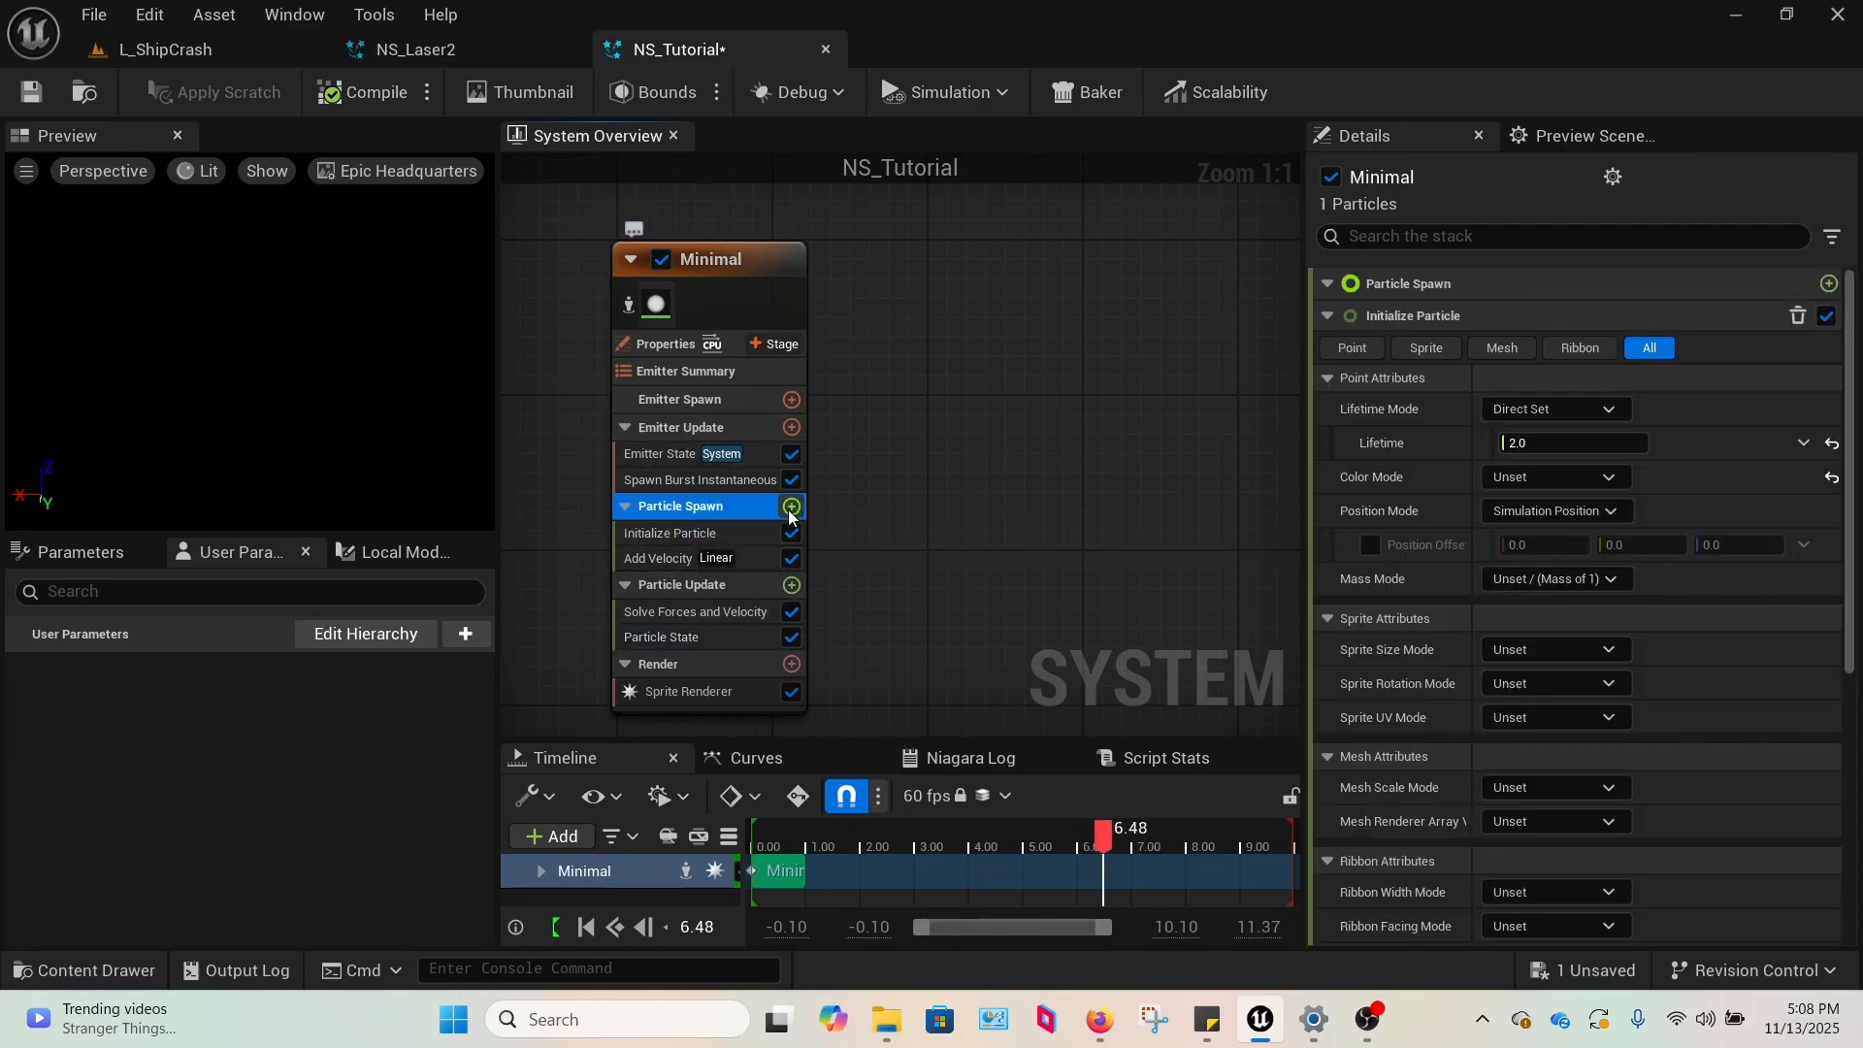
{"action": "left_click", "coordinate": [791, 507]}
{"action": "type", "text": "c"}
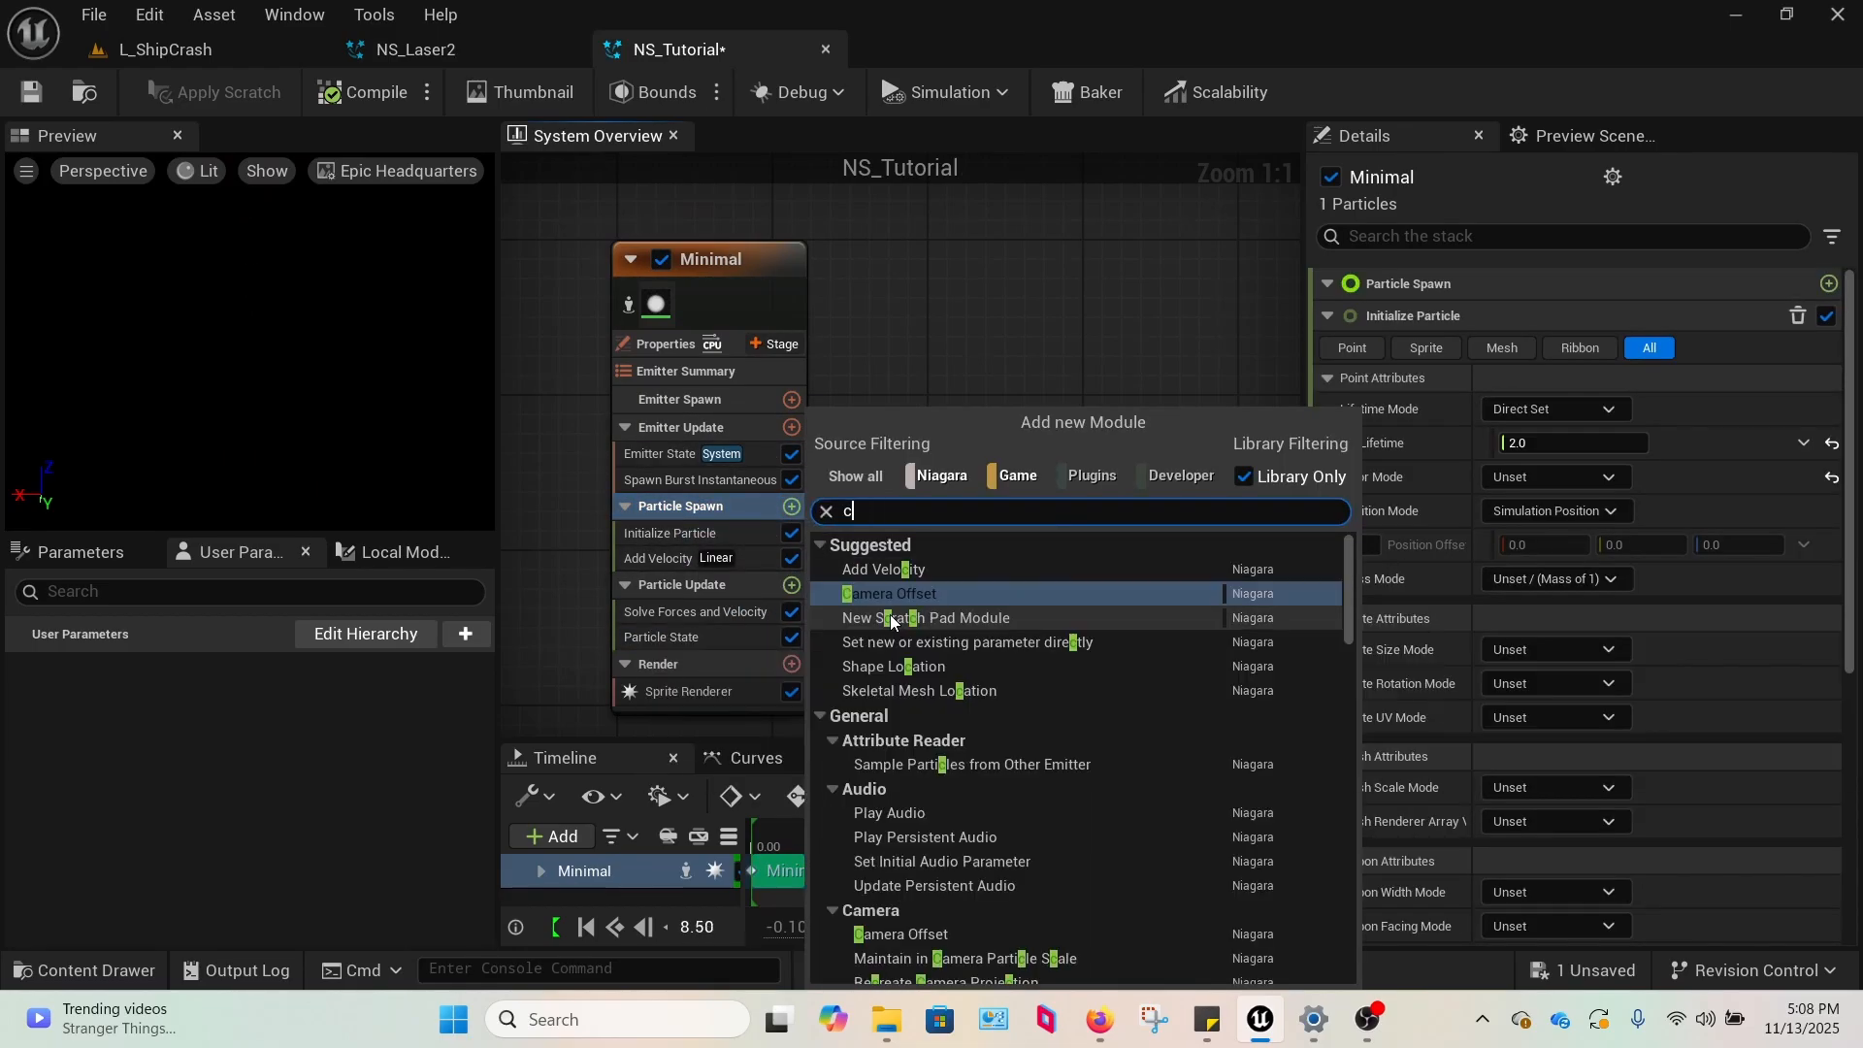
{"action": "type", "text": "olo"}
{"action": "left_click", "coordinate": [903, 570]}
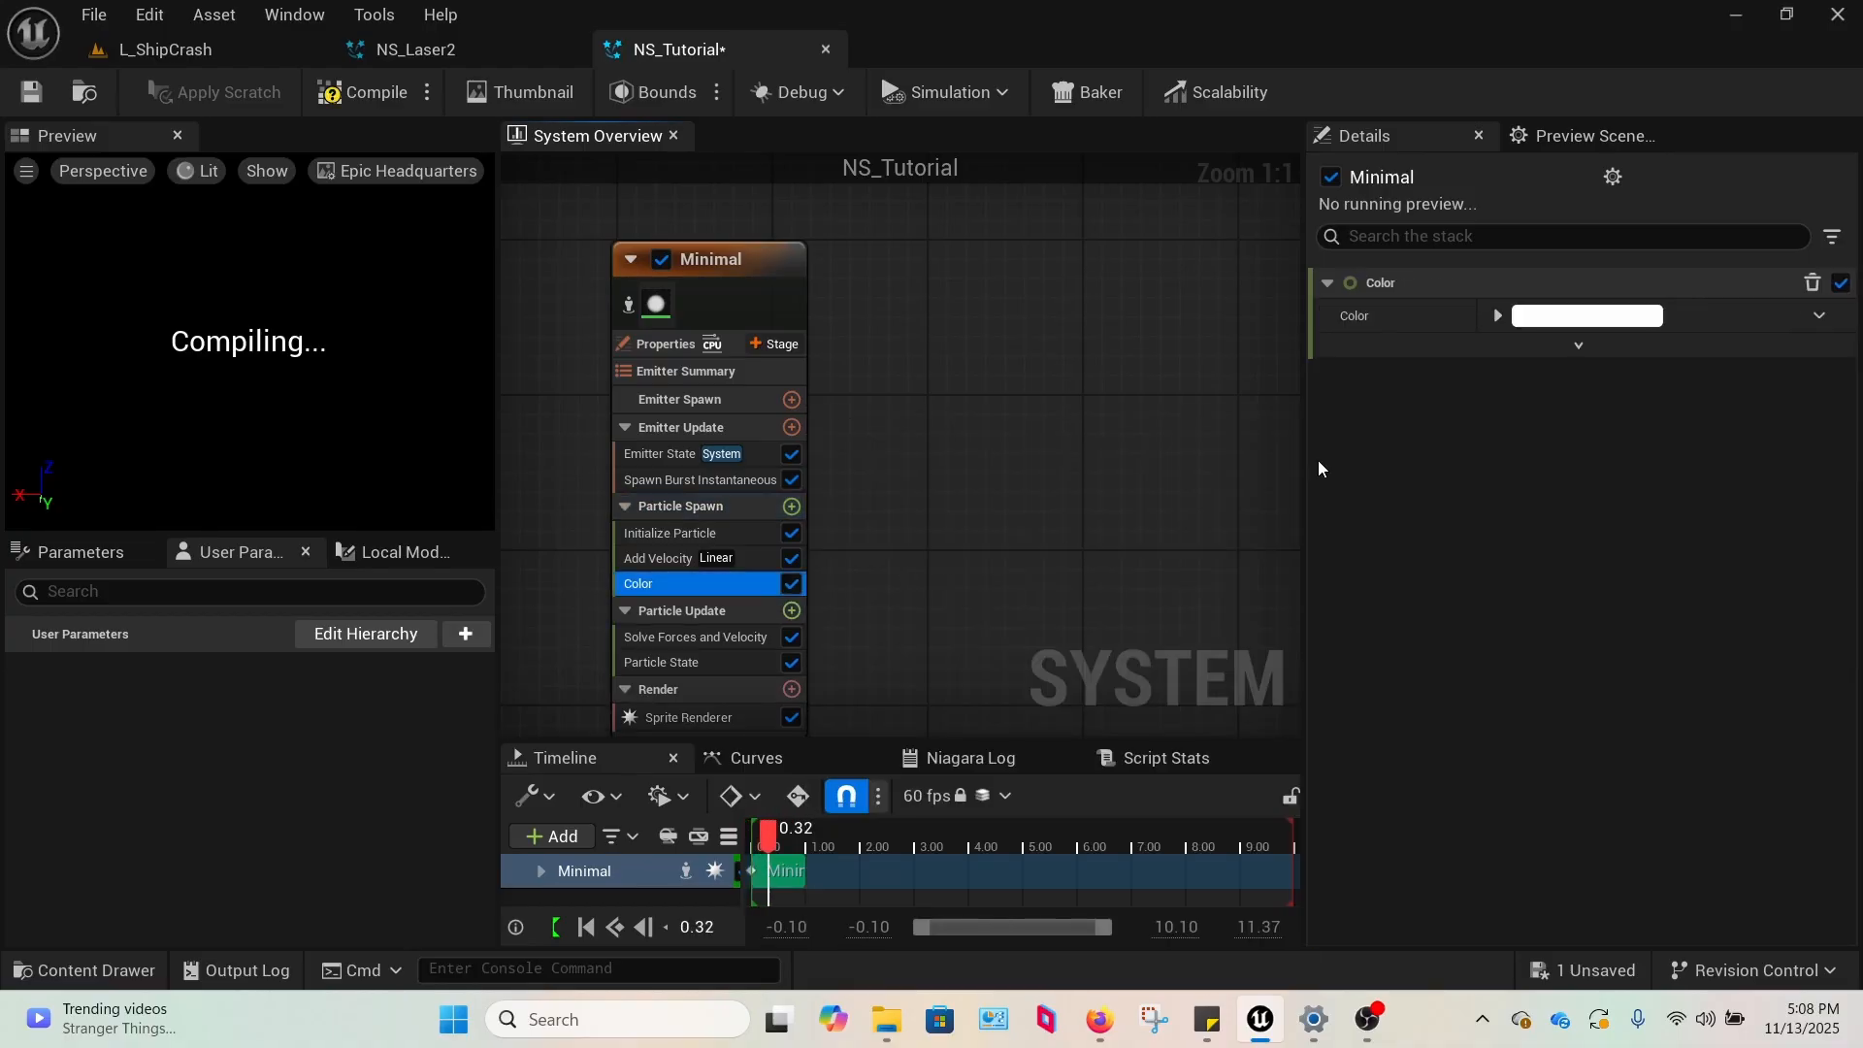
Expand the Color module's channels and set Red to 1000 to give the particle a red glow.
{"action": "left_click", "coordinate": [1498, 317]}
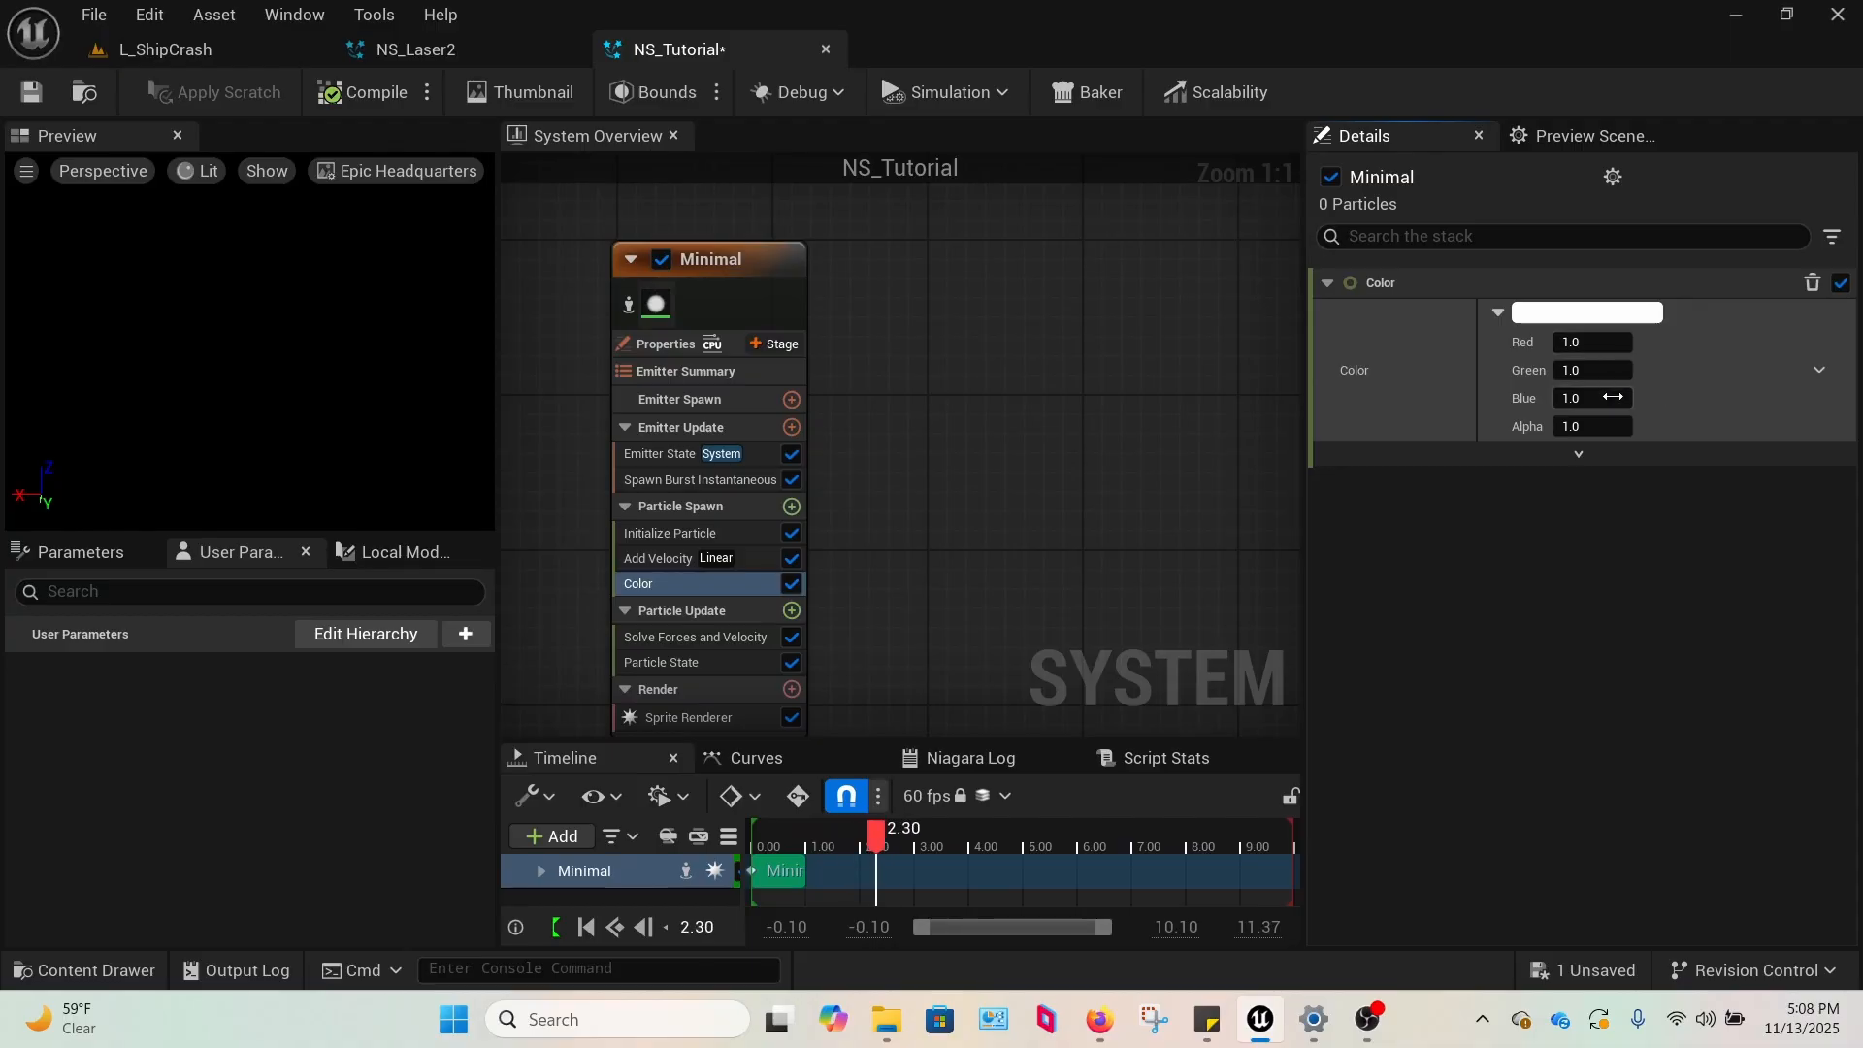
{"action": "left_click", "coordinate": [1601, 344]}
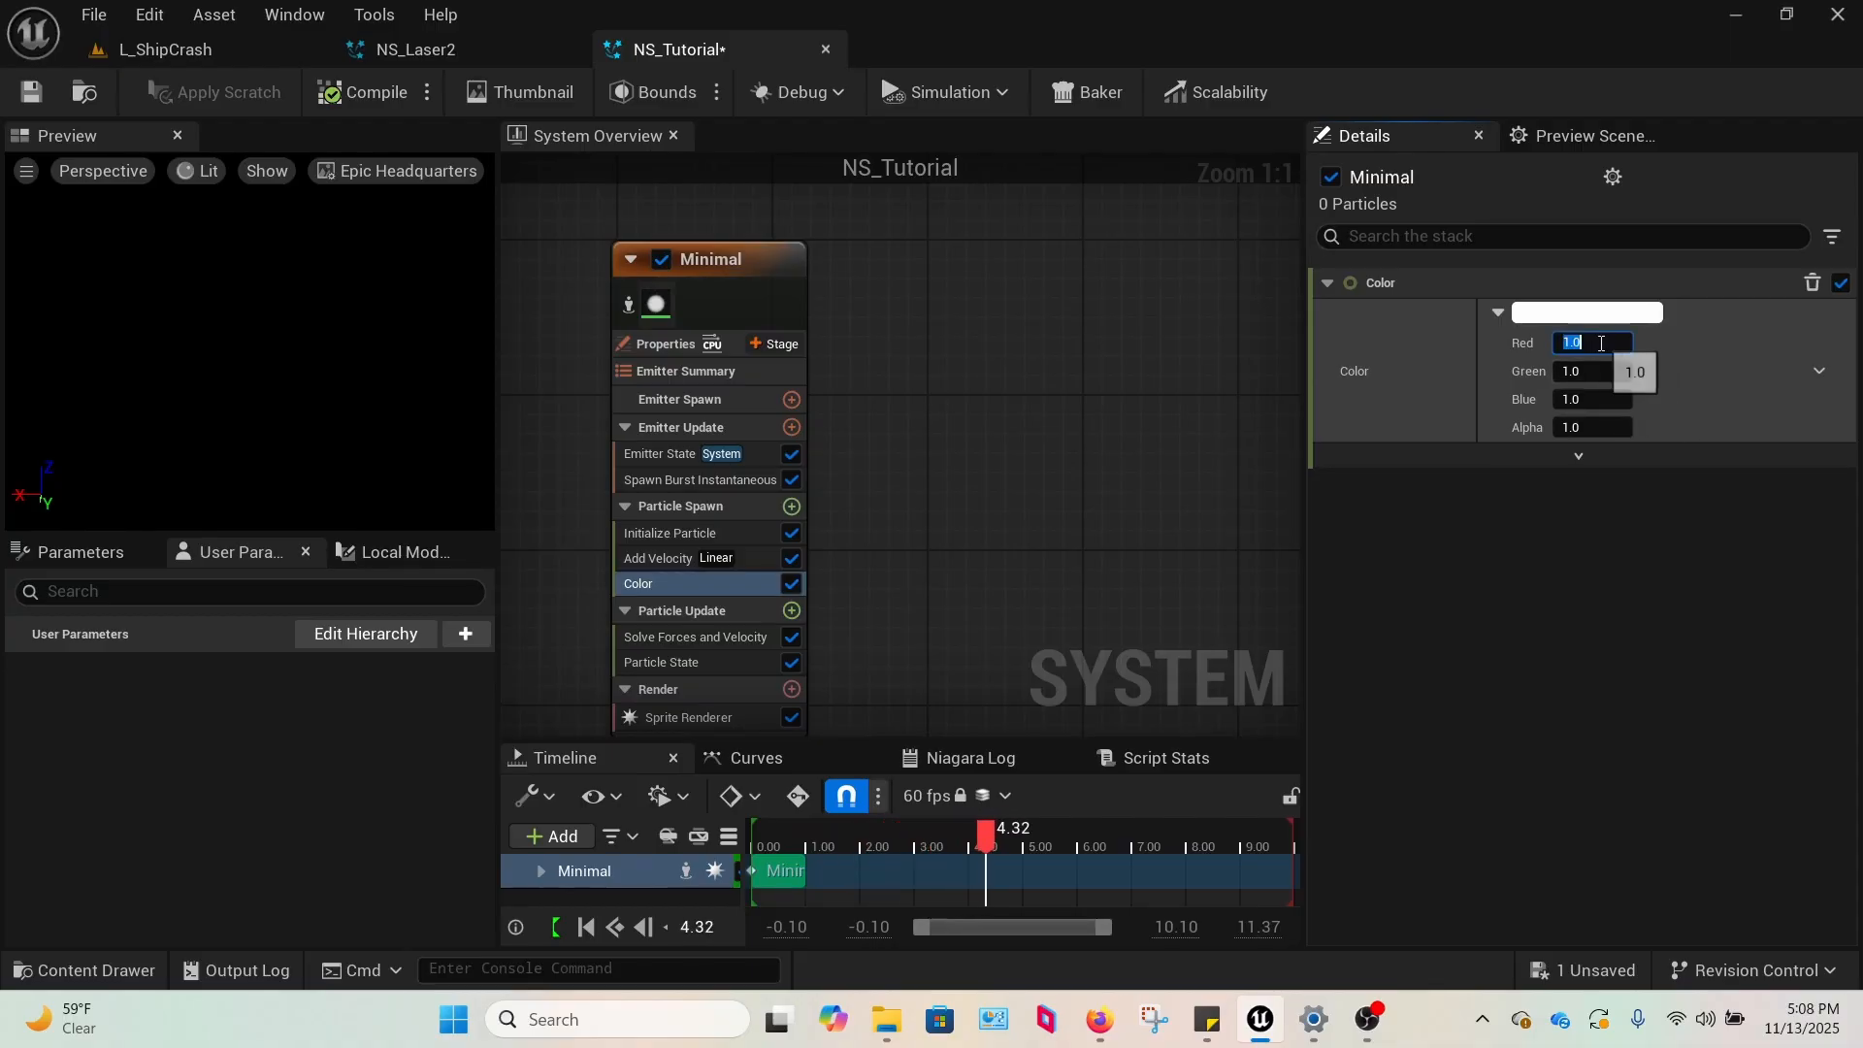
{"action": "type", "text": "100"}
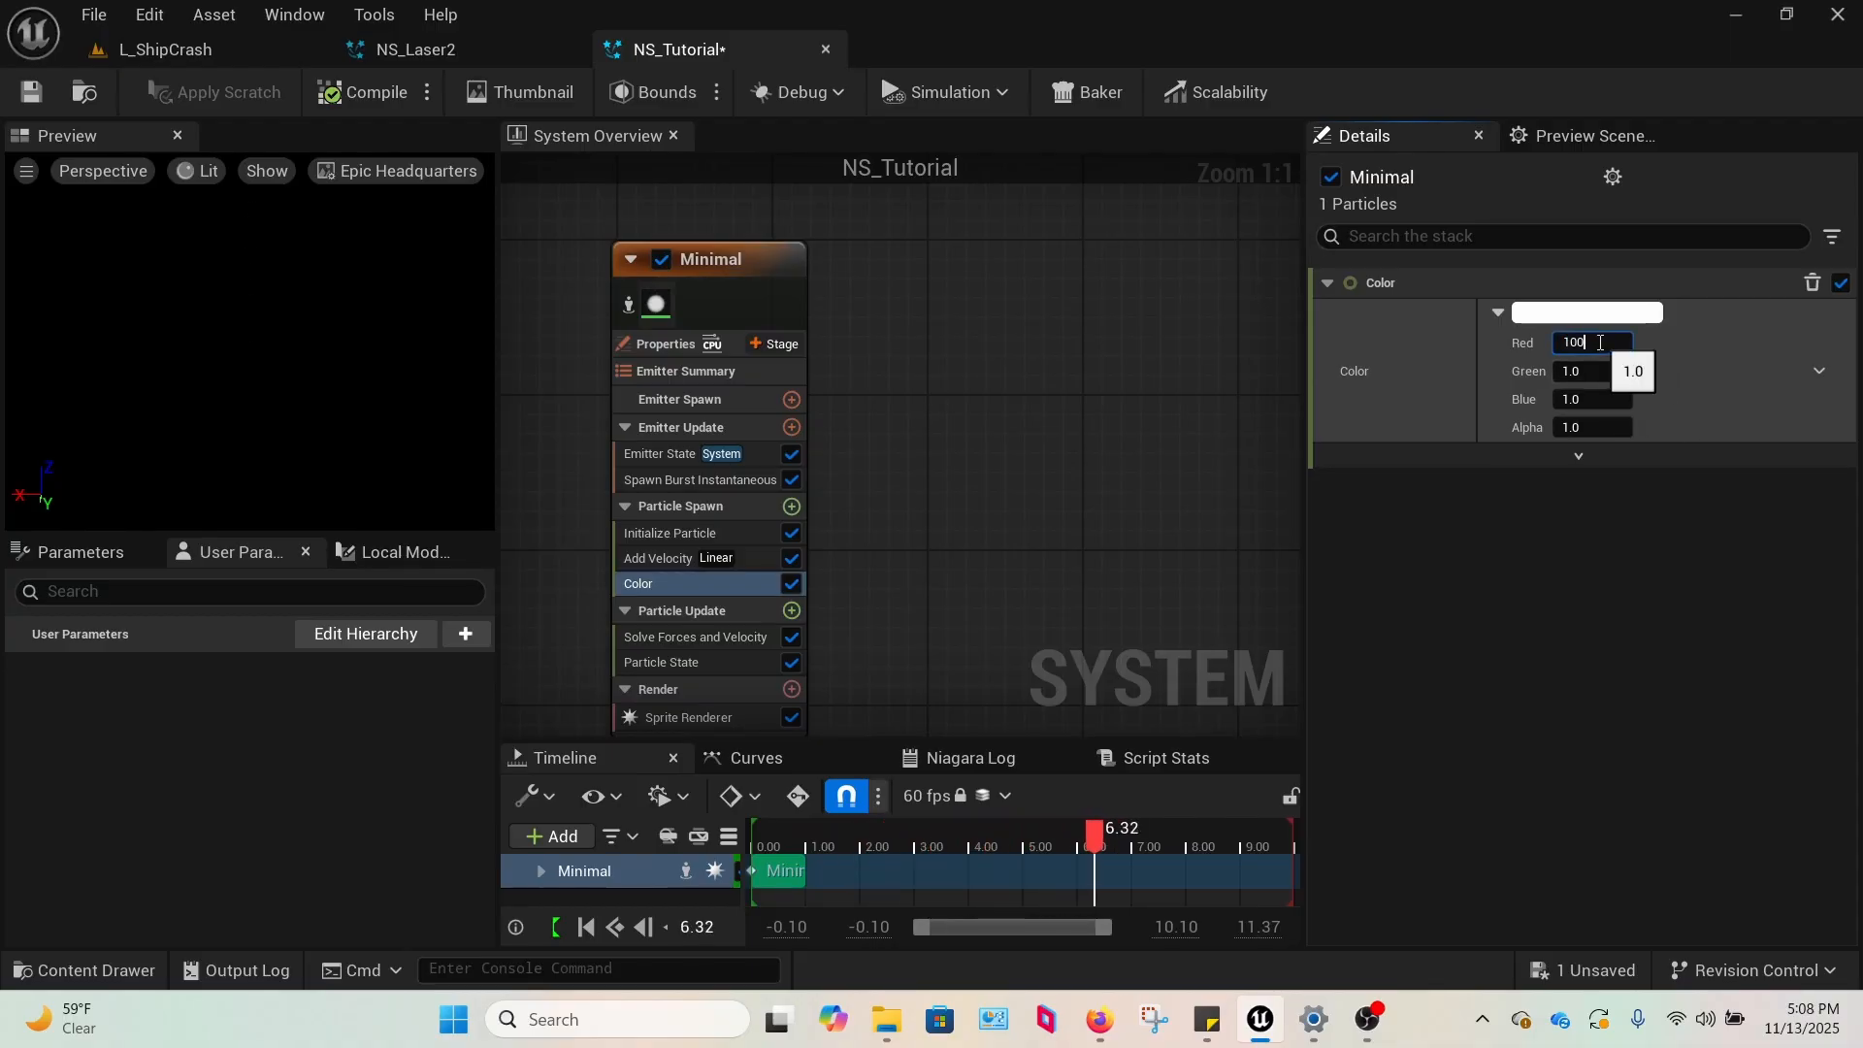
{"action": "type", "text": "0"}
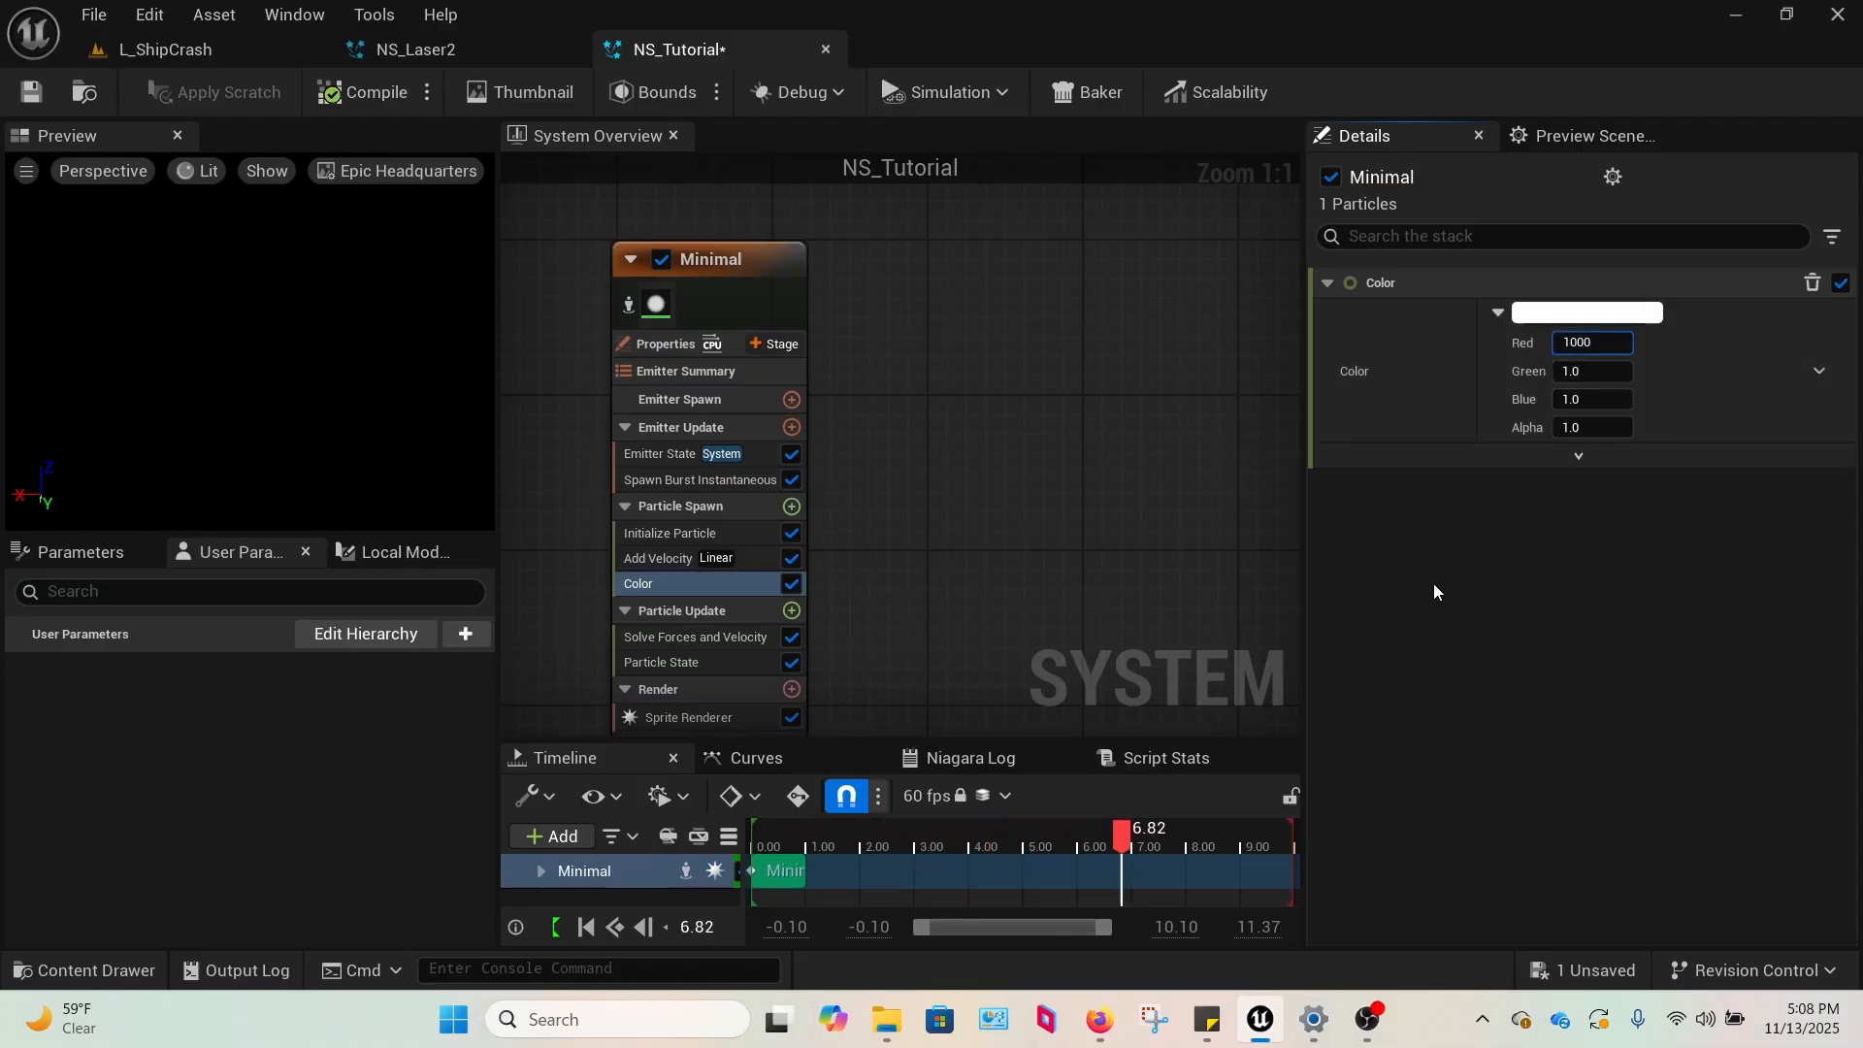
{"action": "left_click", "coordinate": [1566, 550]}
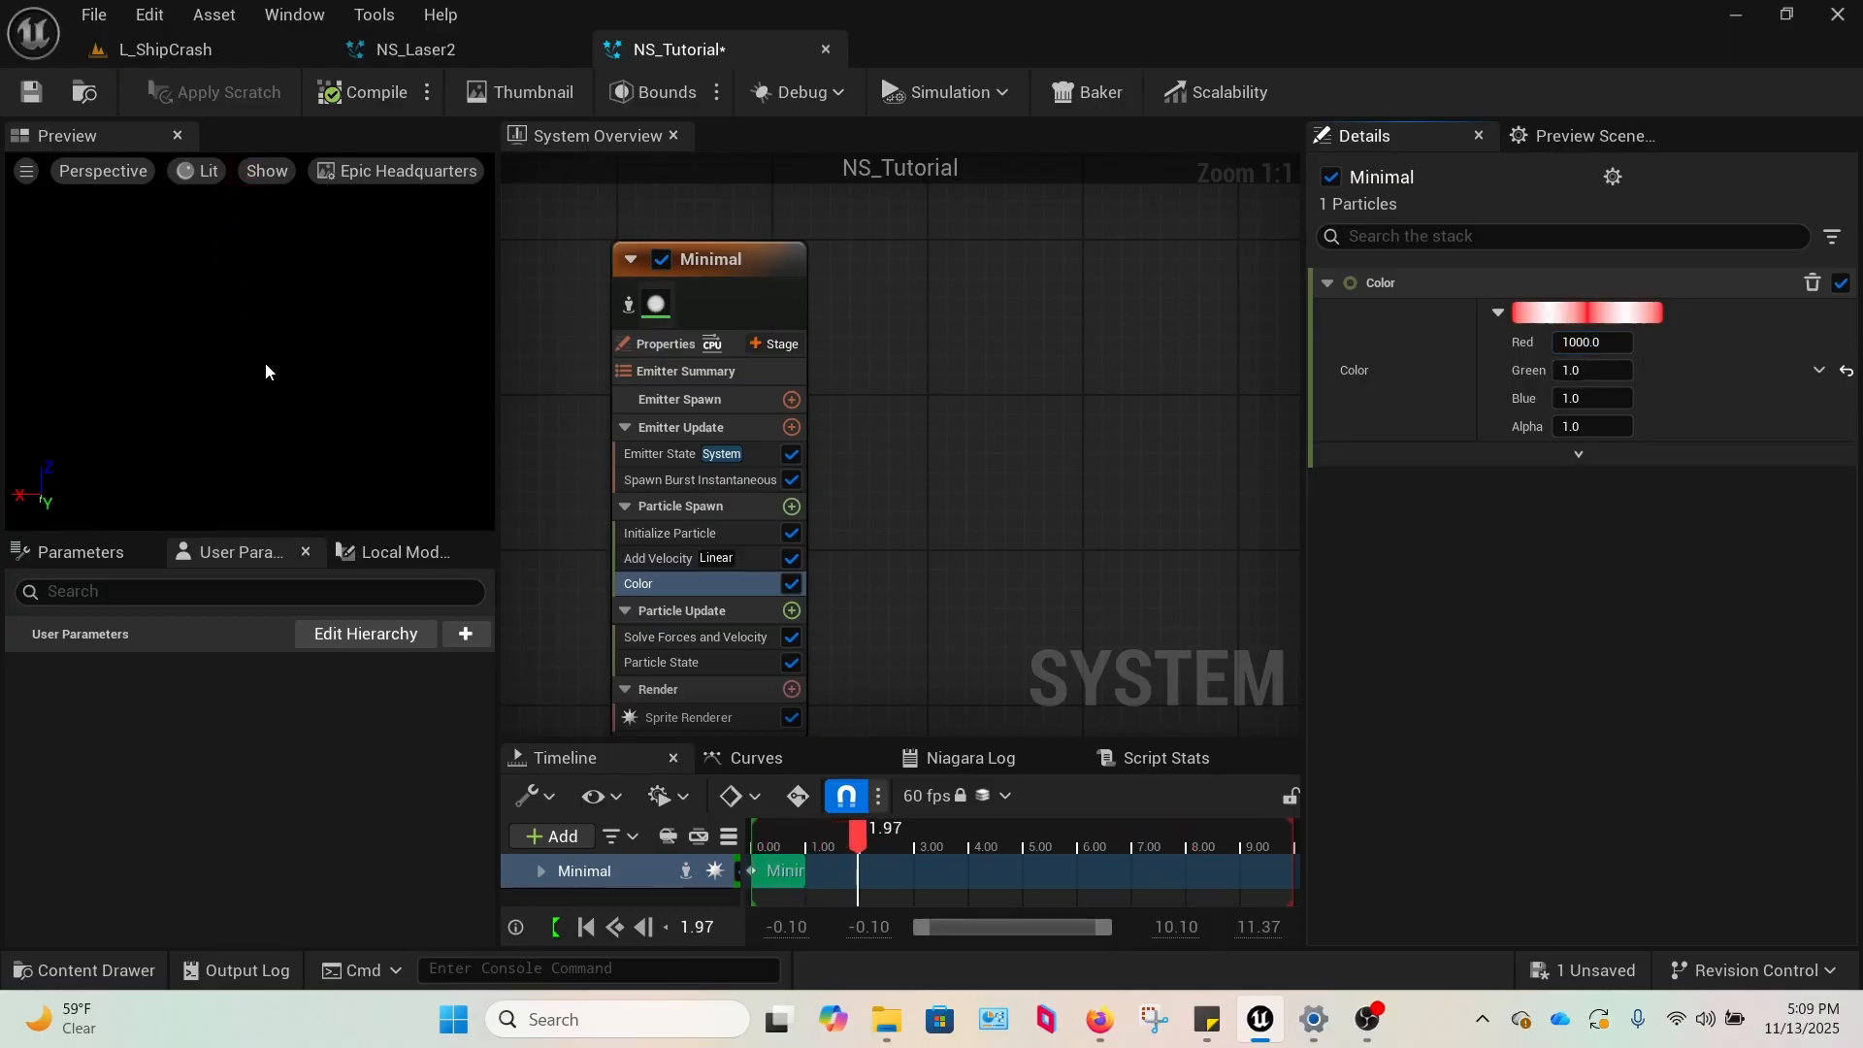
Using NS_Laser2's Initialize Particle settings as reference, set NS_Tutorial's Sprite Size Mode to Non-Uniform.
{"action": "left_click", "coordinate": [670, 532]}
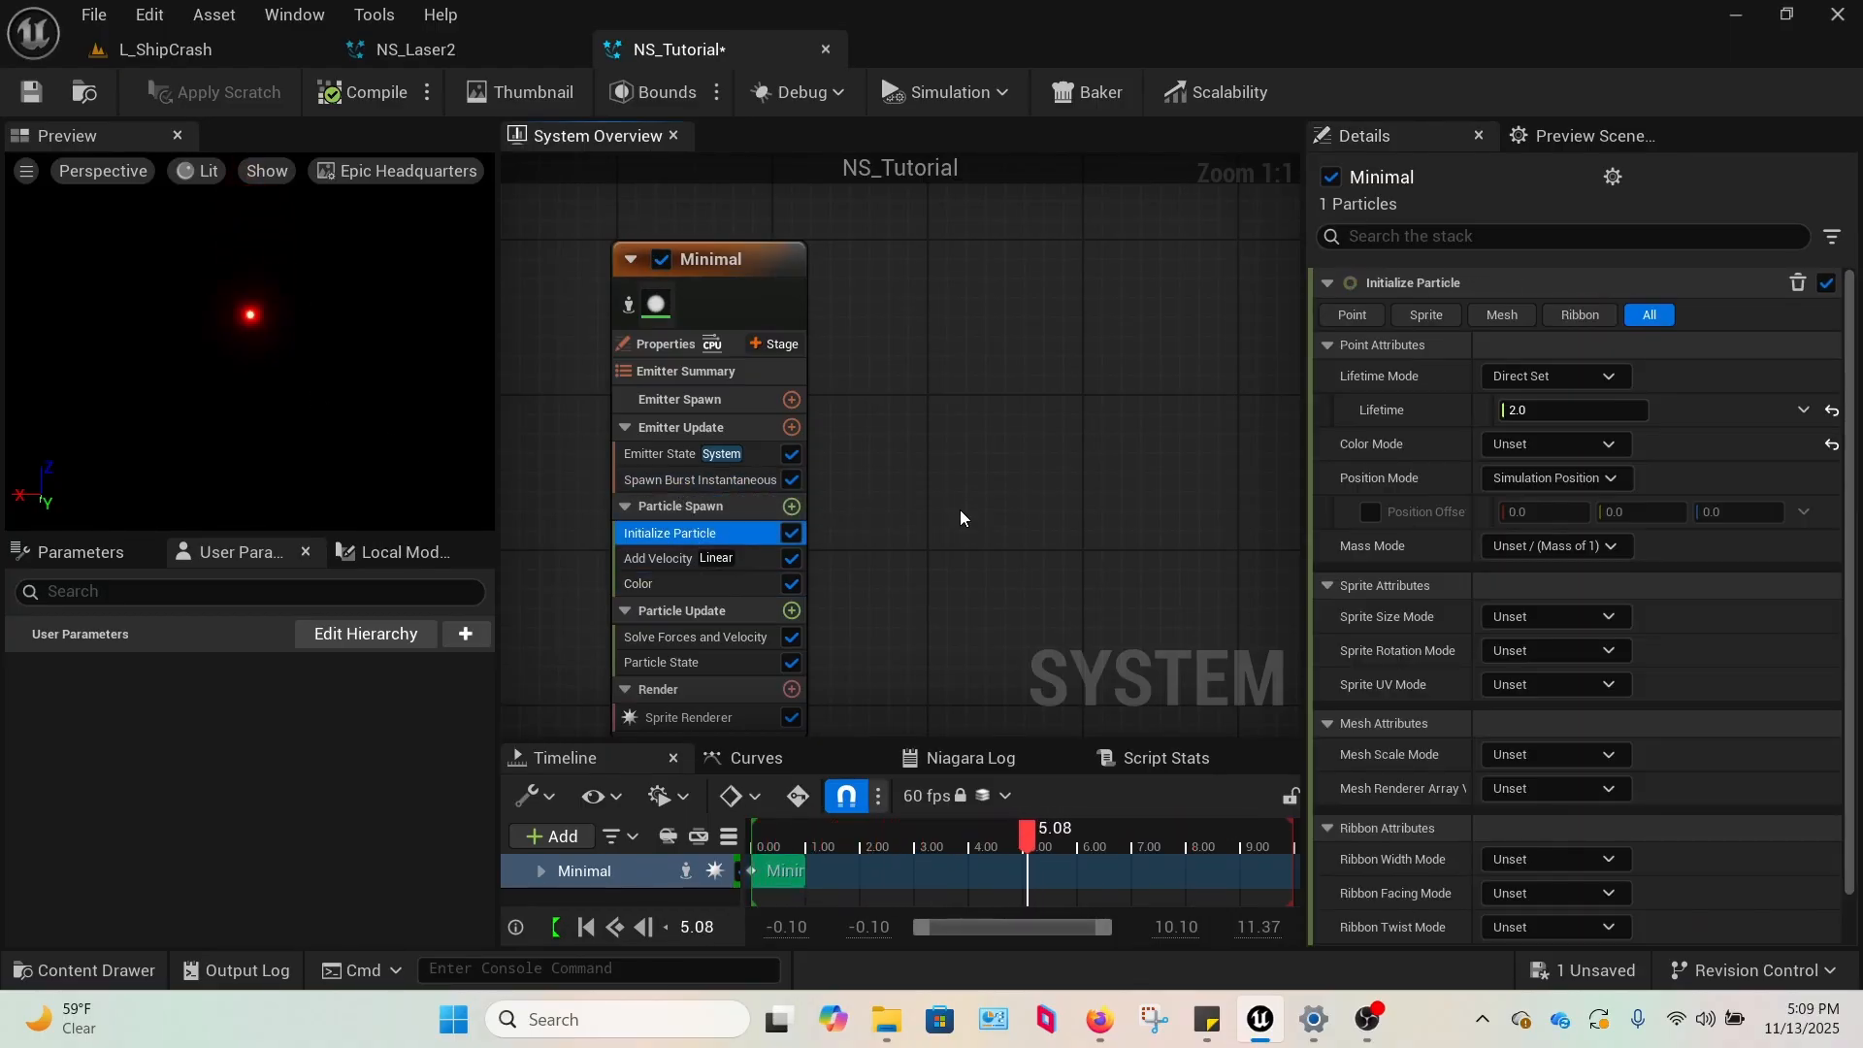
{"action": "left_click", "coordinate": [935, 512]}
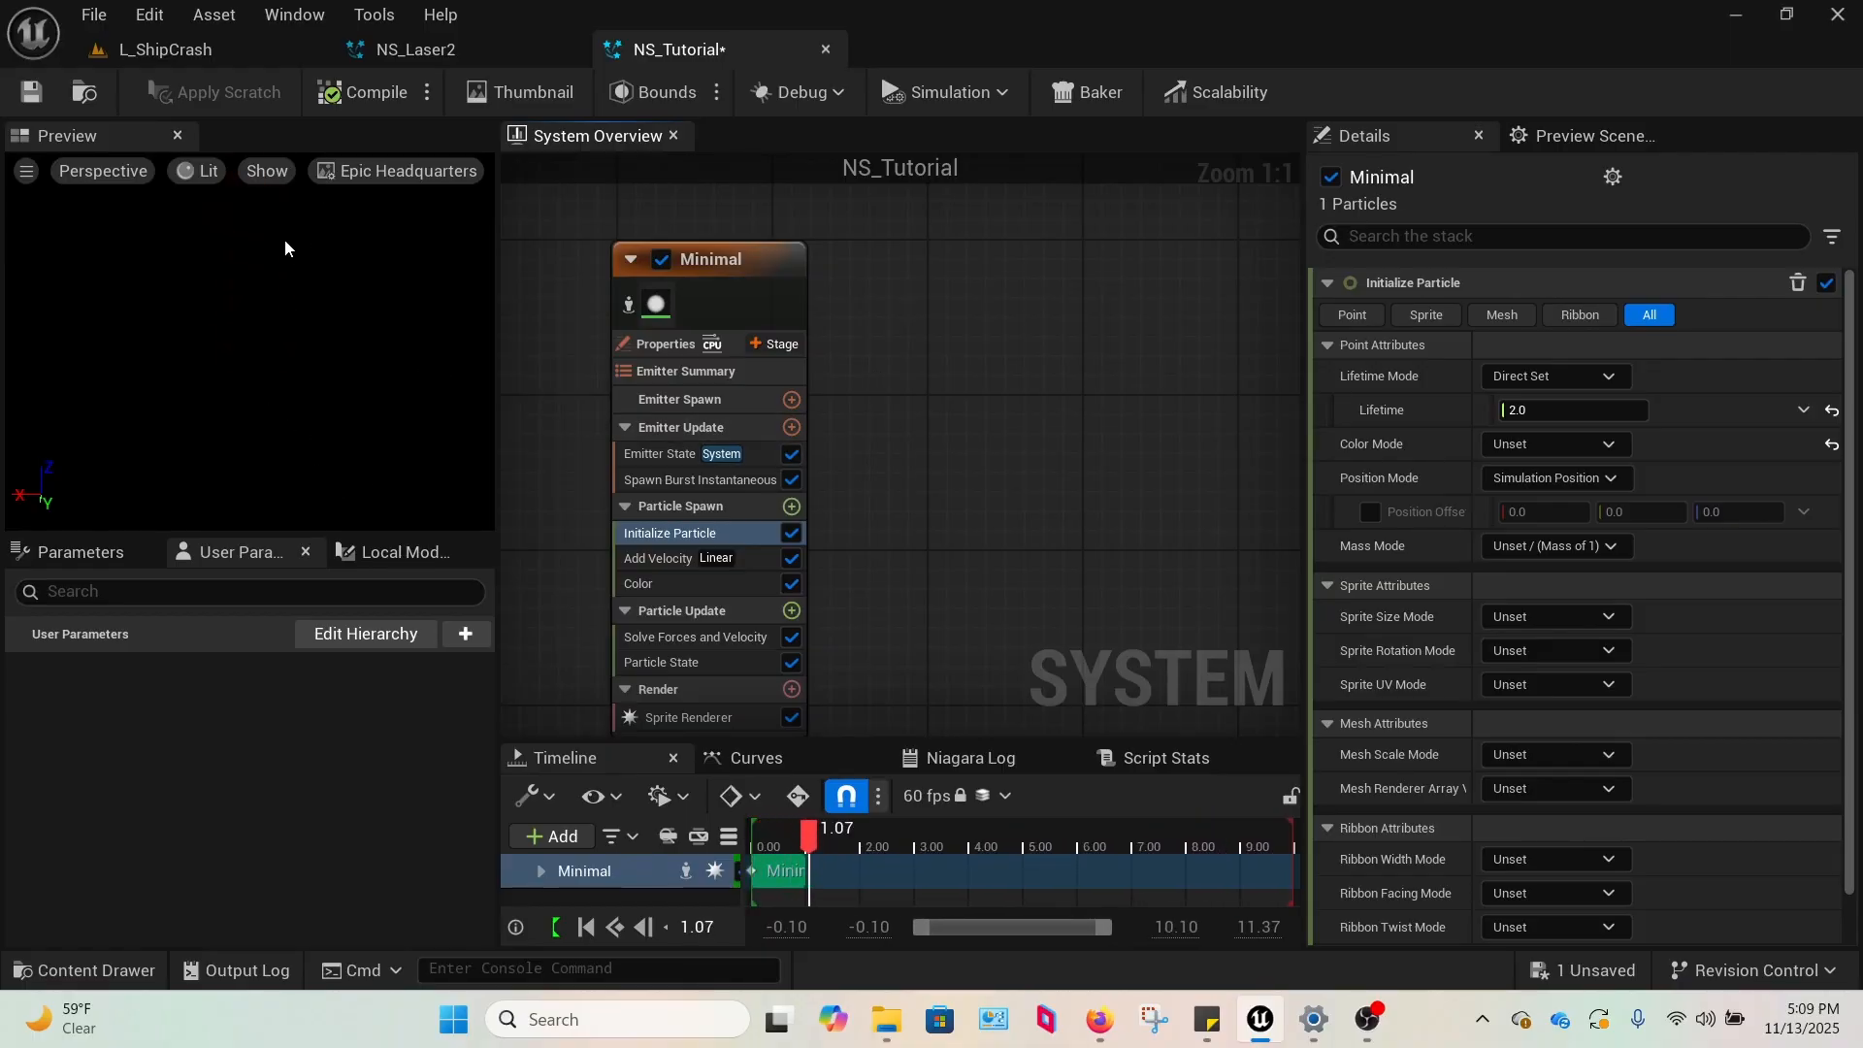
{"action": "key", "text": "ctrl+Tab"}
{"action": "left_click", "coordinate": [700, 462]}
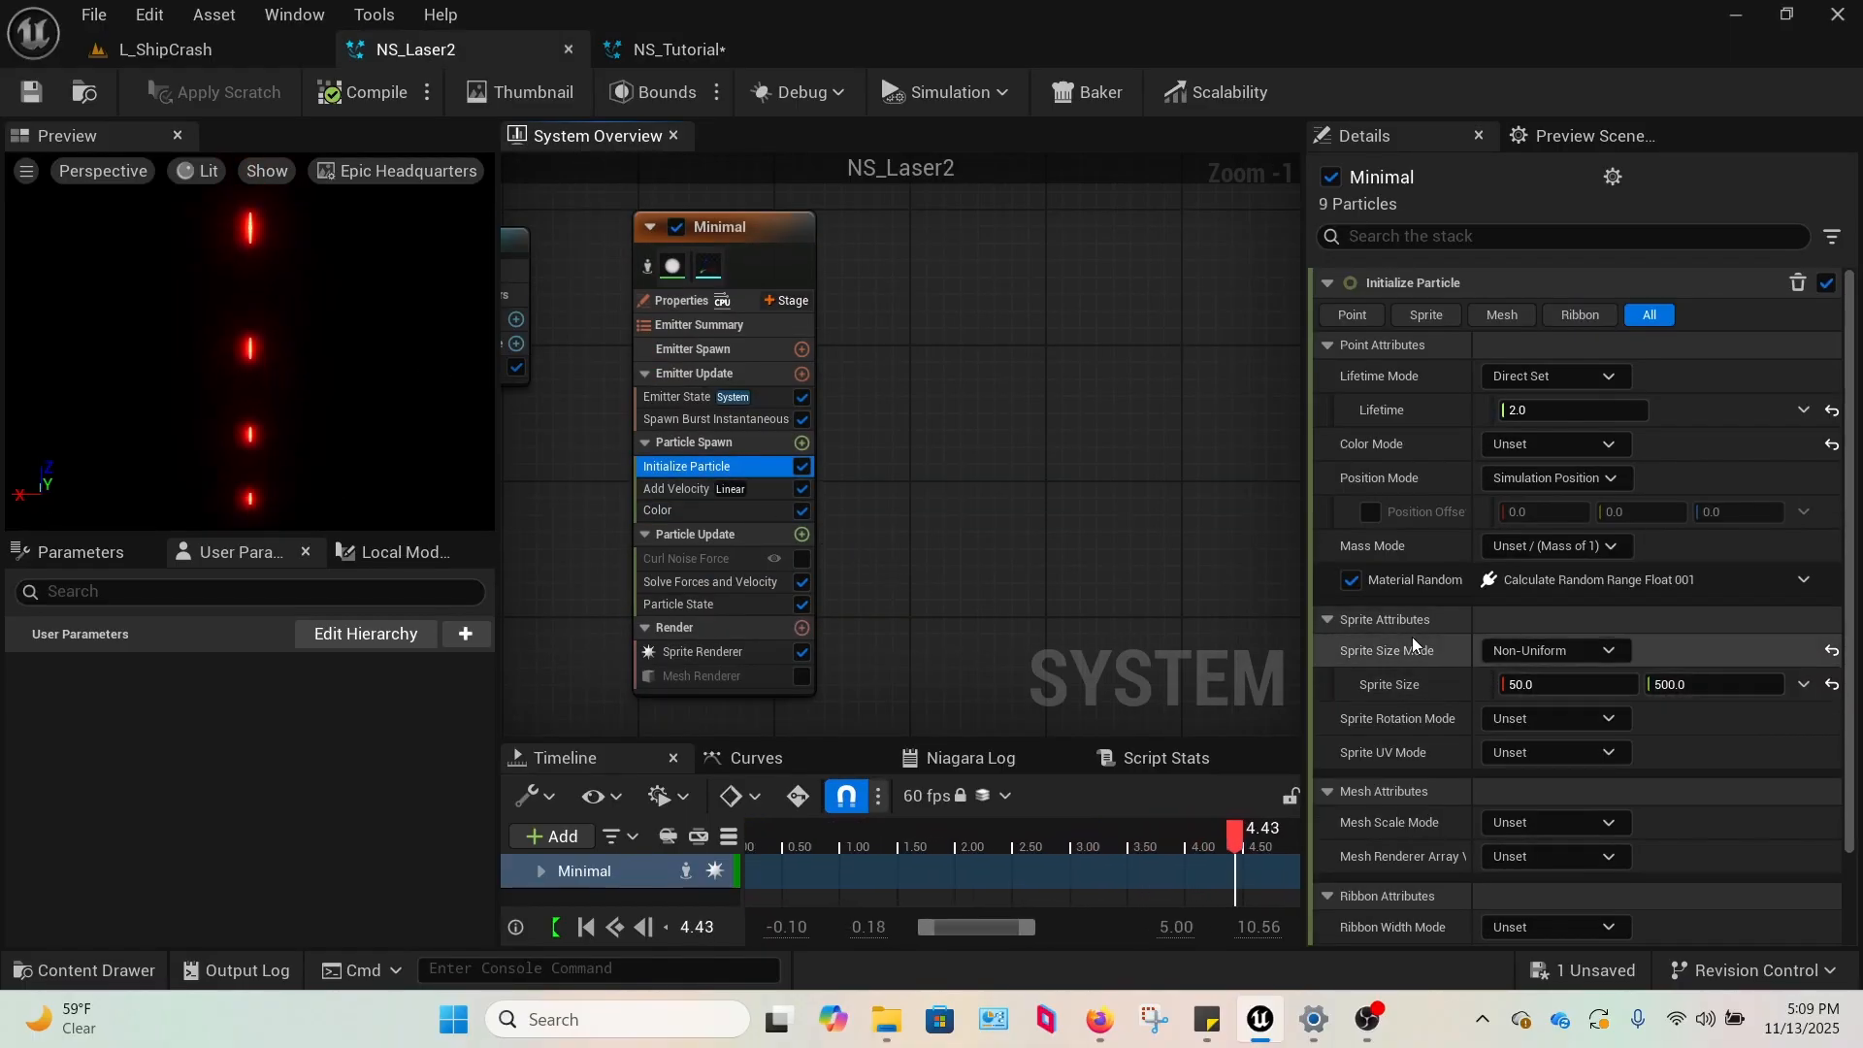
{"action": "key", "text": "ctrl+Tab"}
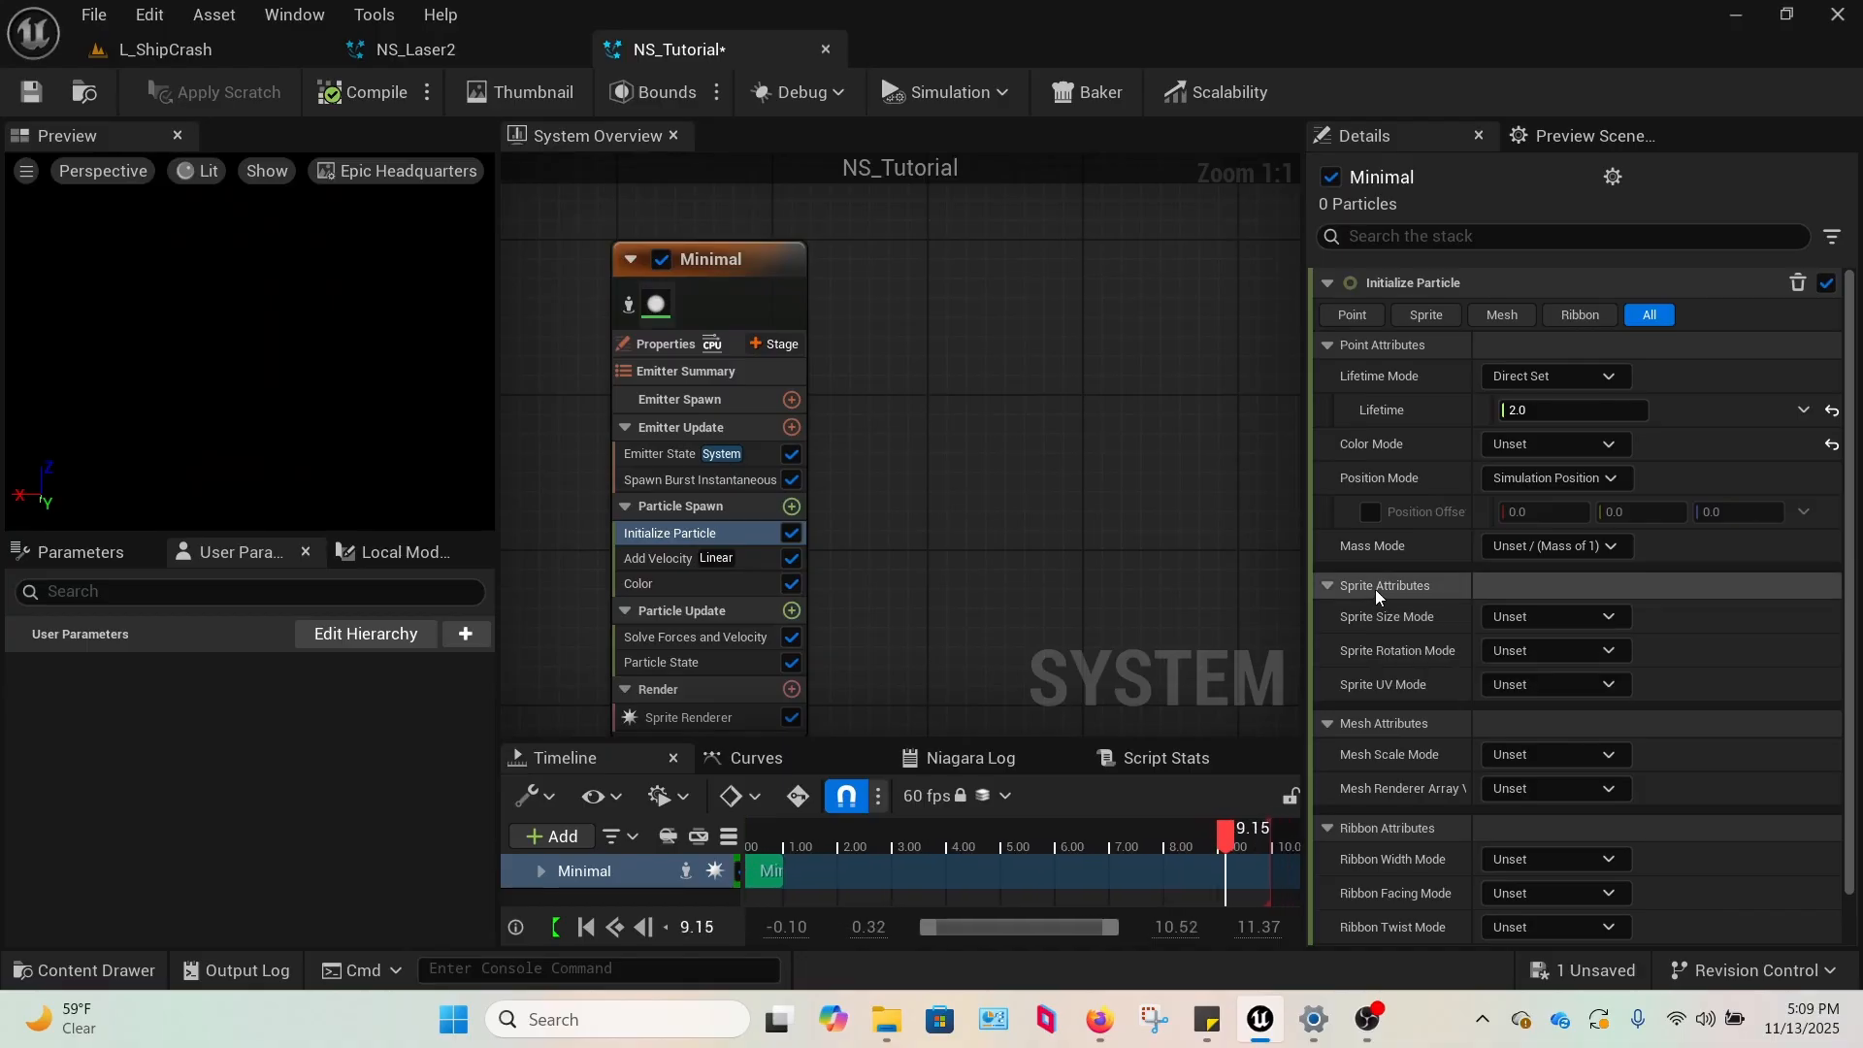
{"action": "left_click", "coordinate": [718, 531]}
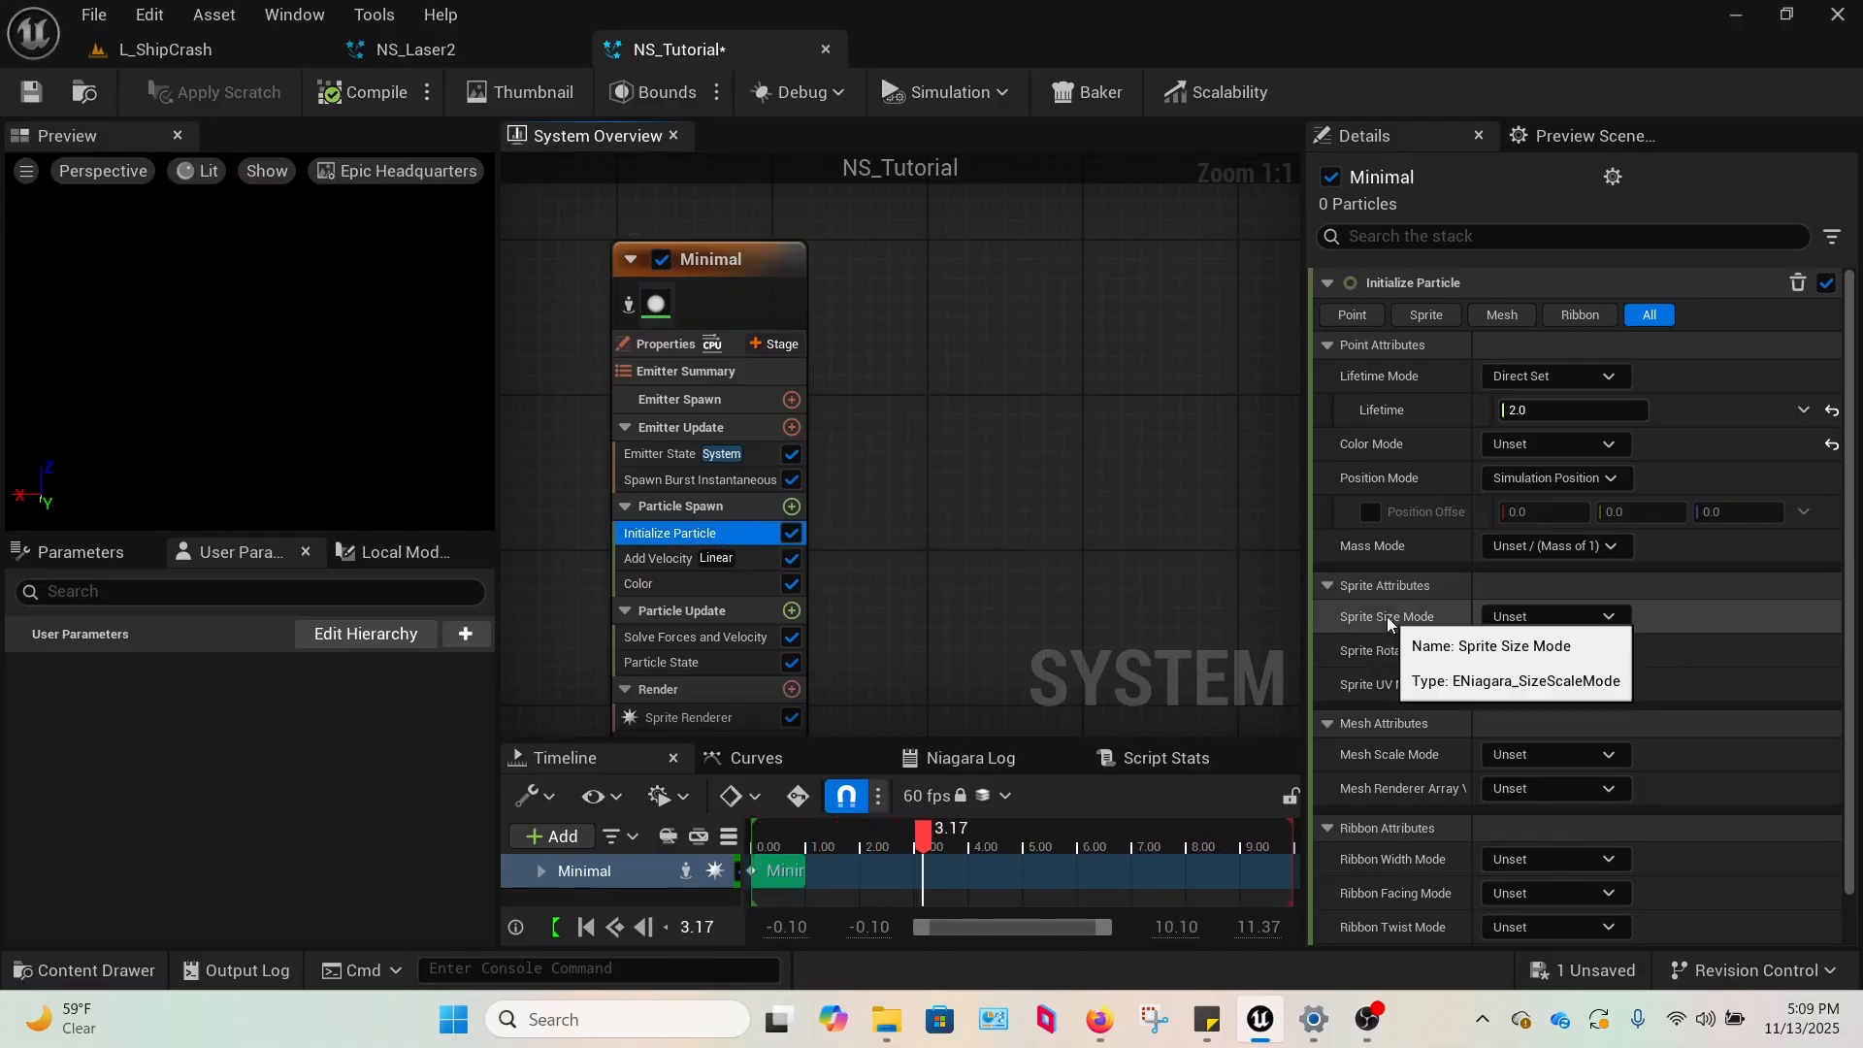
{"action": "left_click", "coordinate": [1521, 616]}
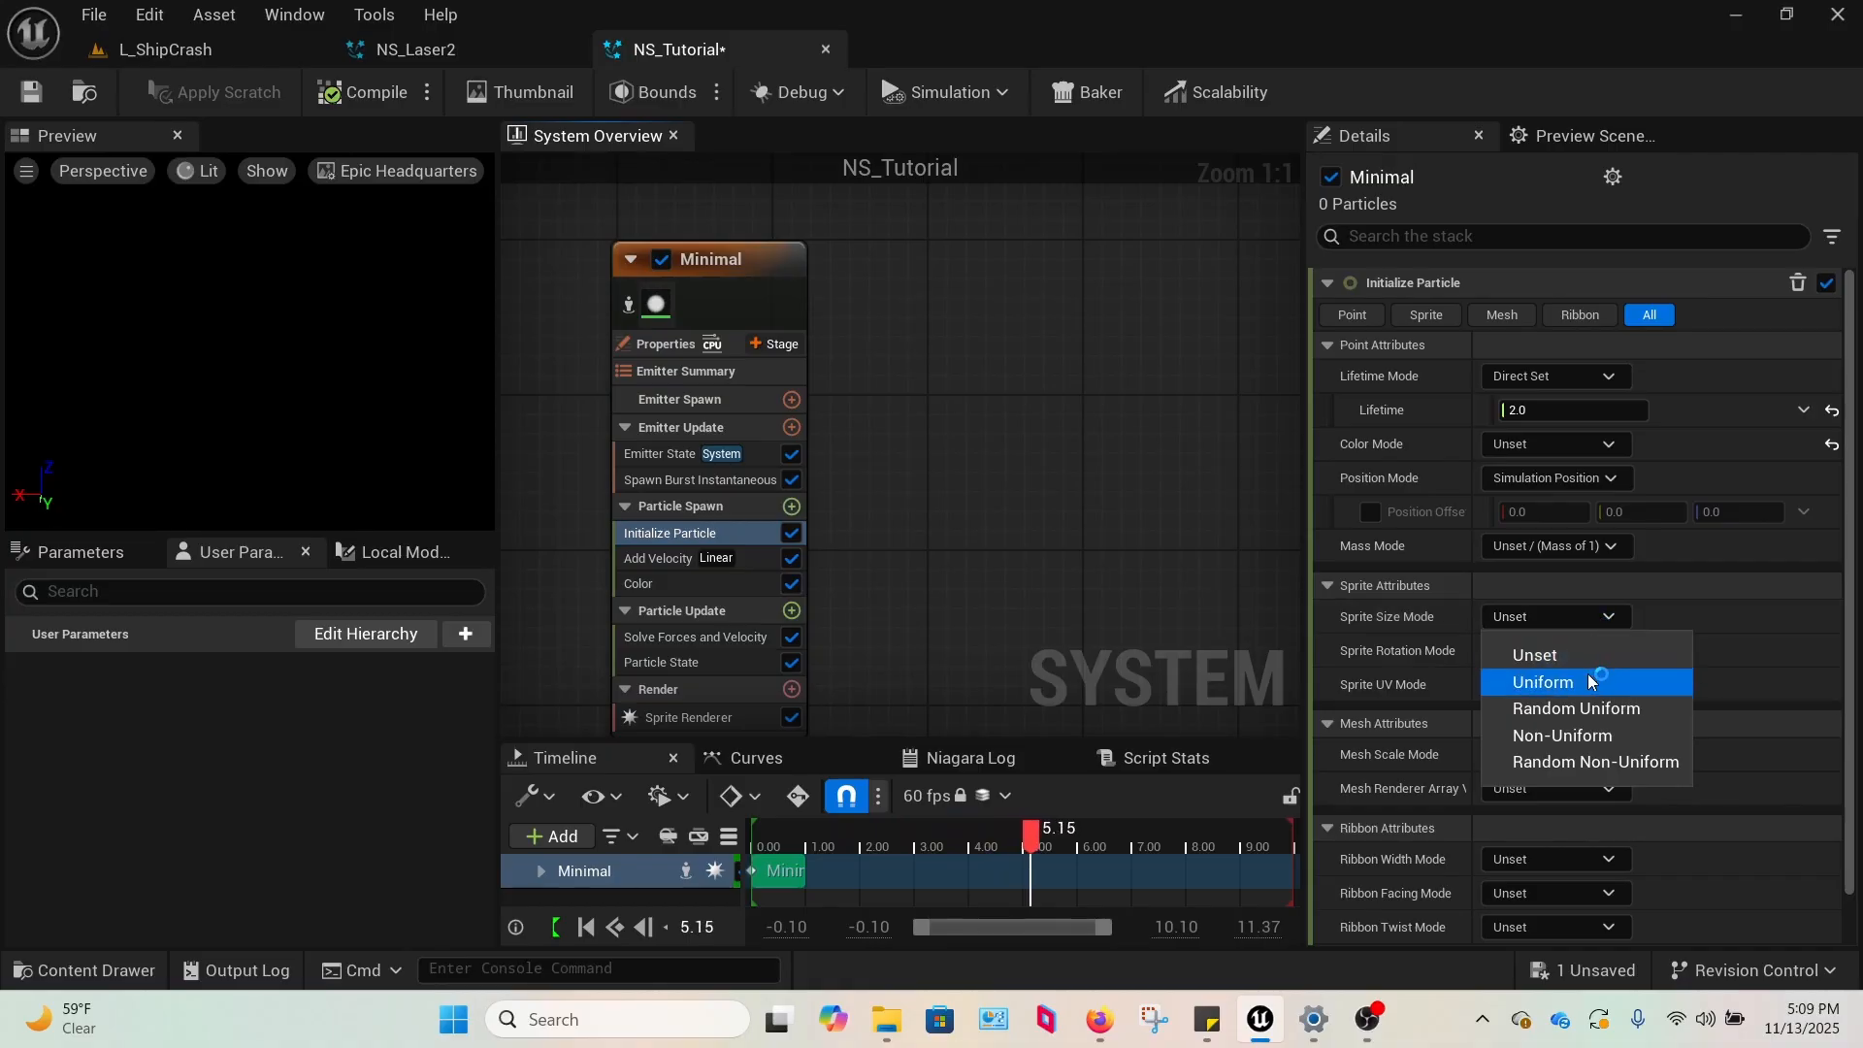
{"action": "left_click", "coordinate": [1575, 734]}
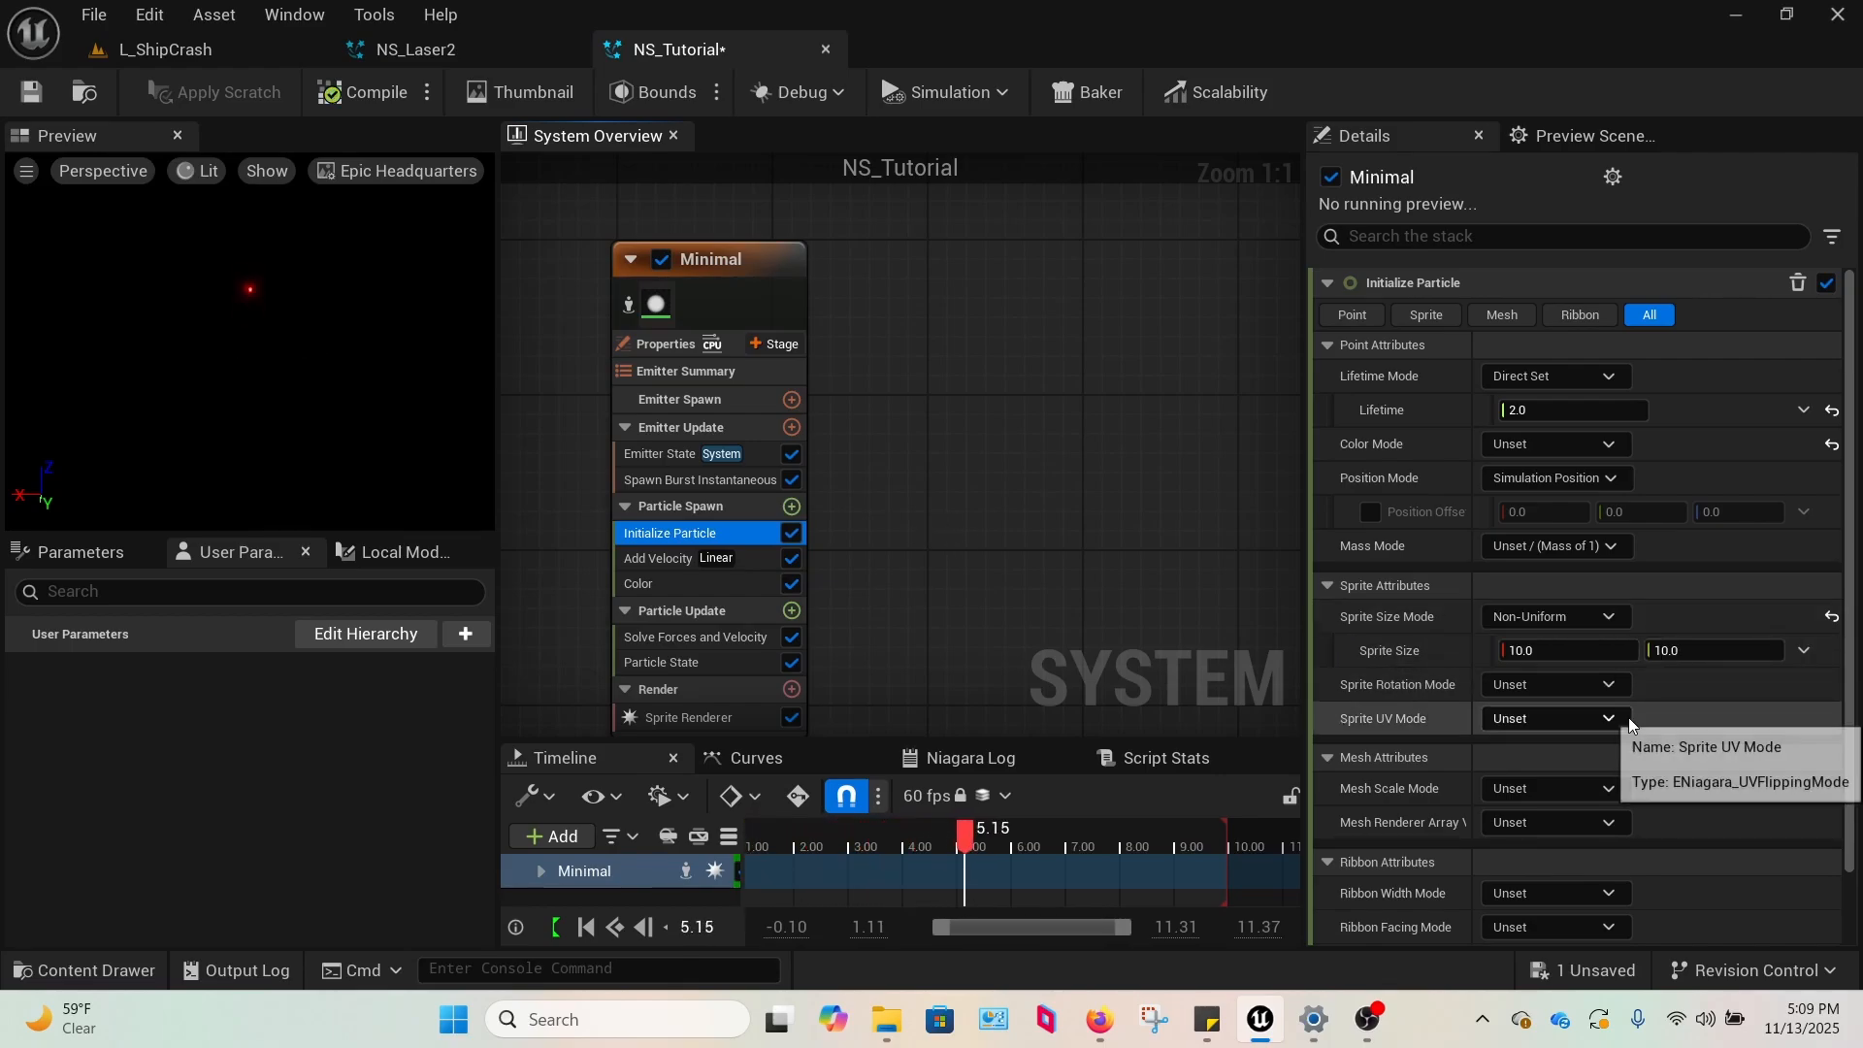
Set the Sprite Size in Initialize Particle to 30 by 500 to stretch the particle into a laser bolt.
{"action": "left_click", "coordinate": [1705, 652]}
{"action": "type", "text": "500"}
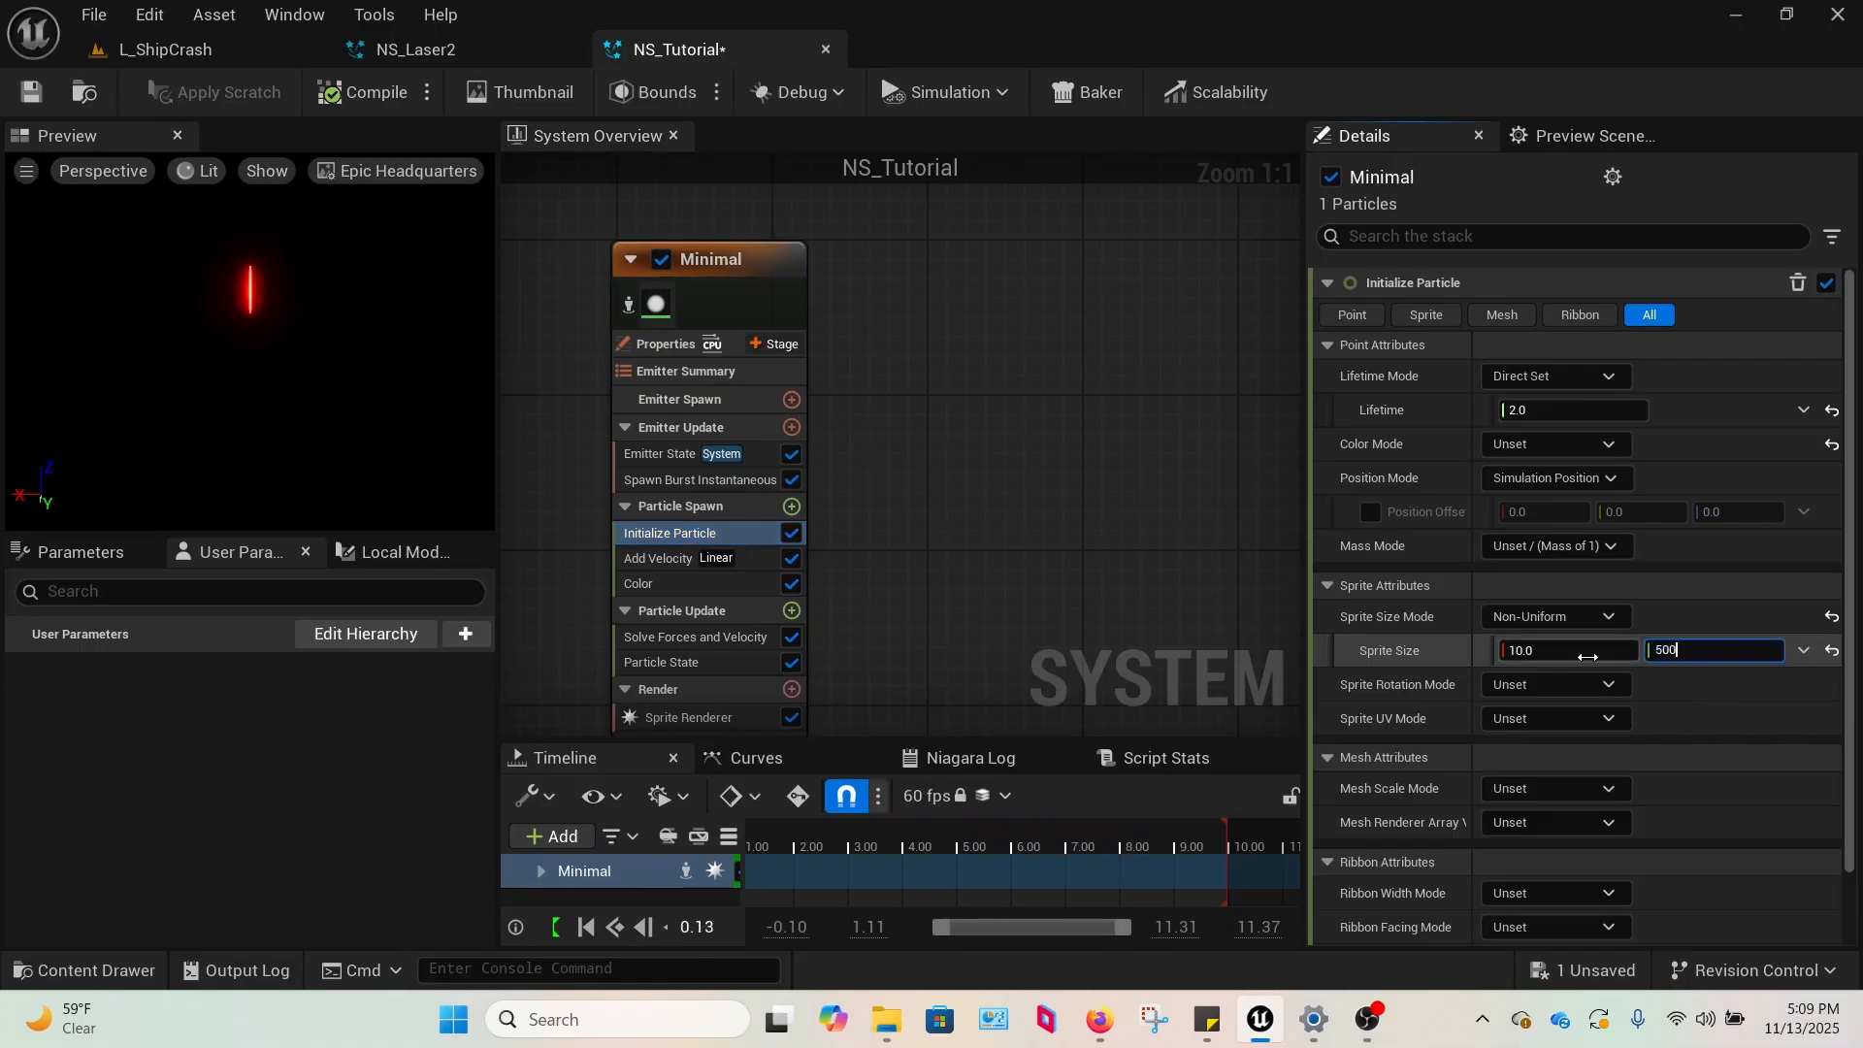
{"action": "left_click", "coordinate": [1559, 652]}
{"action": "type", "text": "3"}
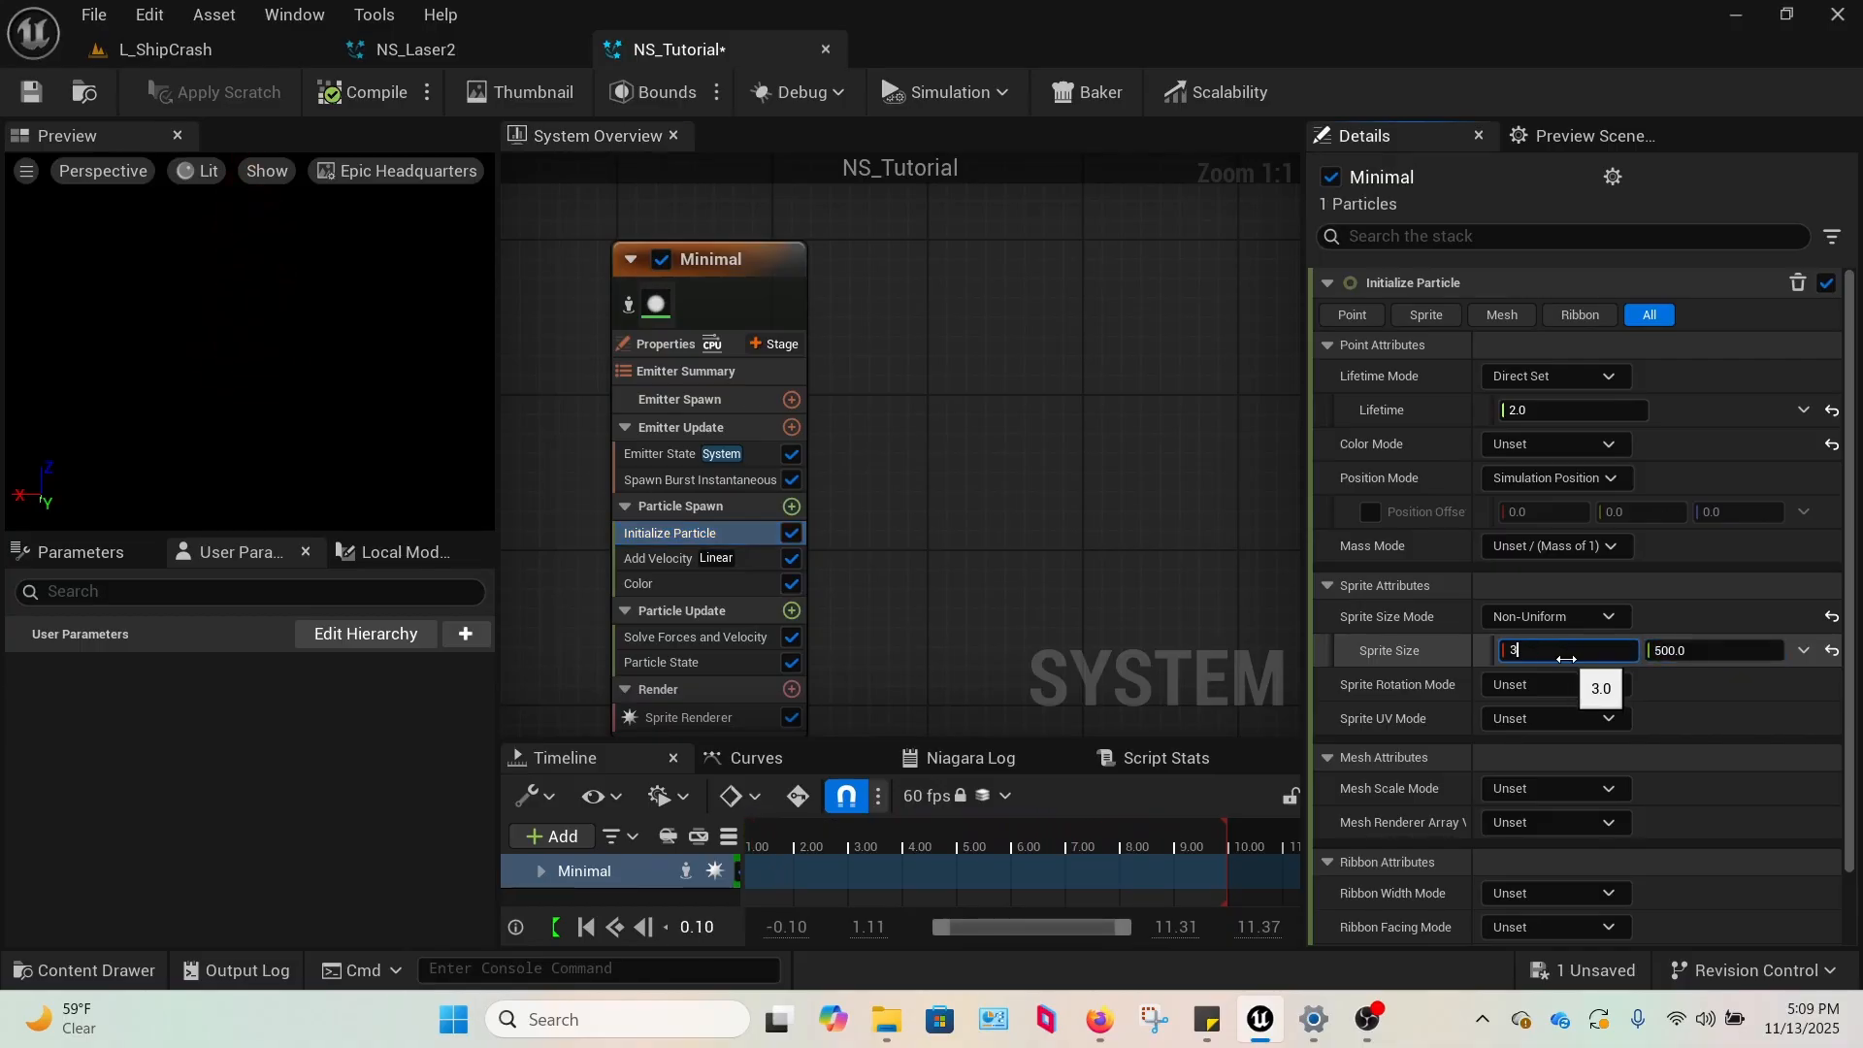
{"action": "type", "text": "0"}
{"action": "left_click", "coordinate": [1445, 655]}
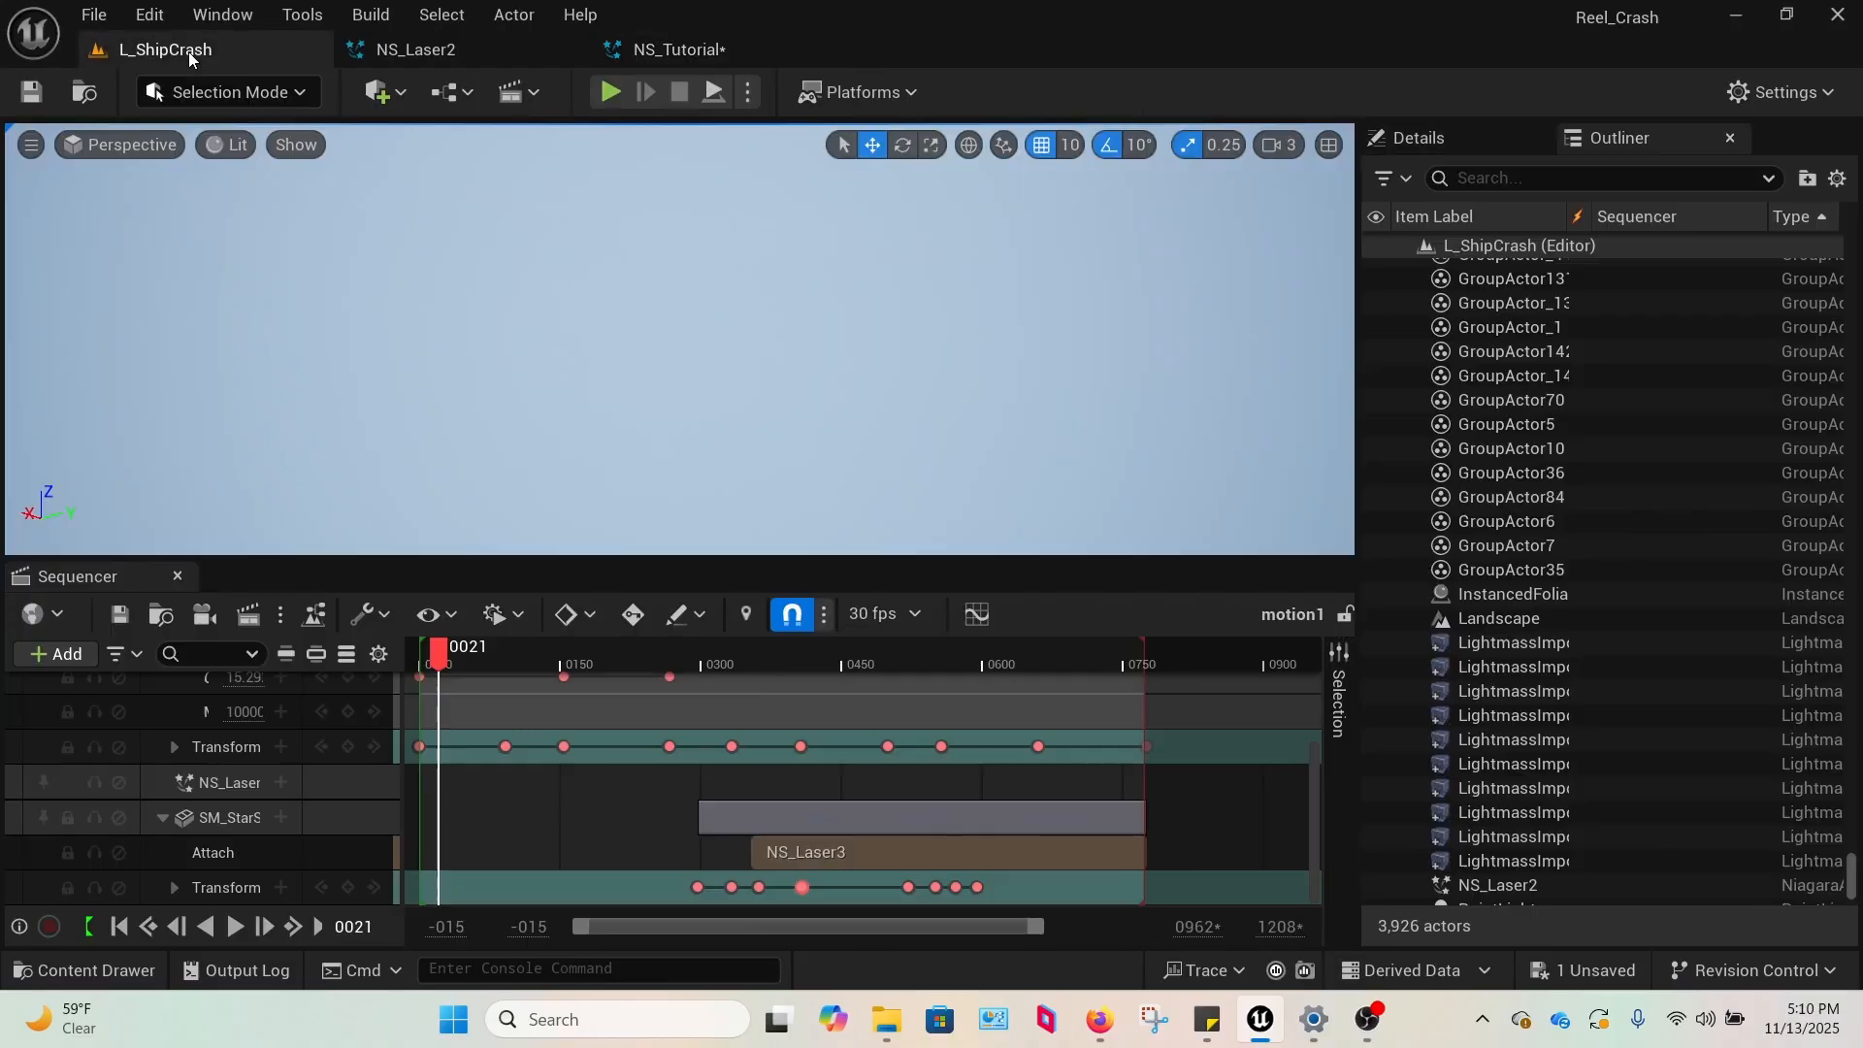
Place NS_Tutorial from the VFX content folder into the sky of the L_ShipCrash level and view it in Game View.
{"action": "left_click", "coordinate": [188, 50]}
{"action": "left_click", "coordinate": [153, 970]}
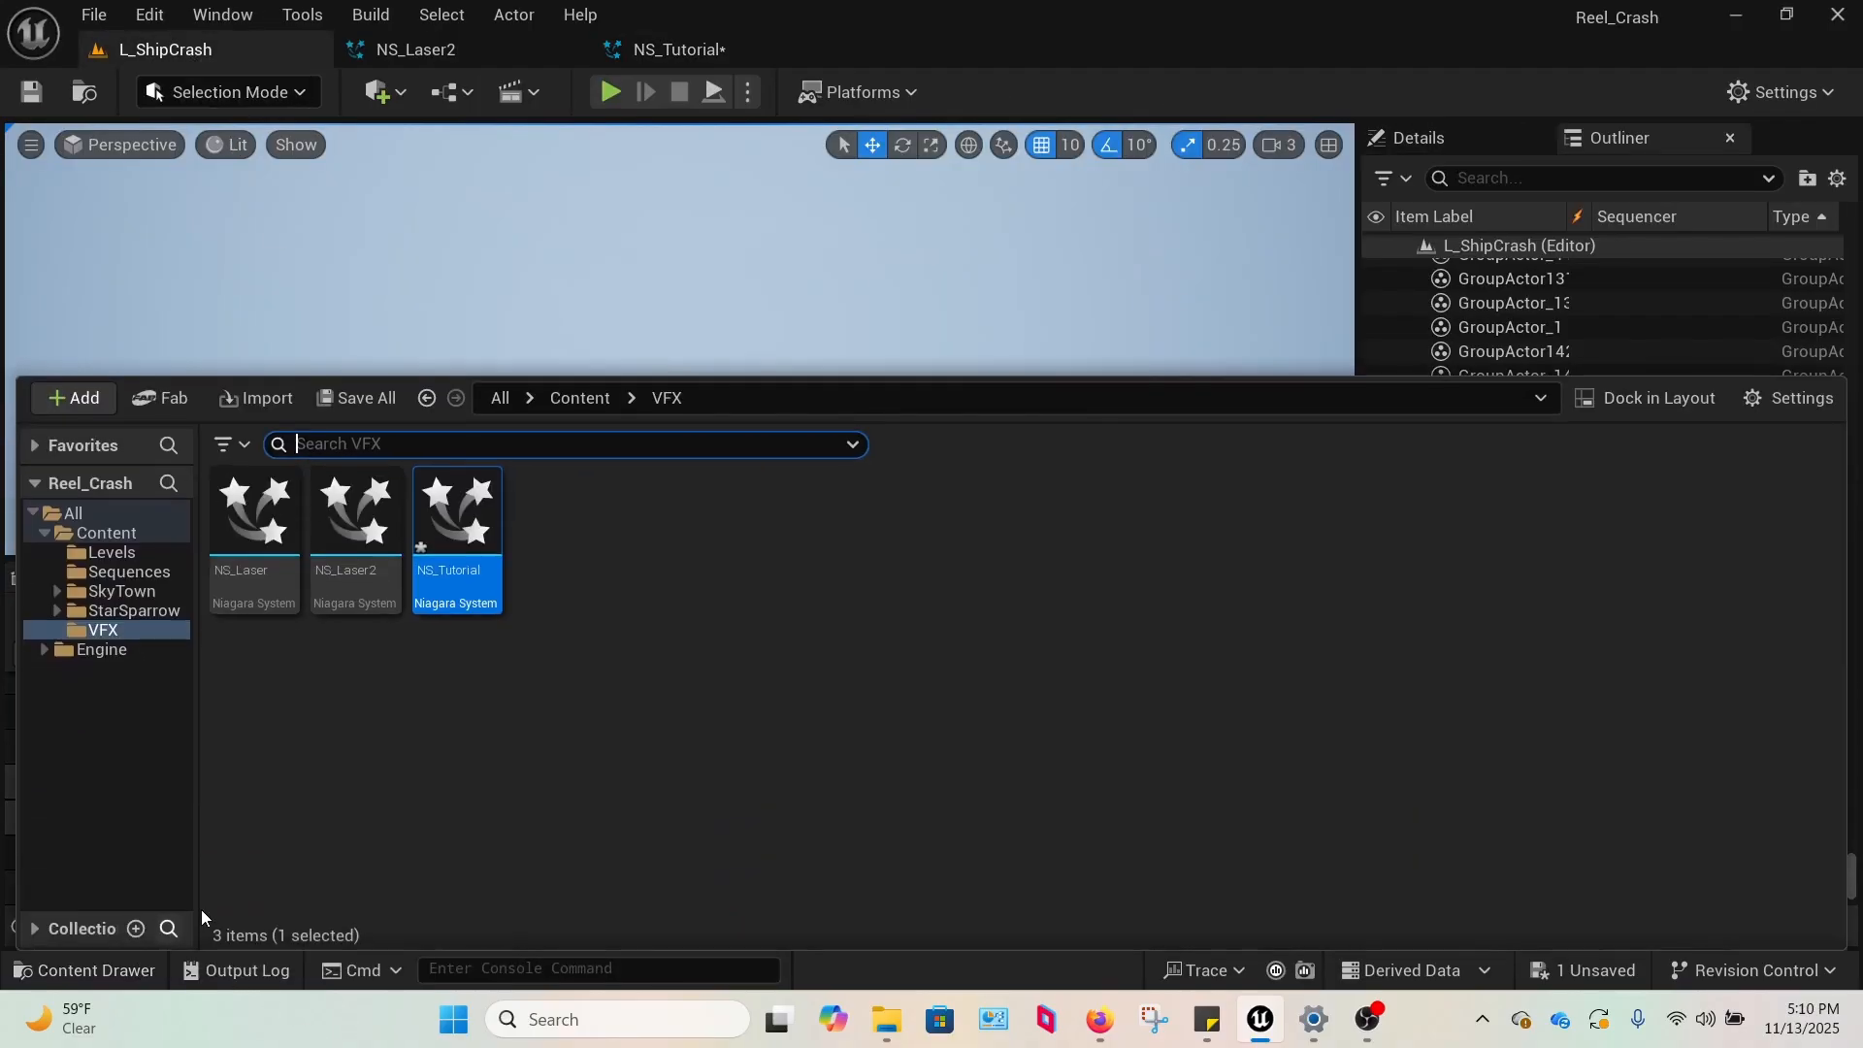
{"action": "left_click_drag", "start_coordinate": [457, 582], "coordinate": [703, 243]}
{"action": "left_click_drag", "start_coordinate": [584, 422], "coordinate": [697, 423]}
{"action": "right_click_drag", "start_coordinate": [697, 423], "coordinate": [852, 392]}
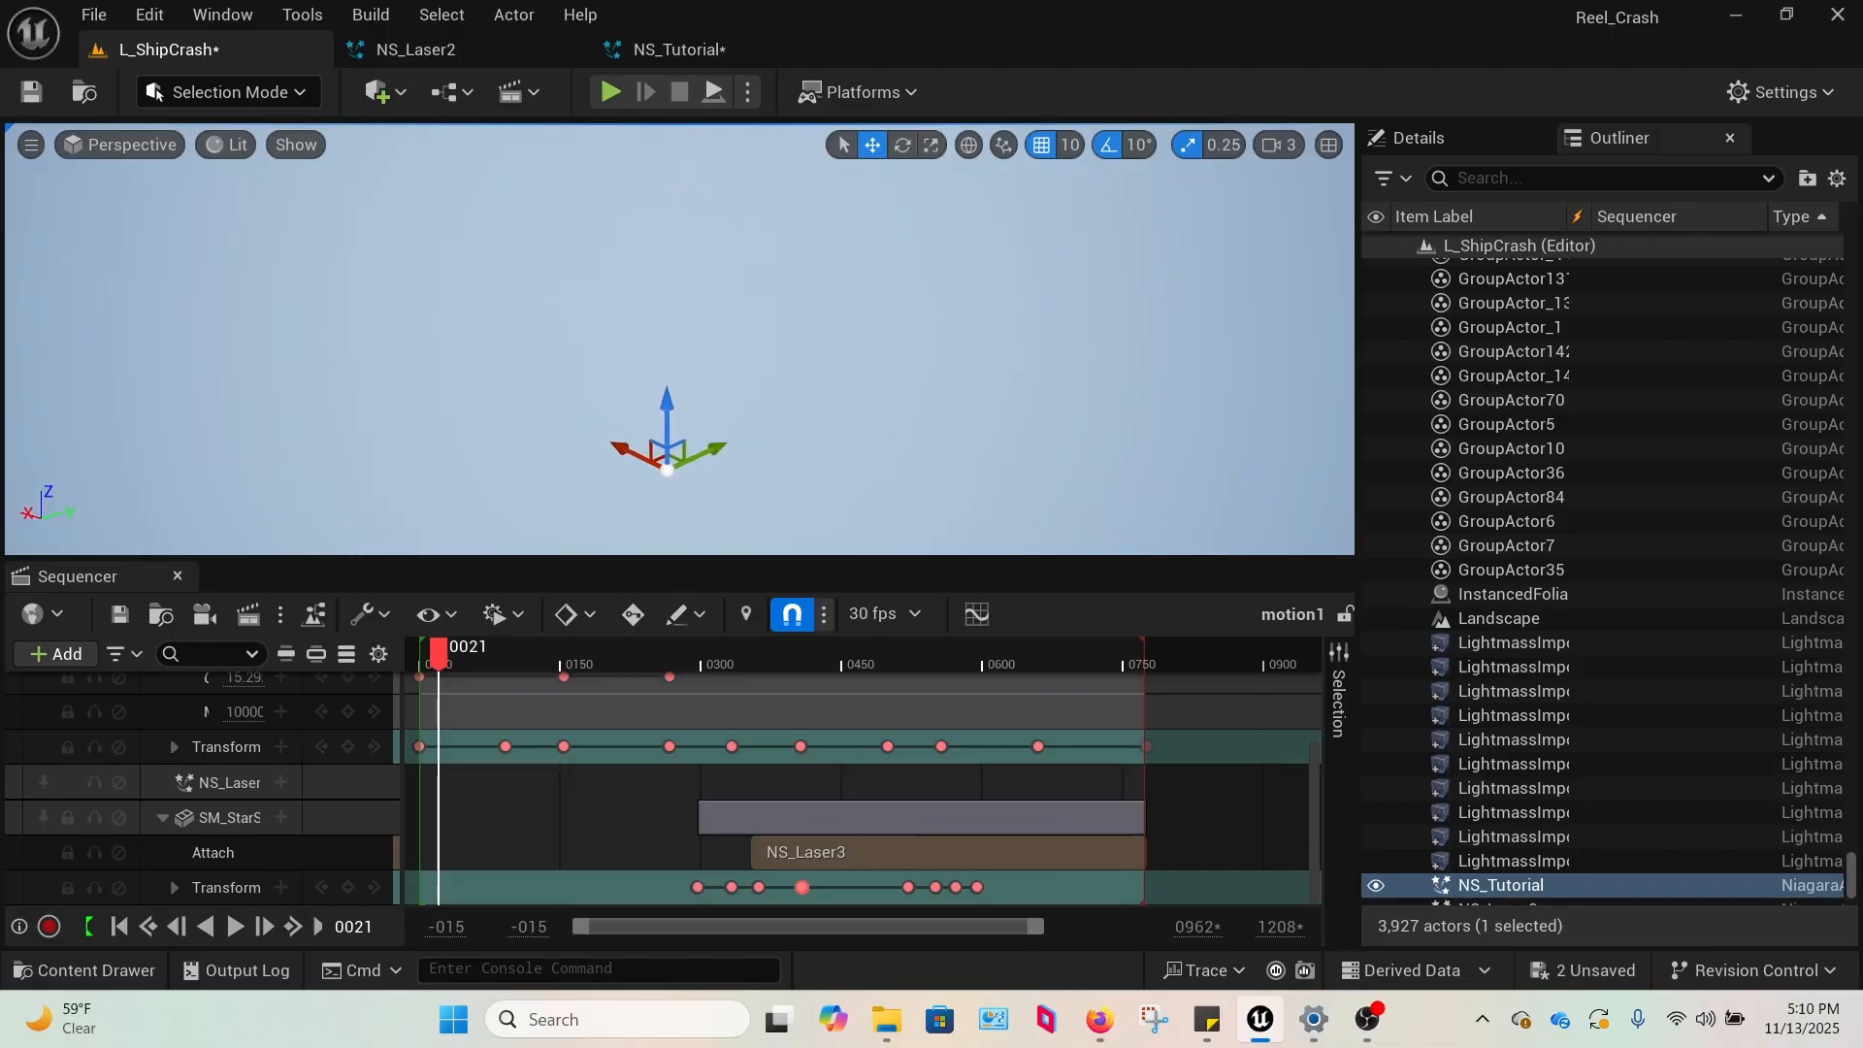
{"action": "key", "text": "g"}
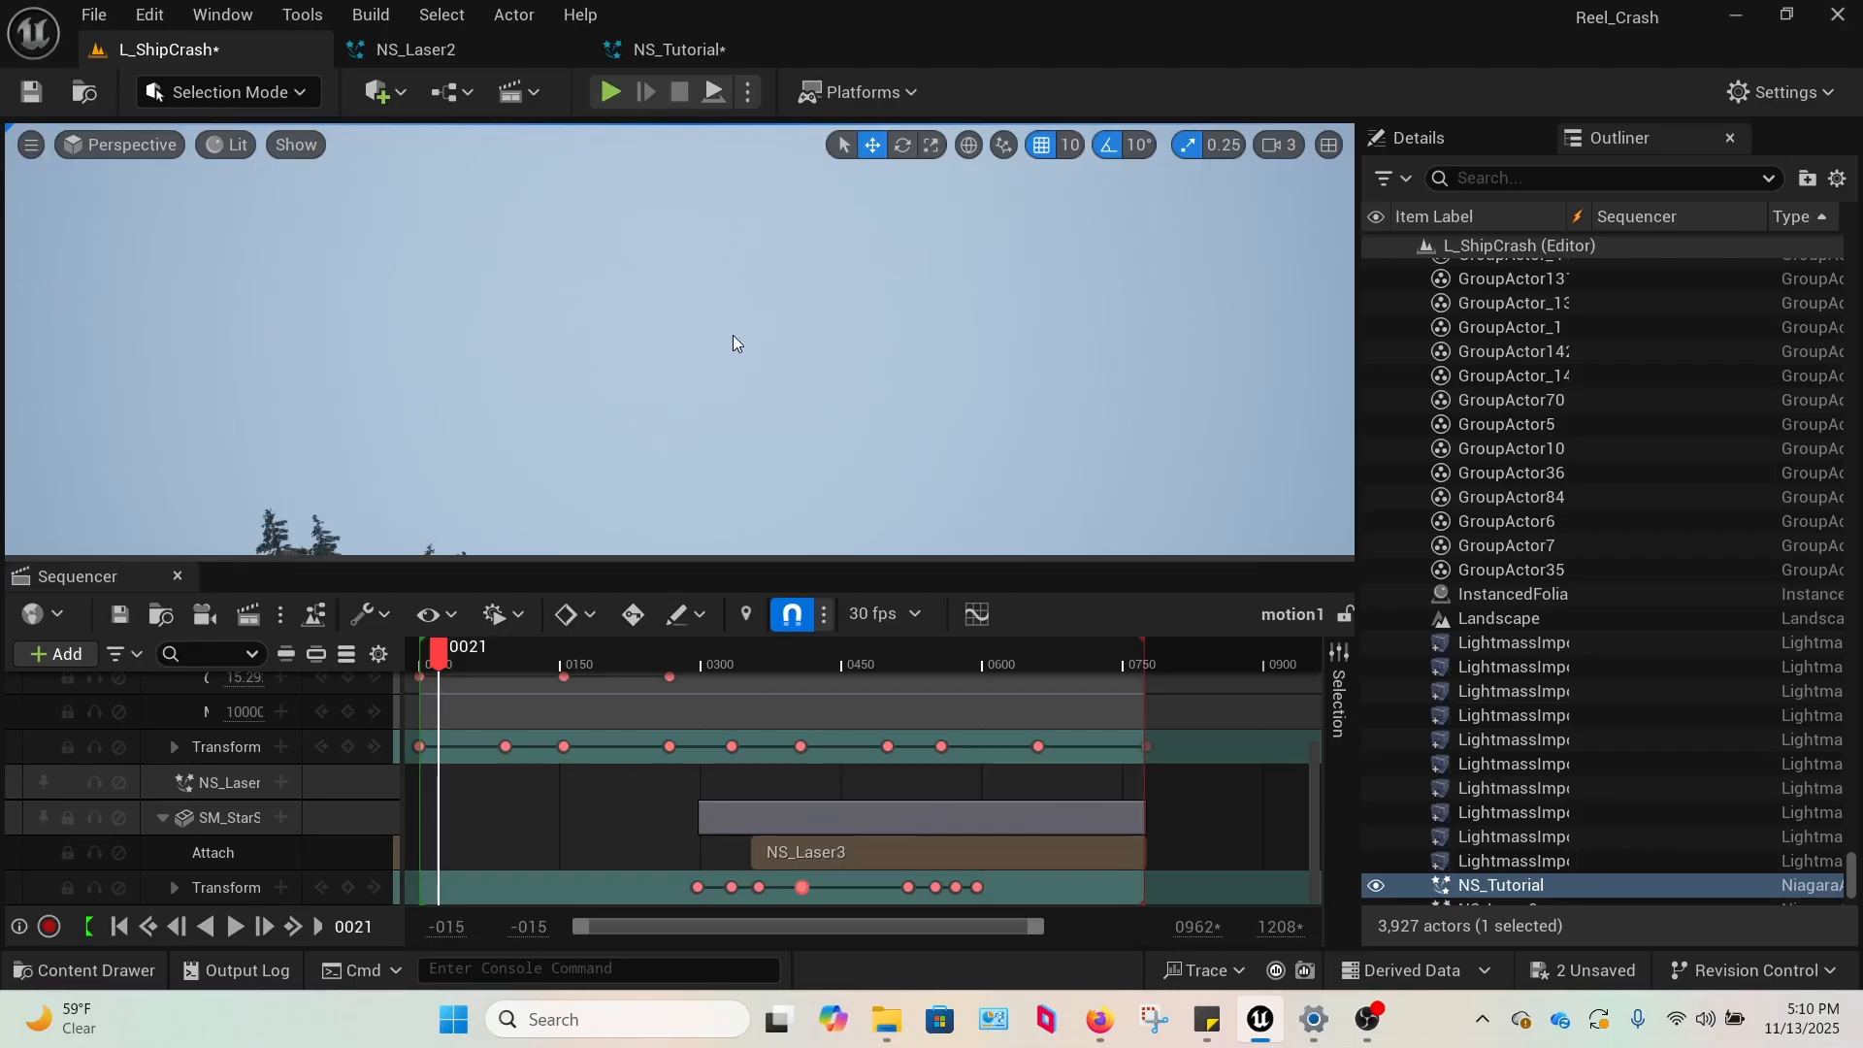
{"action": "right_click_drag", "start_coordinate": [733, 336], "coordinate": [741, 340]}
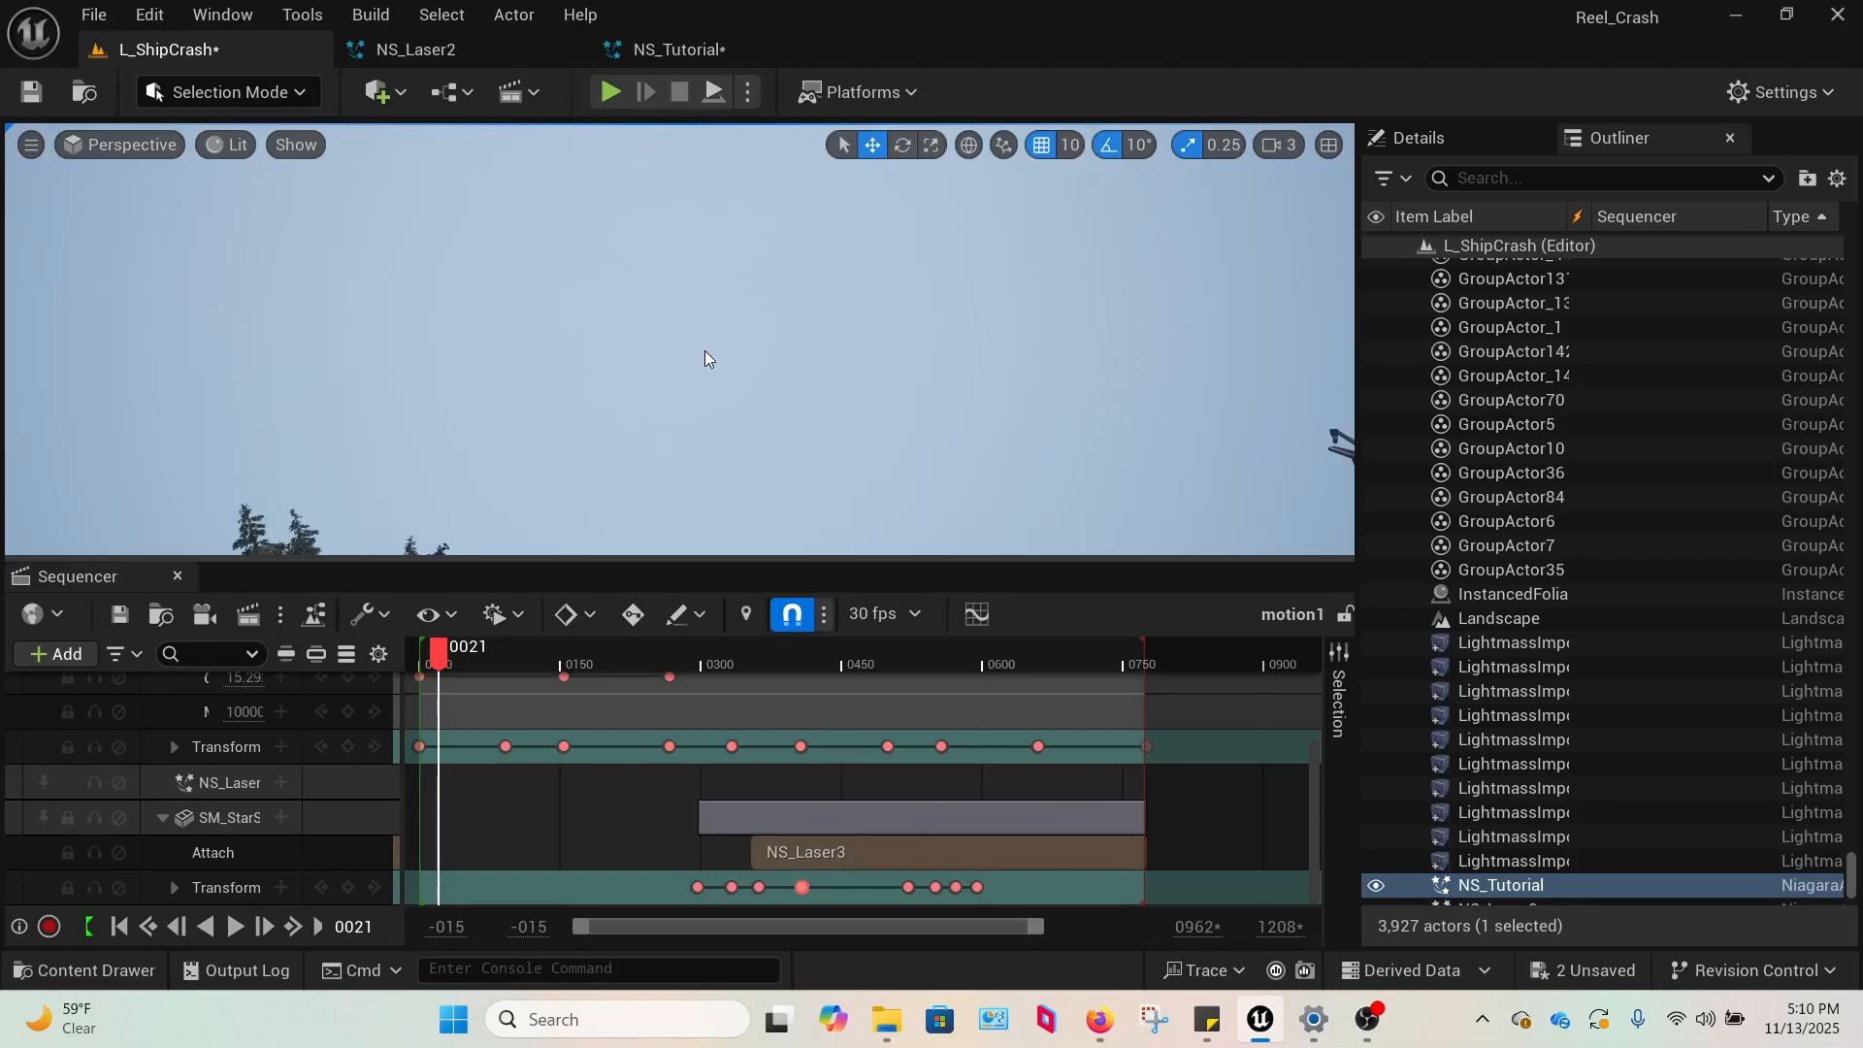
{"action": "scroll", "coordinate": [705, 349], "scroll_direction": "up", "scroll_amount": 1}
{"action": "scroll", "coordinate": [706, 346], "scroll_direction": "up", "scroll_amount": 3}
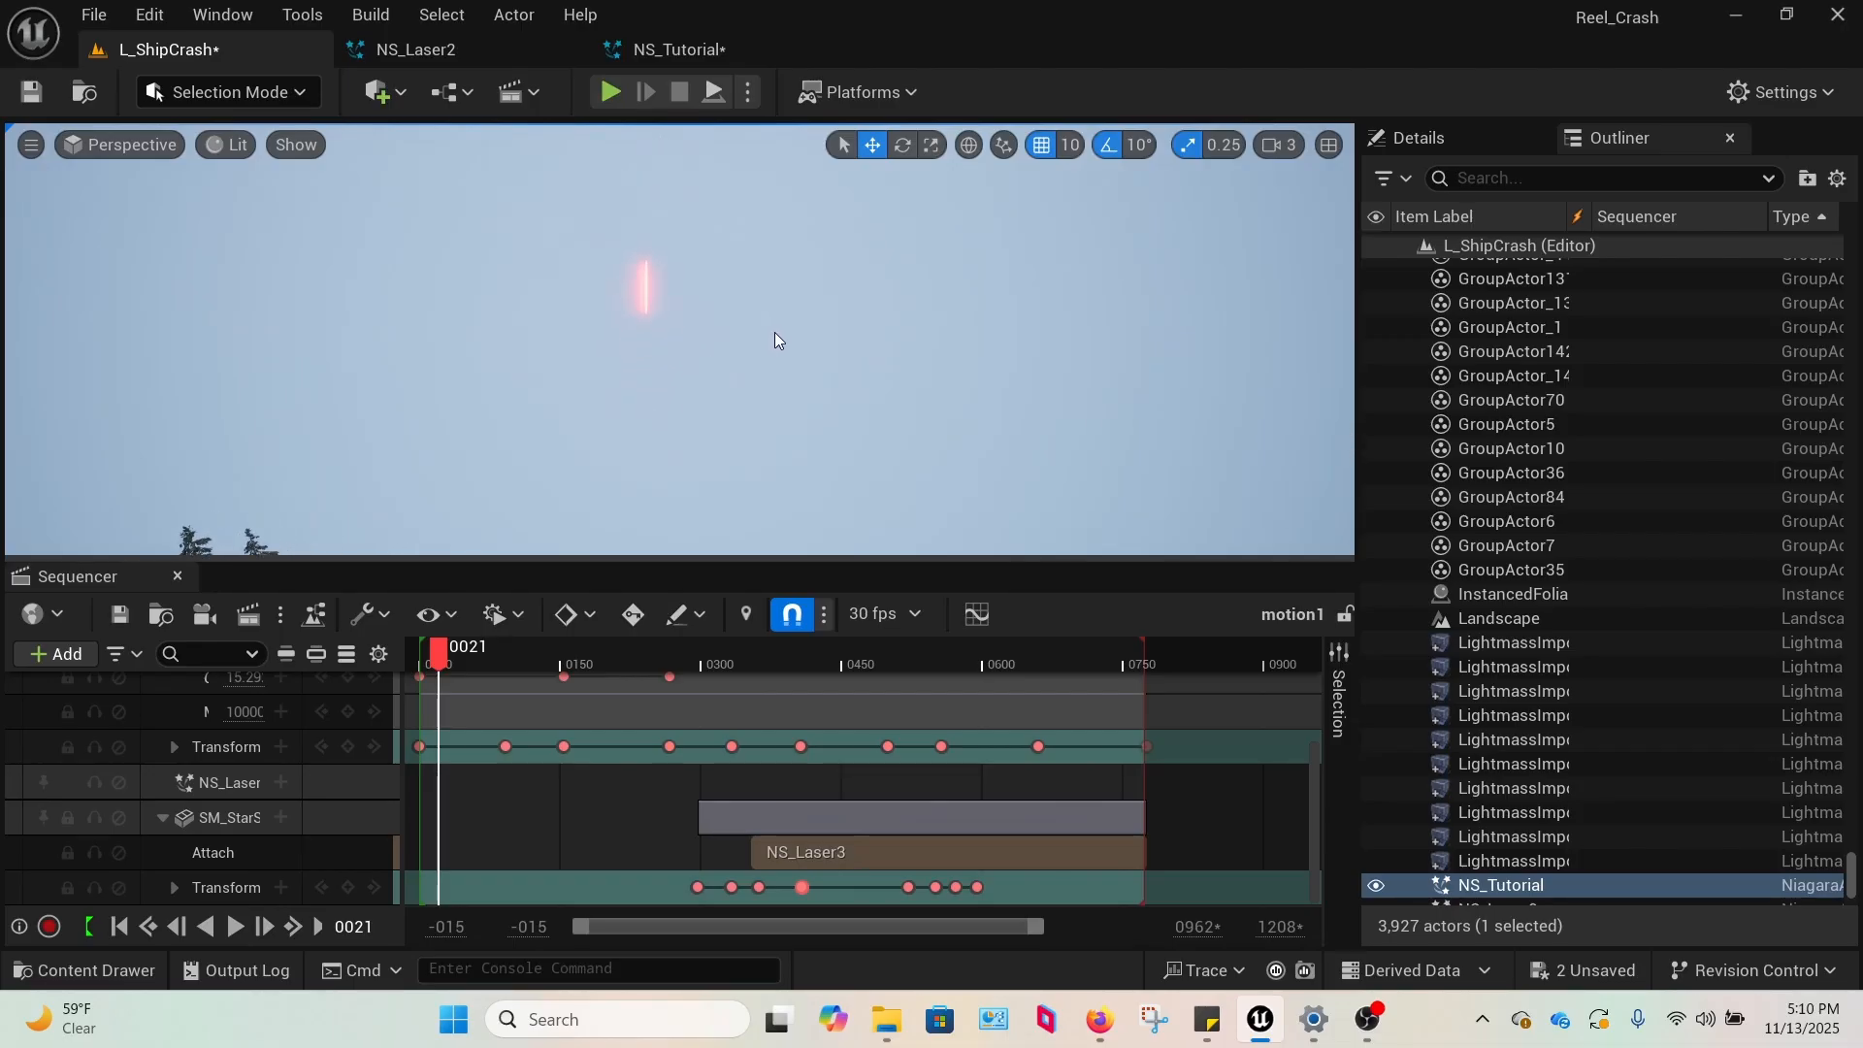
{"action": "right_click_drag", "start_coordinate": [775, 332], "coordinate": [771, 338]}
{"action": "key", "text": "g"}
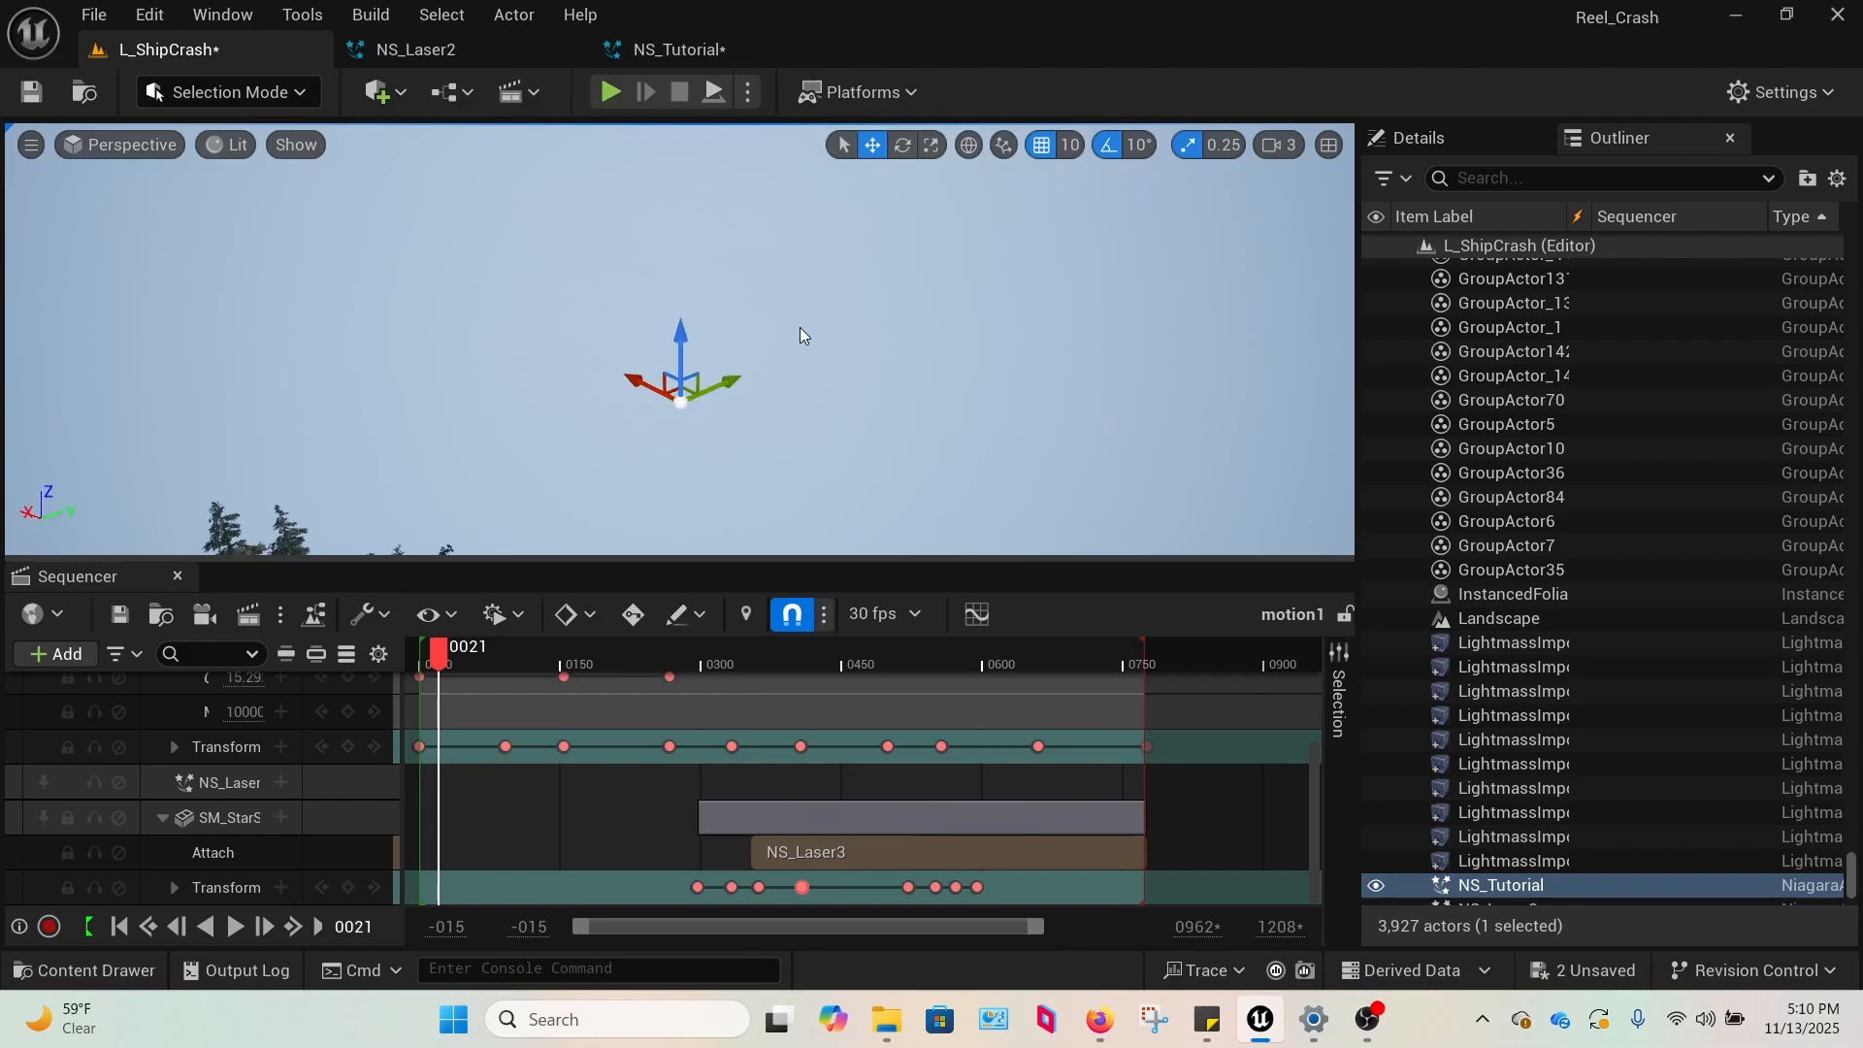
In NS_Tutorial's System State, drive the Loop Duration with a Random Range Float.
{"action": "left_click", "coordinate": [679, 50]}
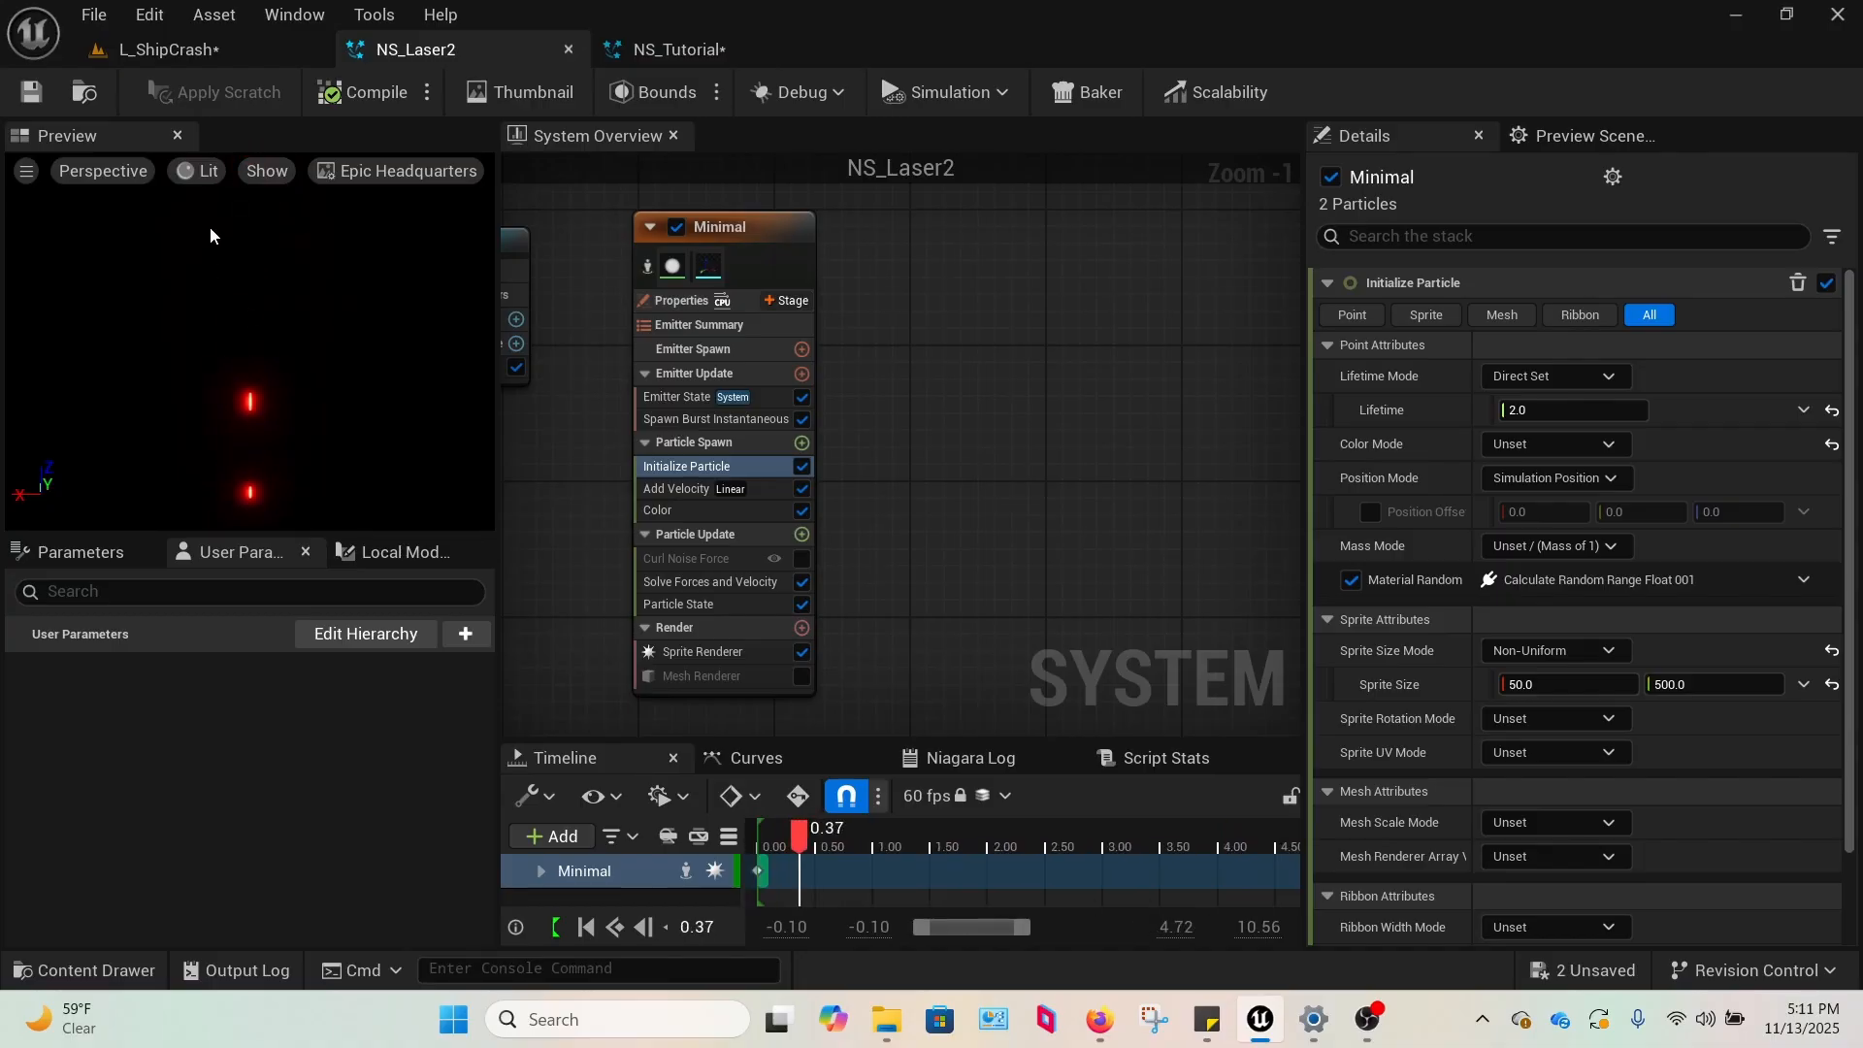
{"action": "right_click_drag", "start_coordinate": [565, 388], "coordinate": [700, 381]}
{"action": "left_click", "coordinate": [679, 50]}
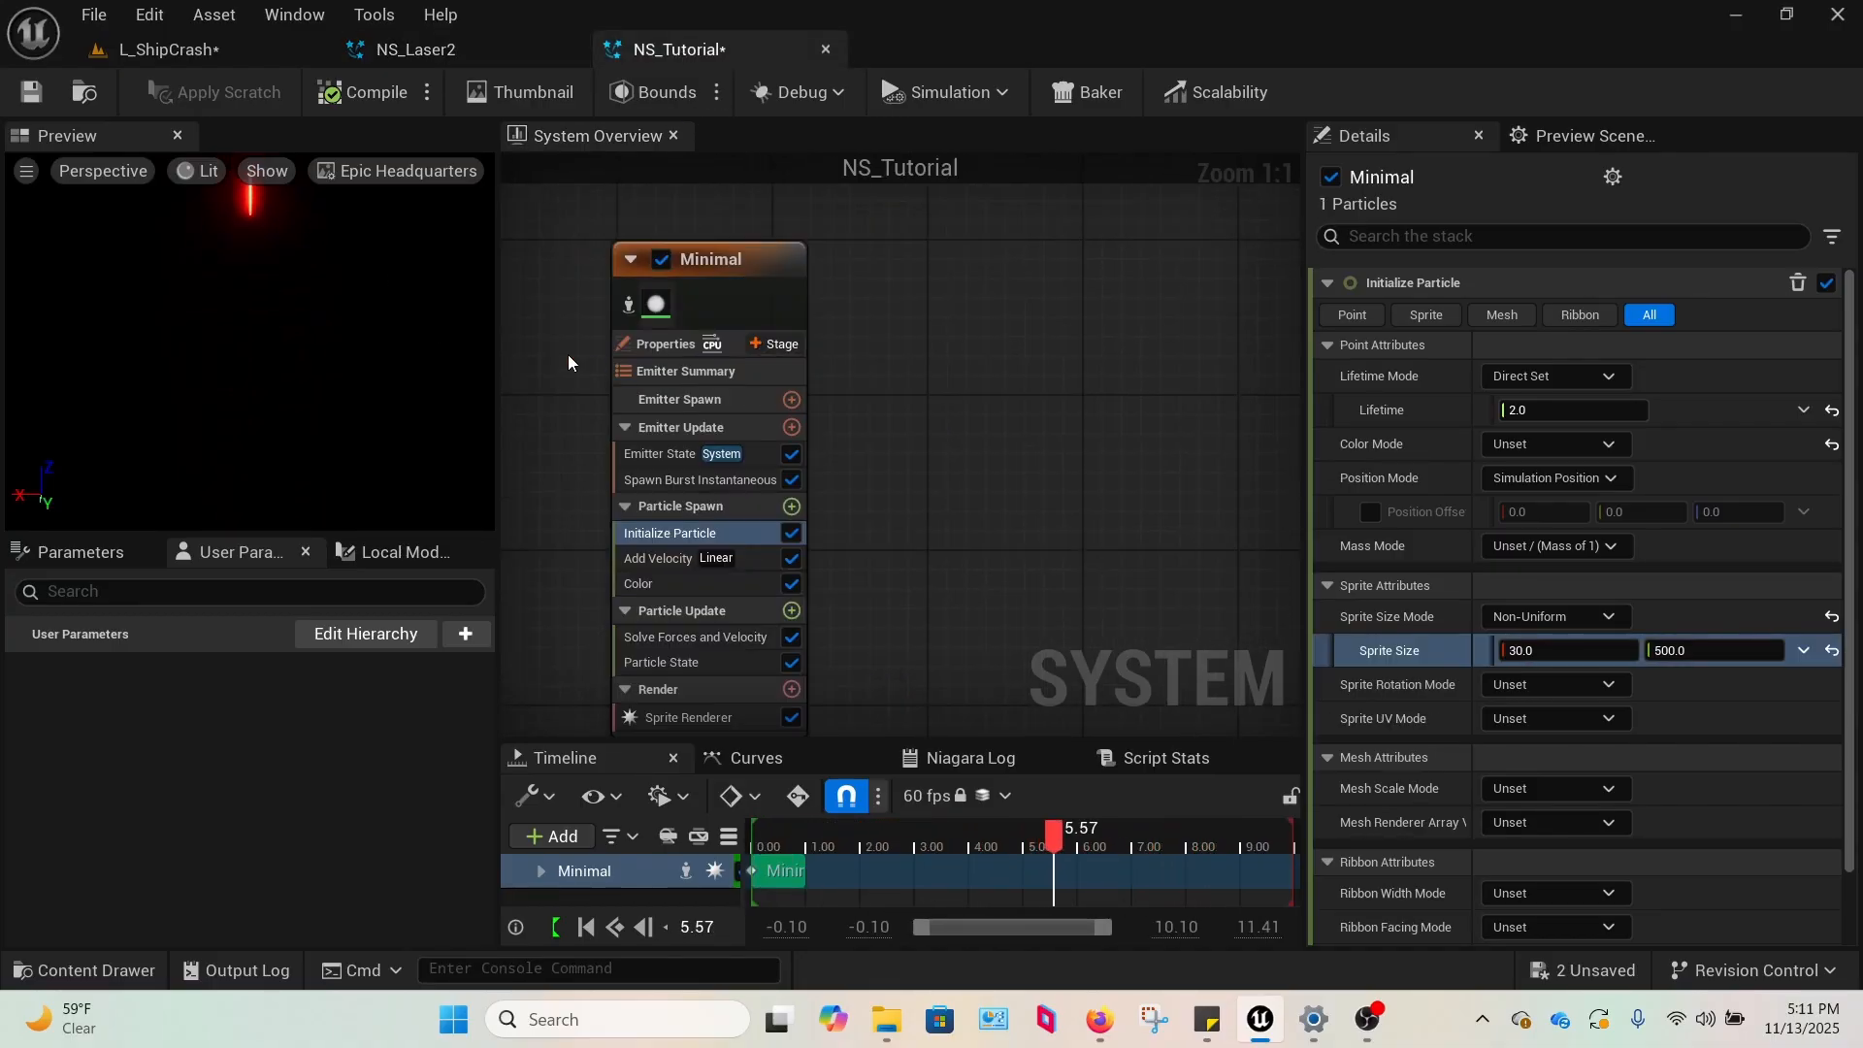
{"action": "right_click_drag", "start_coordinate": [567, 353], "coordinate": [840, 350]}
{"action": "left_click", "coordinate": [683, 246]}
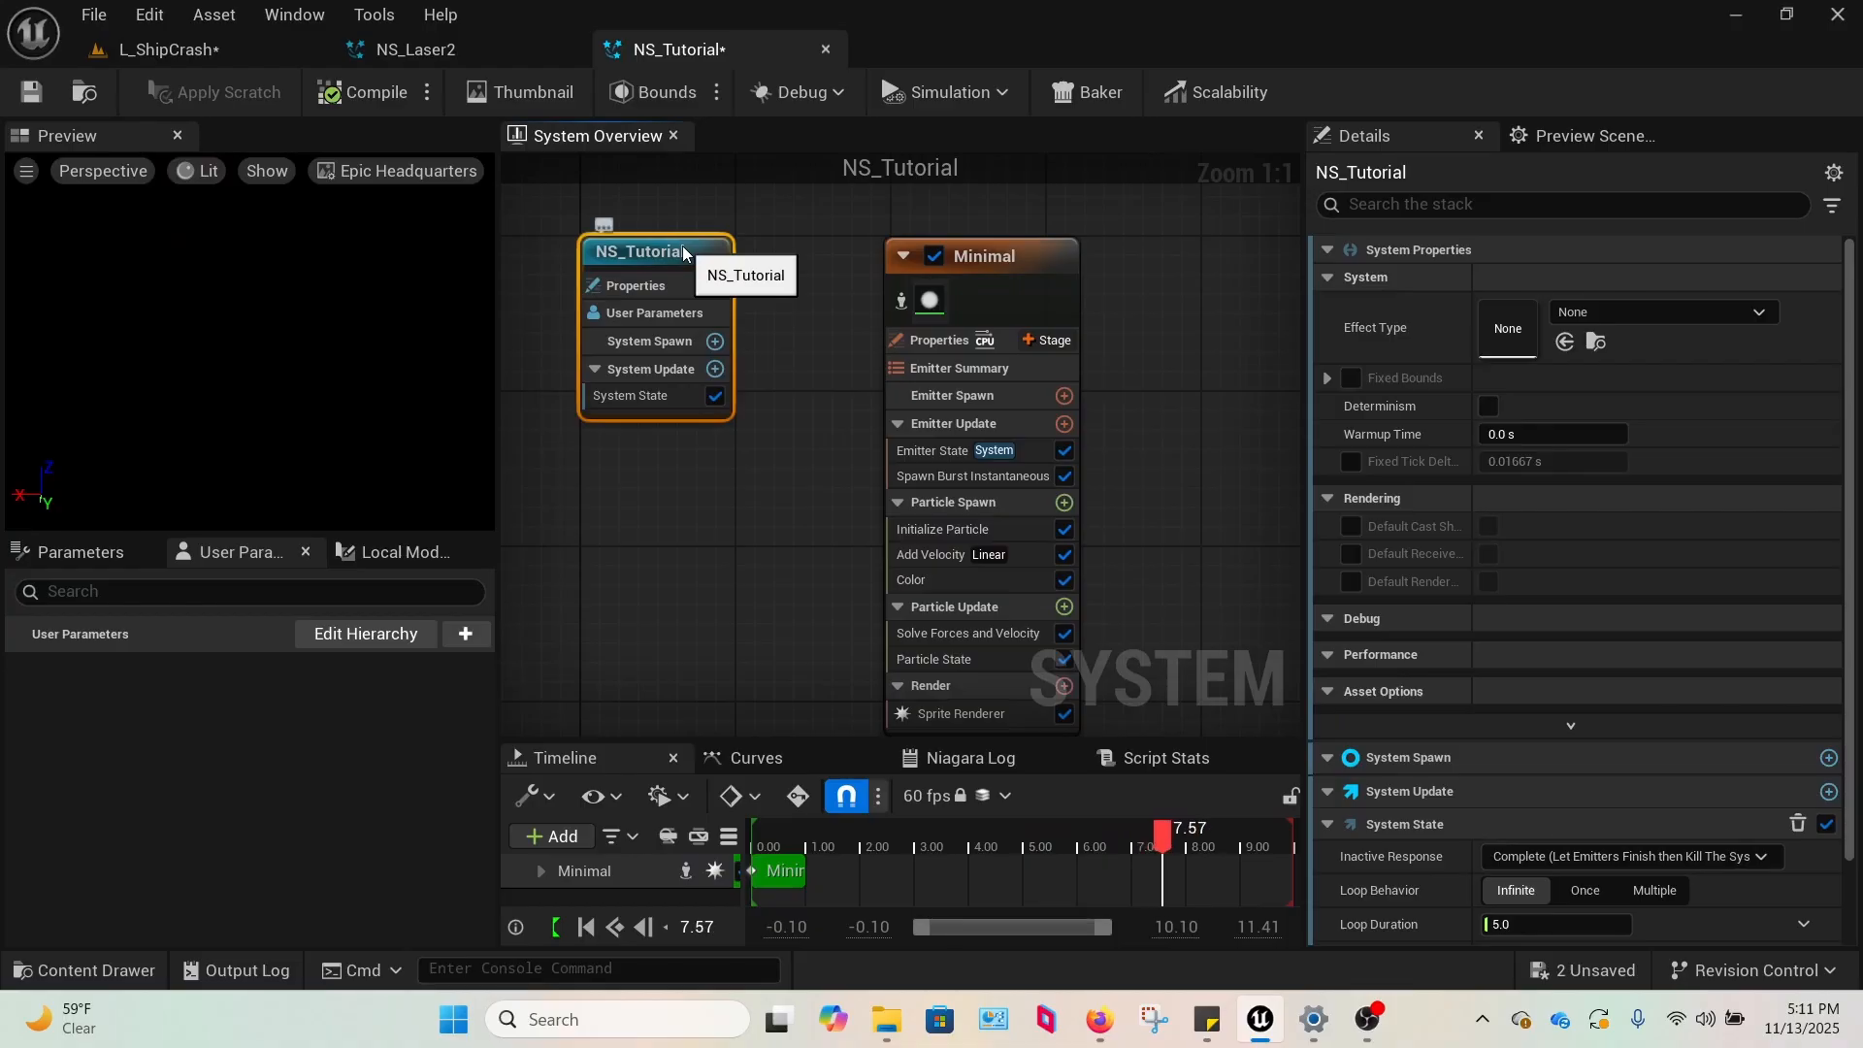
{"action": "left_click", "coordinate": [640, 390]}
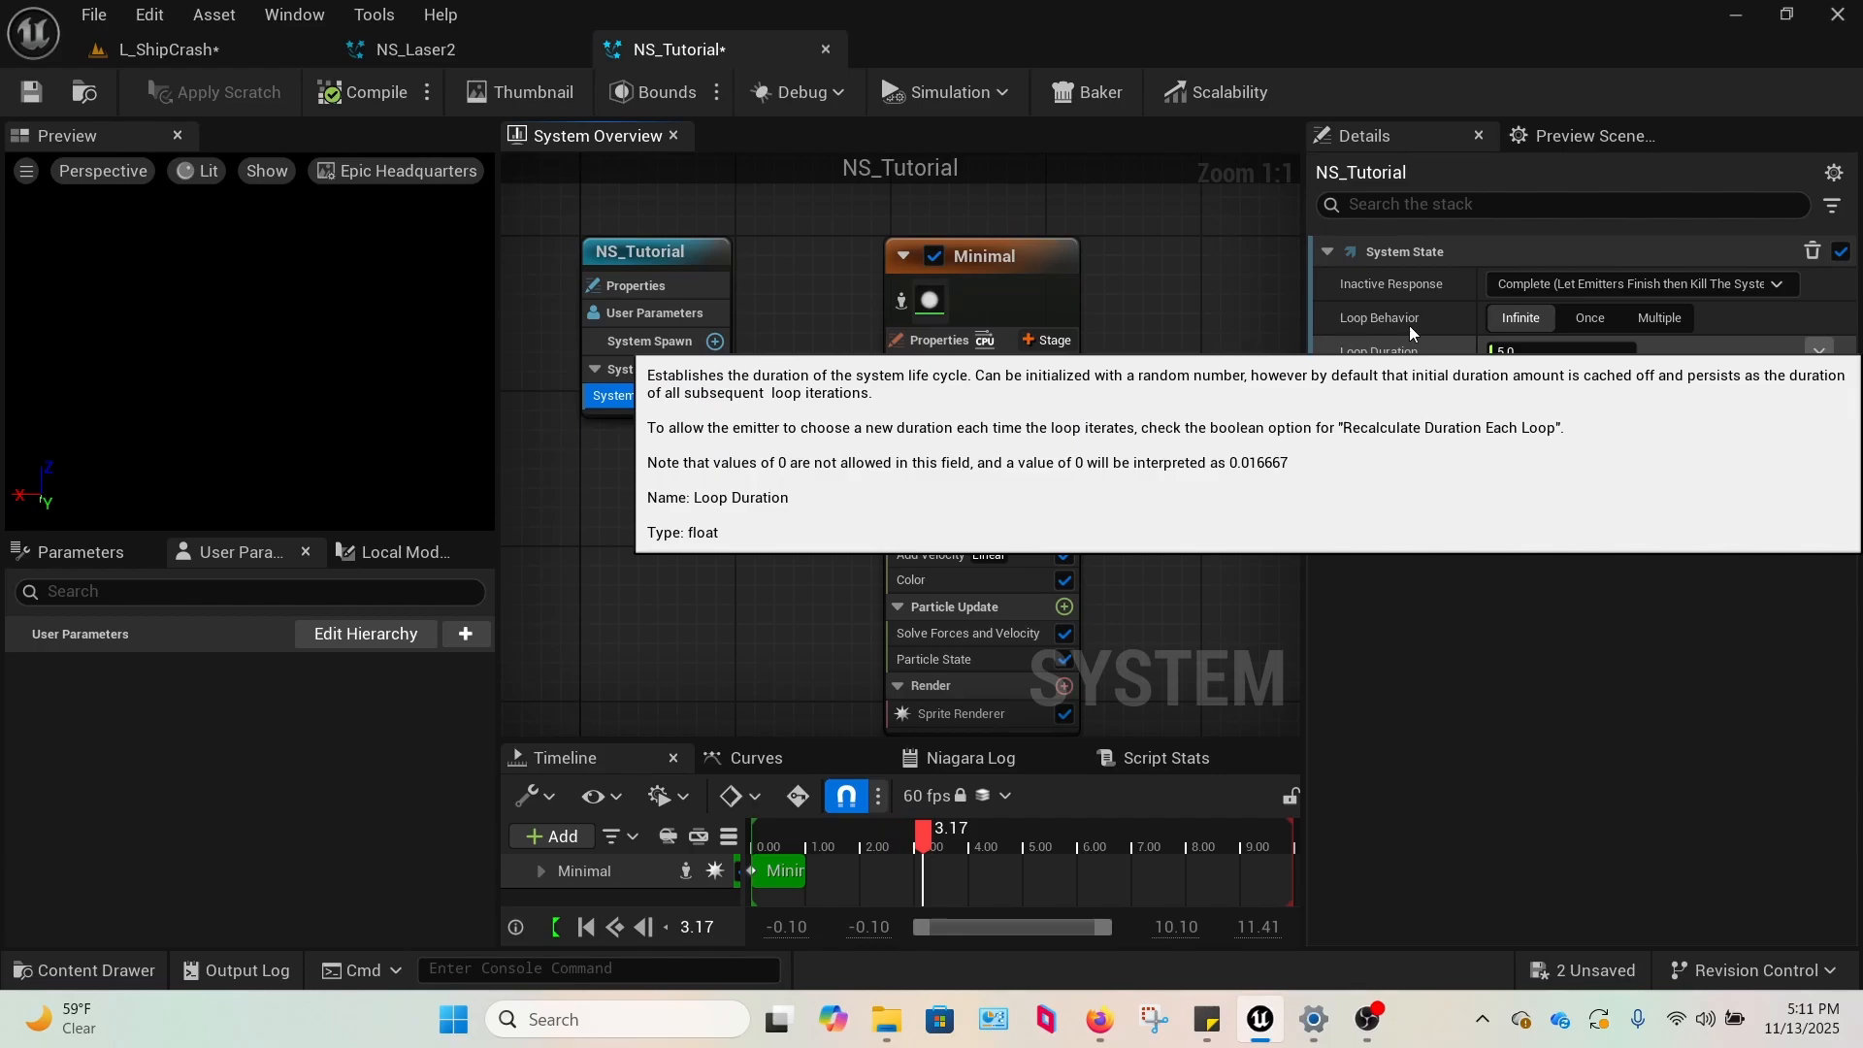
{"action": "left_click", "coordinate": [1819, 351]}
{"action": "left_click", "coordinate": [1418, 627]}
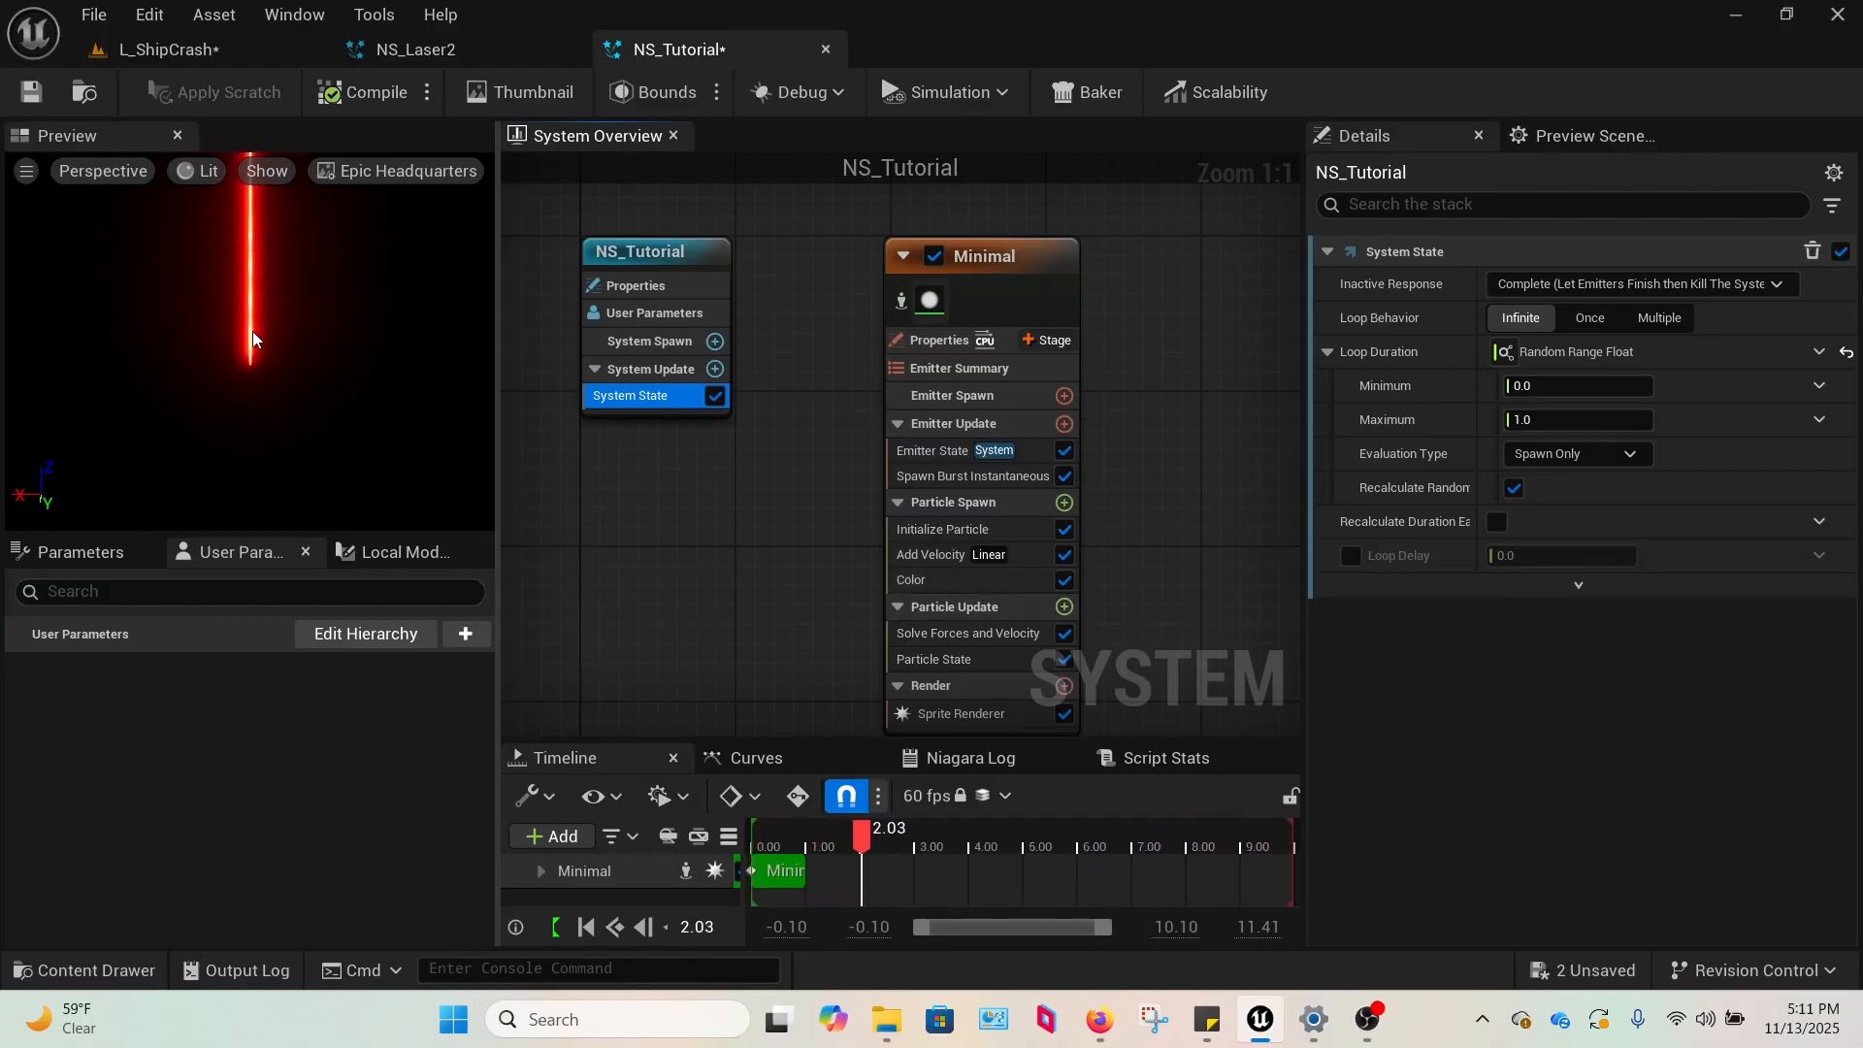
{"action": "left_click", "coordinate": [297, 396]}
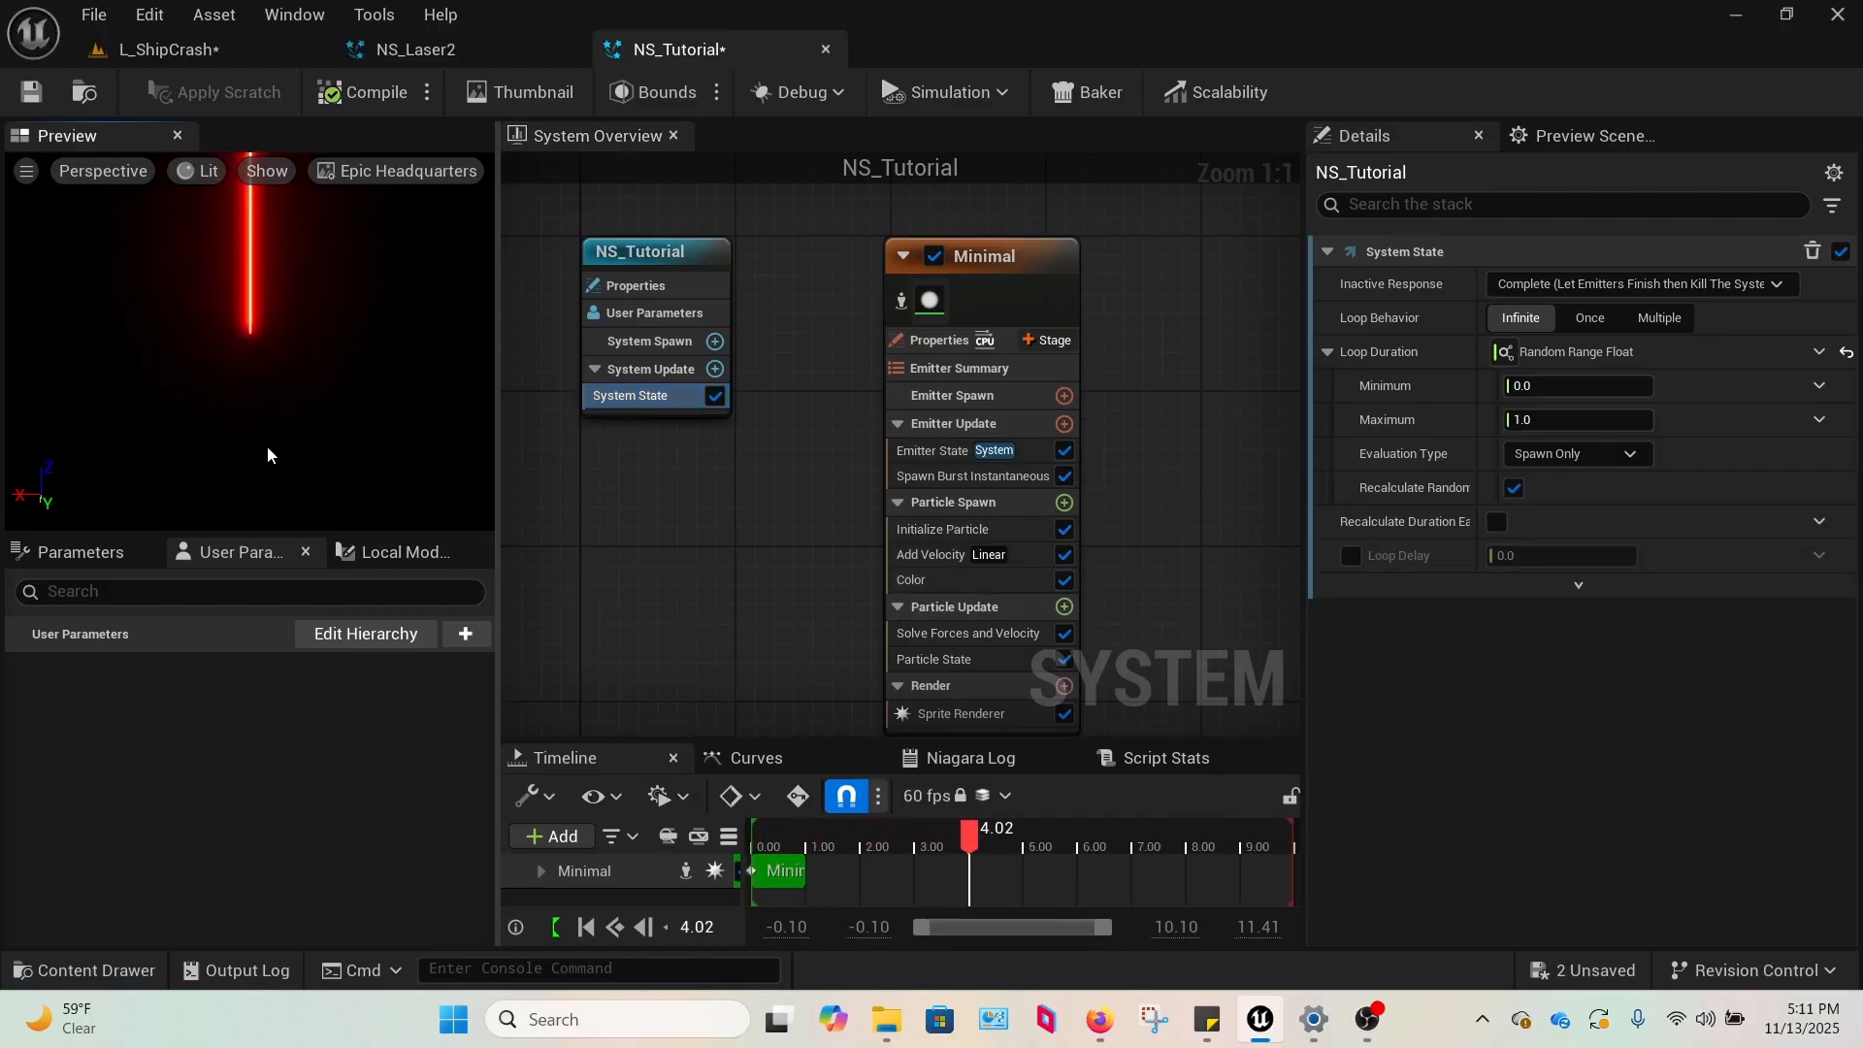
Using NS_Laser2's System State as reference, set NS_Tutorial's Loop Duration range to a minimum of 0.2 and a maximum of 0.4.
{"action": "left_click", "coordinate": [1582, 387]}
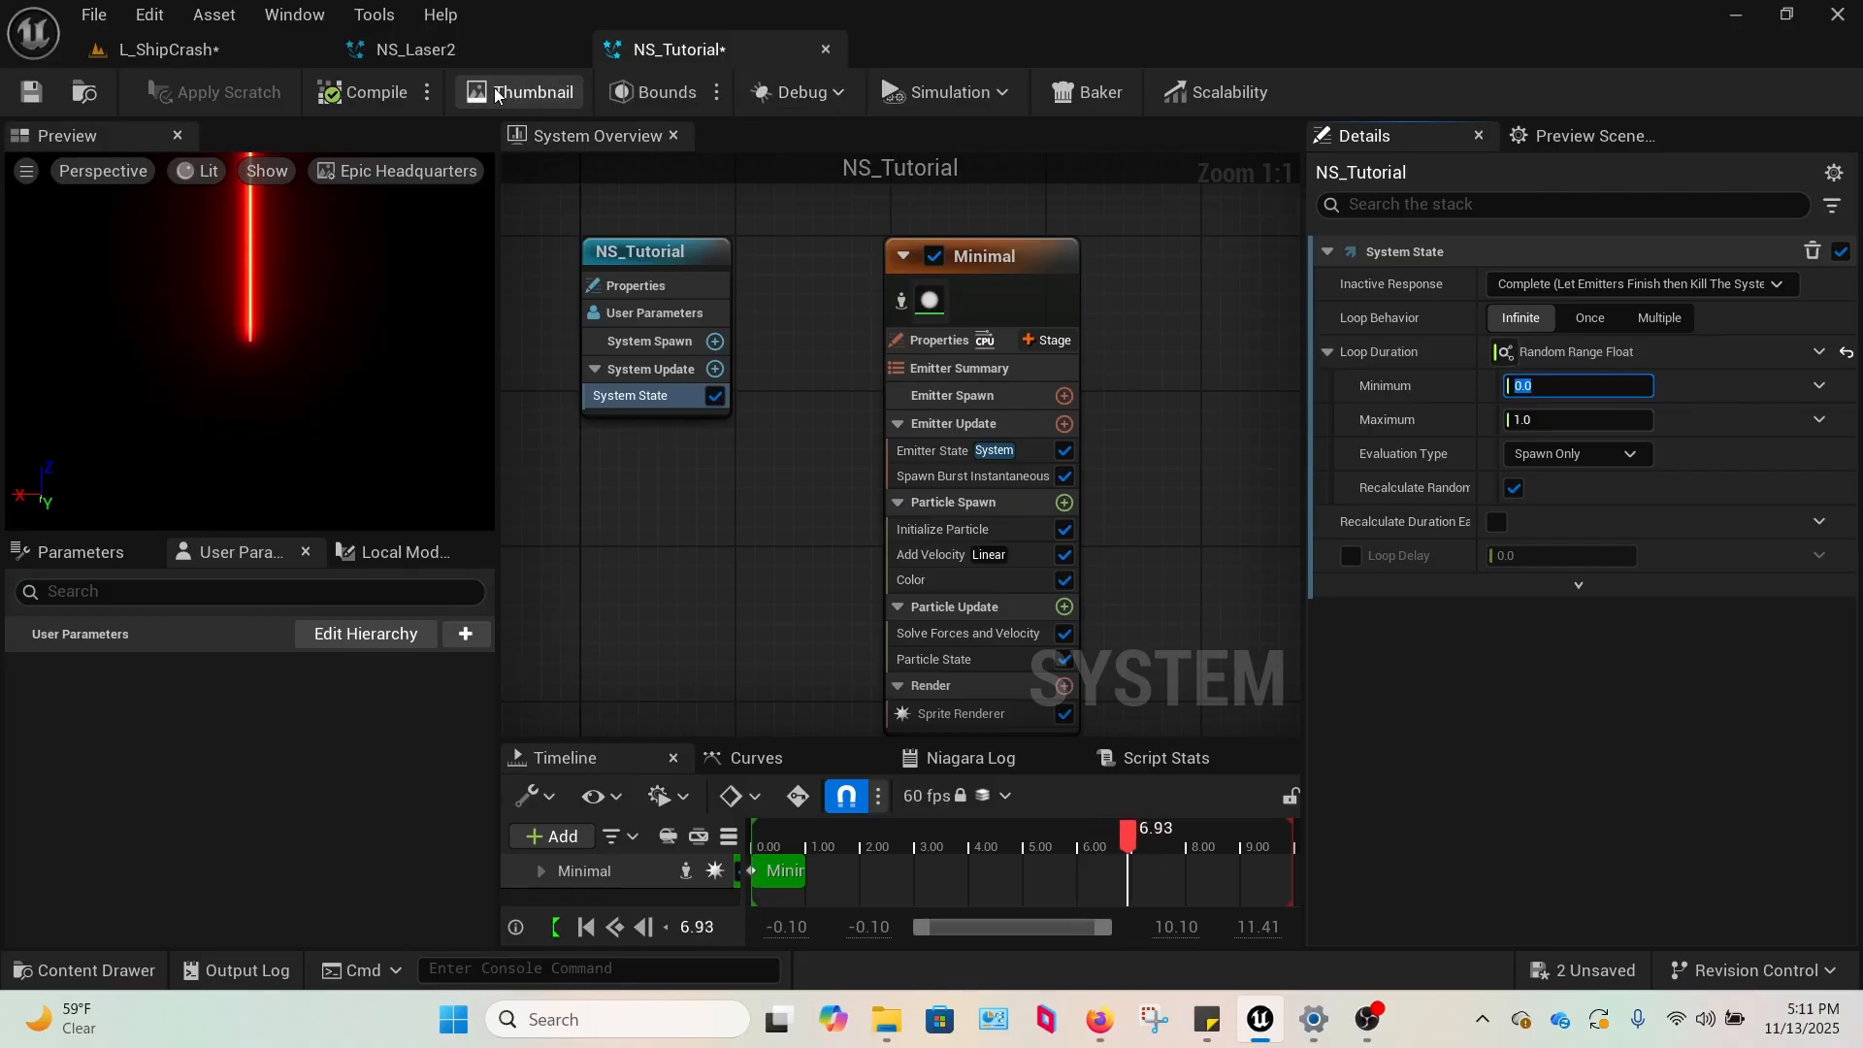
{"action": "left_click", "coordinate": [427, 49]}
{"action": "left_click", "coordinate": [595, 382]}
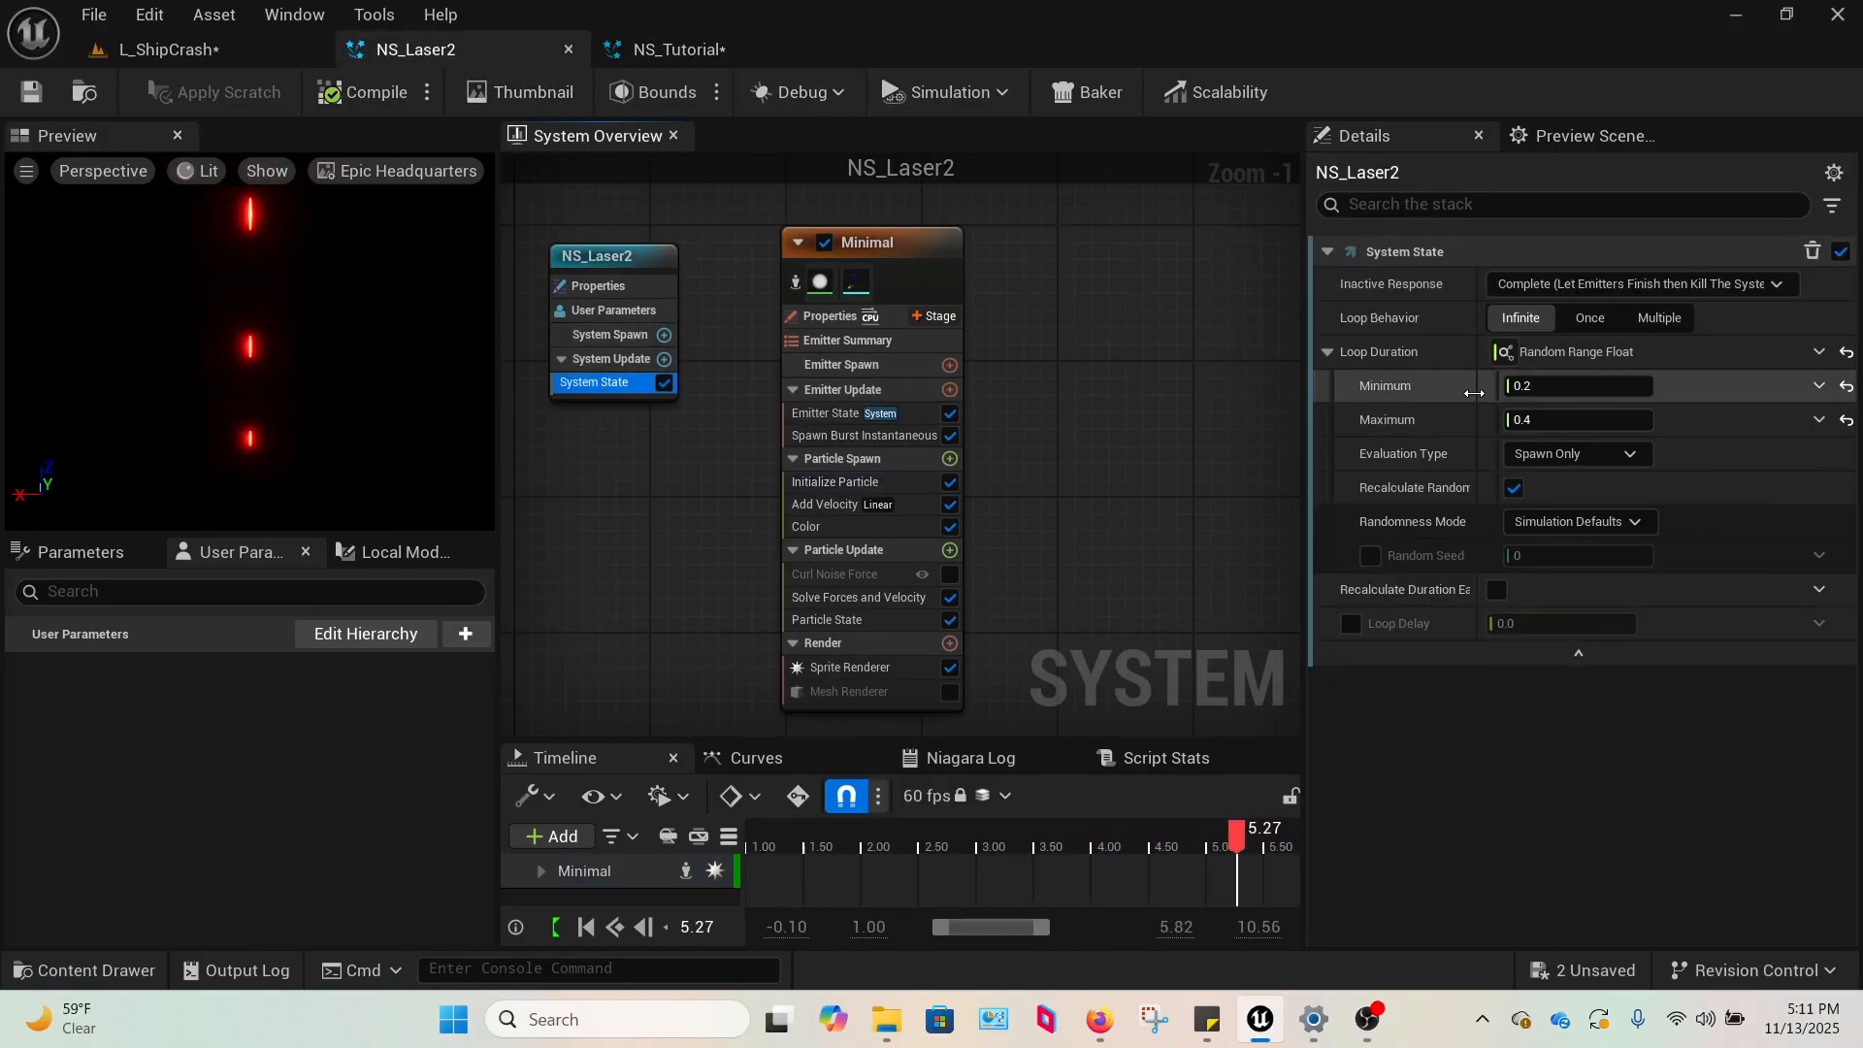
{"action": "left_click", "coordinate": [1557, 386]}
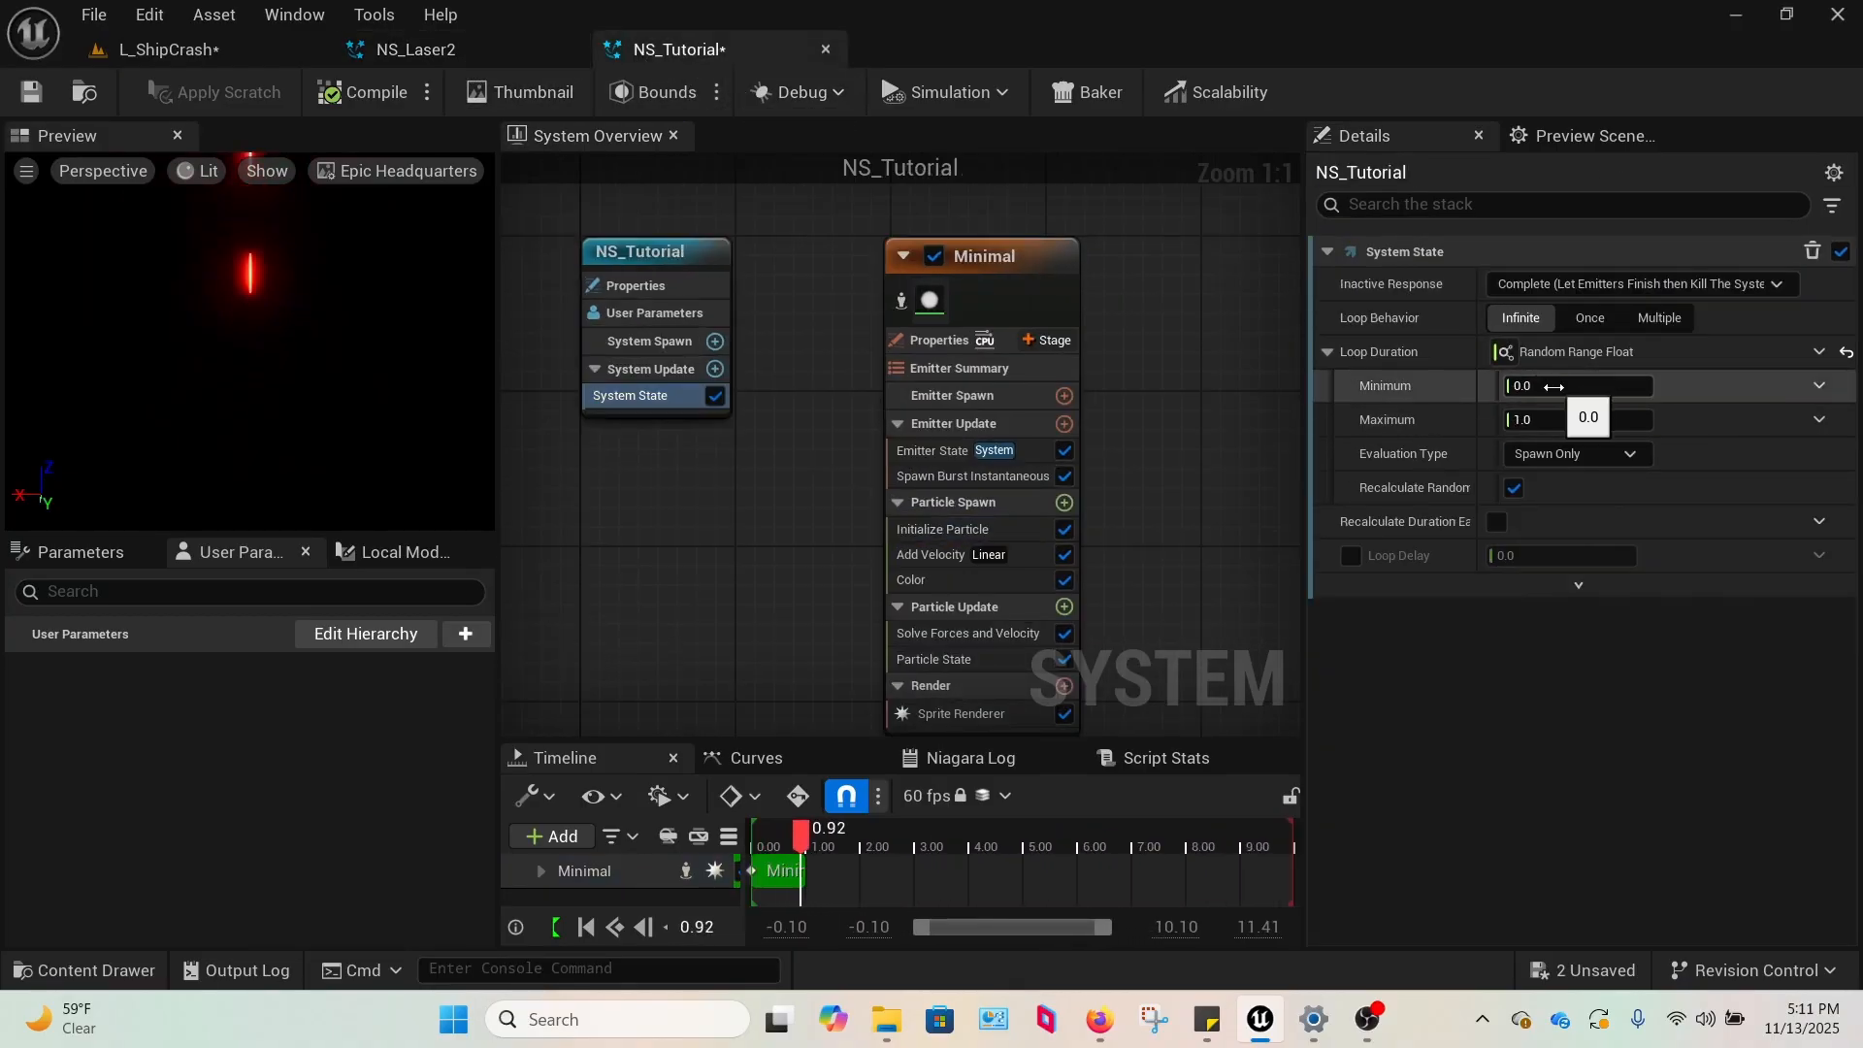
{"action": "type", "text": ".2"}
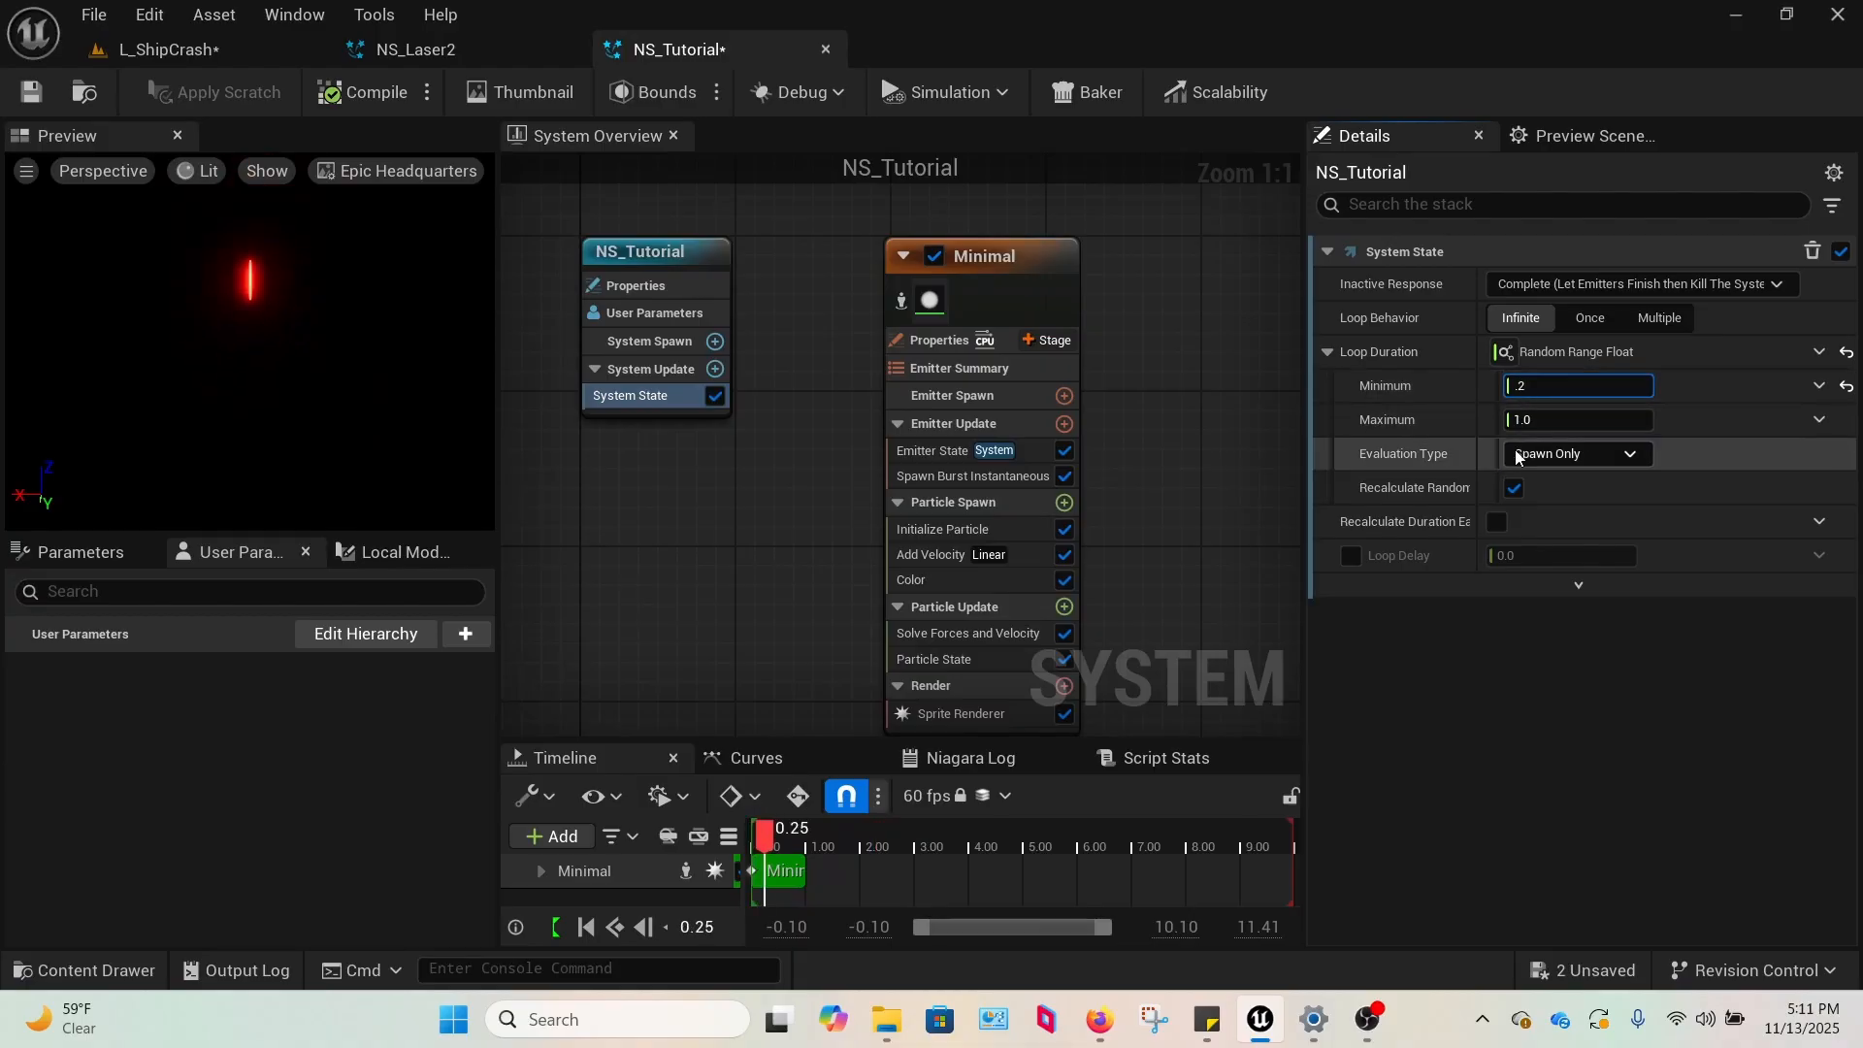
{"action": "left_click", "coordinate": [1572, 420]}
{"action": "type", "text": "."}
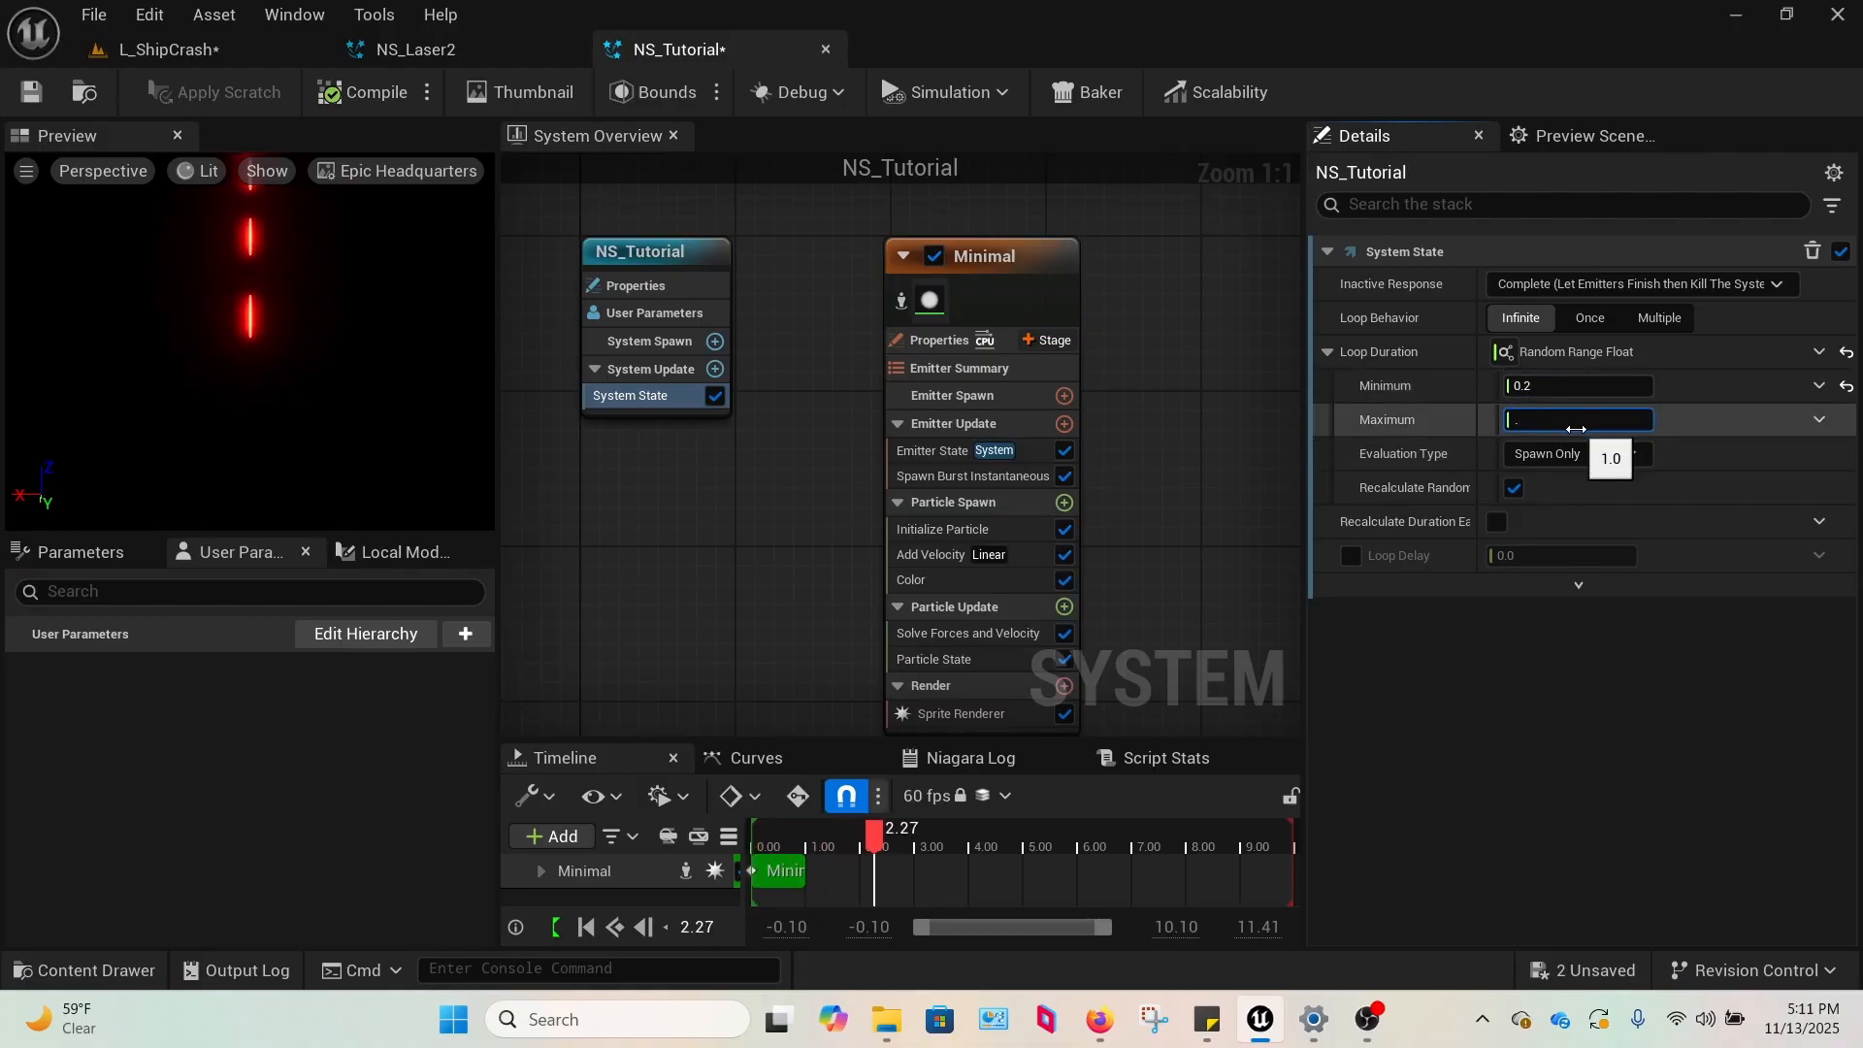
{"action": "type", "text": "4"}
{"action": "key", "text": "Return"}
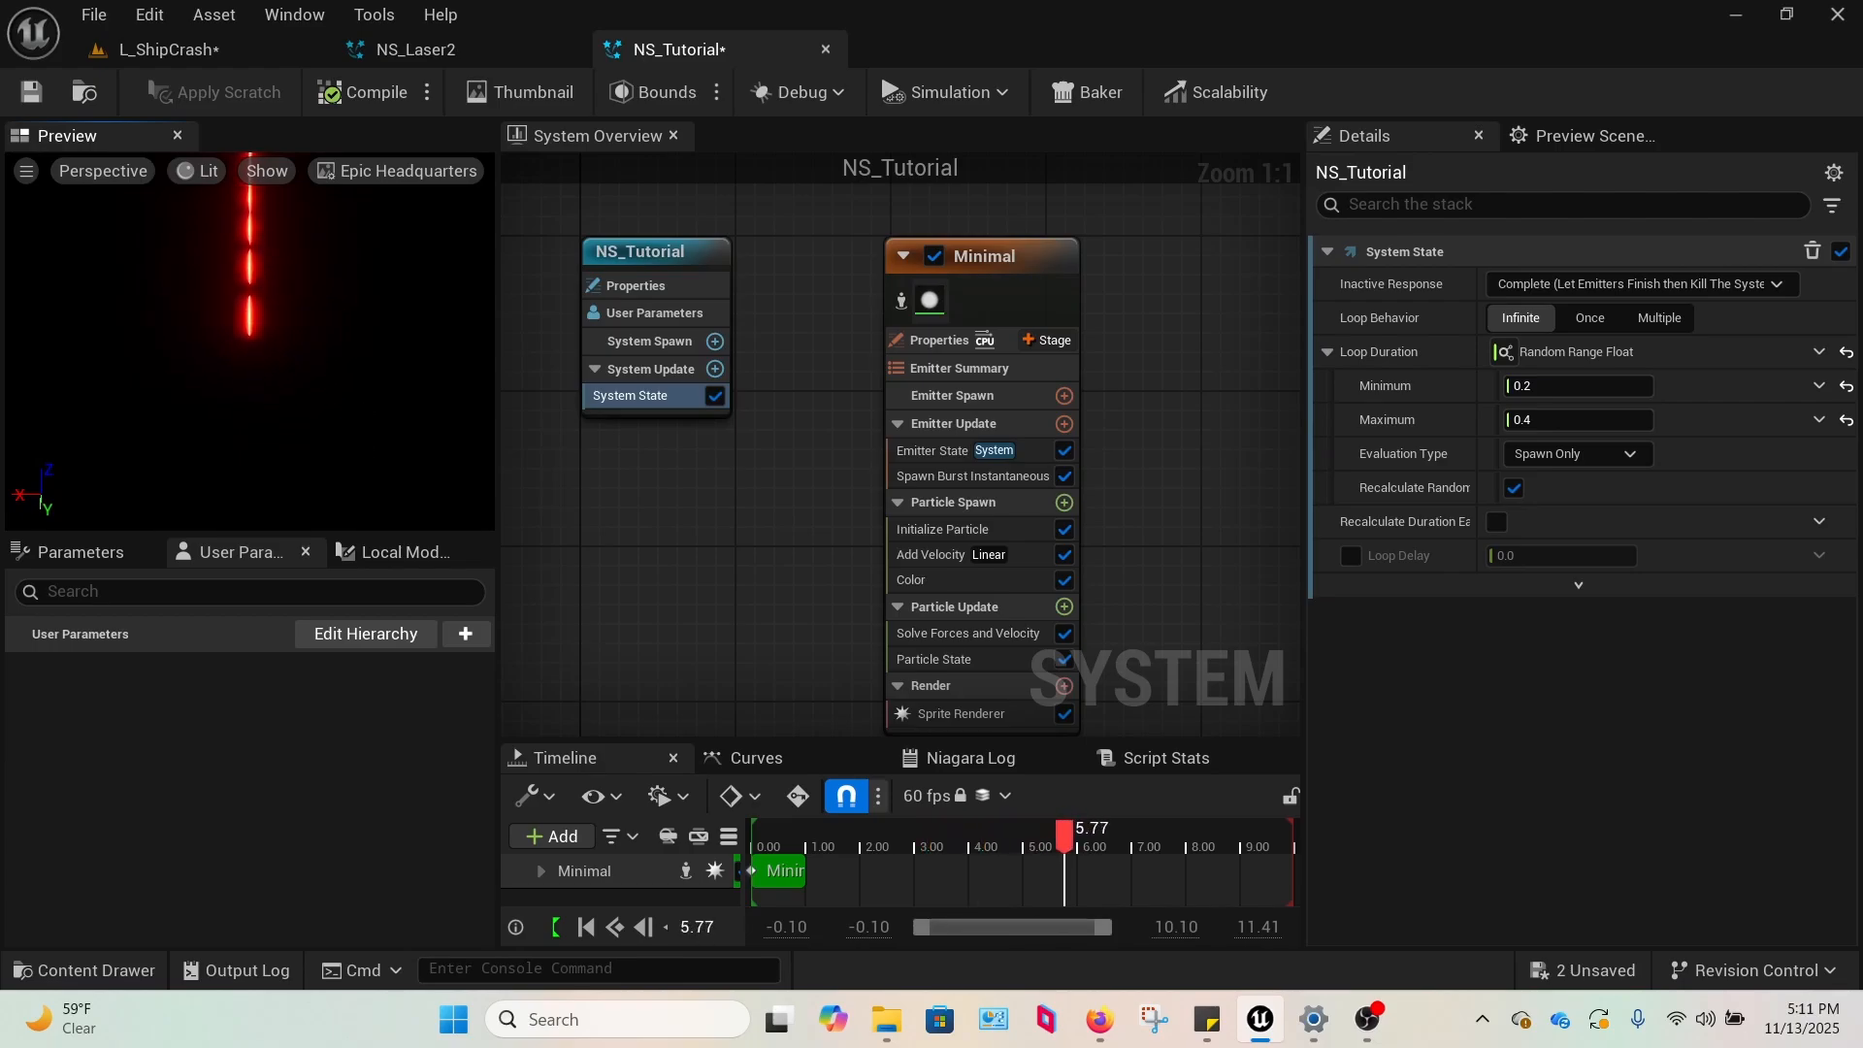
Examine the repeated laser shots of NS_Tutorial in the L_ShipCrash level, with the editor gizmos hidden.
{"action": "left_click", "coordinate": [179, 51]}
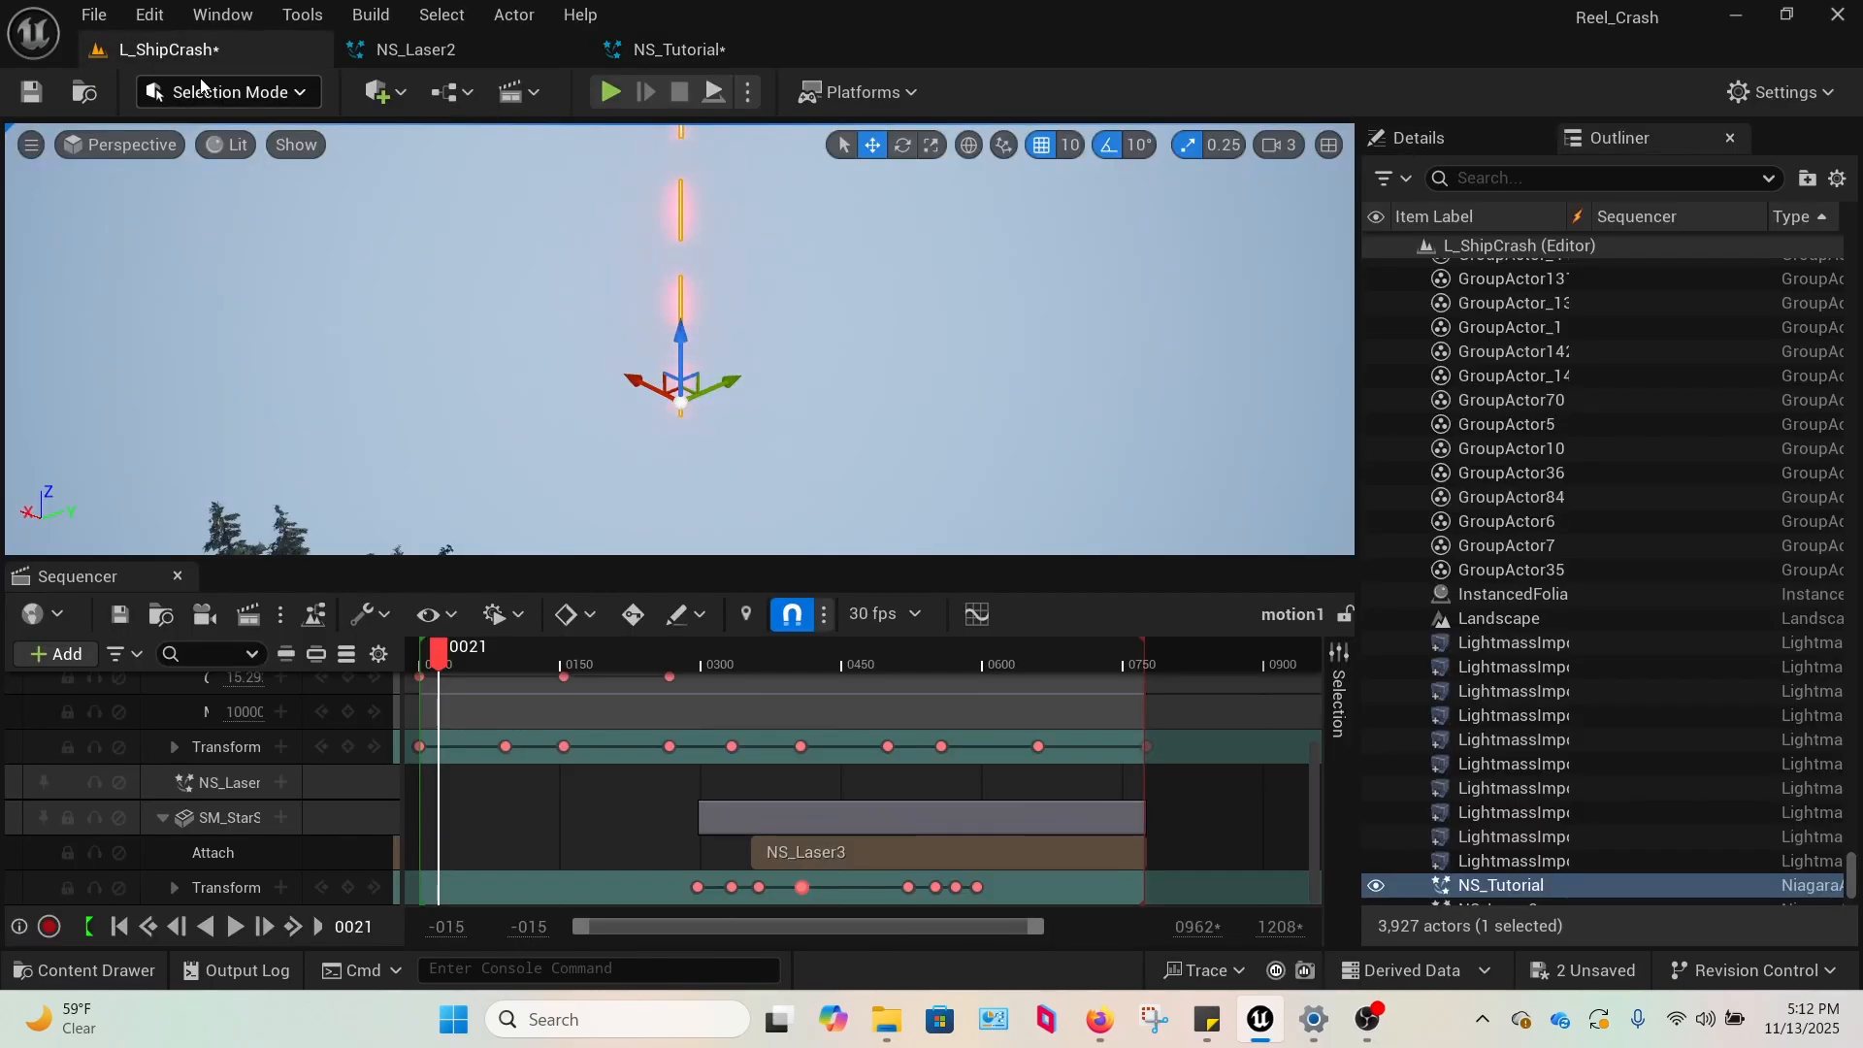
{"action": "right_click_drag", "start_coordinate": [721, 196], "coordinate": [732, 175]}
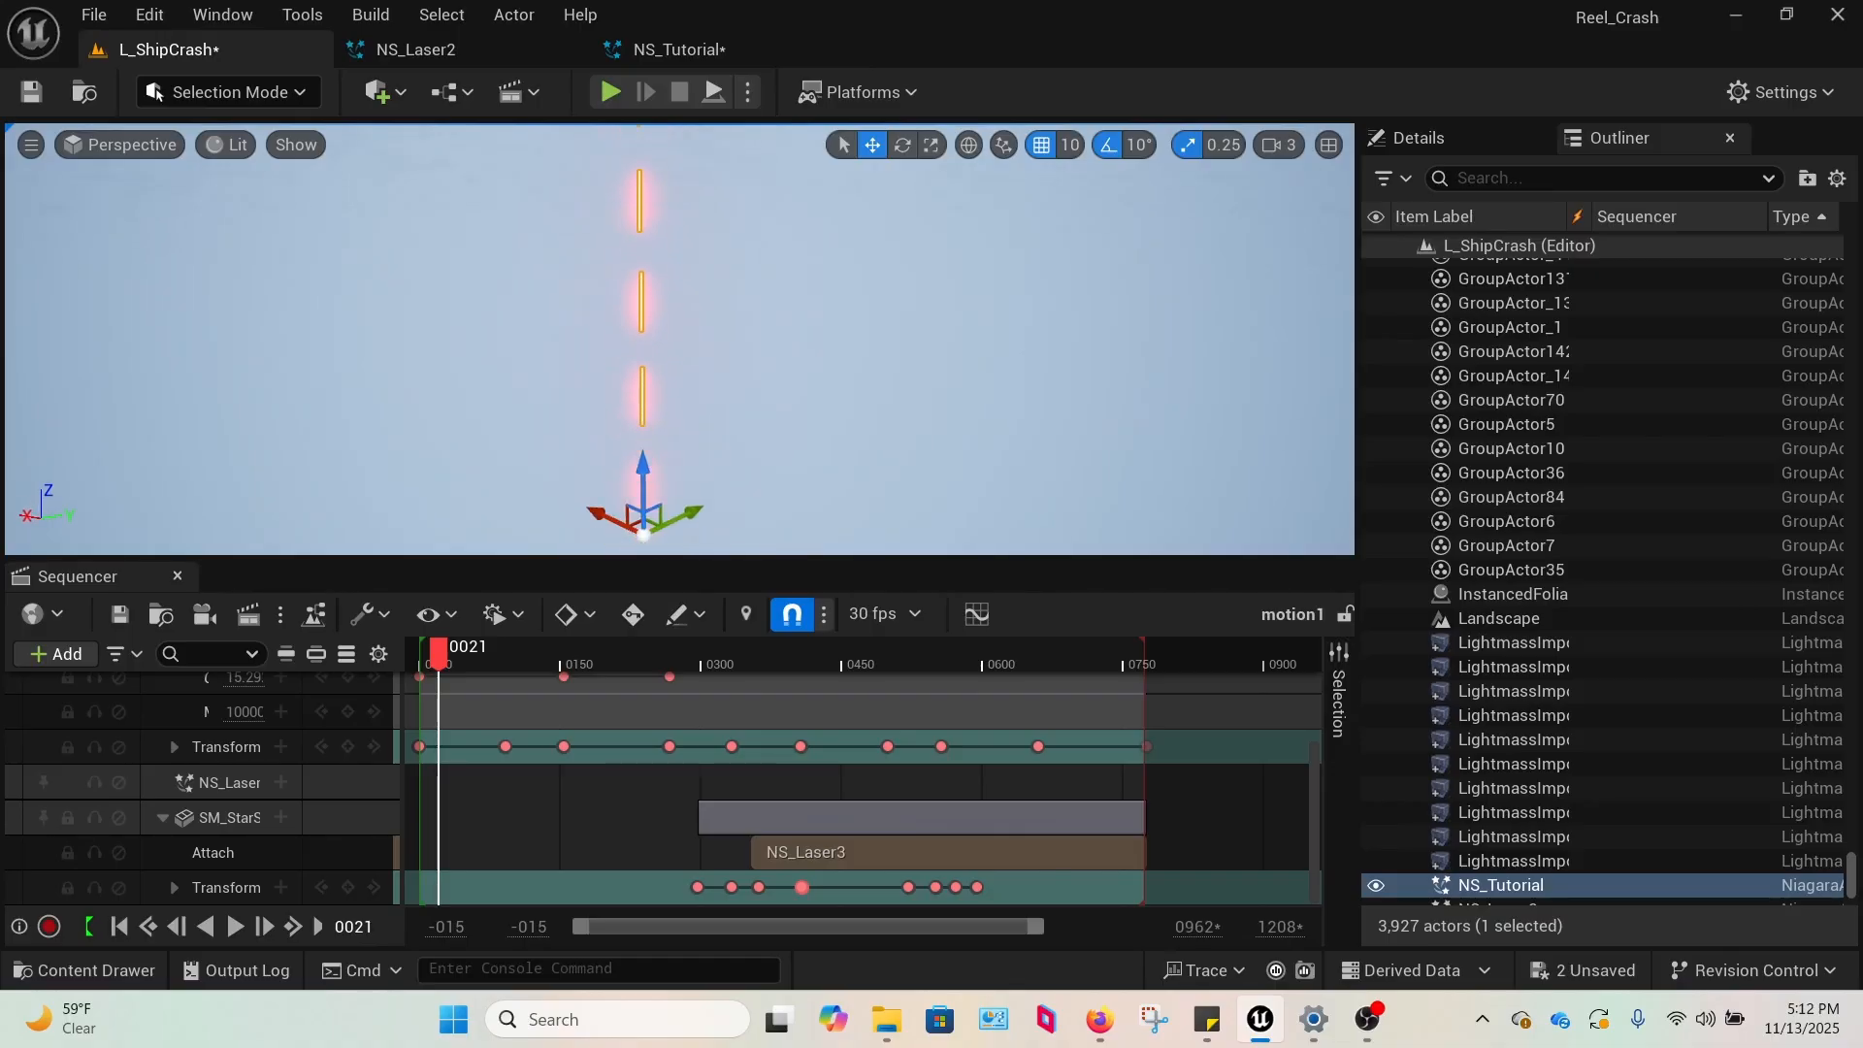
{"action": "left_click", "coordinate": [701, 50]}
{"action": "left_click", "coordinate": [165, 51]}
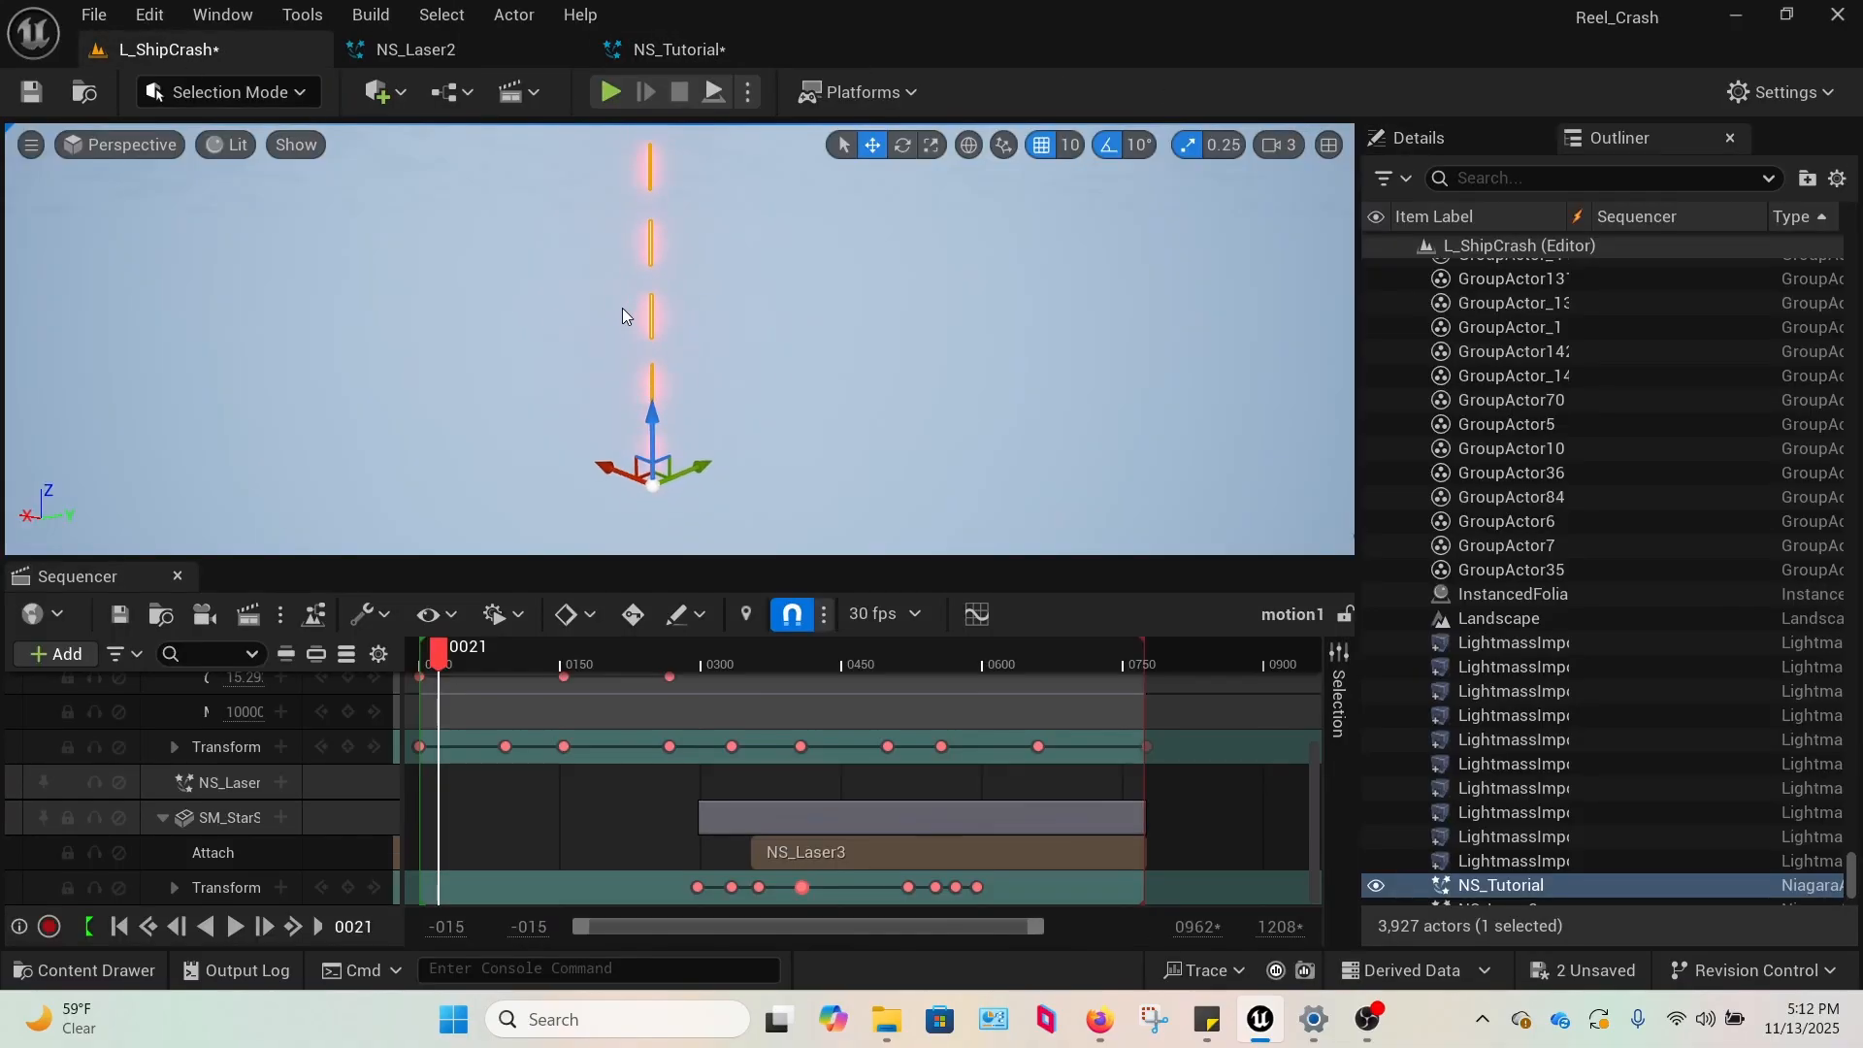
{"action": "scroll", "coordinate": [615, 288], "scroll_direction": "down", "scroll_amount": 5}
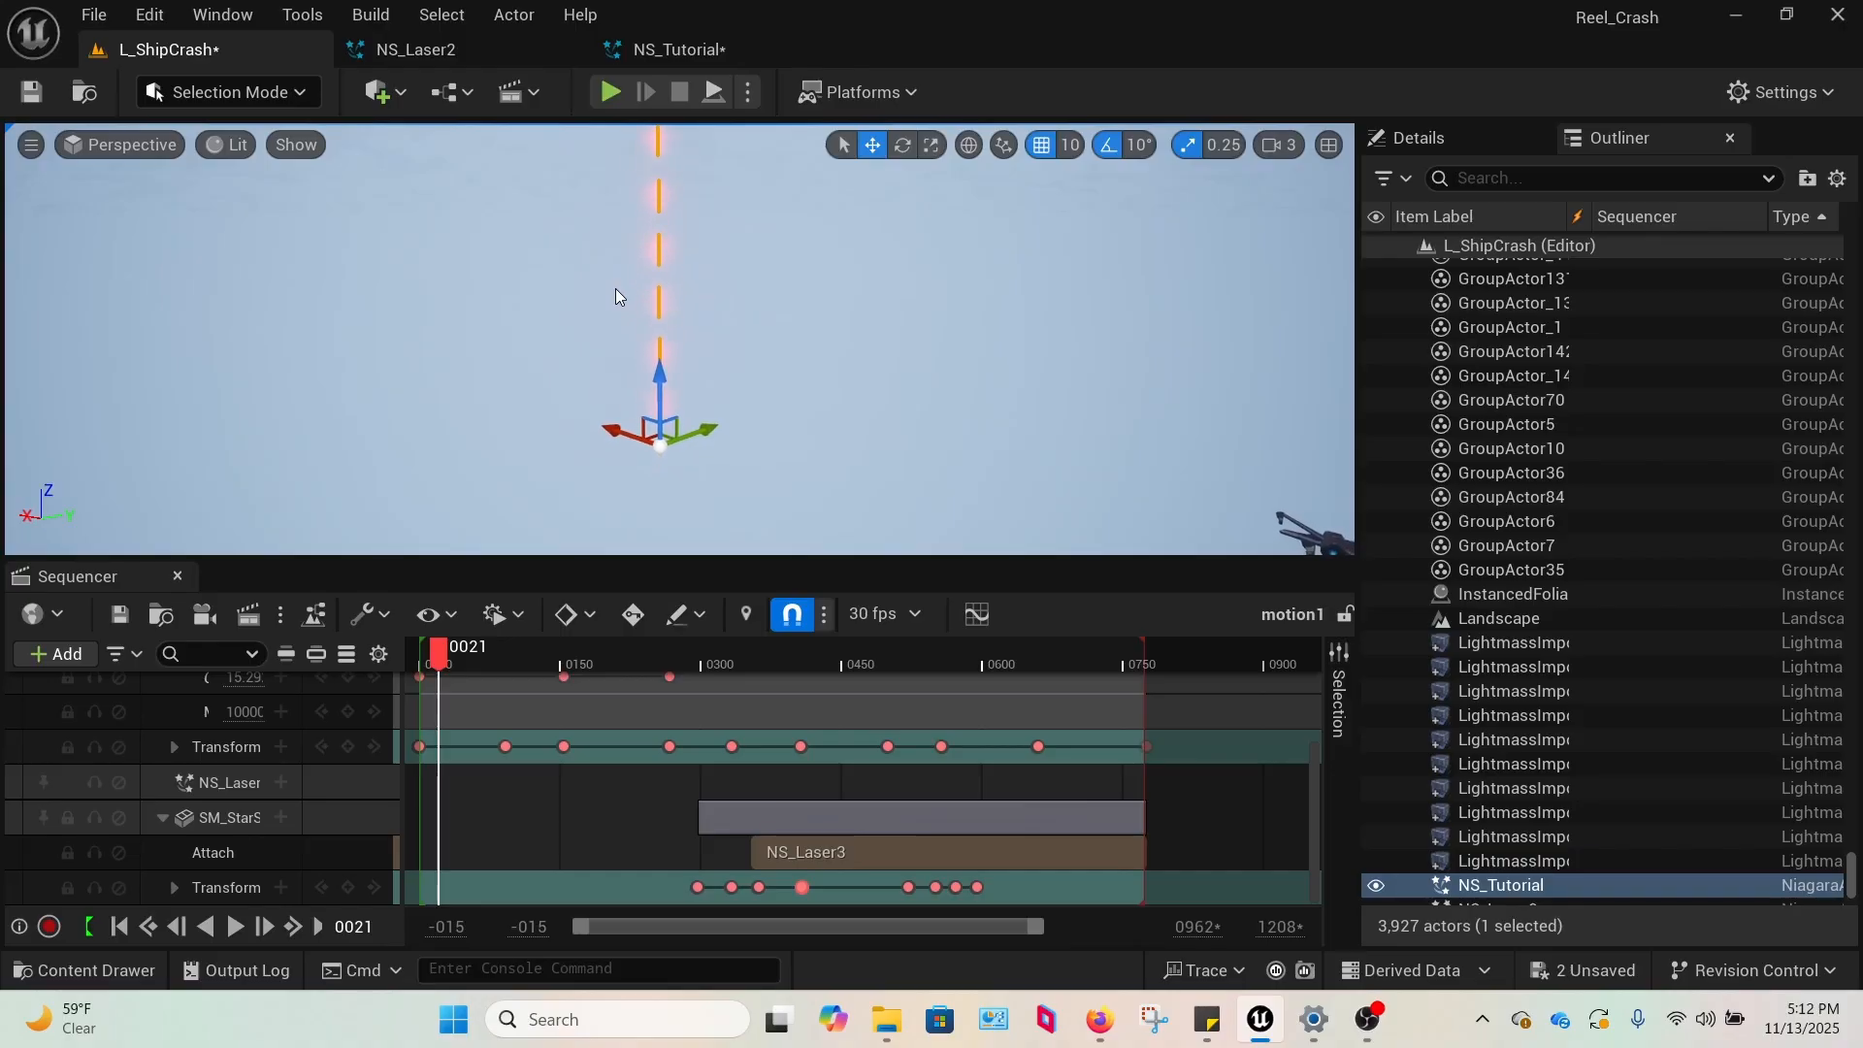
{"action": "right_click_drag", "start_coordinate": [634, 304], "coordinate": [627, 285]}
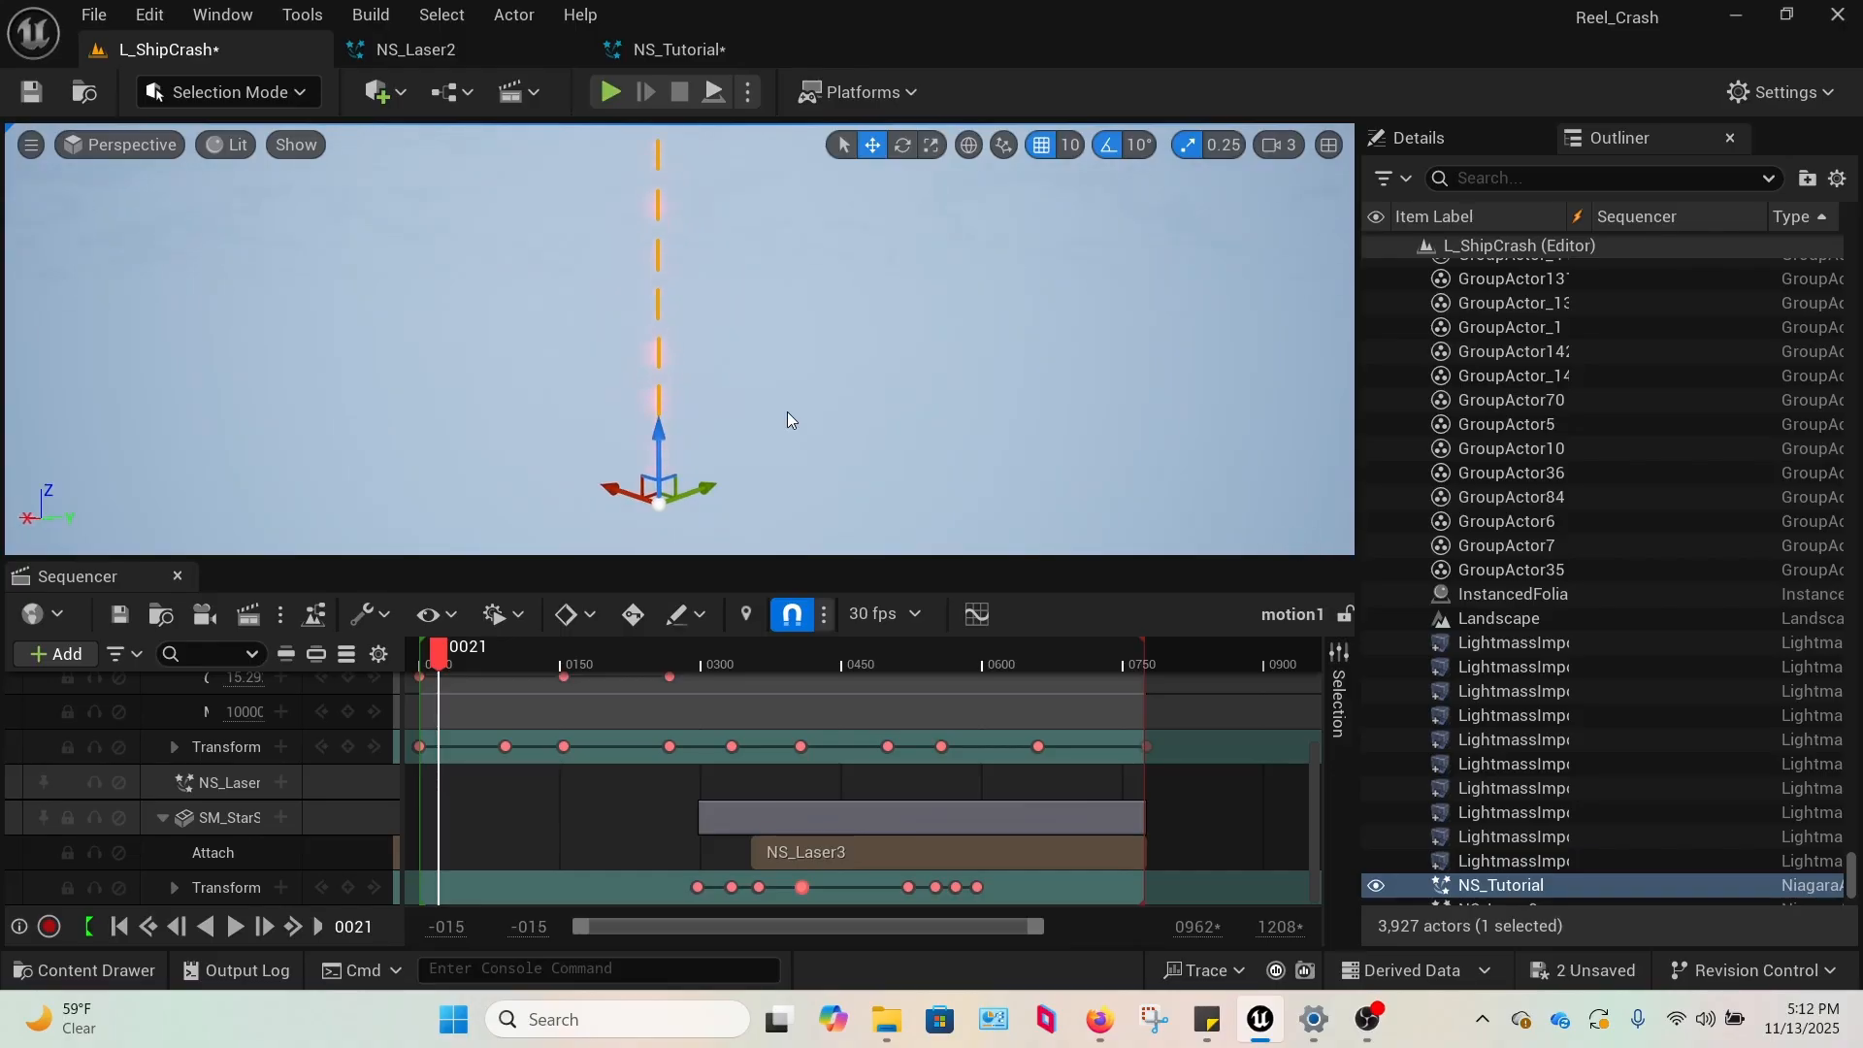
{"action": "key", "text": "g"}
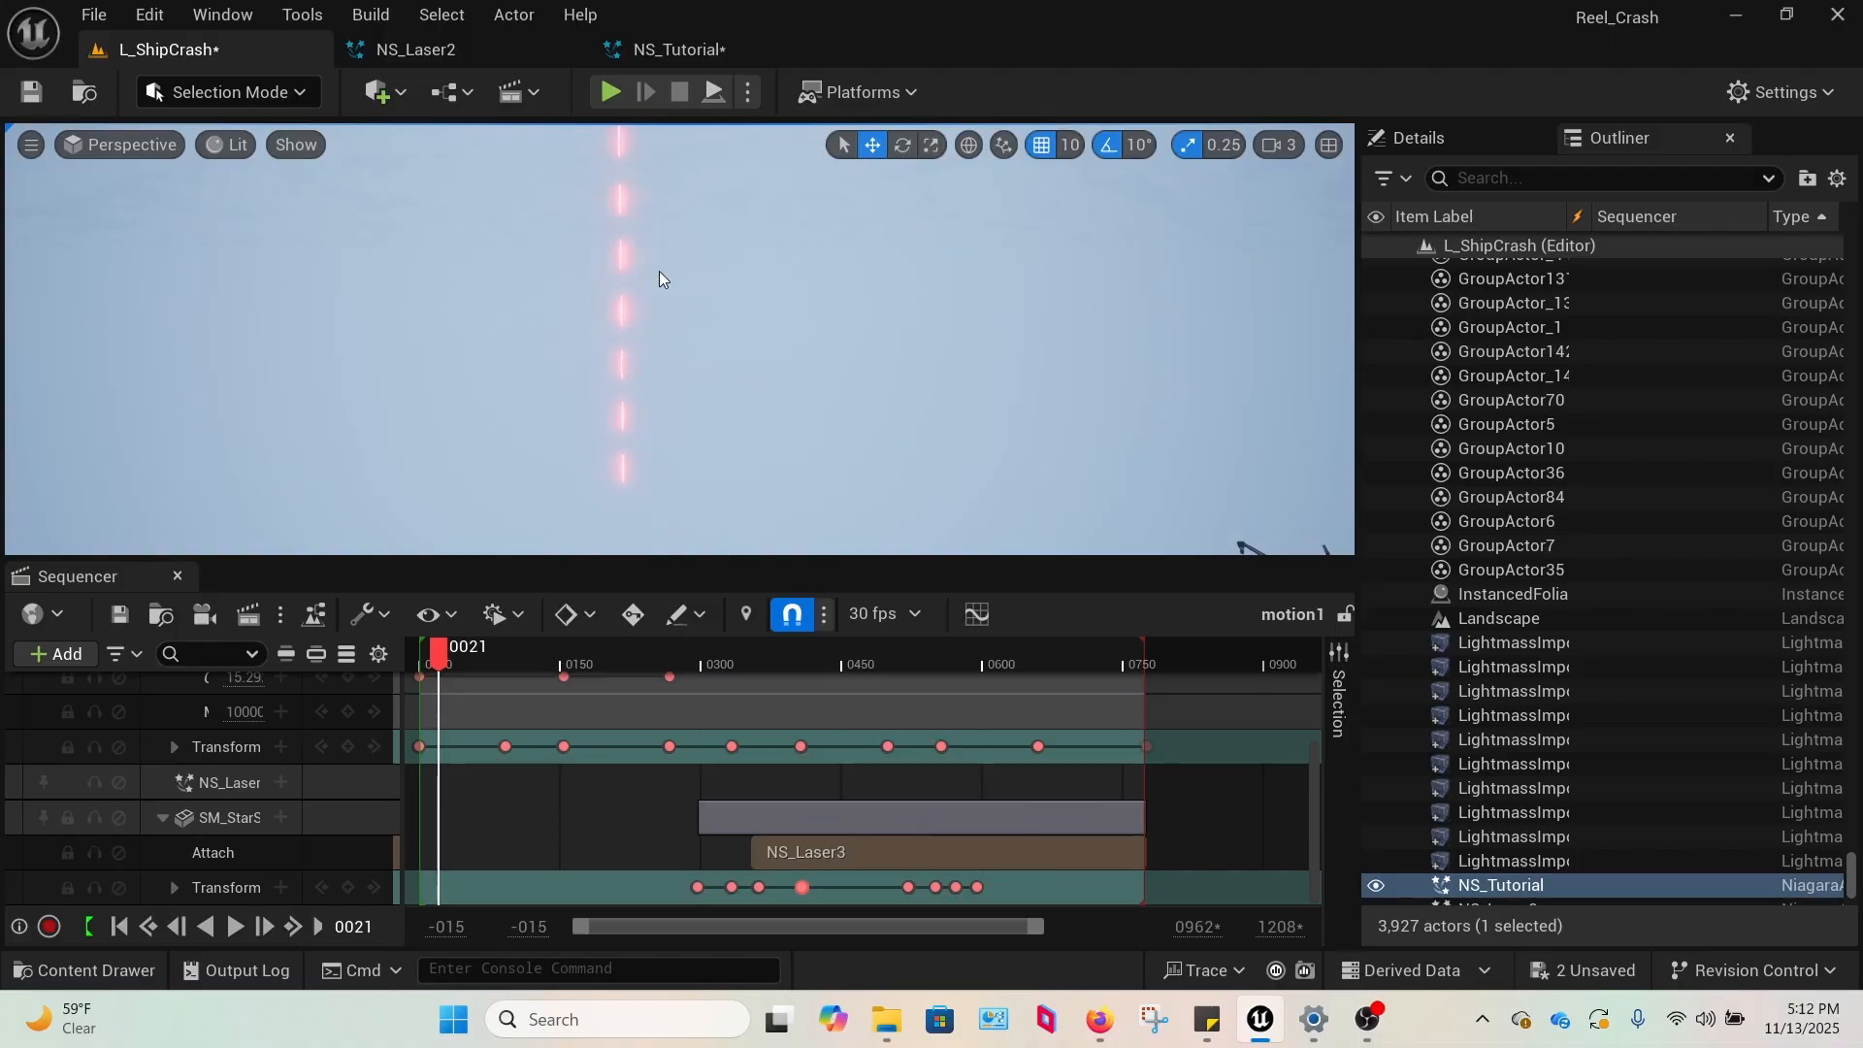
Set the Z velocity in the Minimal emitter's Add Velocity module to 5000 and check the bolts in the L_ShipCrash level.
{"action": "left_click", "coordinate": [679, 48]}
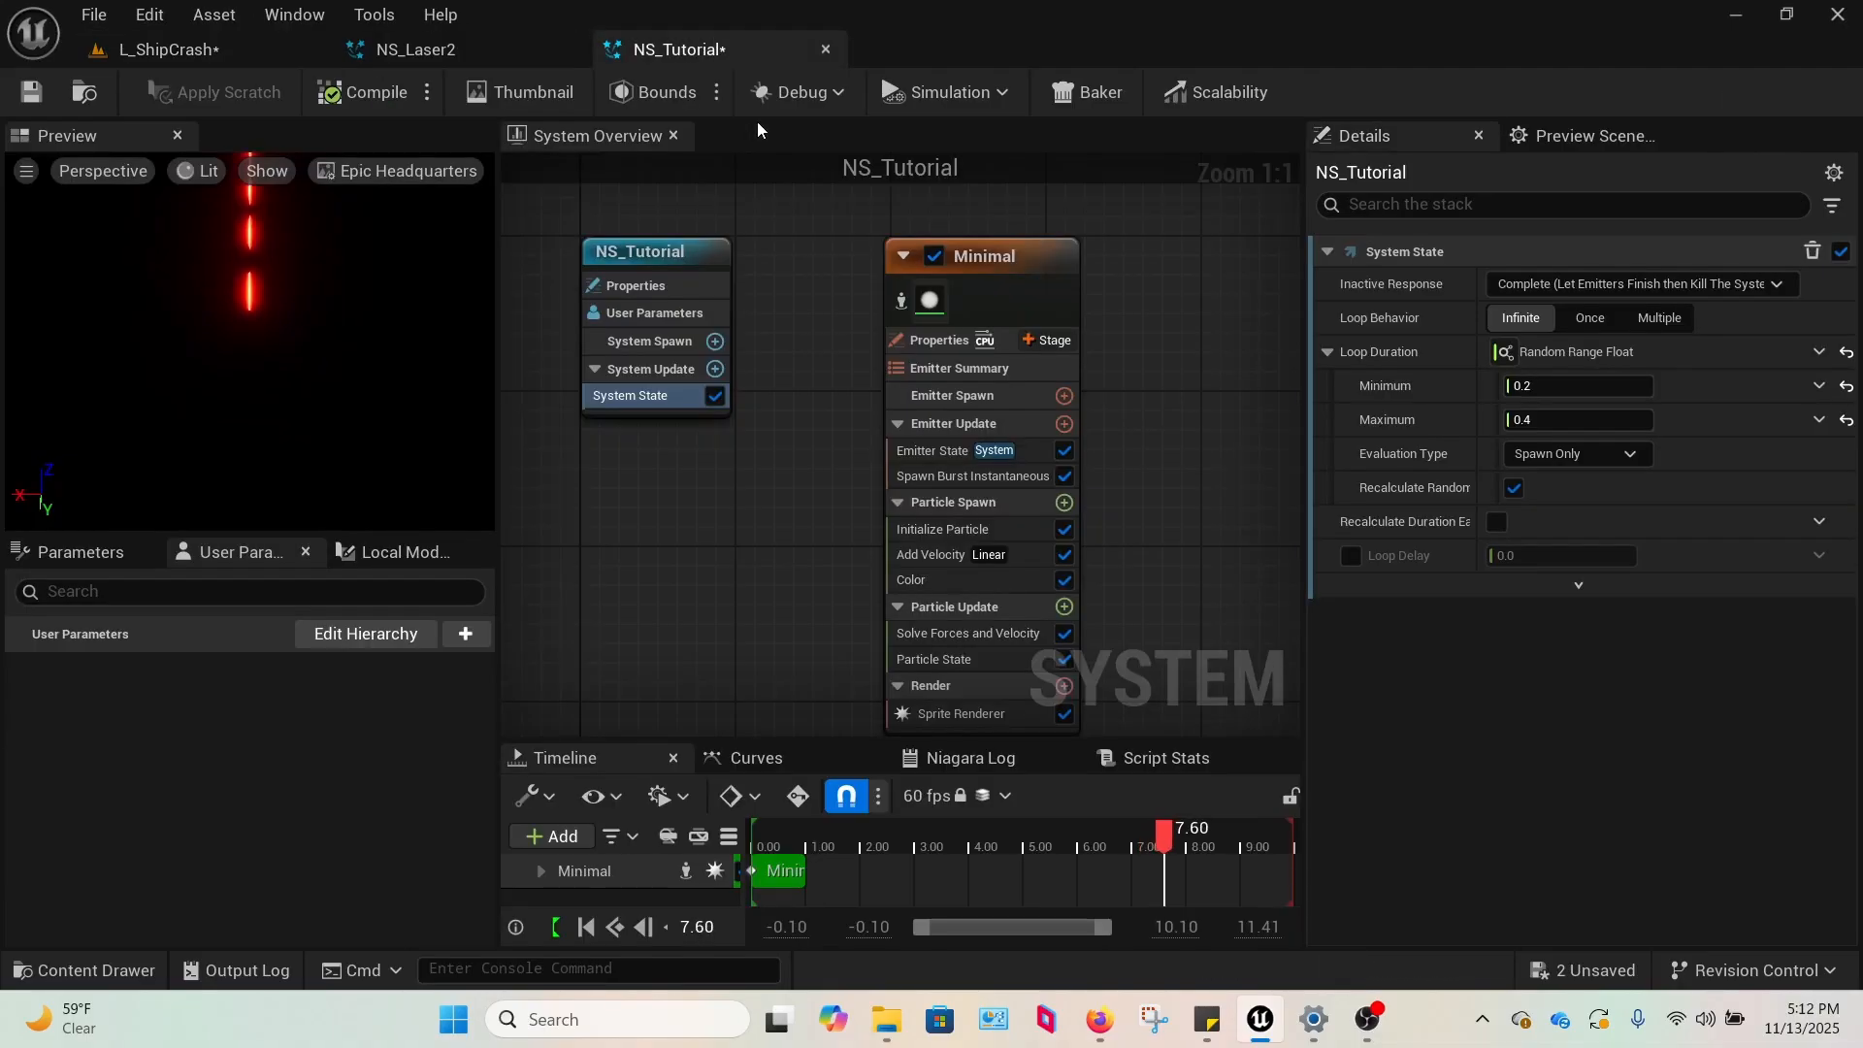
{"action": "left_click", "coordinate": [970, 554]}
{"action": "left_click", "coordinate": [1749, 349]}
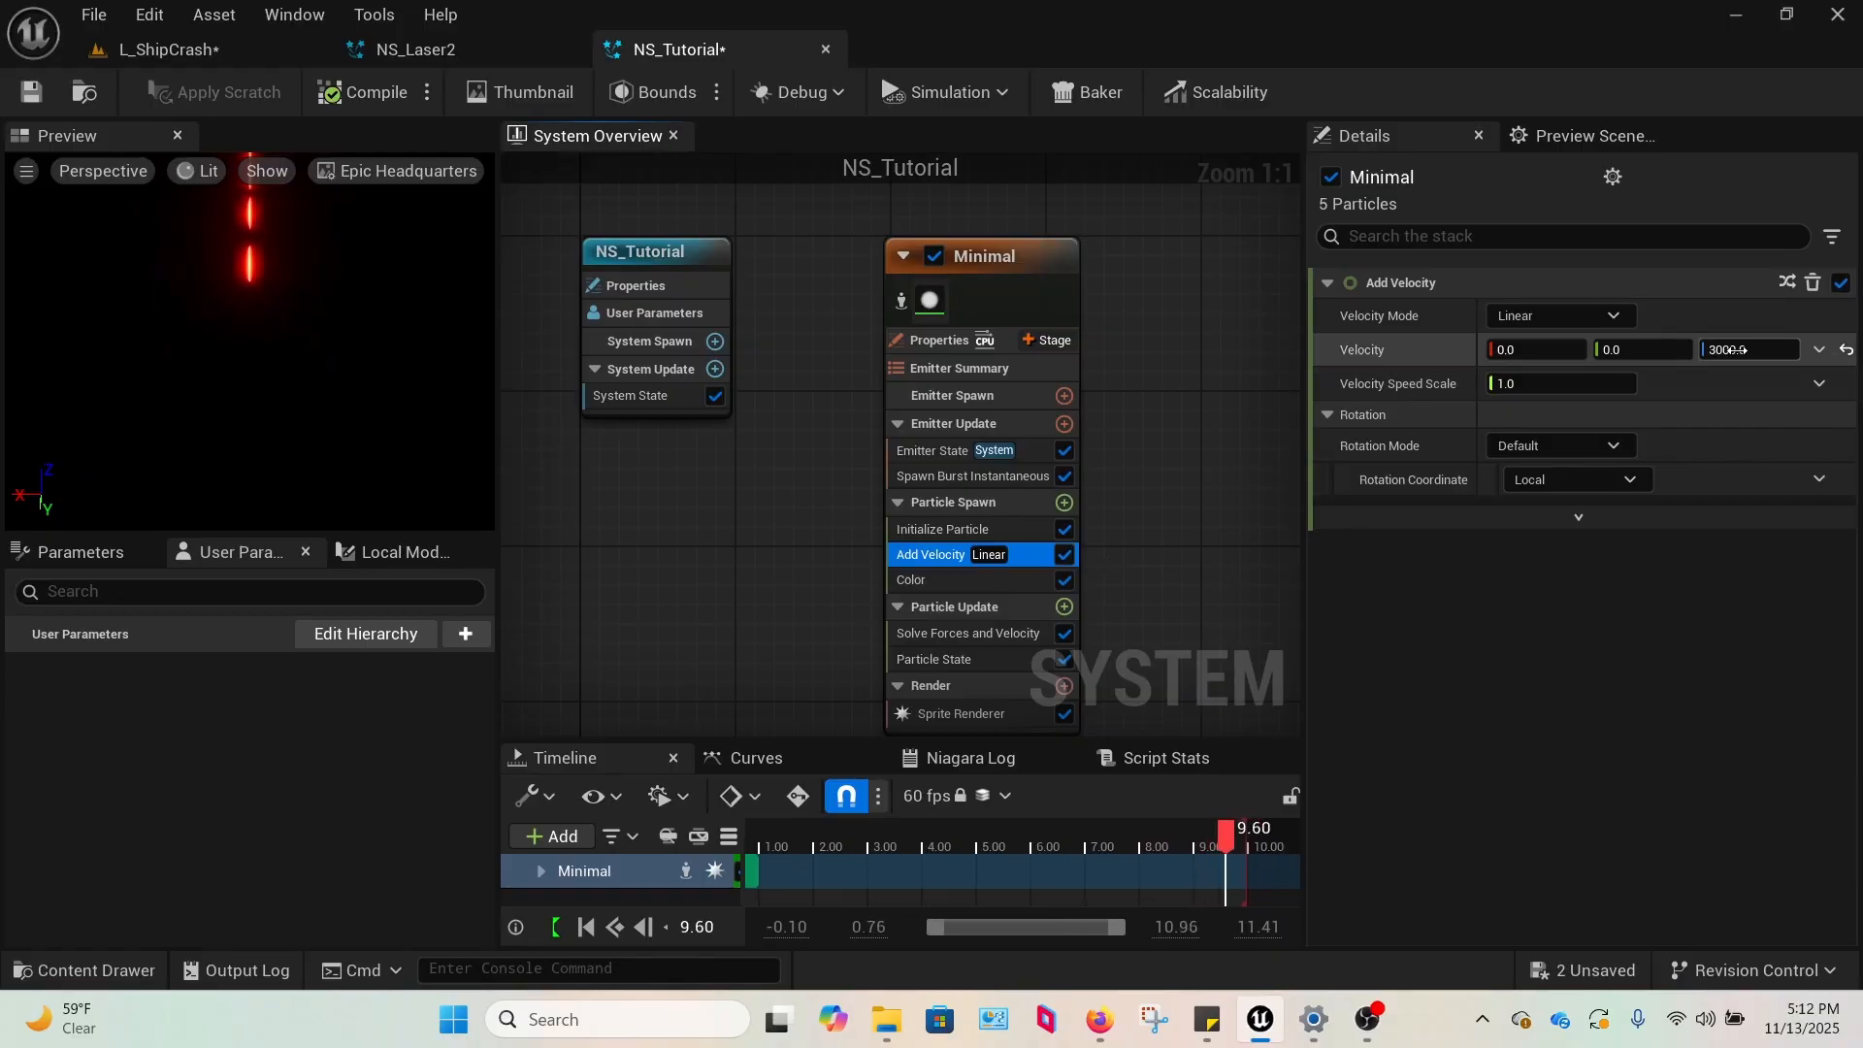
{"action": "type", "text": "5000"}
{"action": "key", "text": "Return"}
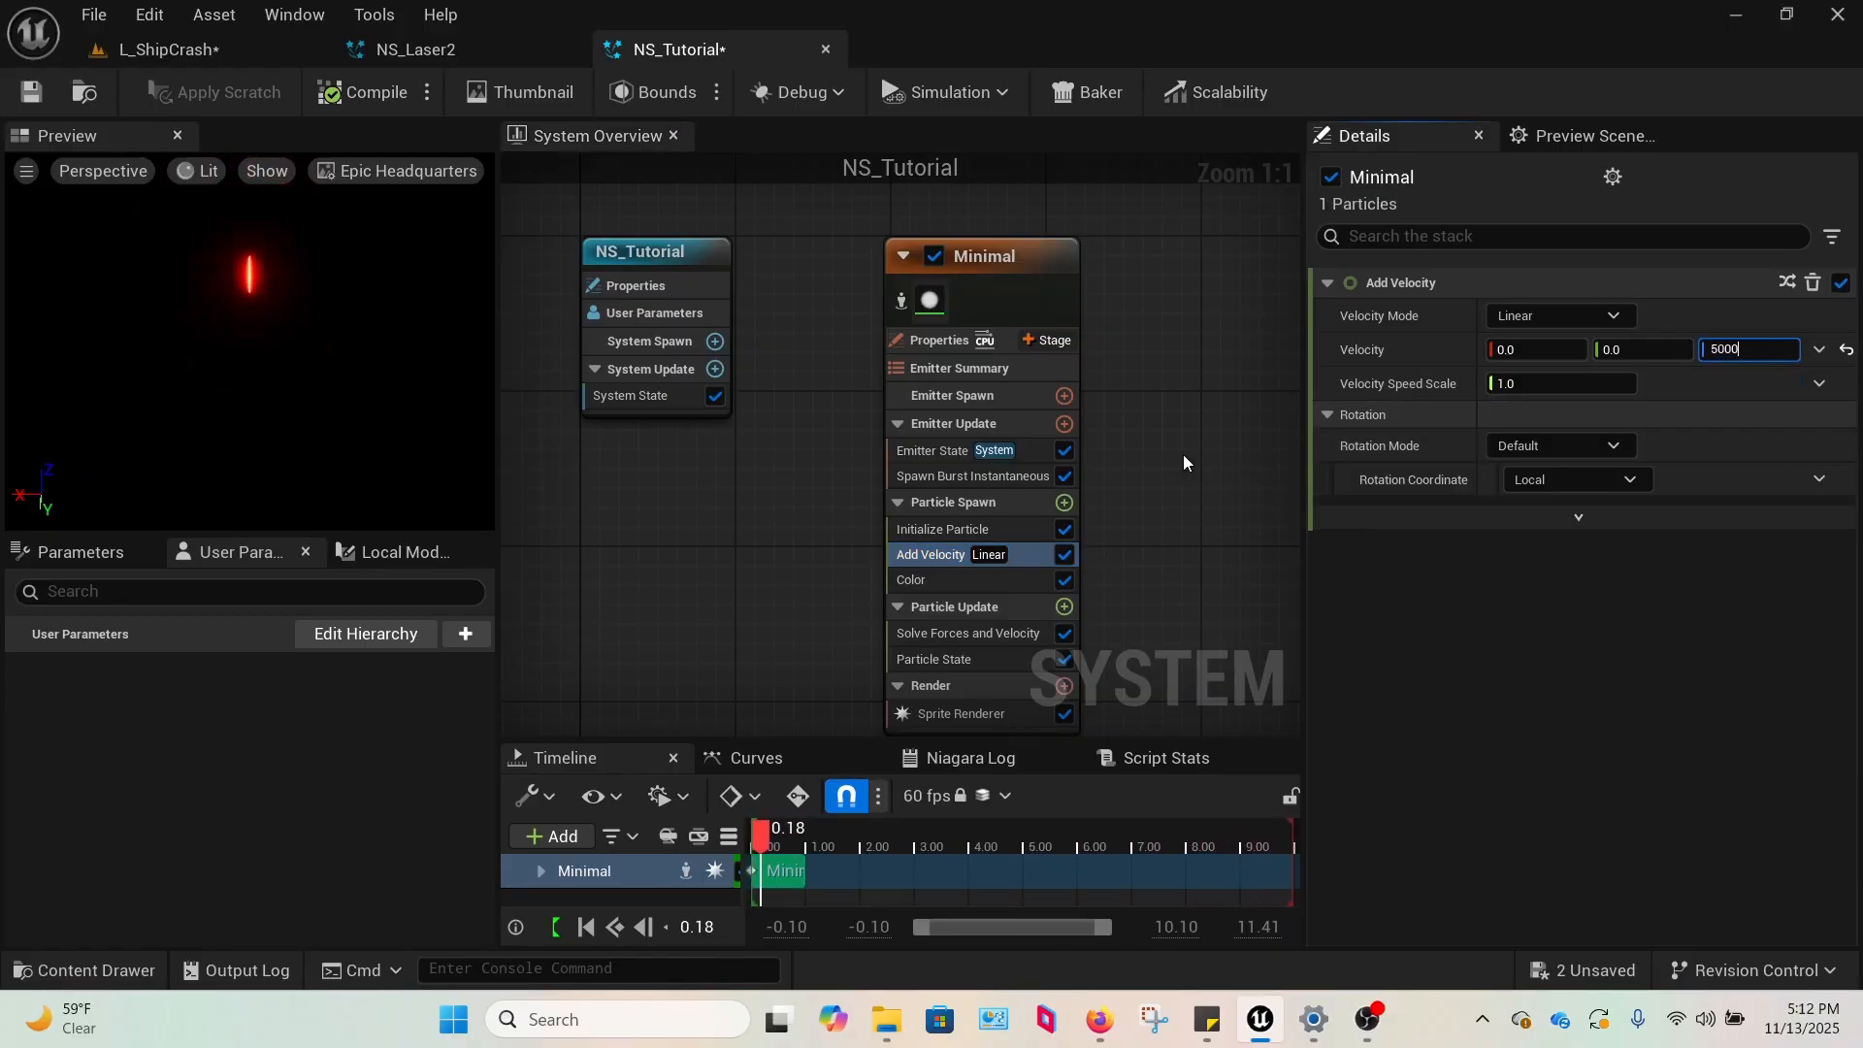
{"action": "left_click", "coordinate": [225, 48]}
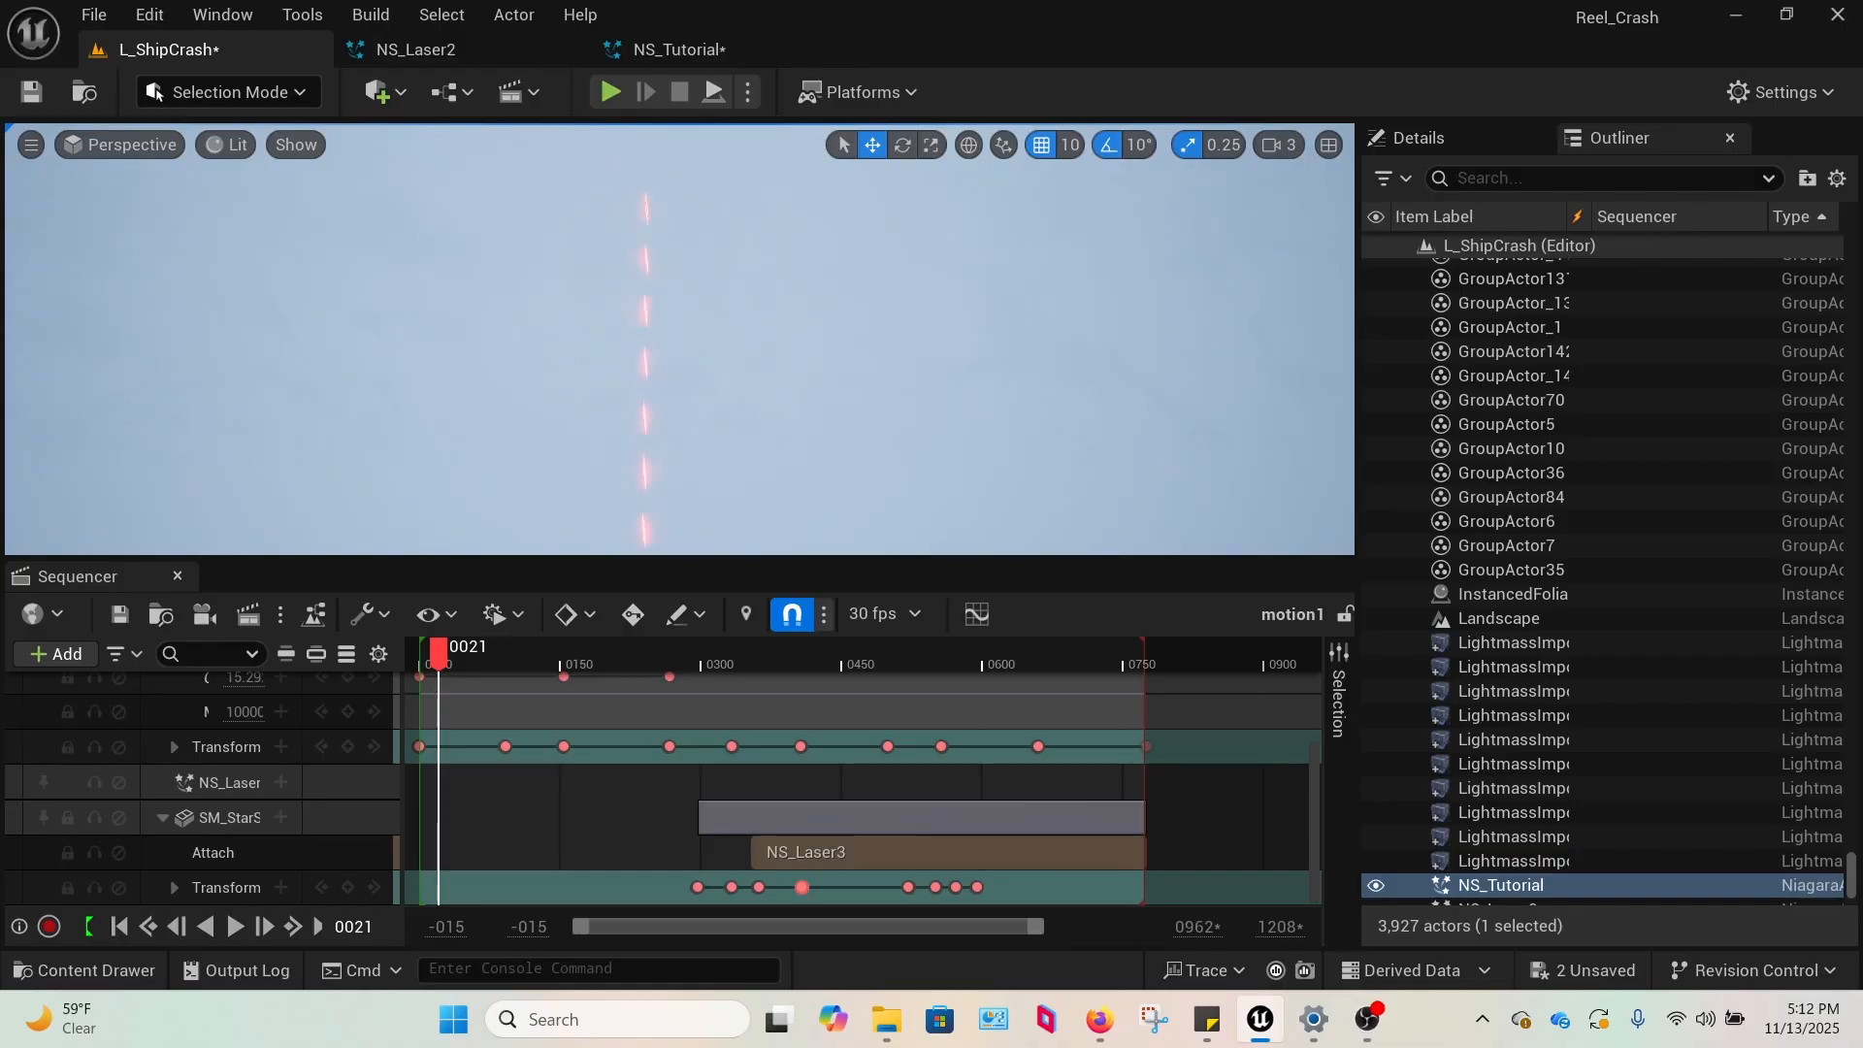
Set the particle Lifetime in Initialize Particle to 4 and check how far the bolts travel in the L_ShipCrash level.
{"action": "left_click", "coordinate": [679, 49]}
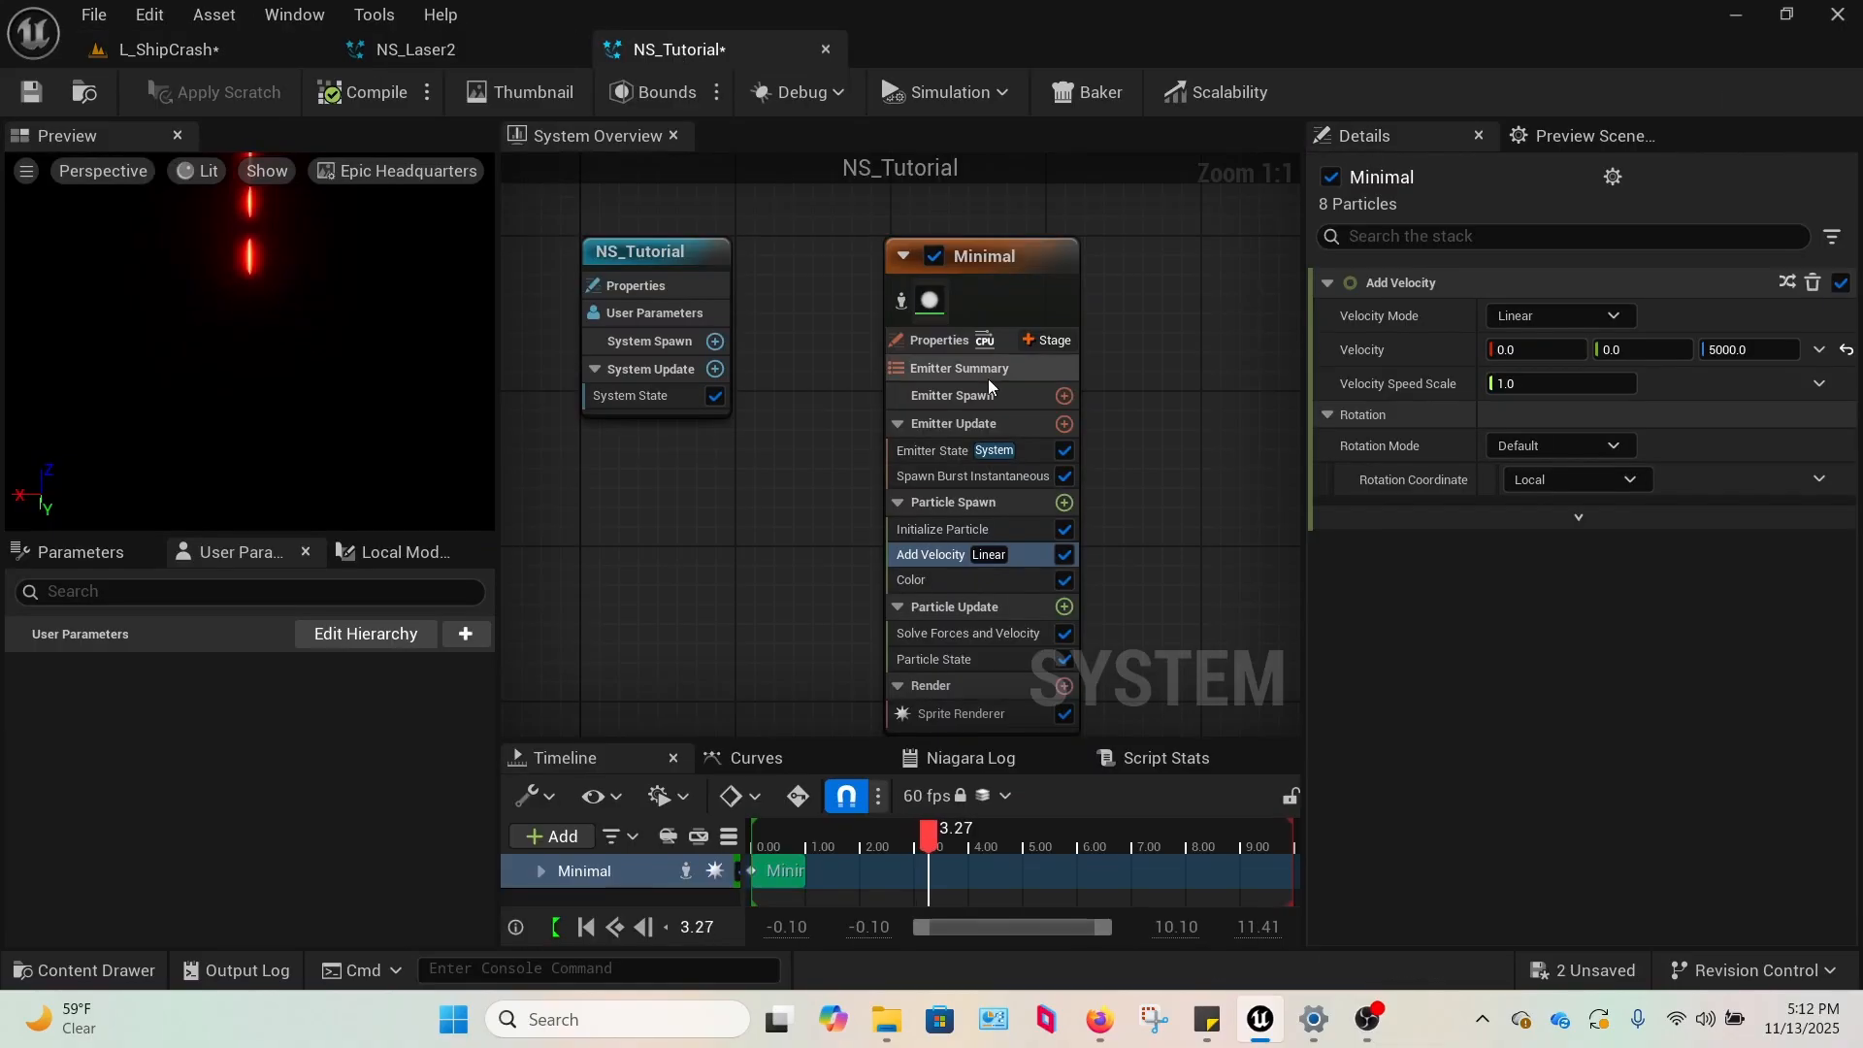
{"action": "left_click", "coordinate": [942, 529]}
{"action": "left_click", "coordinate": [1553, 408]}
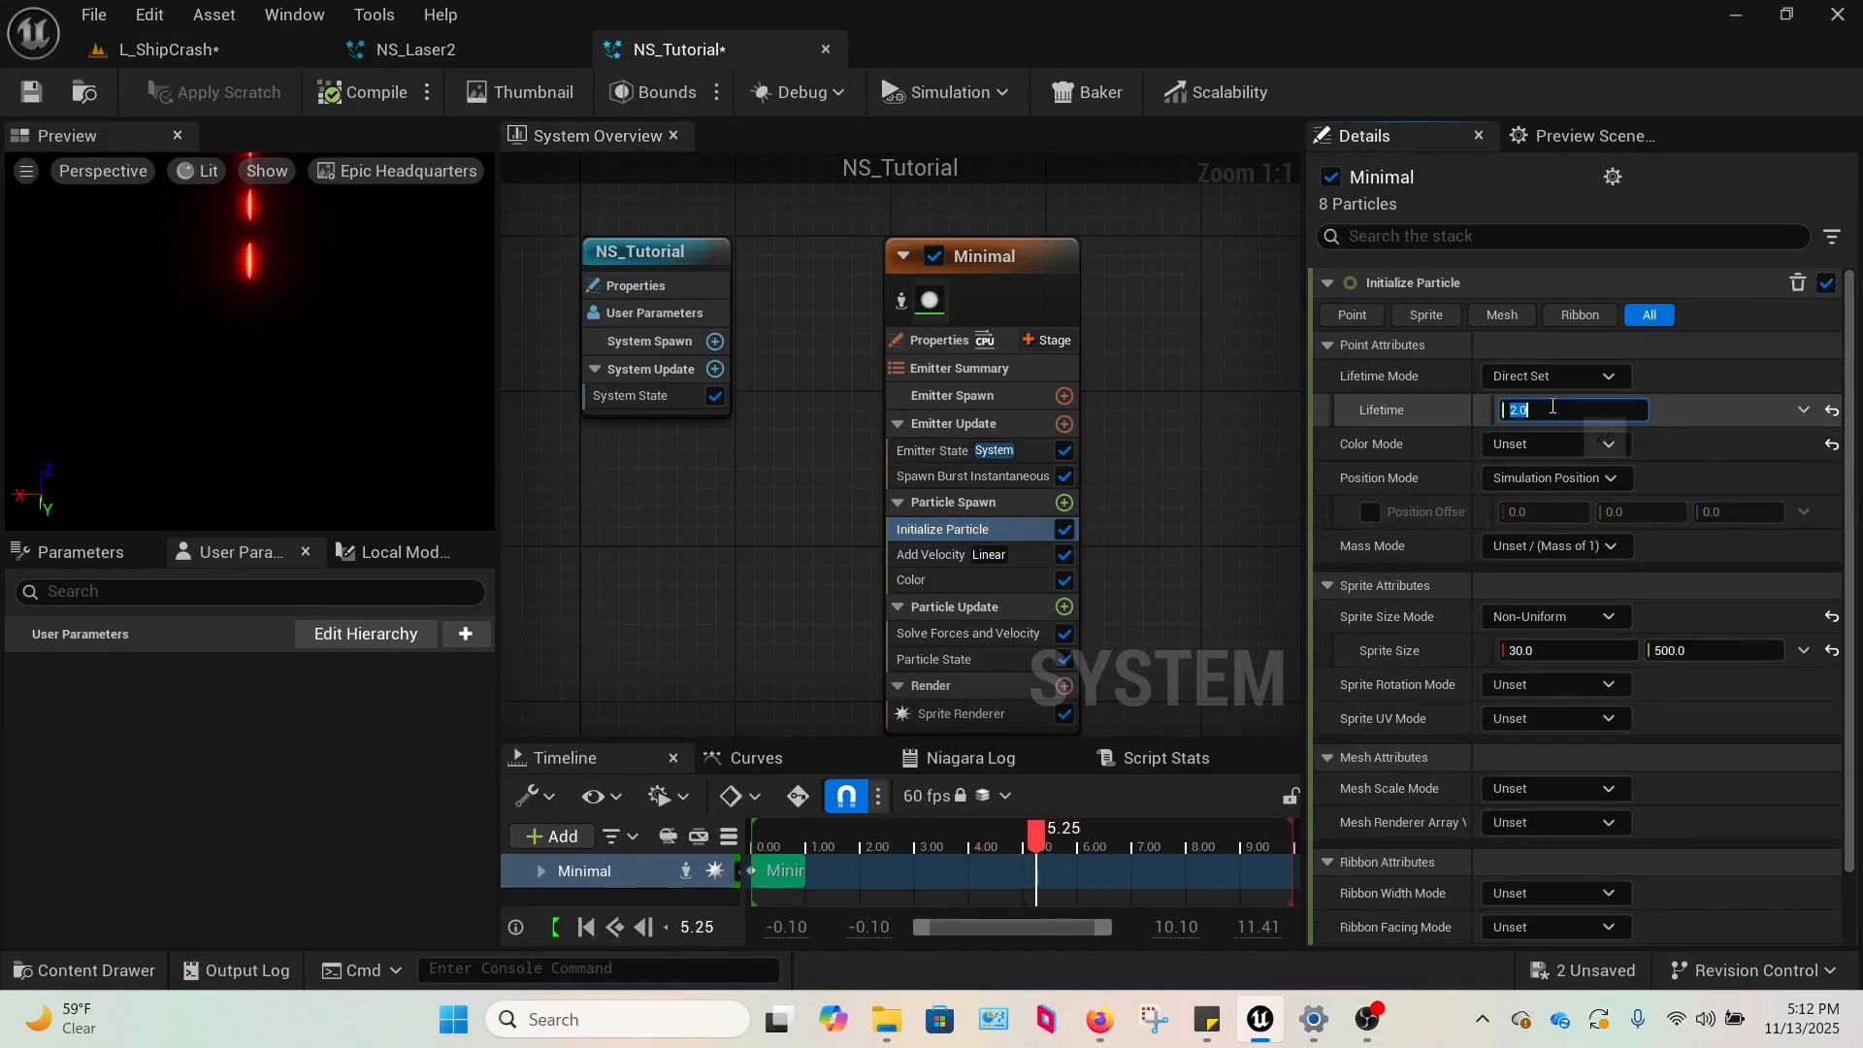
{"action": "type", "text": "4"}
{"action": "left_click", "coordinate": [1114, 416]}
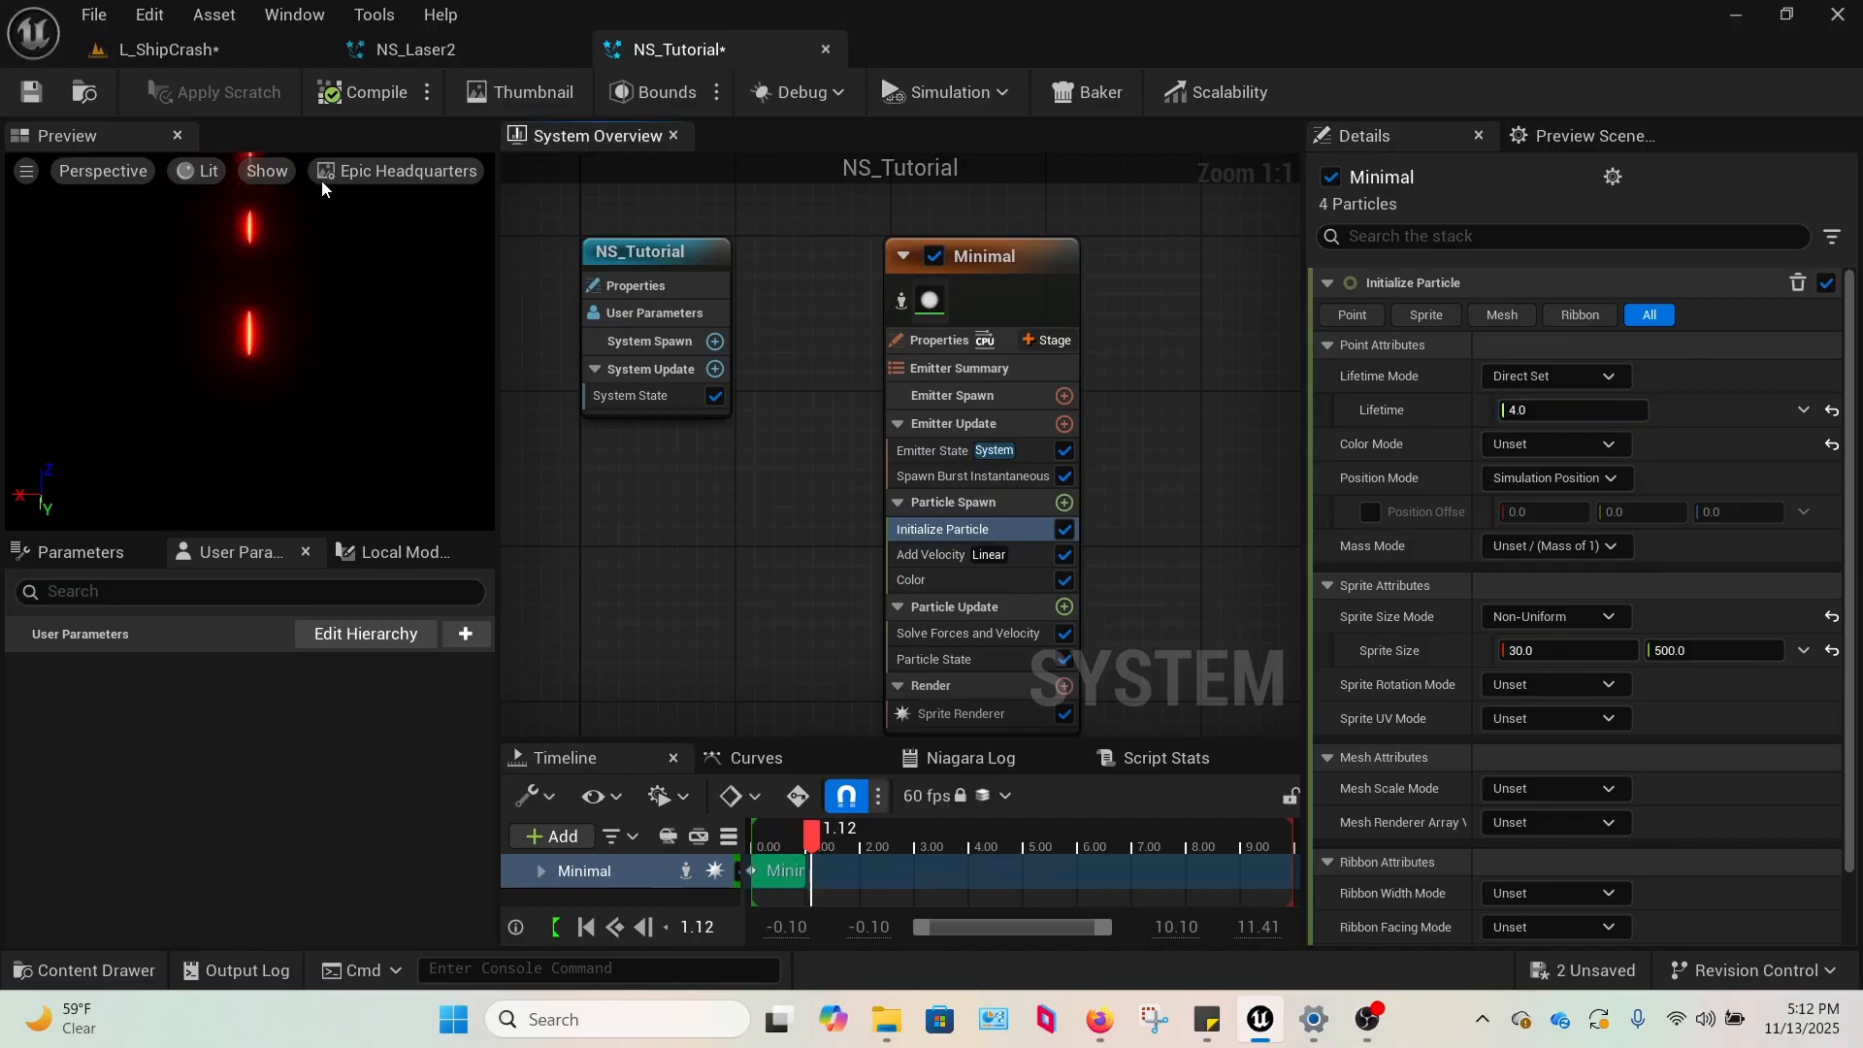
{"action": "left_click", "coordinate": [185, 60]}
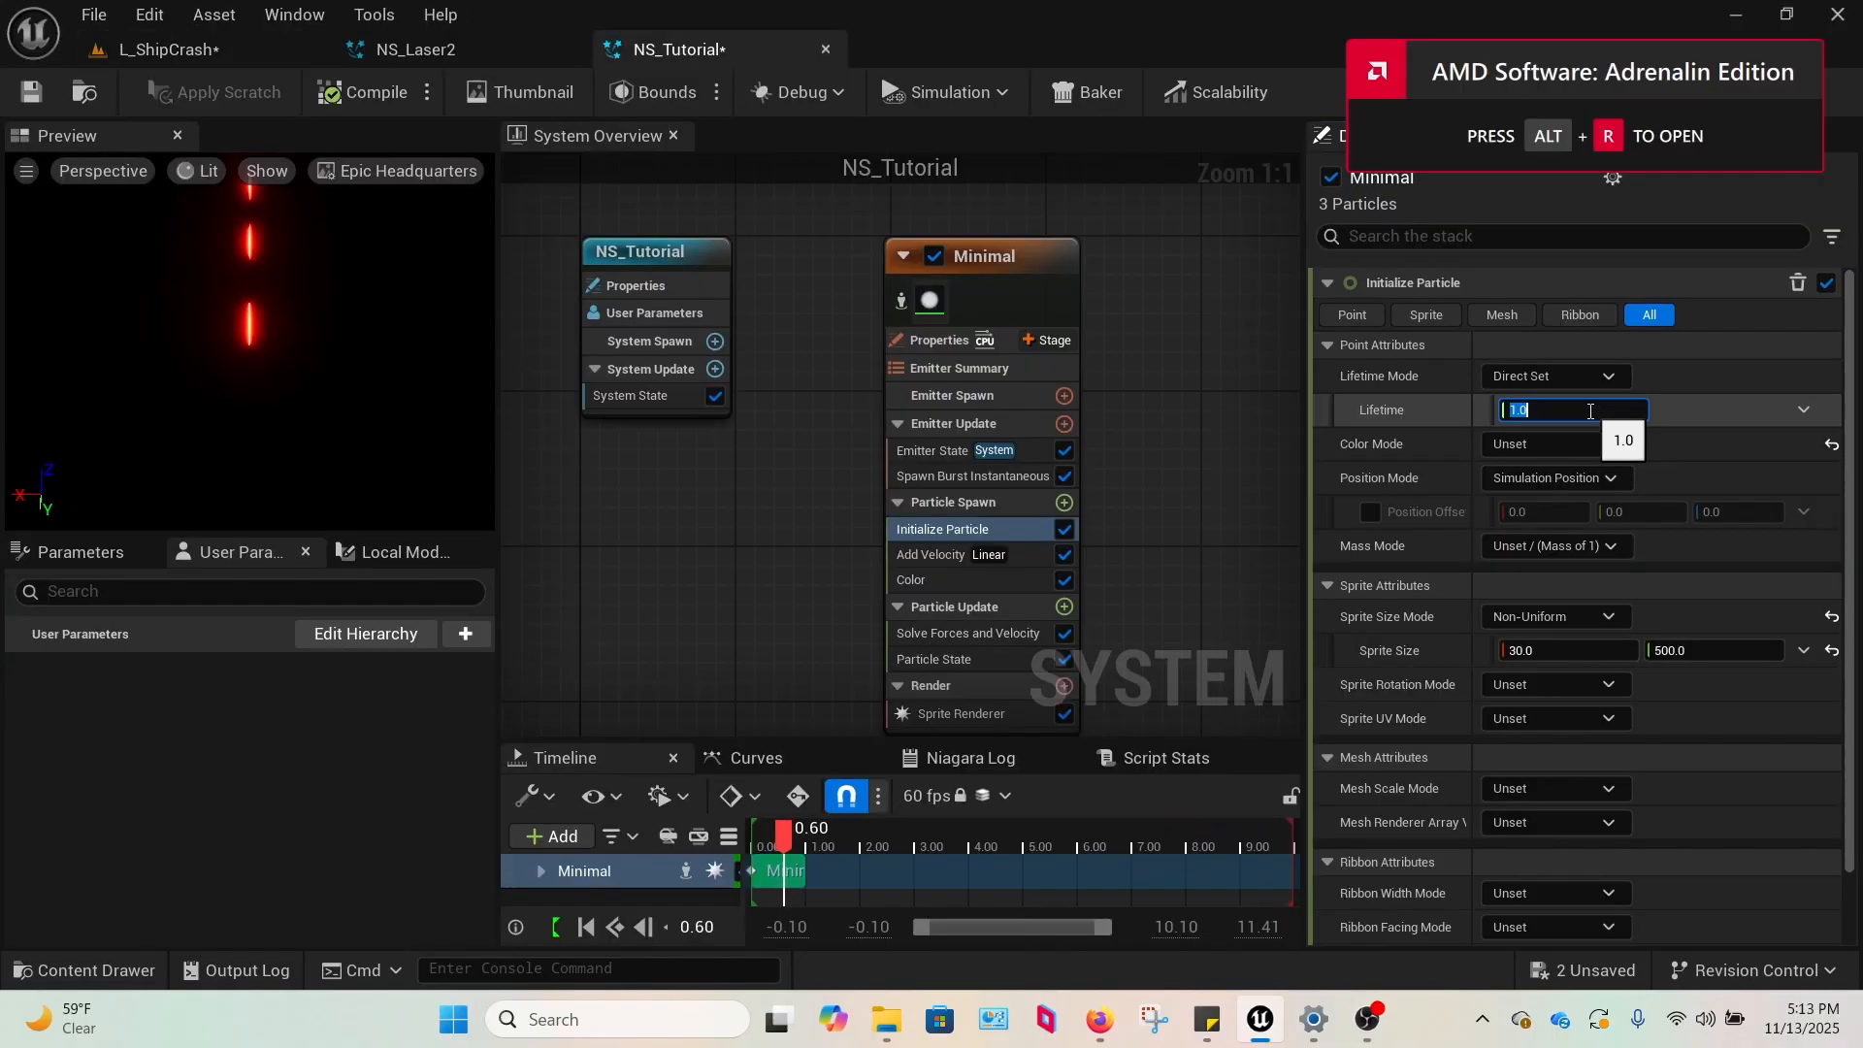
Set the Initialize Particle Lifetime to 10, check the bolts in the L_ShipCrash level and return to NS_Tutorial.
{"action": "type", "text": "10"}
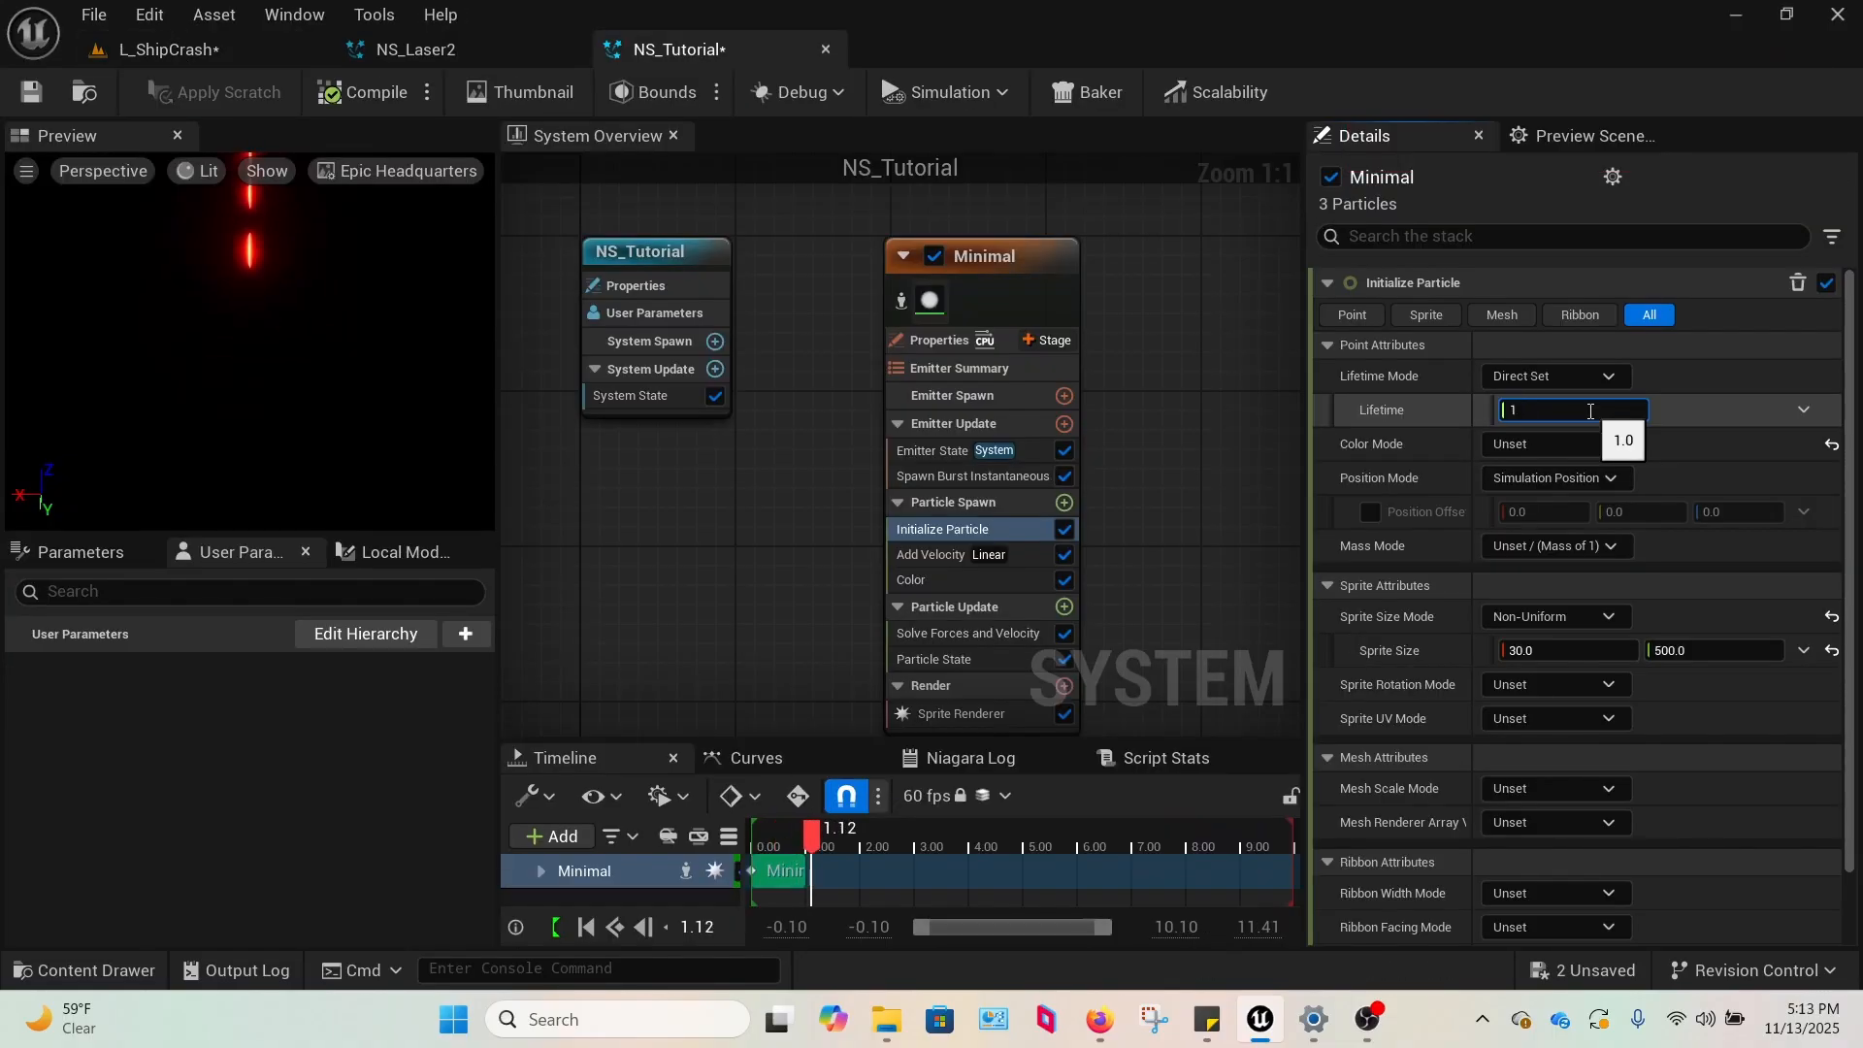
{"action": "left_click", "coordinate": [237, 60]}
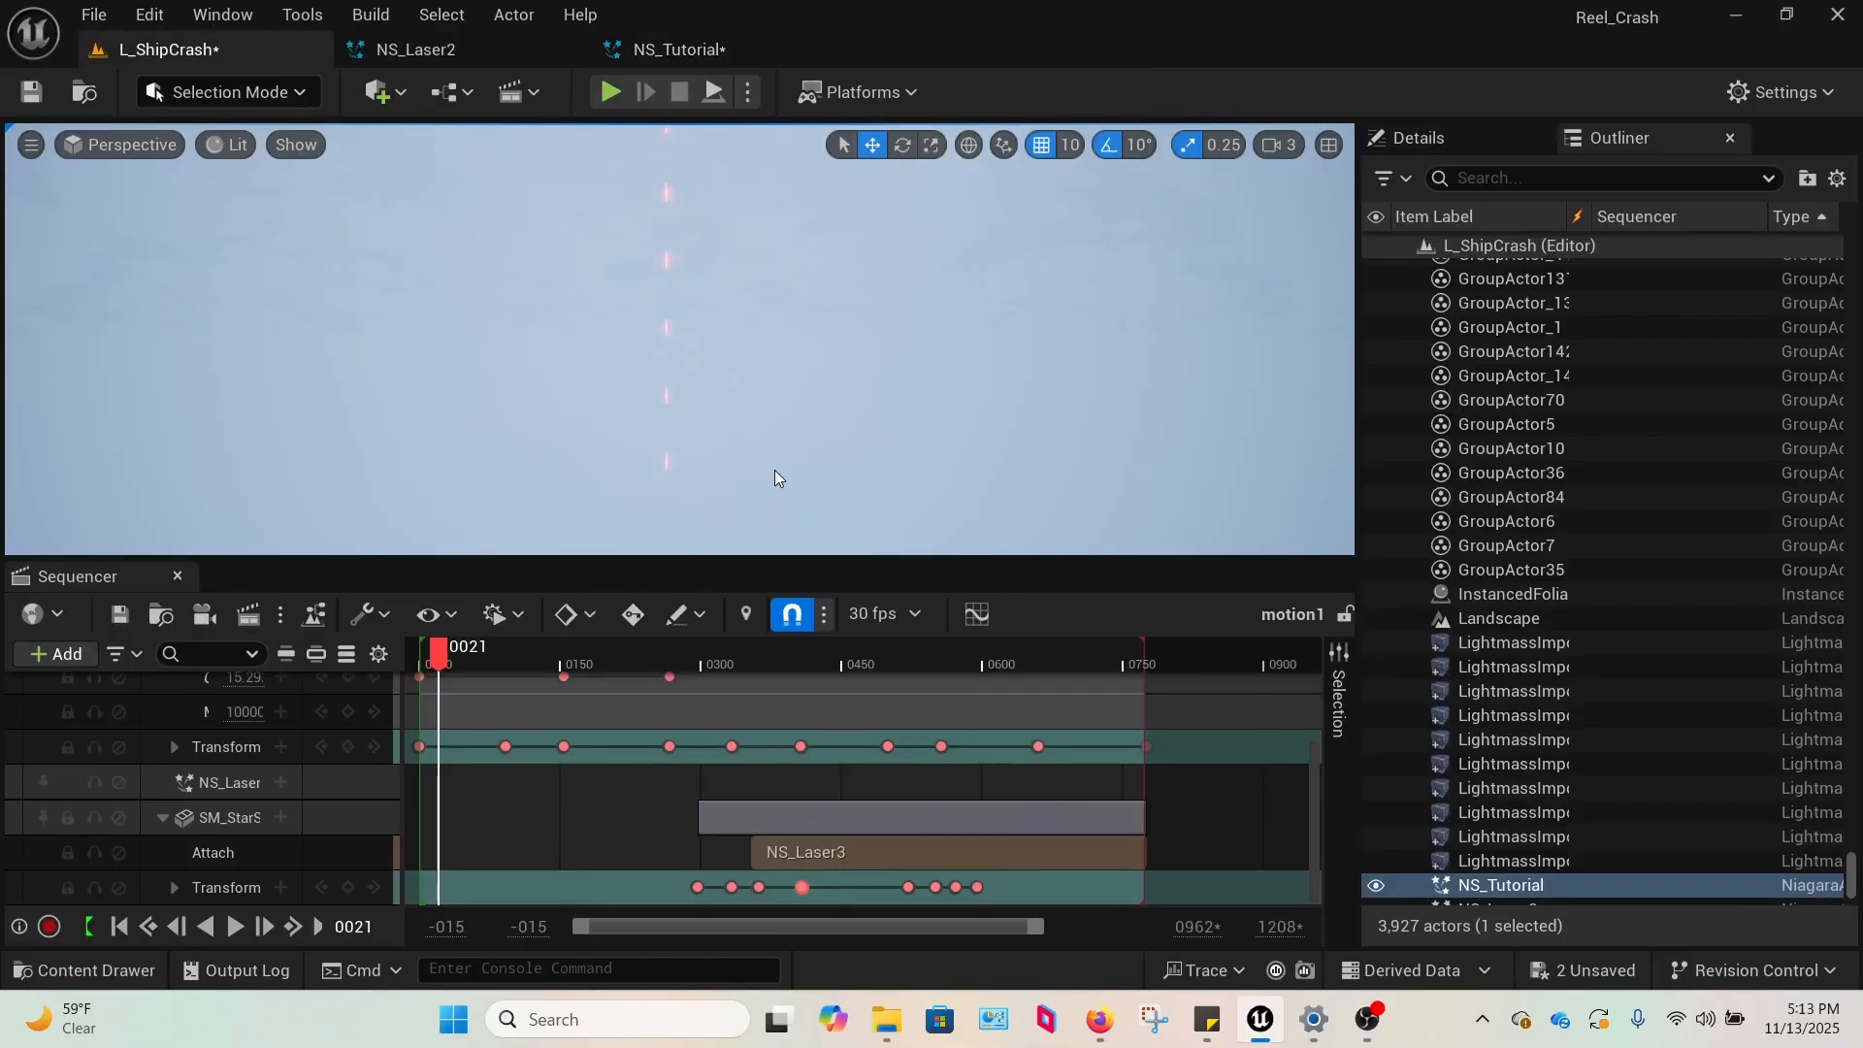
{"action": "left_click", "coordinate": [626, 50]}
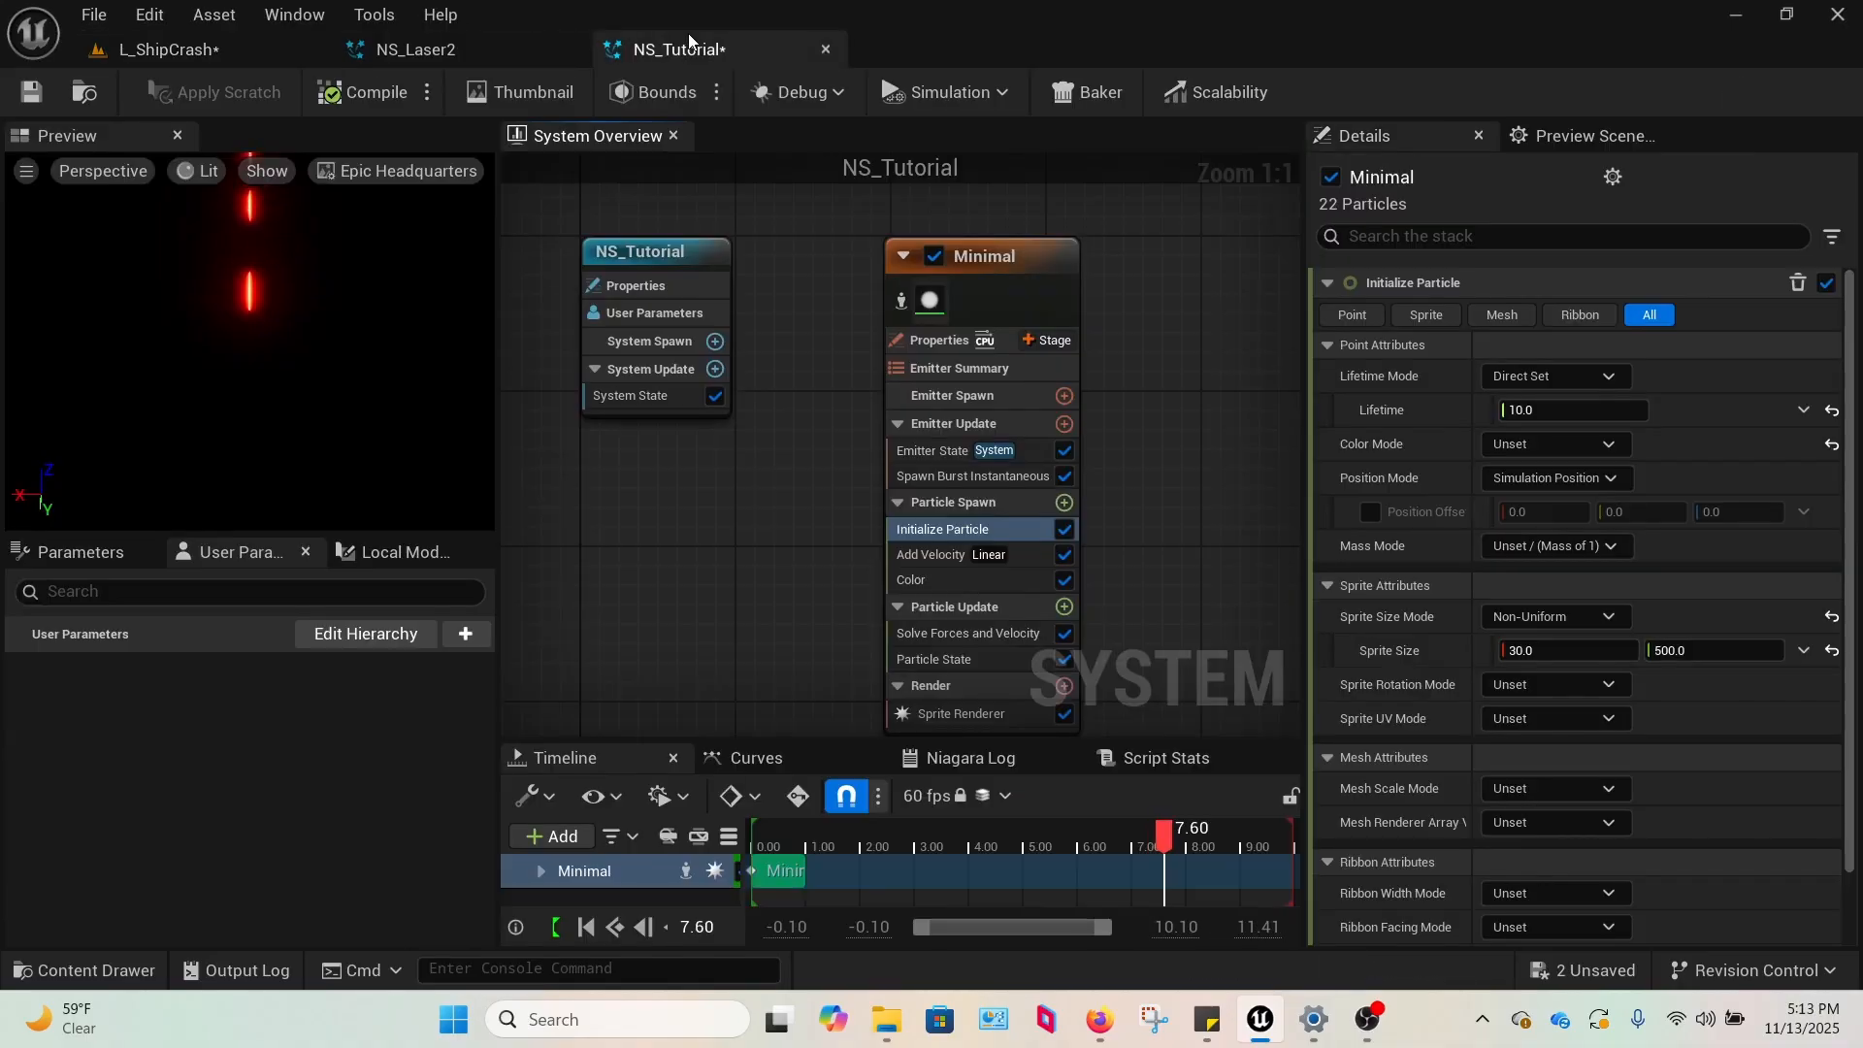
Review the System State loop settings and the Add Velocity values of NS_Tutorial against the bolts in the L_ShipCrash level.
{"action": "left_click", "coordinate": [649, 394]}
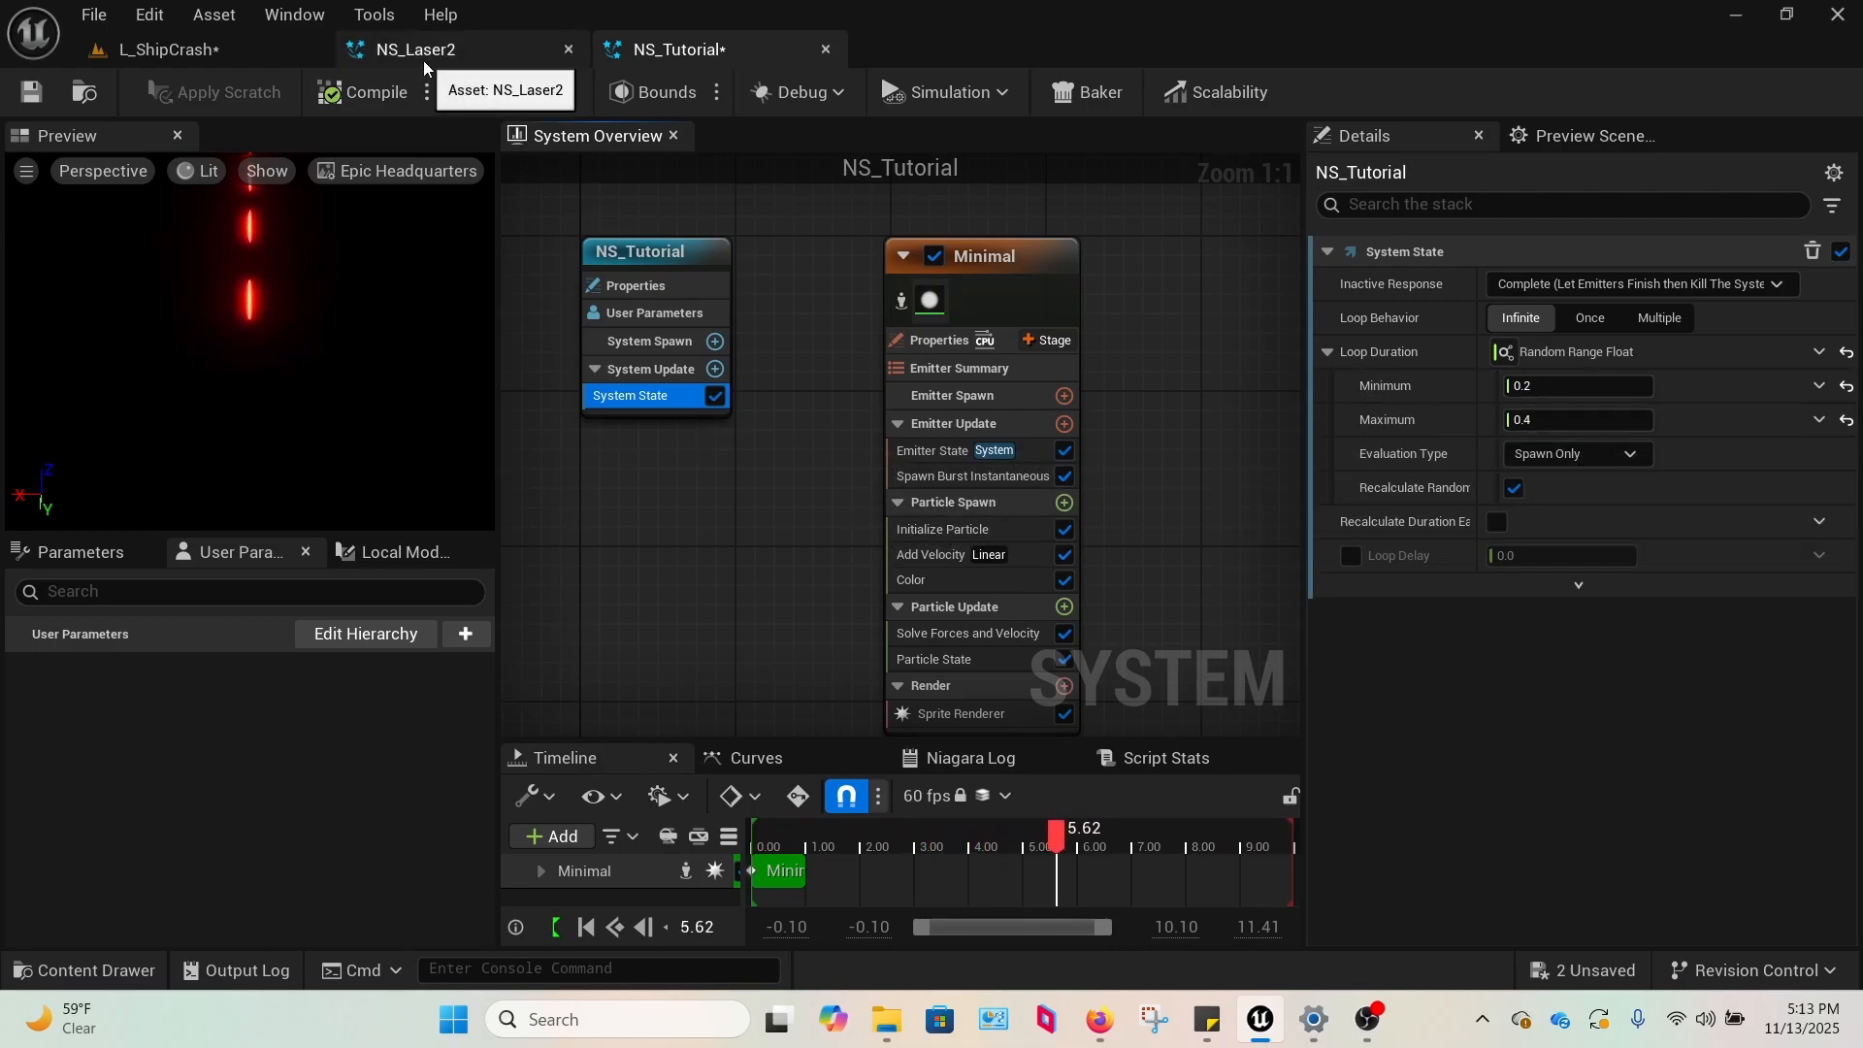
{"action": "left_click", "coordinate": [175, 50]}
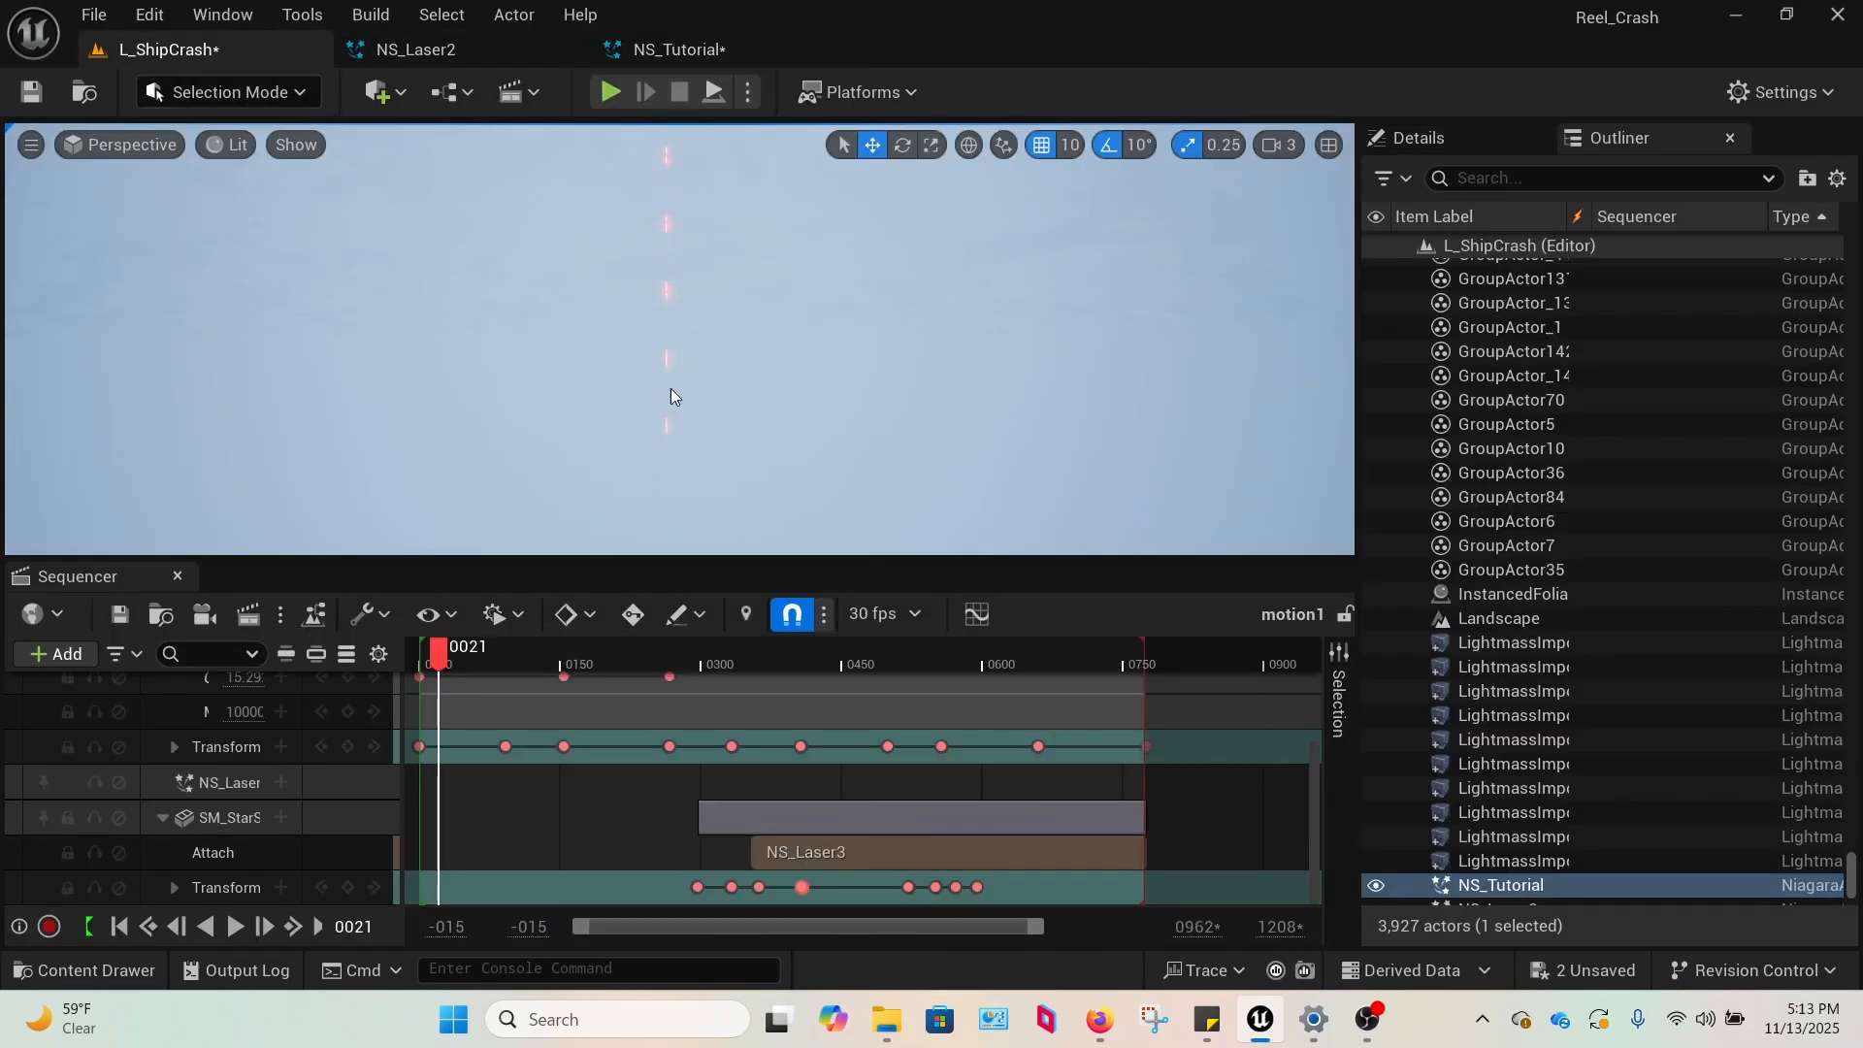
{"action": "left_click", "coordinate": [654, 53]}
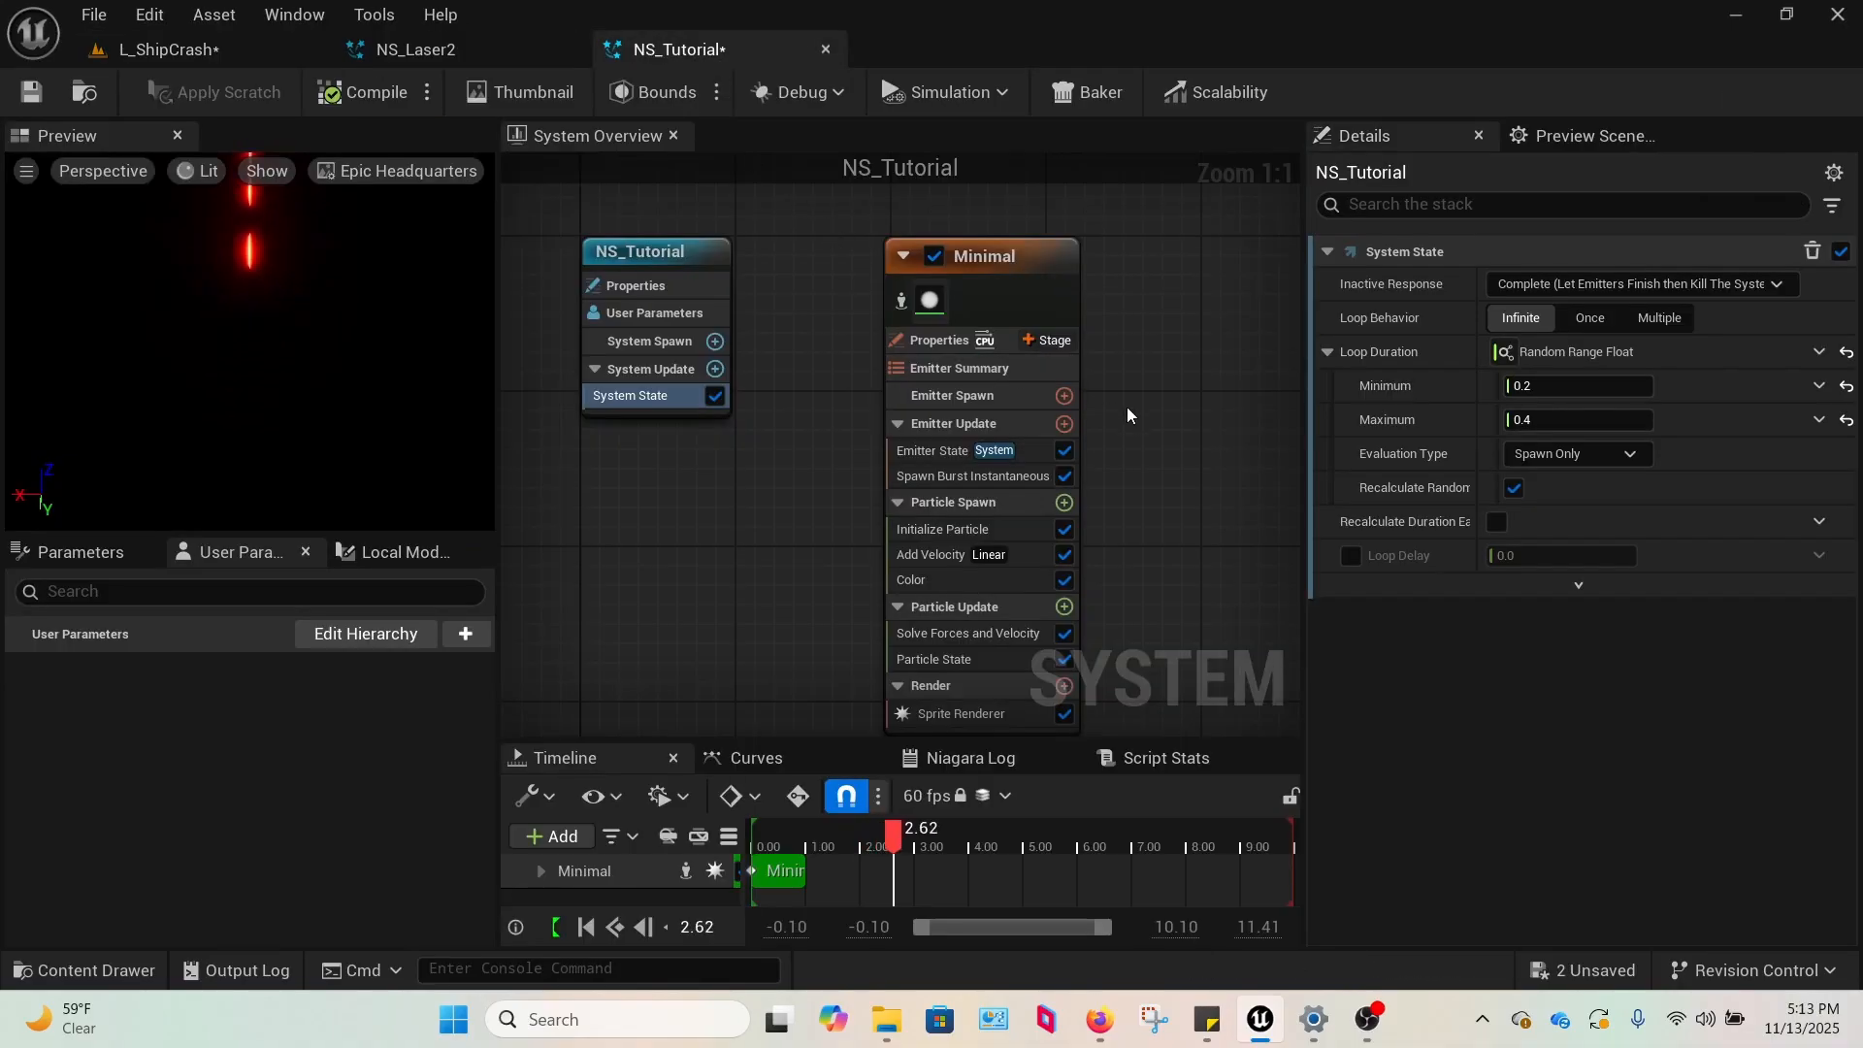
{"action": "left_click", "coordinate": [940, 555]}
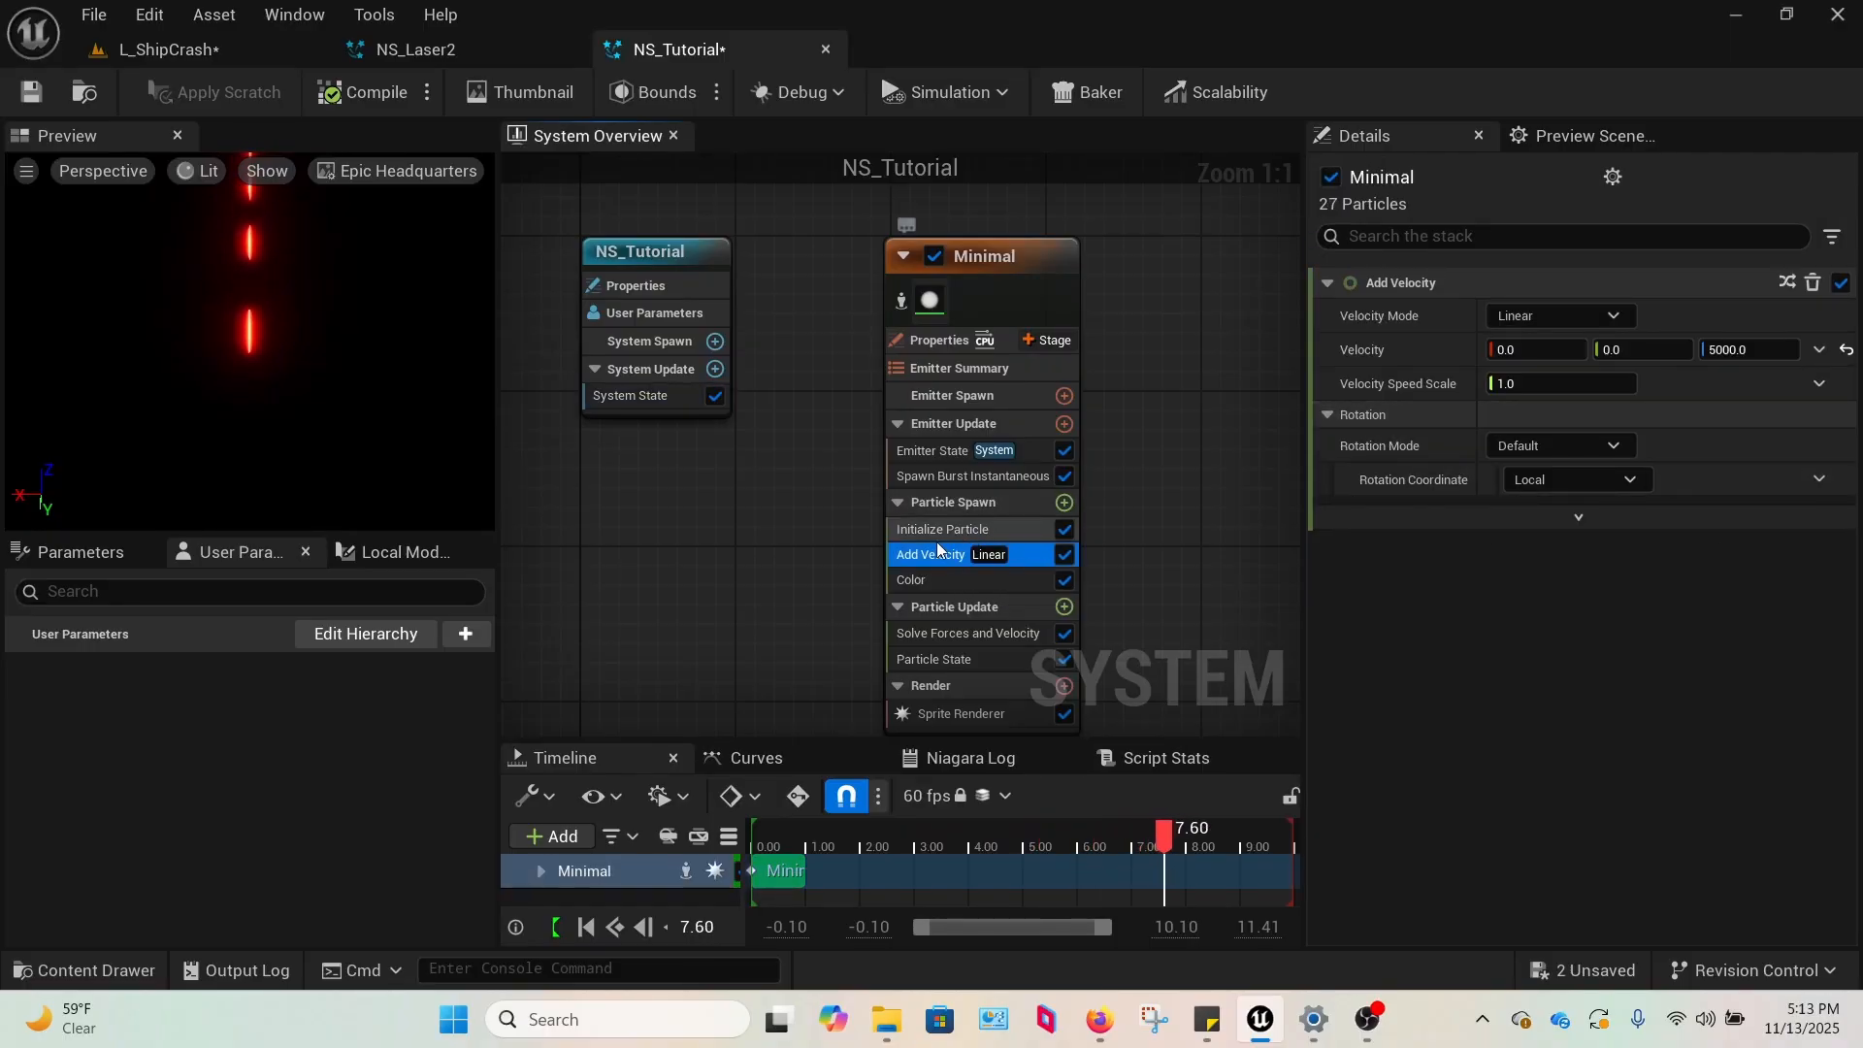
Set the Initialize Particle Lifetime to 5, check the bolts in the L_ShipCrash level and return to NS_Tutorial.
{"action": "left_click", "coordinate": [945, 527]}
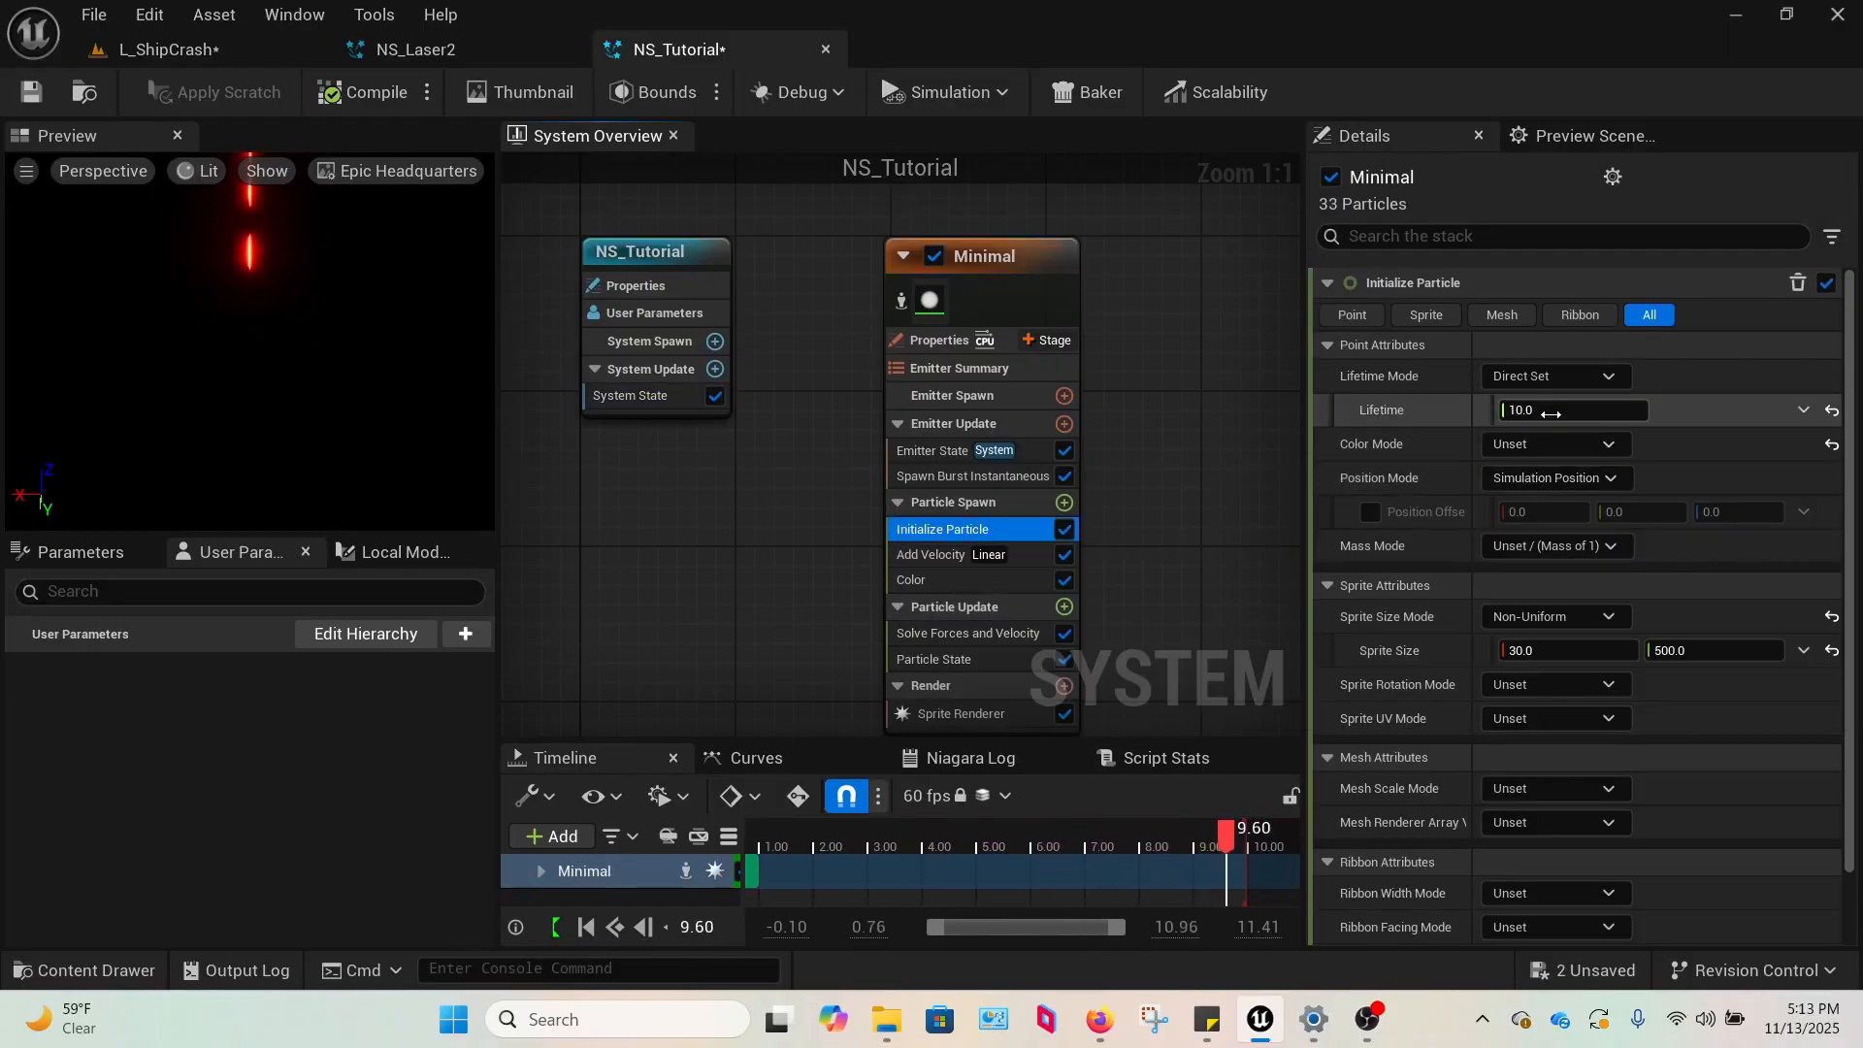
{"action": "left_click", "coordinate": [1551, 413]}
{"action": "type", "text": "5"}
{"action": "key", "text": "Return"}
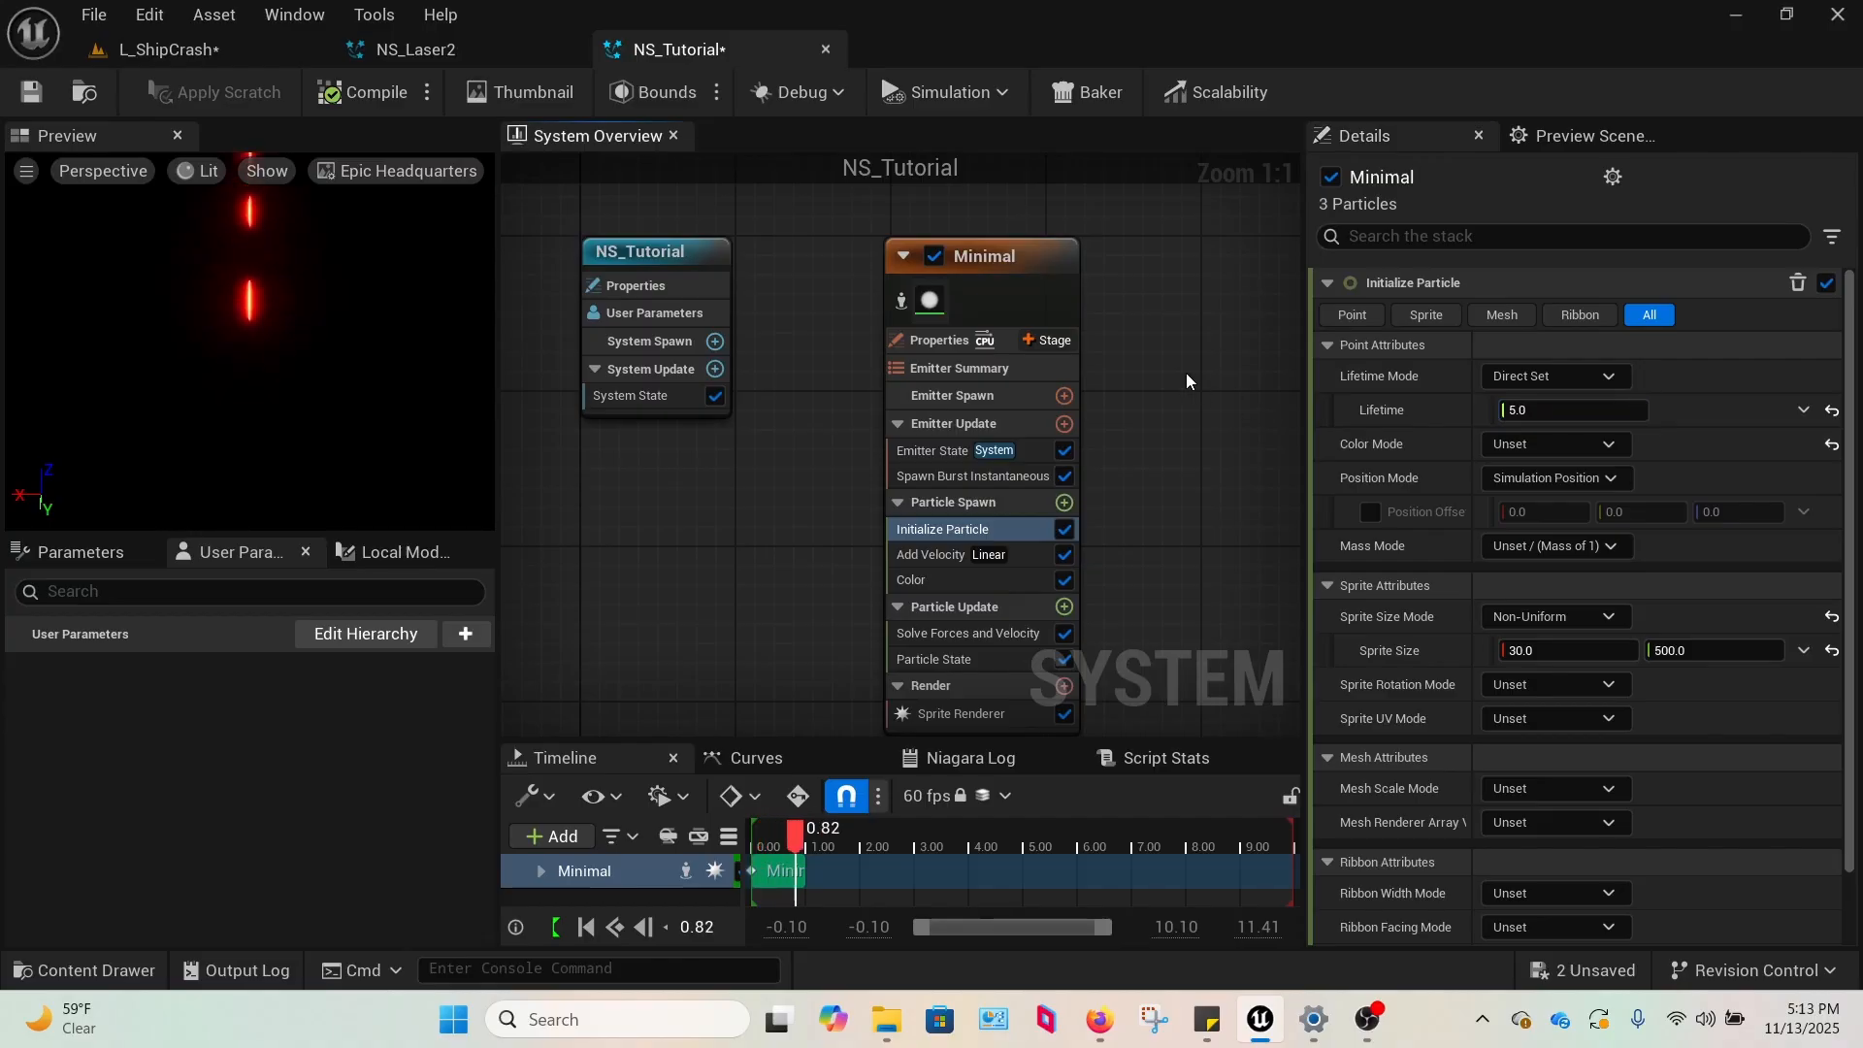
{"action": "left_click", "coordinate": [171, 50]}
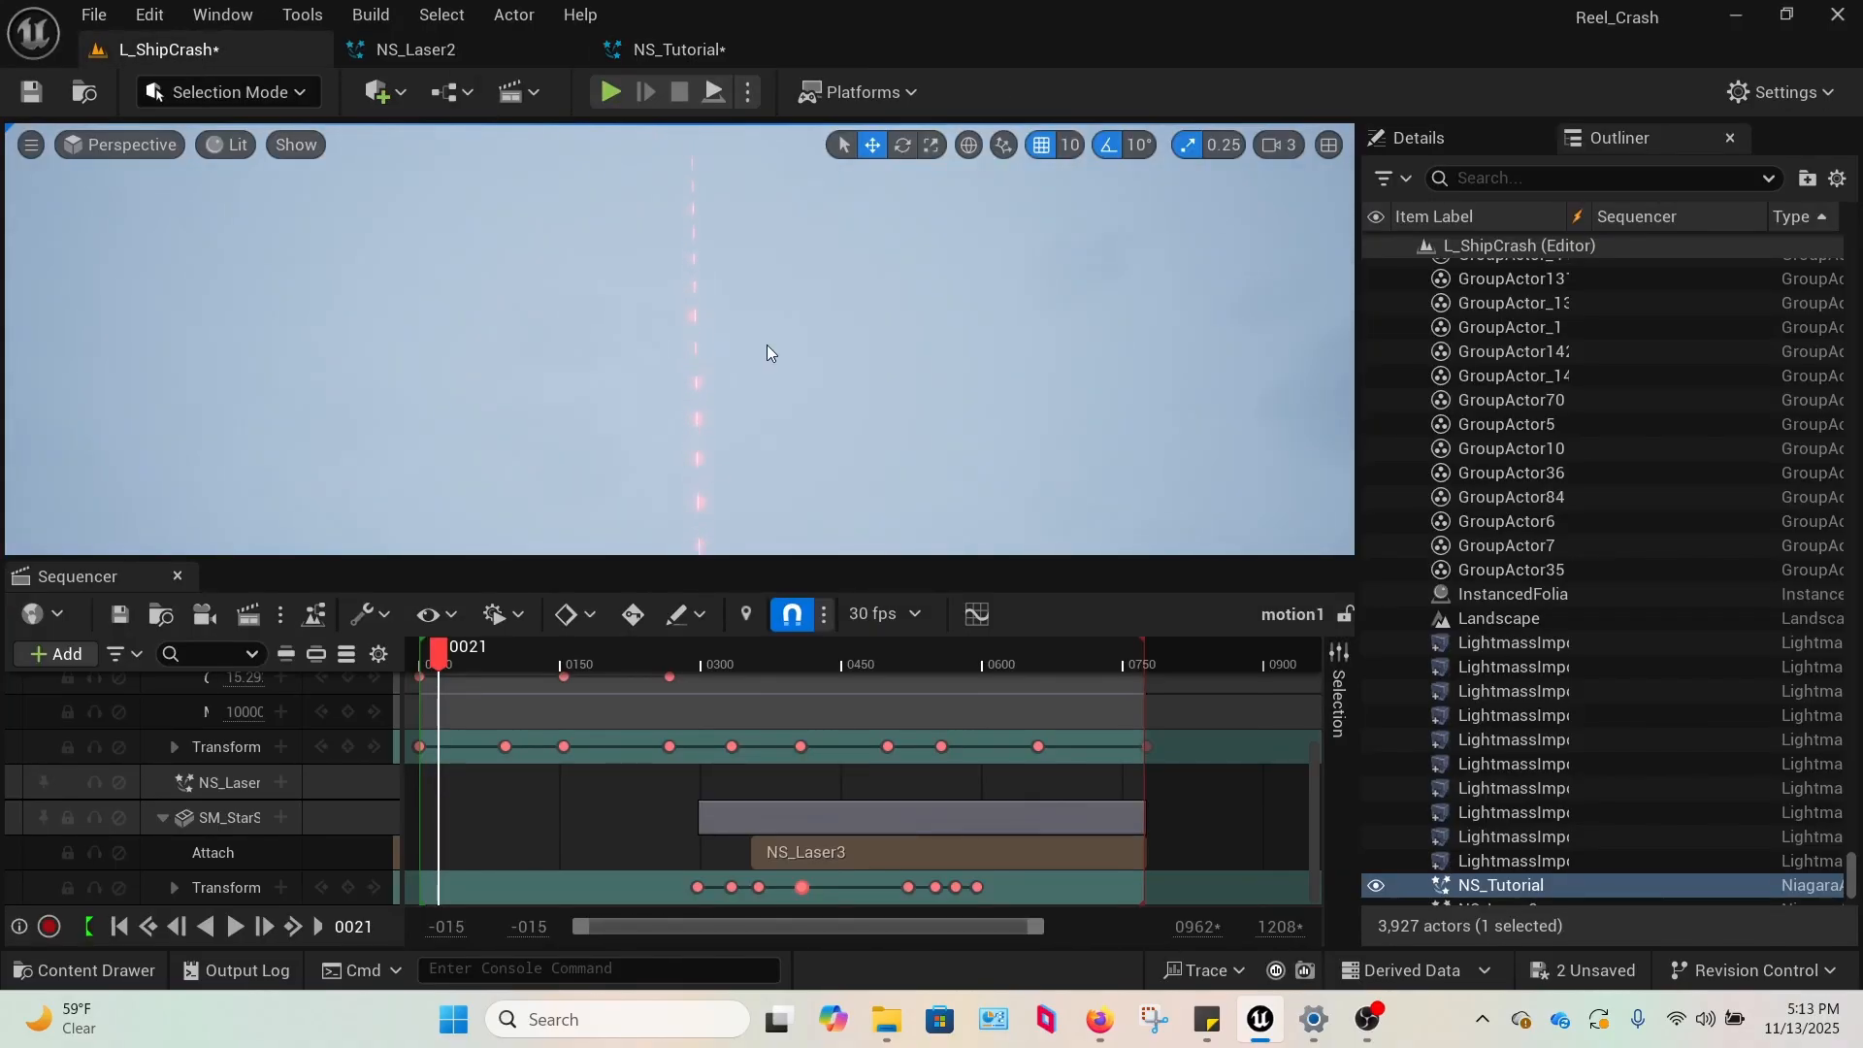
{"action": "left_click", "coordinate": [670, 50]}
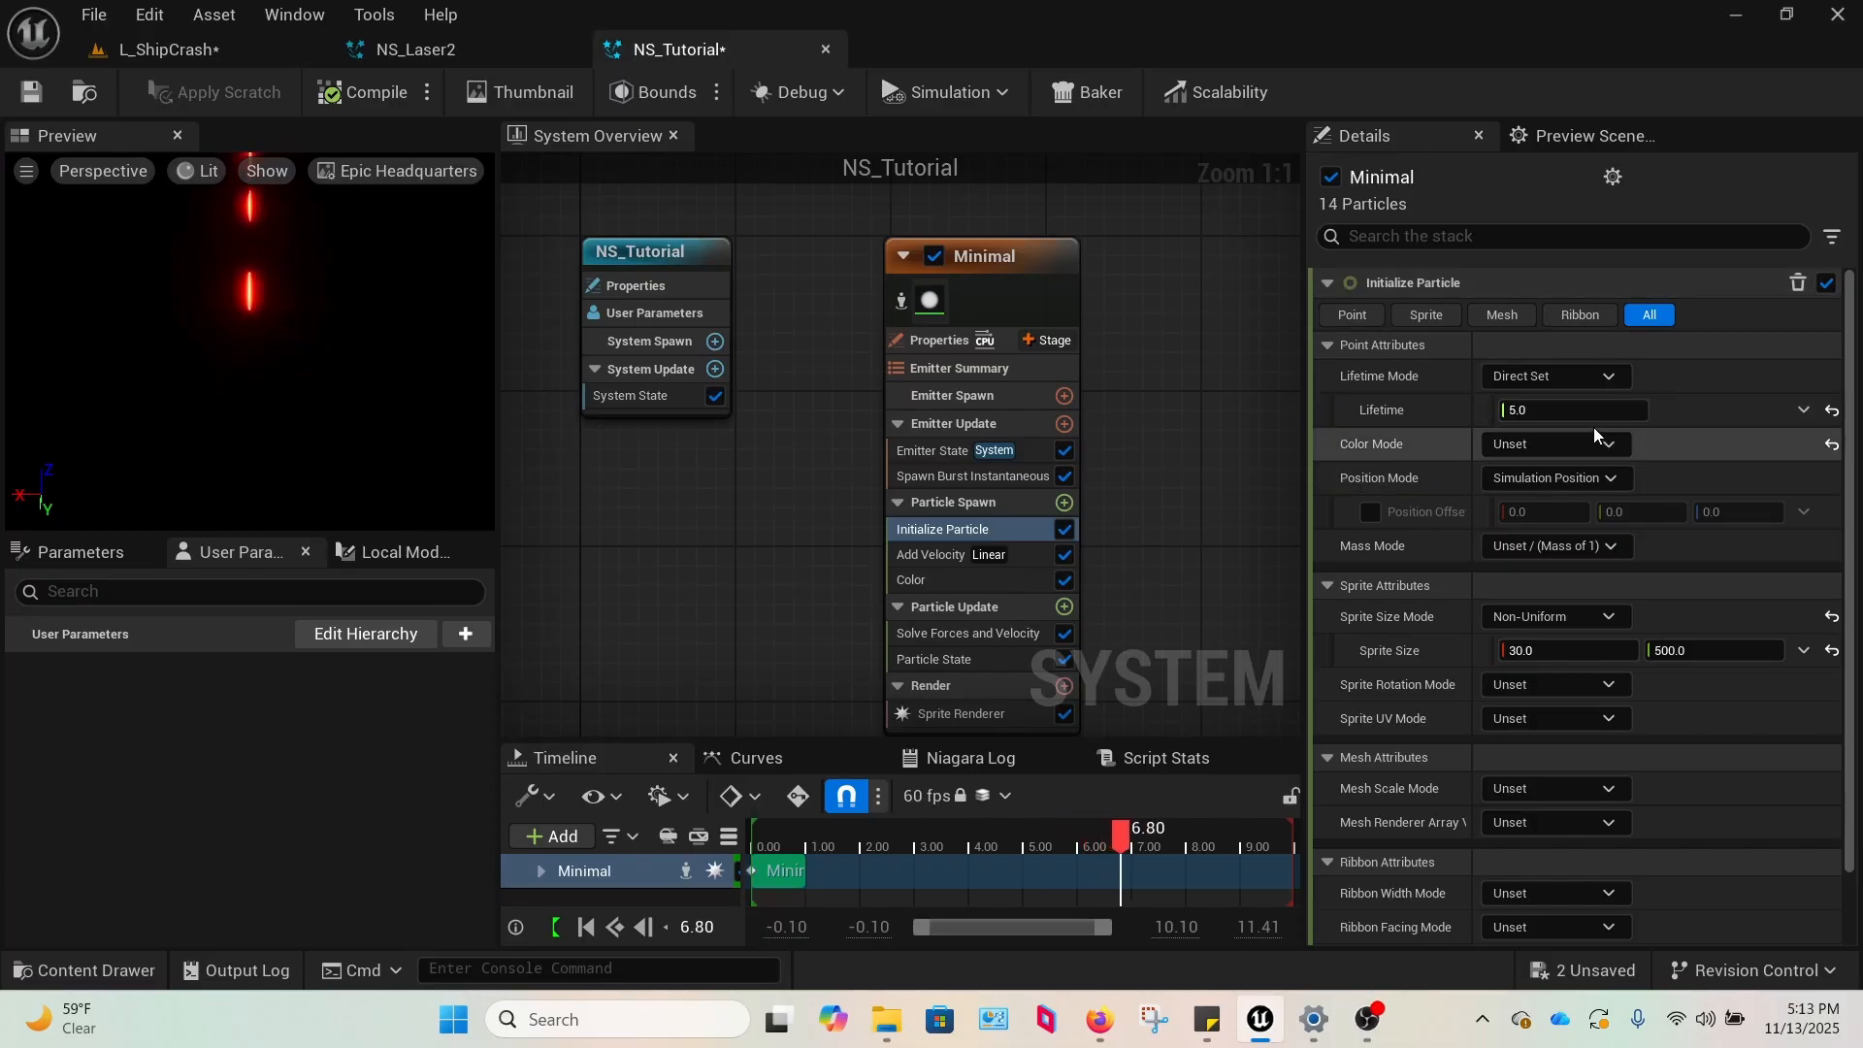
Set the Initialize Particle Lifetime to 4, check the bolts in L_ShipCrash and return to NS_Tutorial.
{"action": "left_click", "coordinate": [1572, 408]}
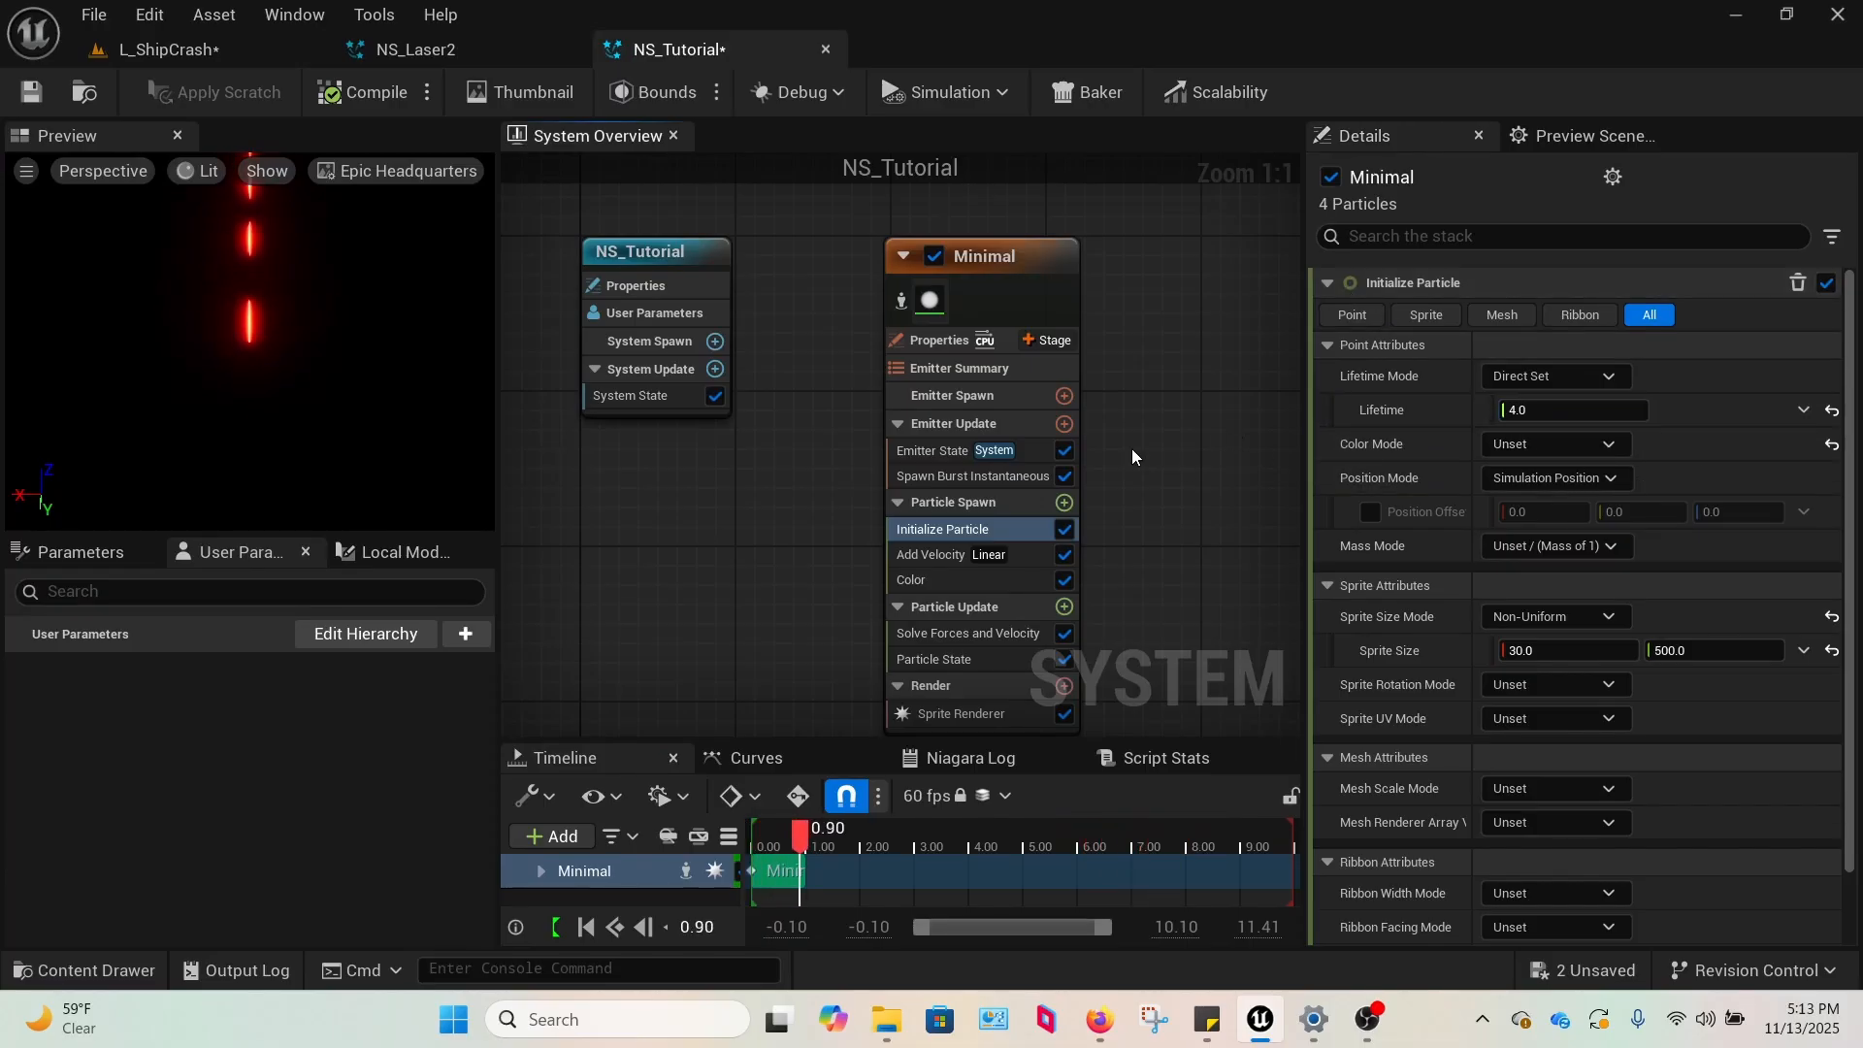
{"action": "left_click", "coordinate": [170, 49]}
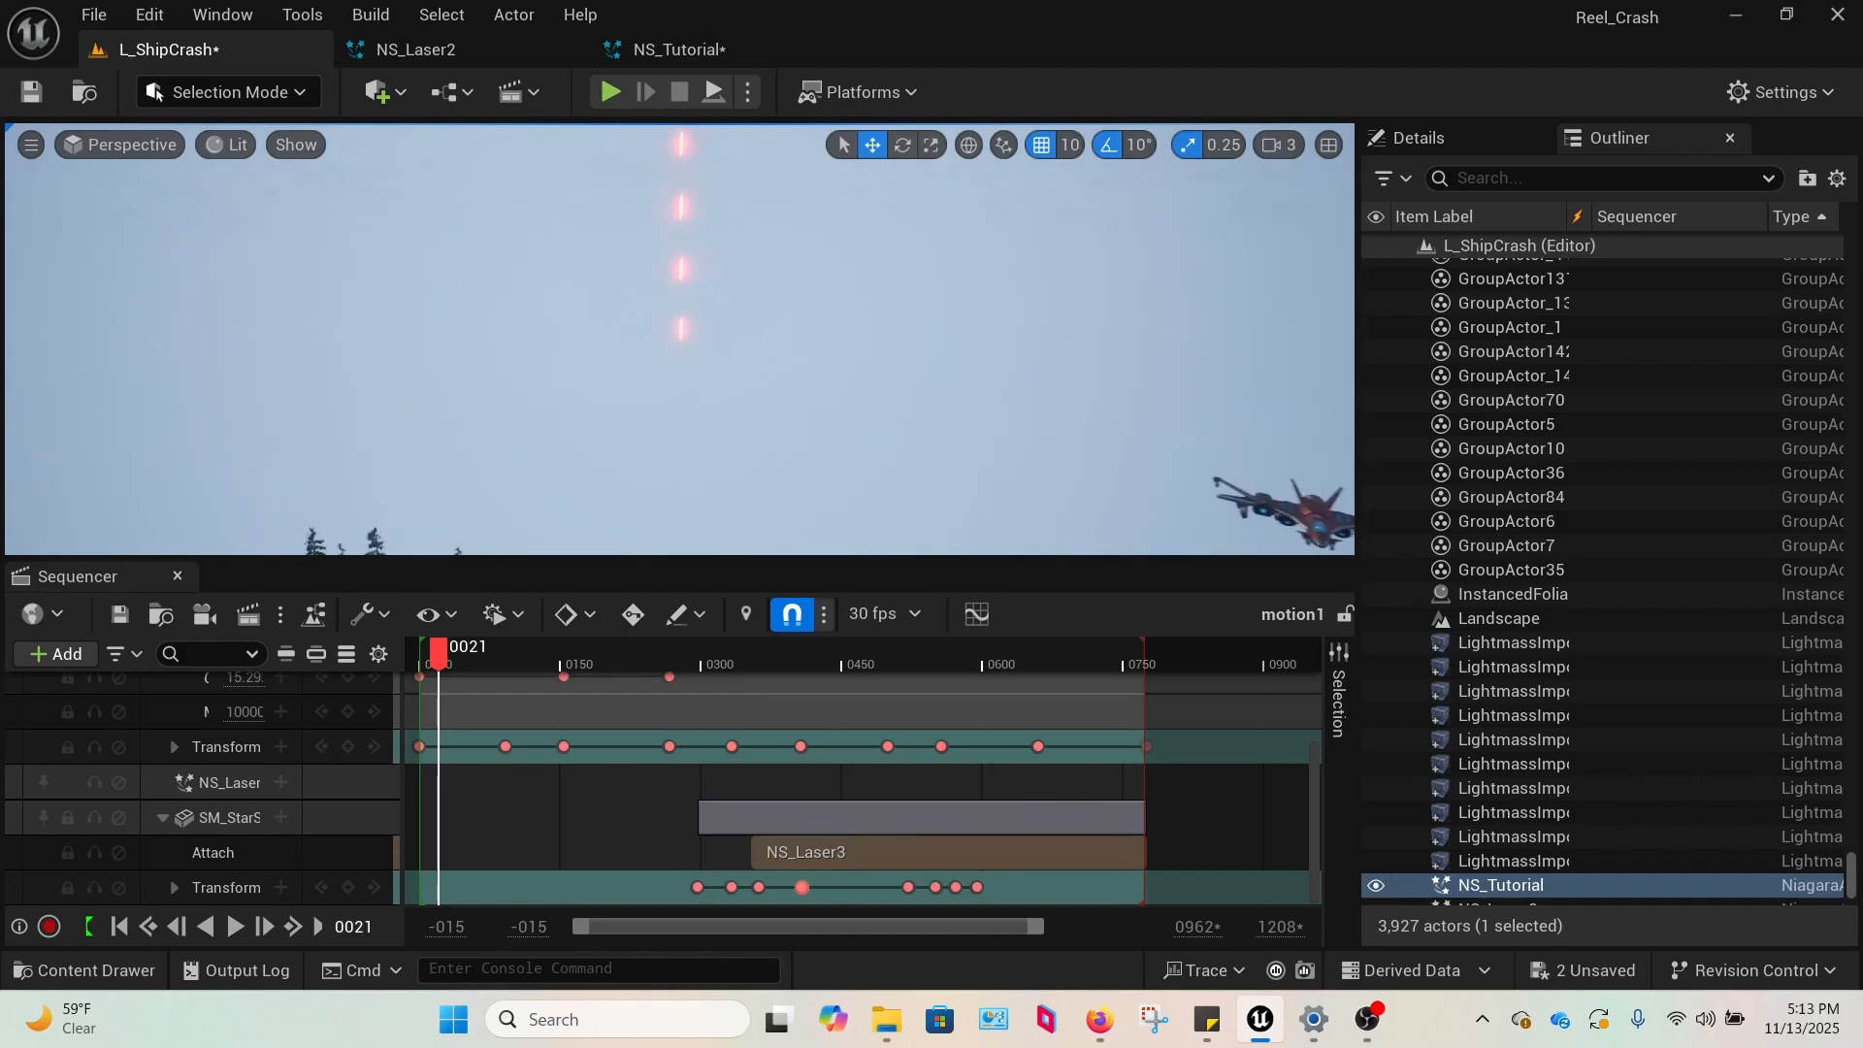
{"action": "left_click", "coordinate": [679, 50]}
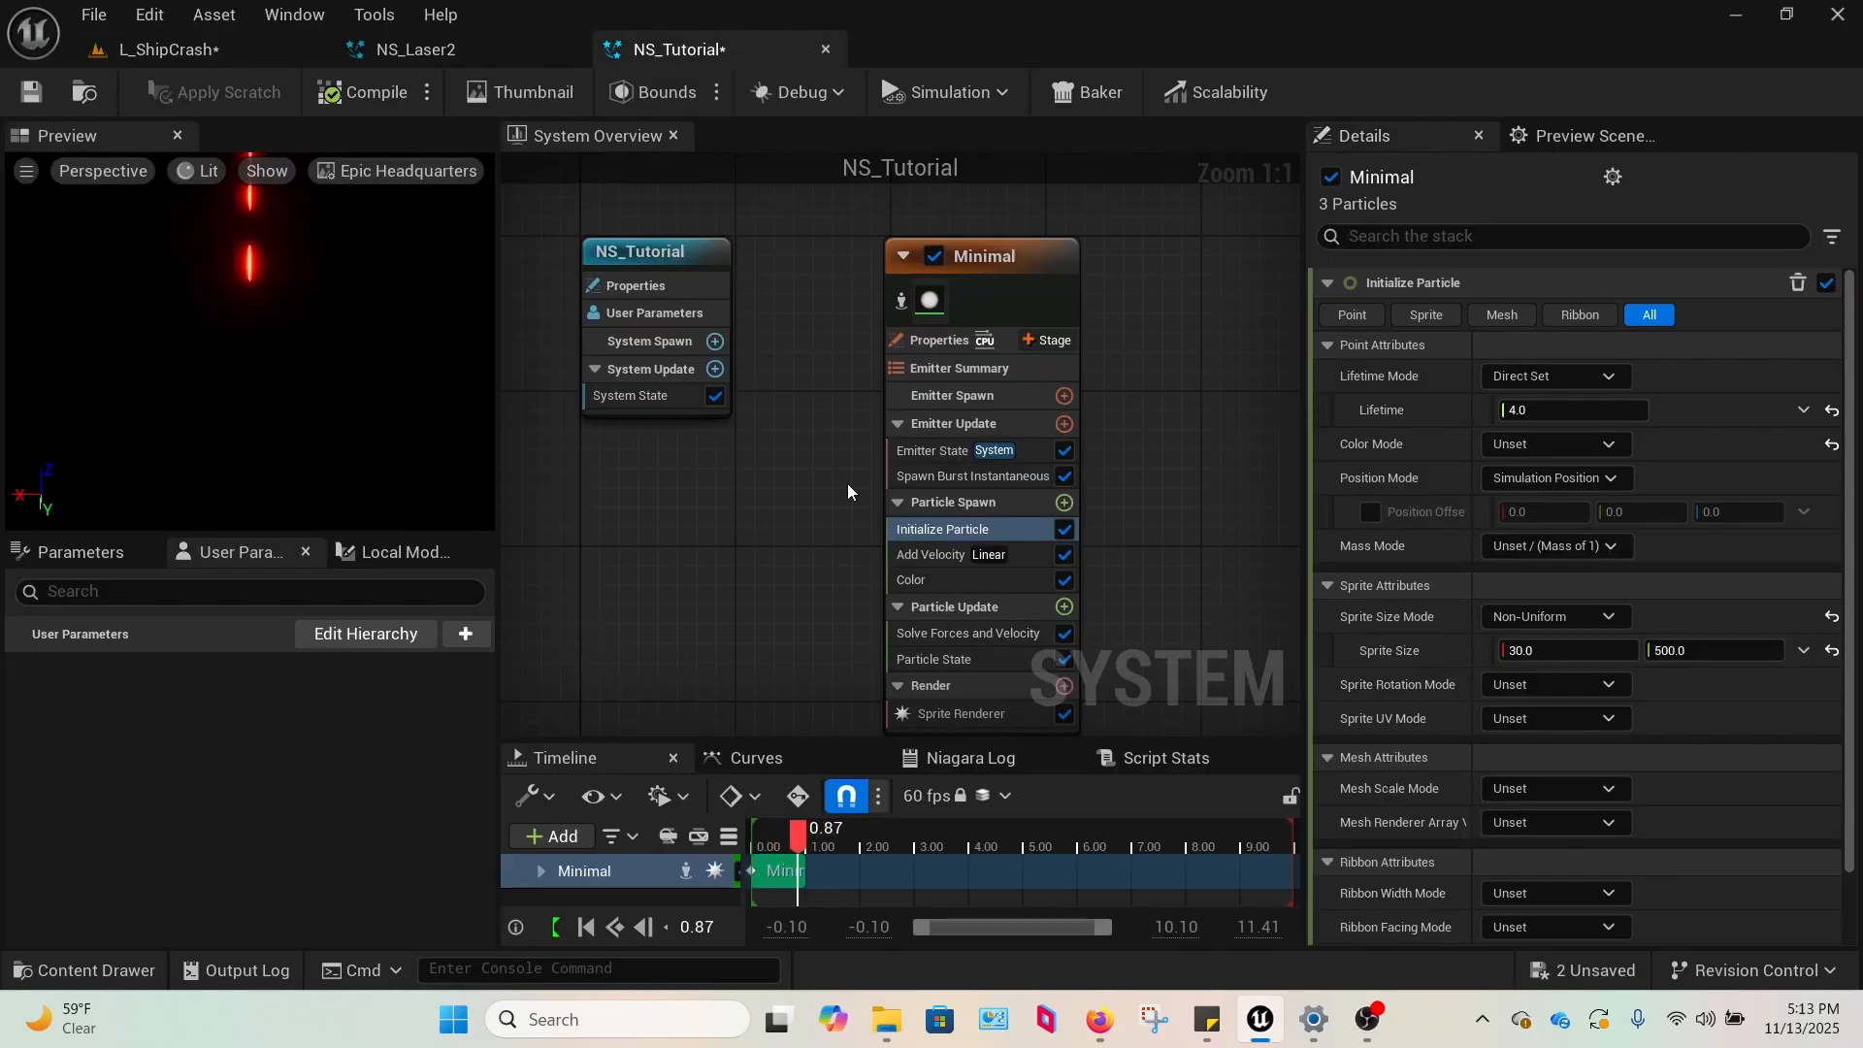
Try a blue laser by setting the Color module to Red 1 and Blue 1000, and check it in L_ShipCrash.
{"action": "left_click", "coordinate": [931, 580]}
{"action": "left_click", "coordinate": [1497, 315]}
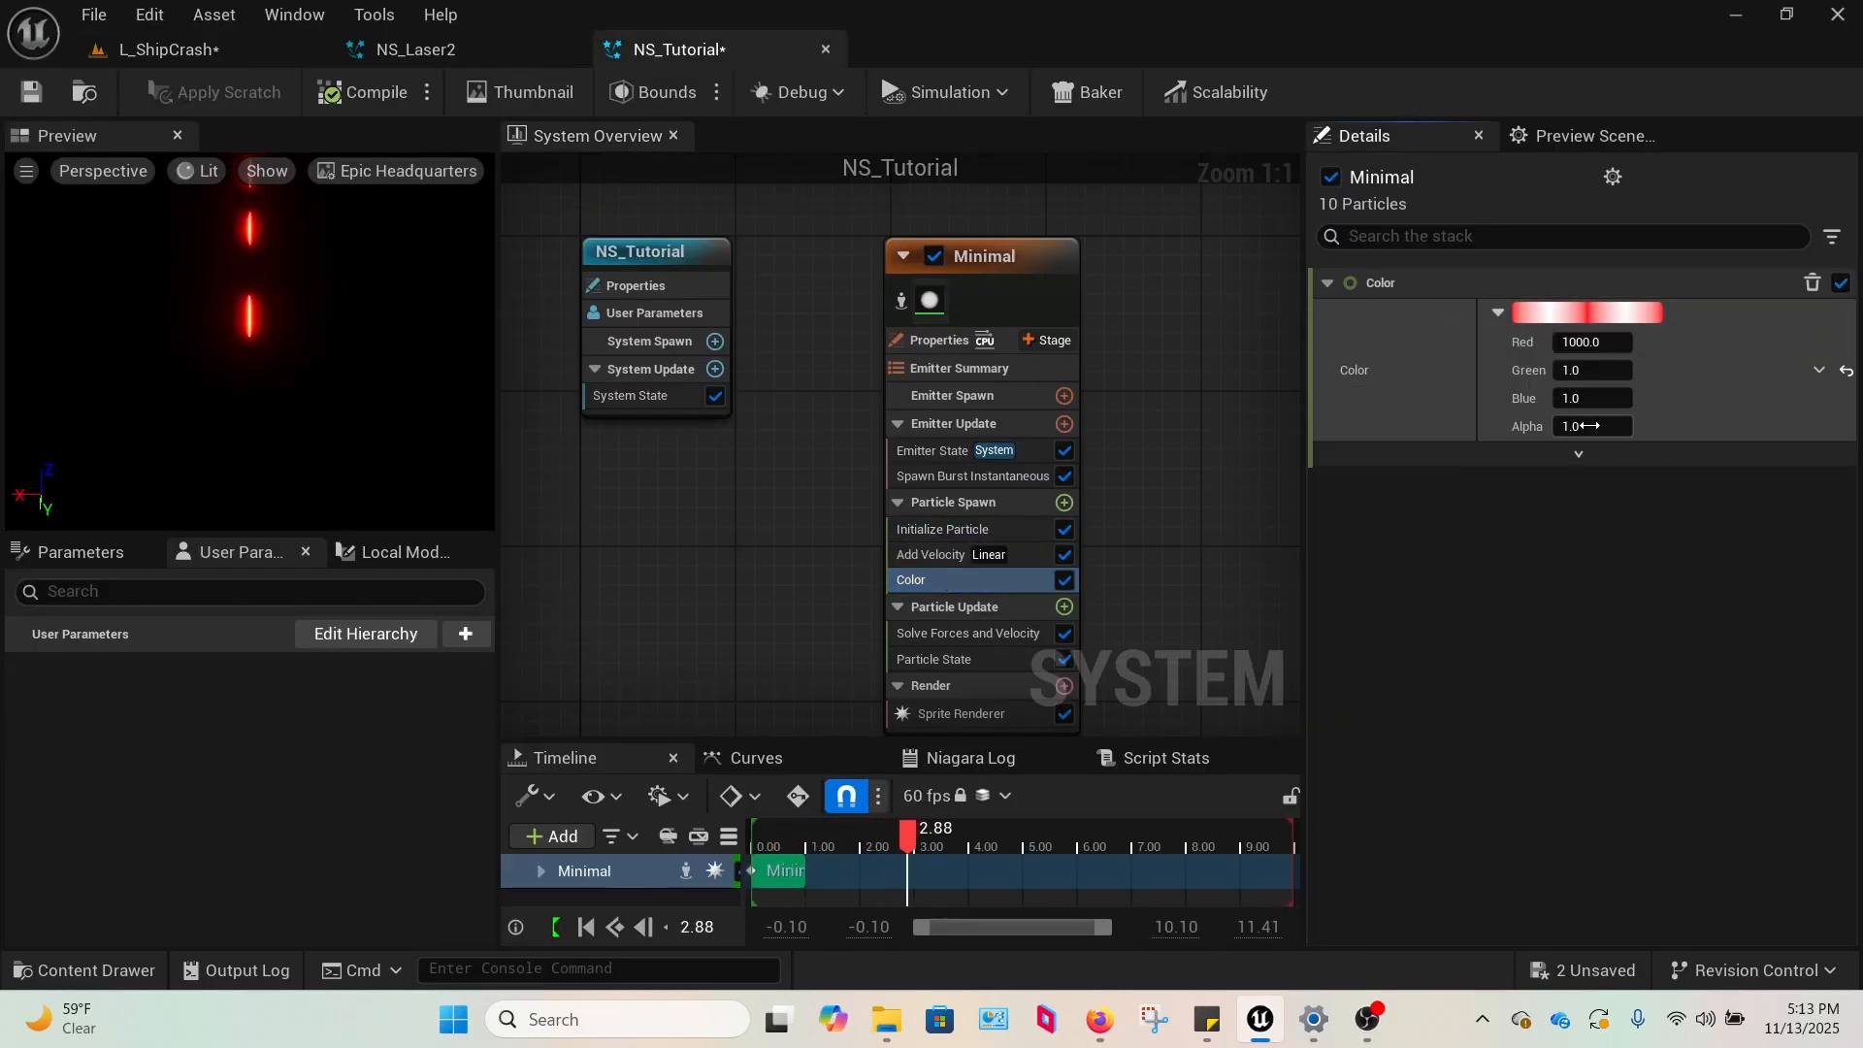
{"action": "left_click", "coordinate": [1601, 342]}
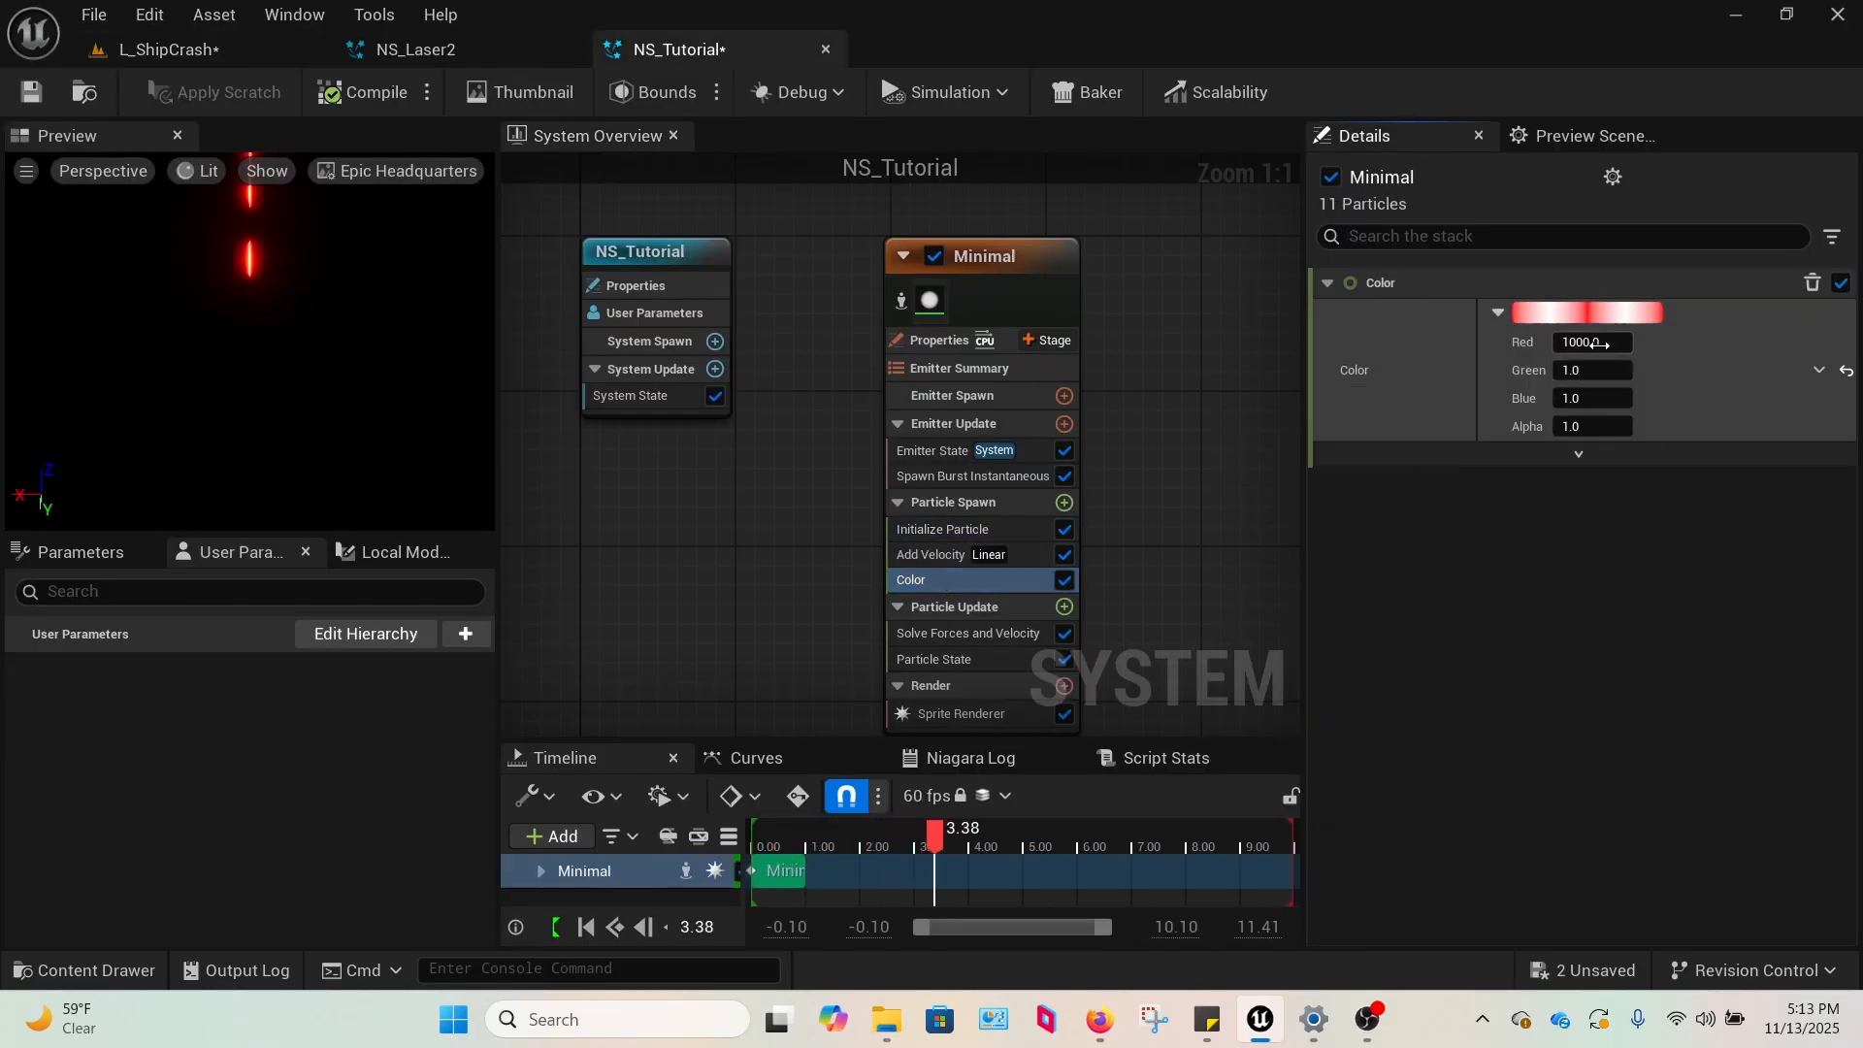
{"action": "type", "text": "1"}
{"action": "left_click", "coordinate": [1599, 404]}
{"action": "type", "text": "100"}
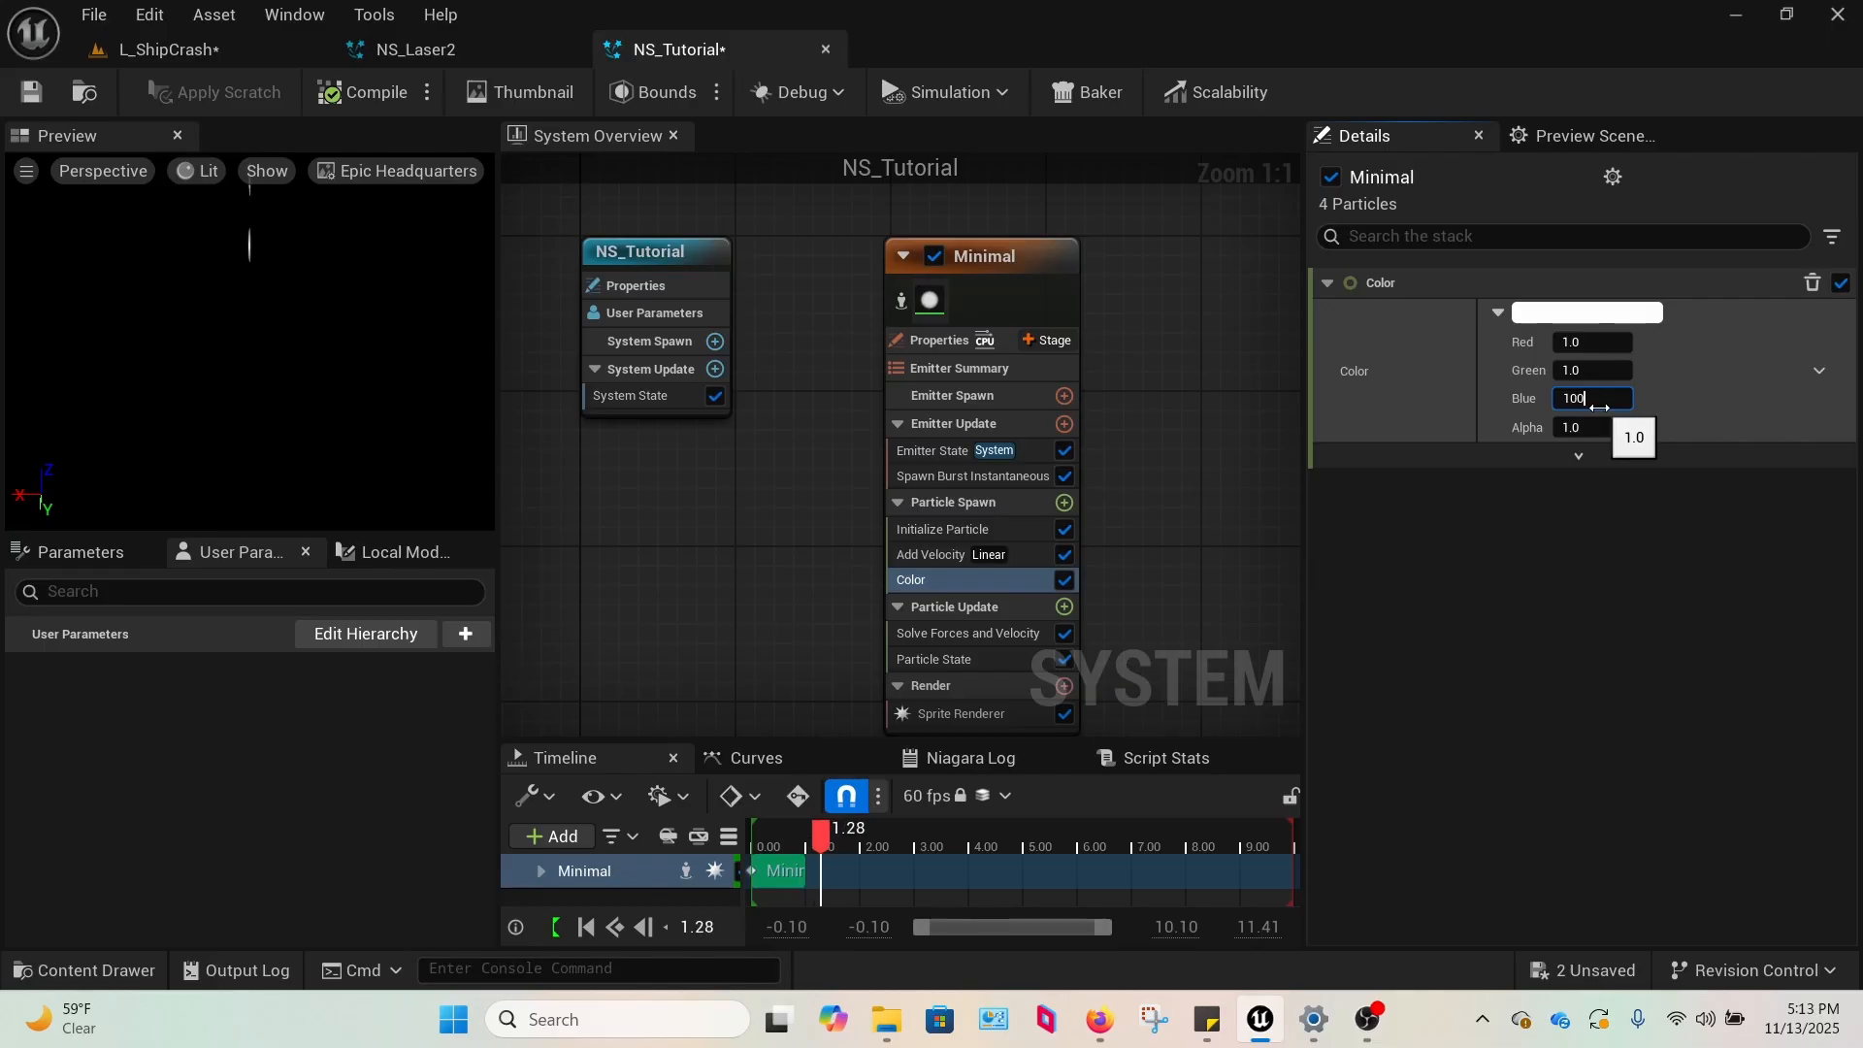
{"action": "type", "text": "0"}
{"action": "key", "text": "Return"}
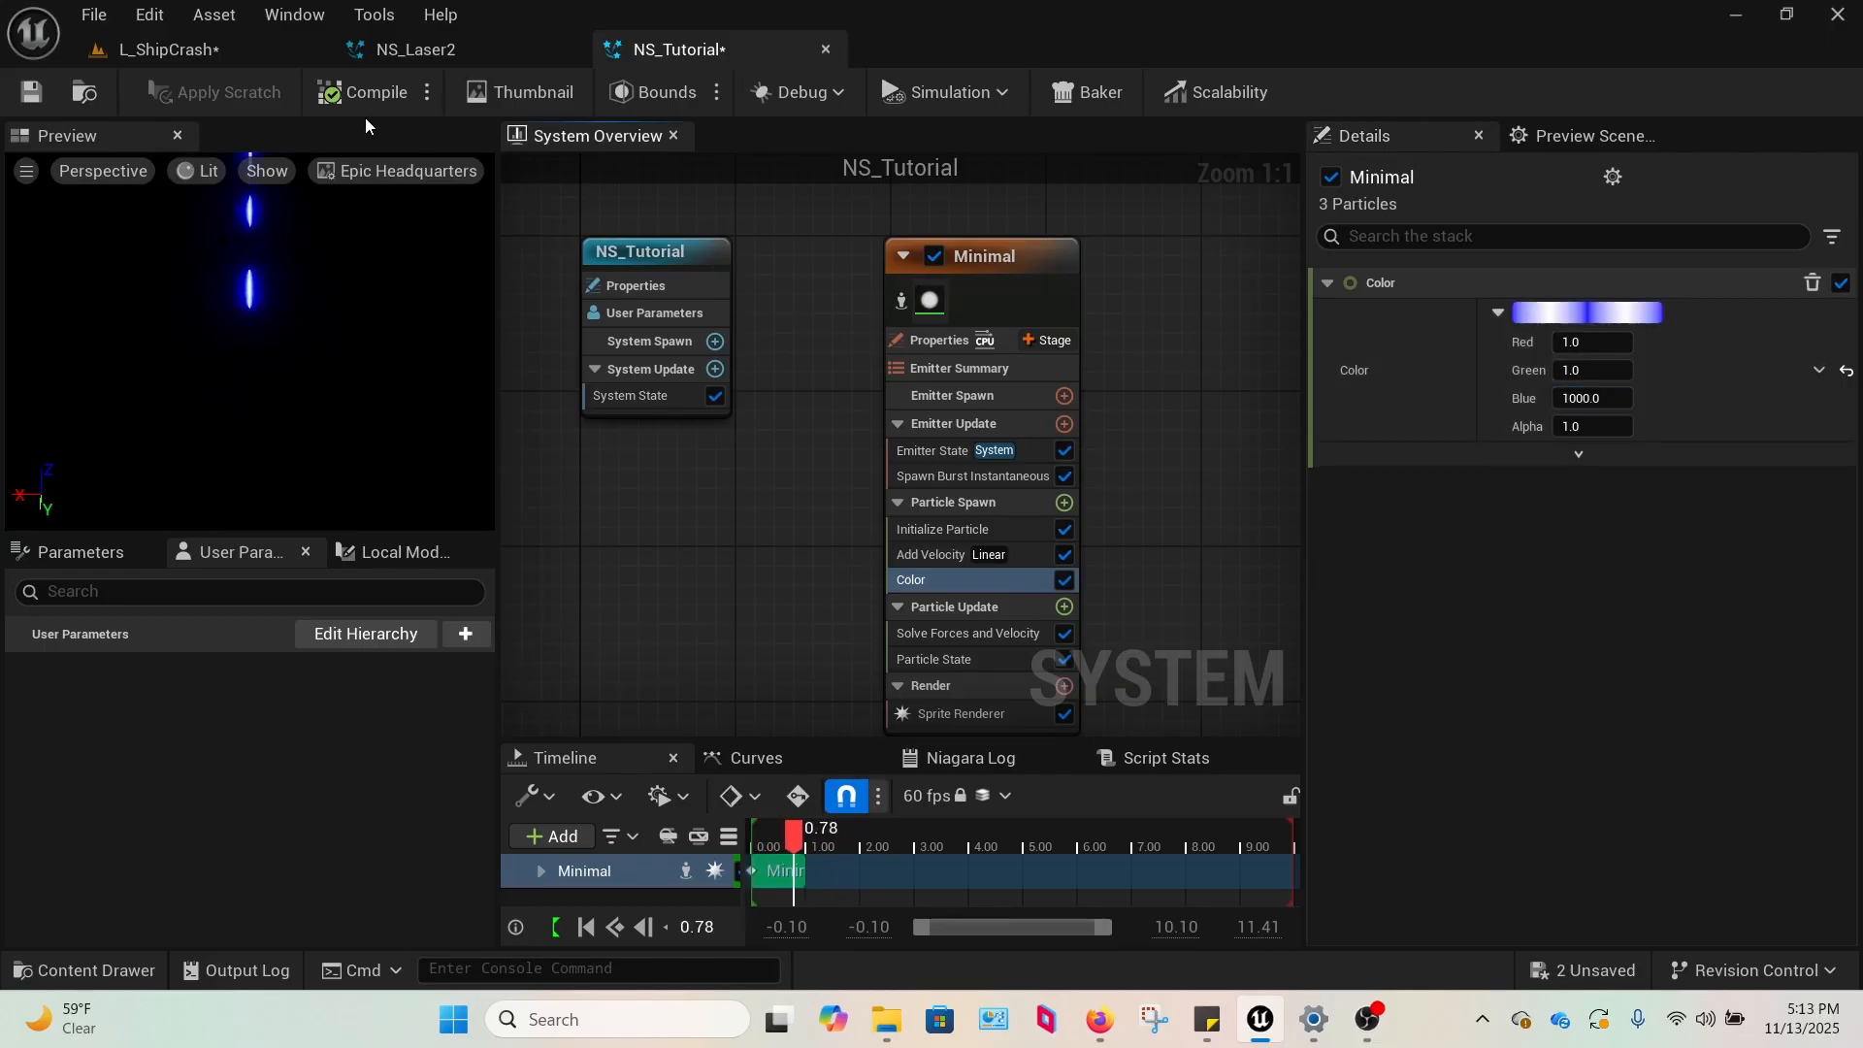
{"action": "left_click", "coordinate": [165, 48]}
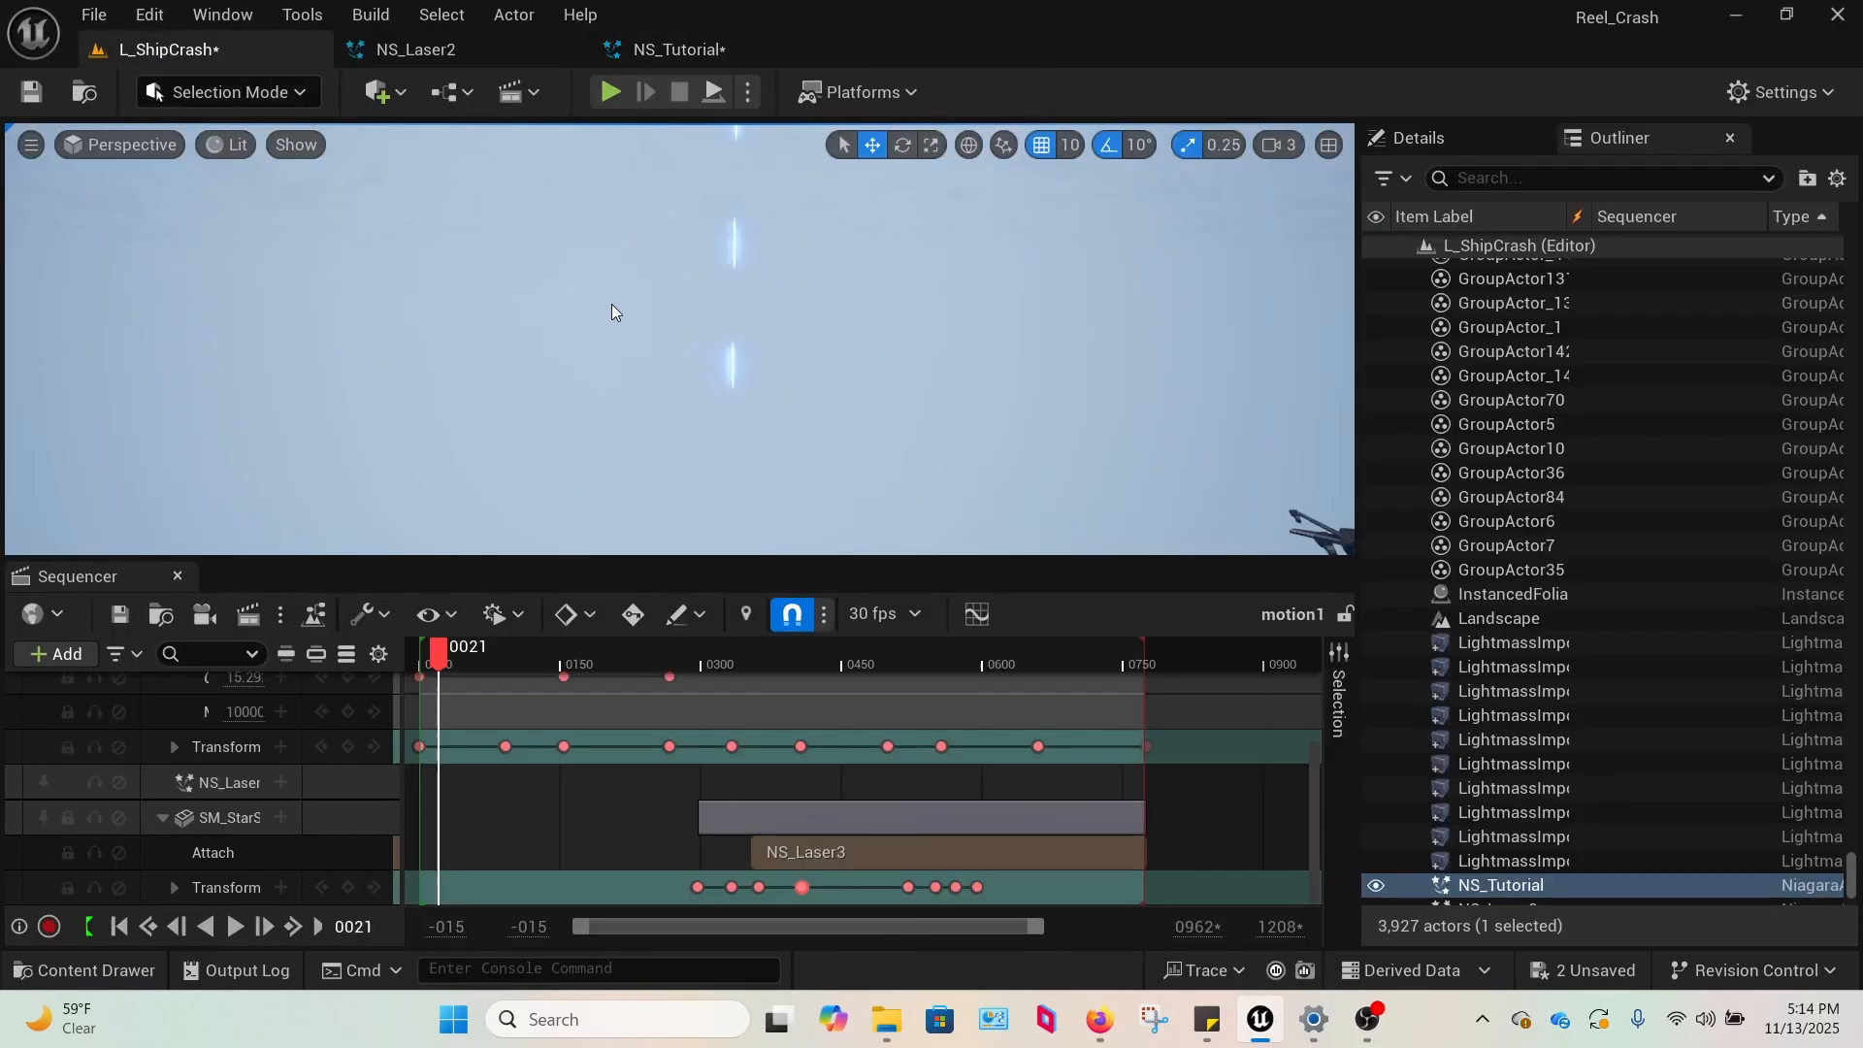
{"action": "left_click", "coordinate": [659, 52]}
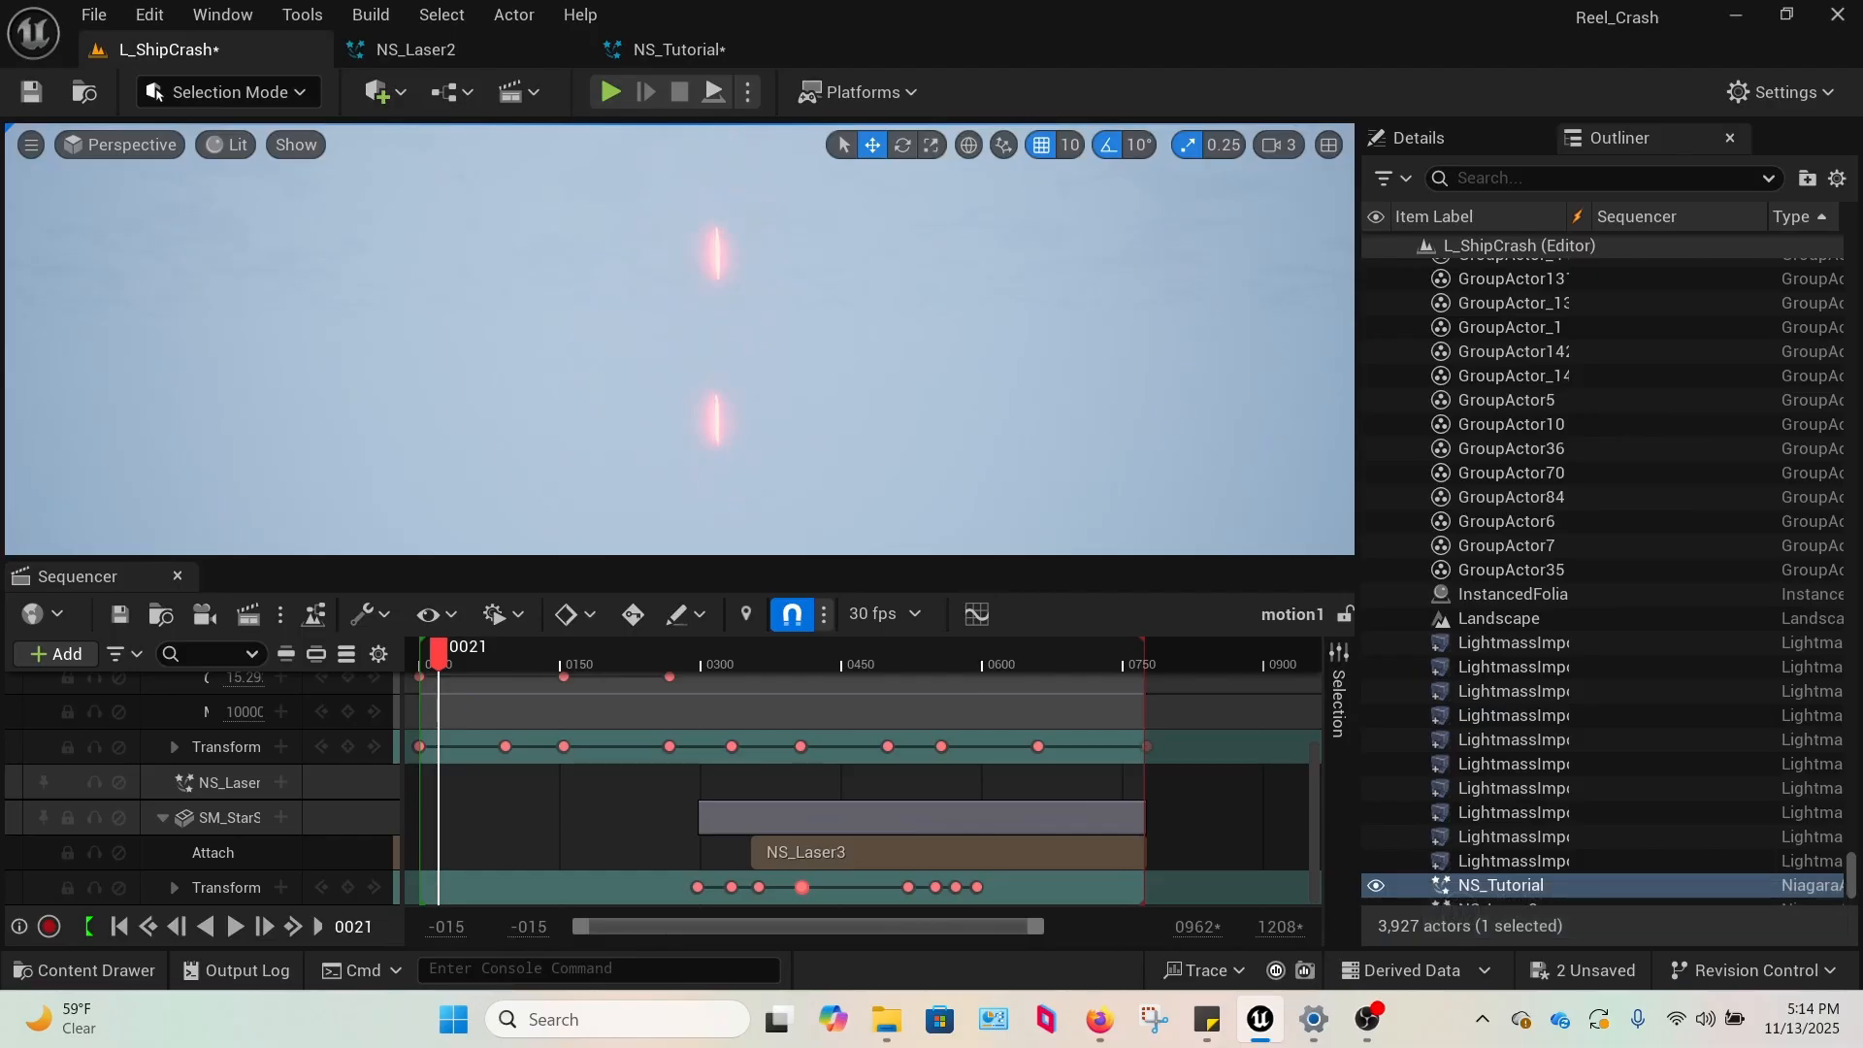
Show the editor gizmos in L_ShipCrash, rotate the NS_Tutorial actor and key its transform at frame 21 in Sequencer.
{"action": "mouse_move", "coordinate": [824, 368]}
{"action": "right_mouse_down"}
{"action": "mouse_move", "coordinate": [858, 383]}
{"action": "mouse_move", "coordinate": [790, 373]}
{"action": "right_mouse_up"}
{"action": "key", "text": "g"}
{"action": "left_click", "coordinate": [902, 144]}
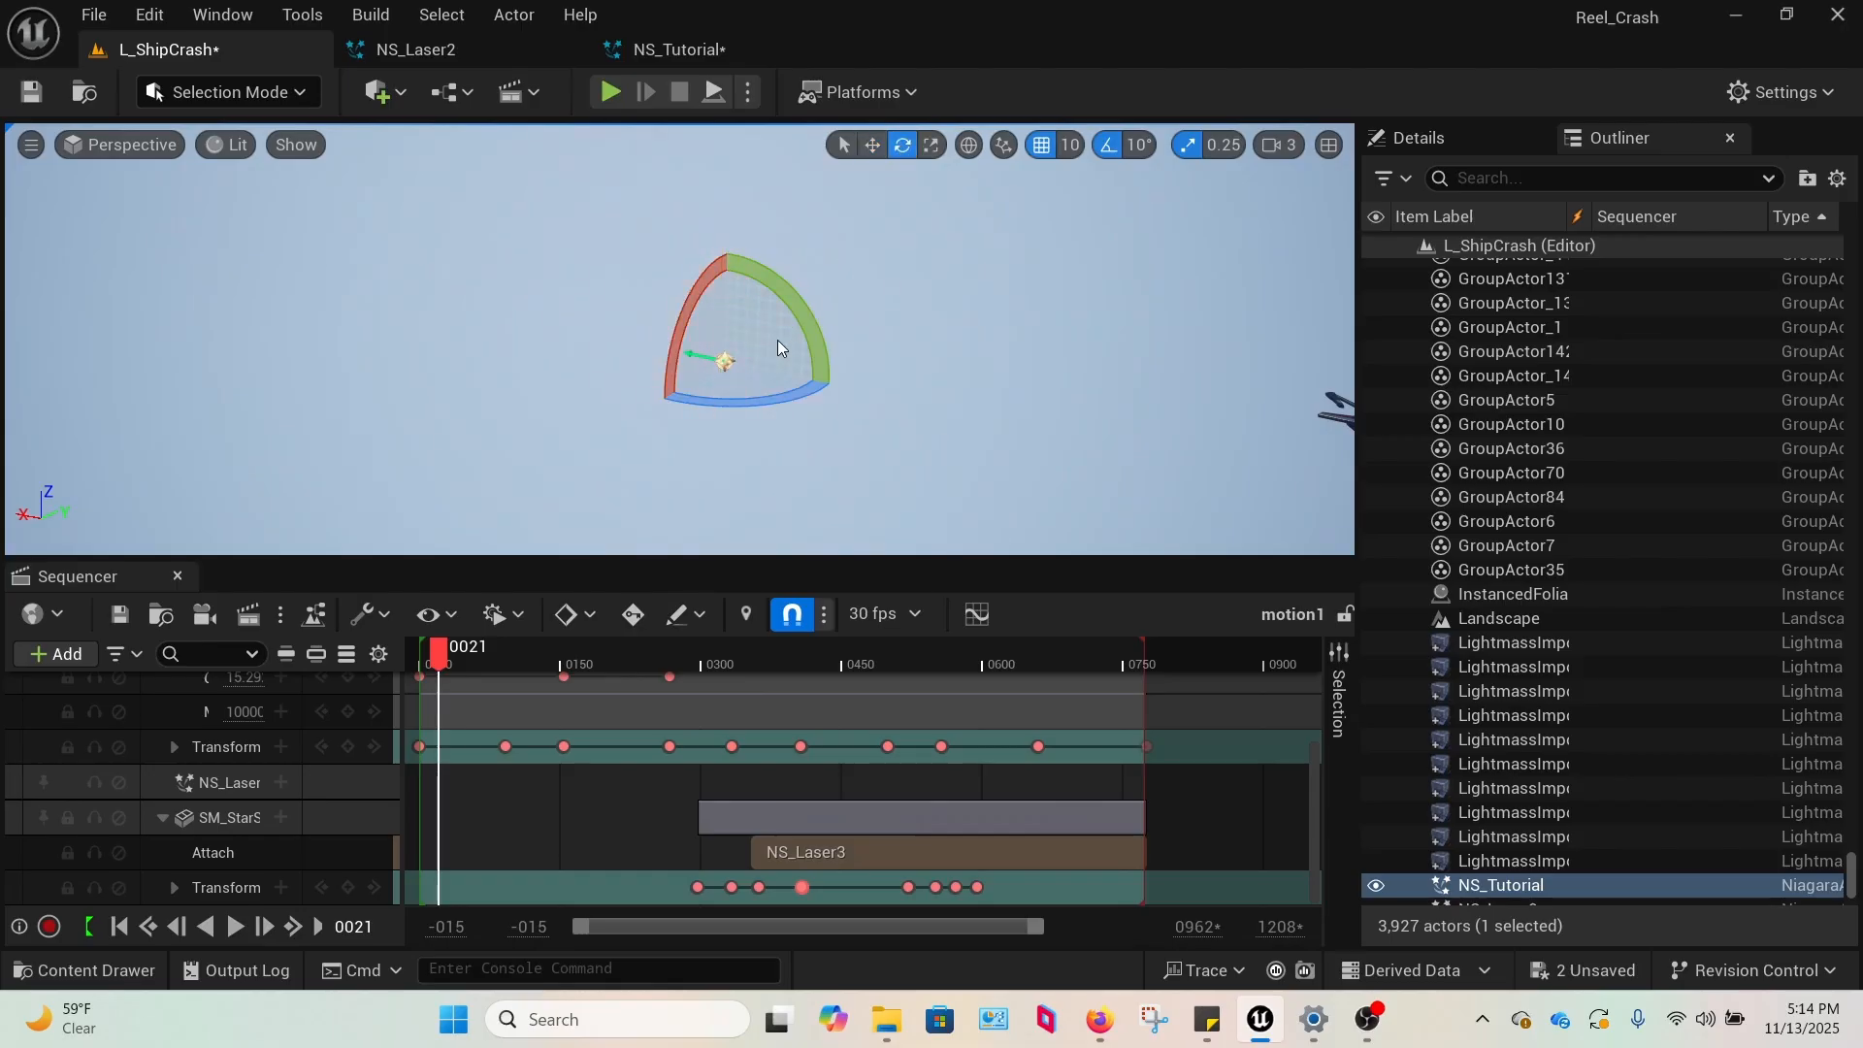
{"action": "left_click_drag", "start_coordinate": [781, 285], "coordinate": [823, 334]}
{"action": "right_click_drag", "start_coordinate": [781, 285], "coordinate": [805, 264]}
{"action": "key", "text": "s"}
{"action": "key", "text": "f"}
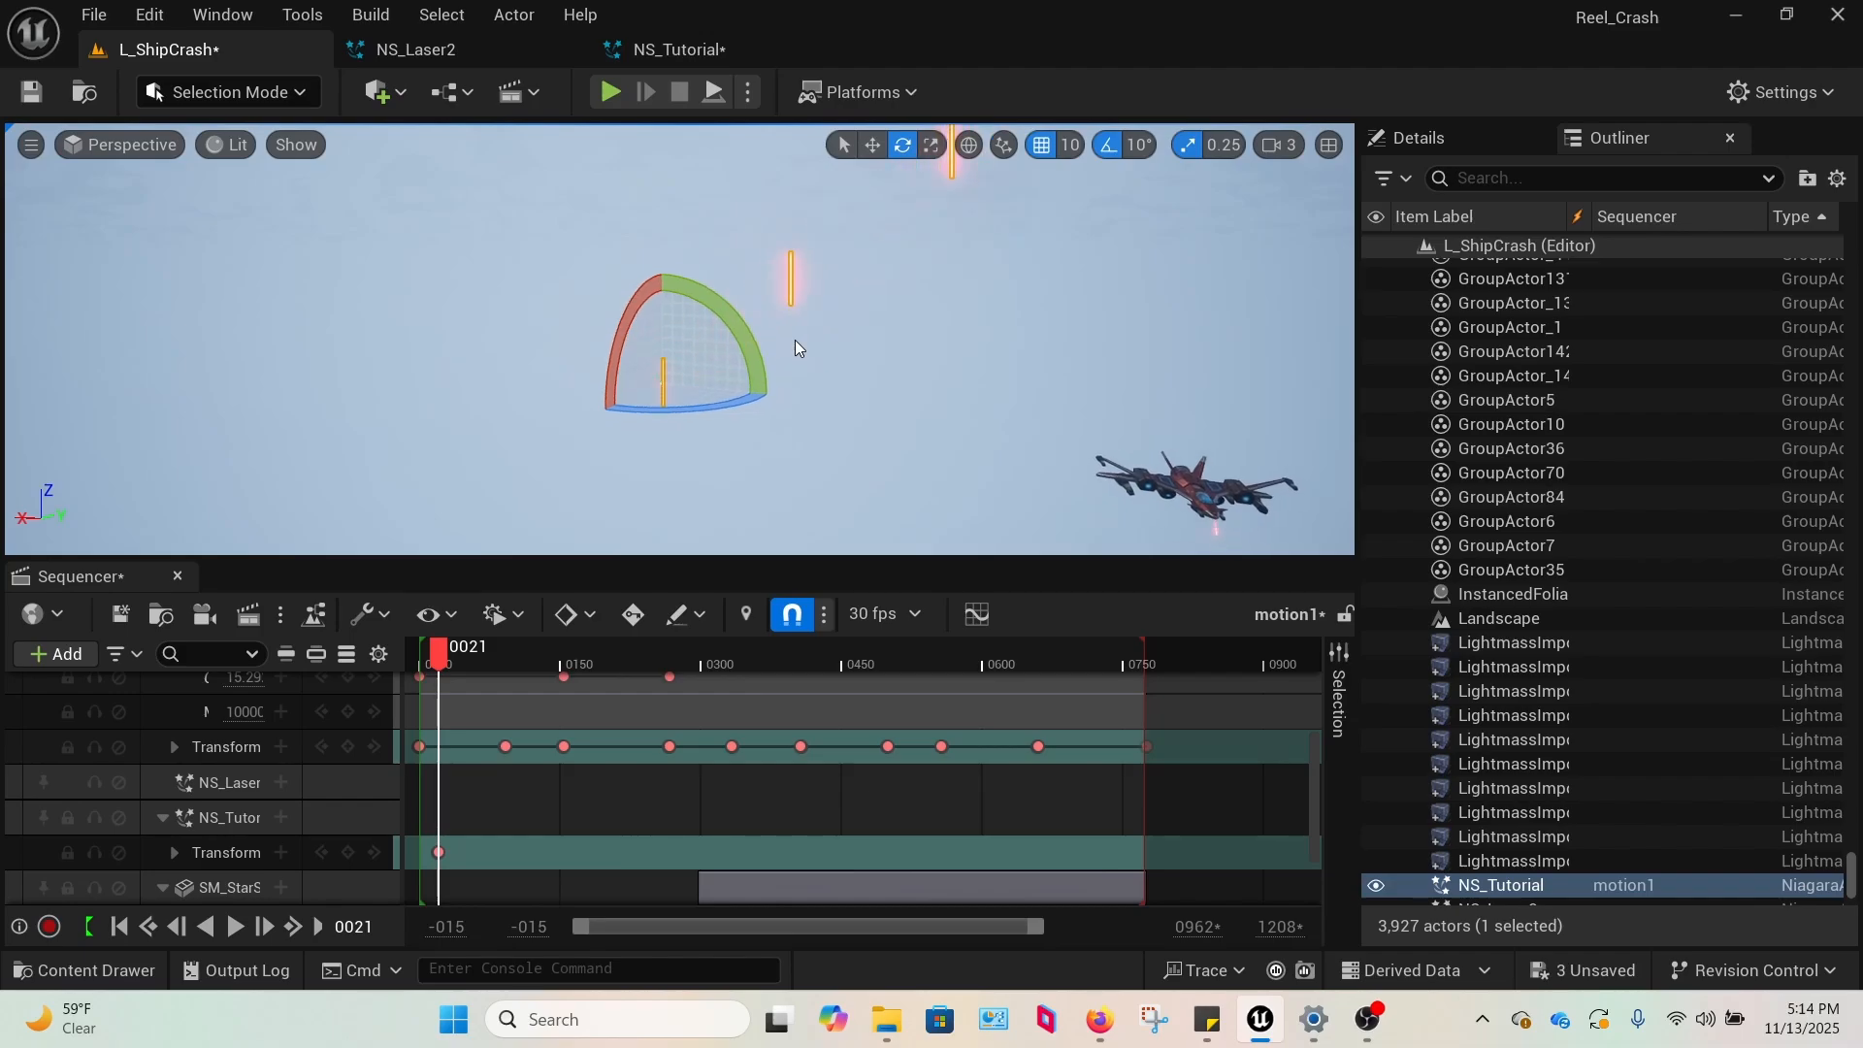
Rotate the NS_Tutorial actor further about its other axes to check how the bolts follow its orientation.
{"action": "right_click_drag", "start_coordinate": [794, 339], "coordinate": [820, 405]}
{"action": "key", "text": "s"}
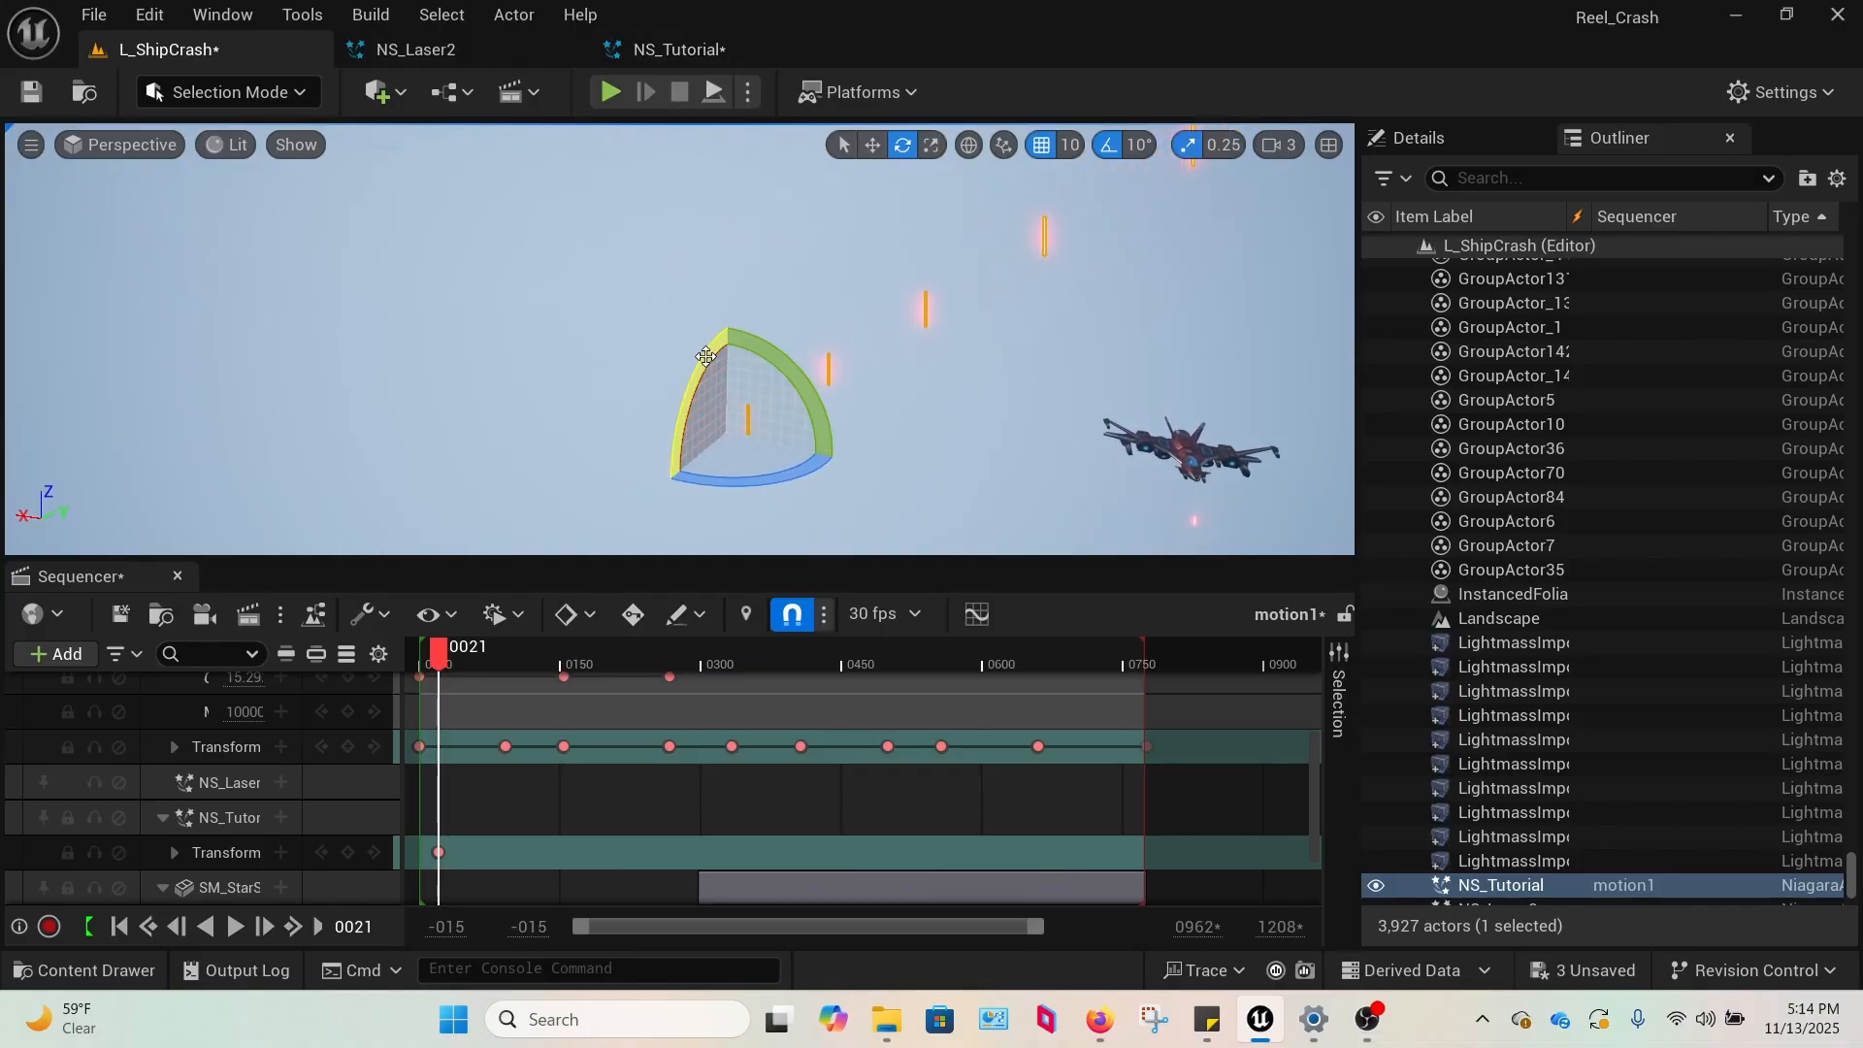
{"action": "left_click_drag", "start_coordinate": [706, 356], "coordinate": [836, 278]}
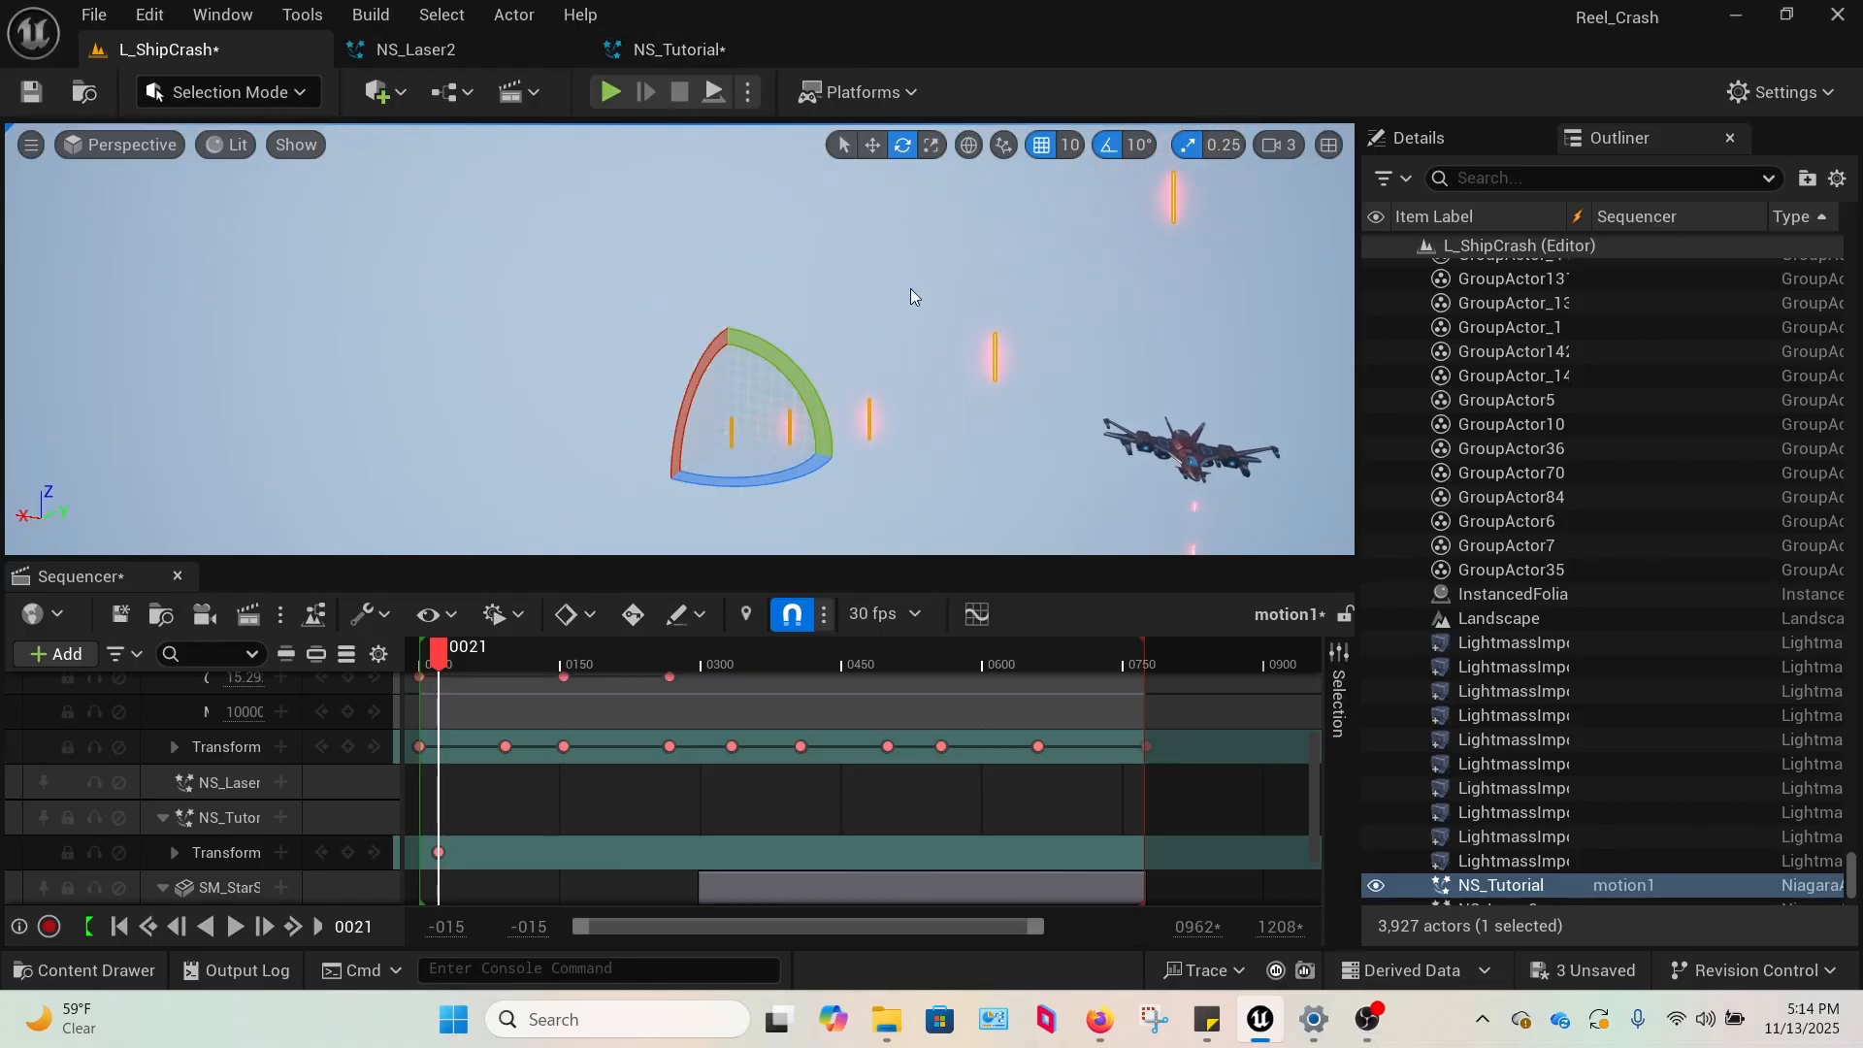
{"action": "mouse_move", "coordinate": [804, 377]}
{"action": "left_mouse_down"}
{"action": "mouse_move", "coordinate": [988, 497]}
{"action": "mouse_move", "coordinate": [815, 408]}
{"action": "left_mouse_up"}
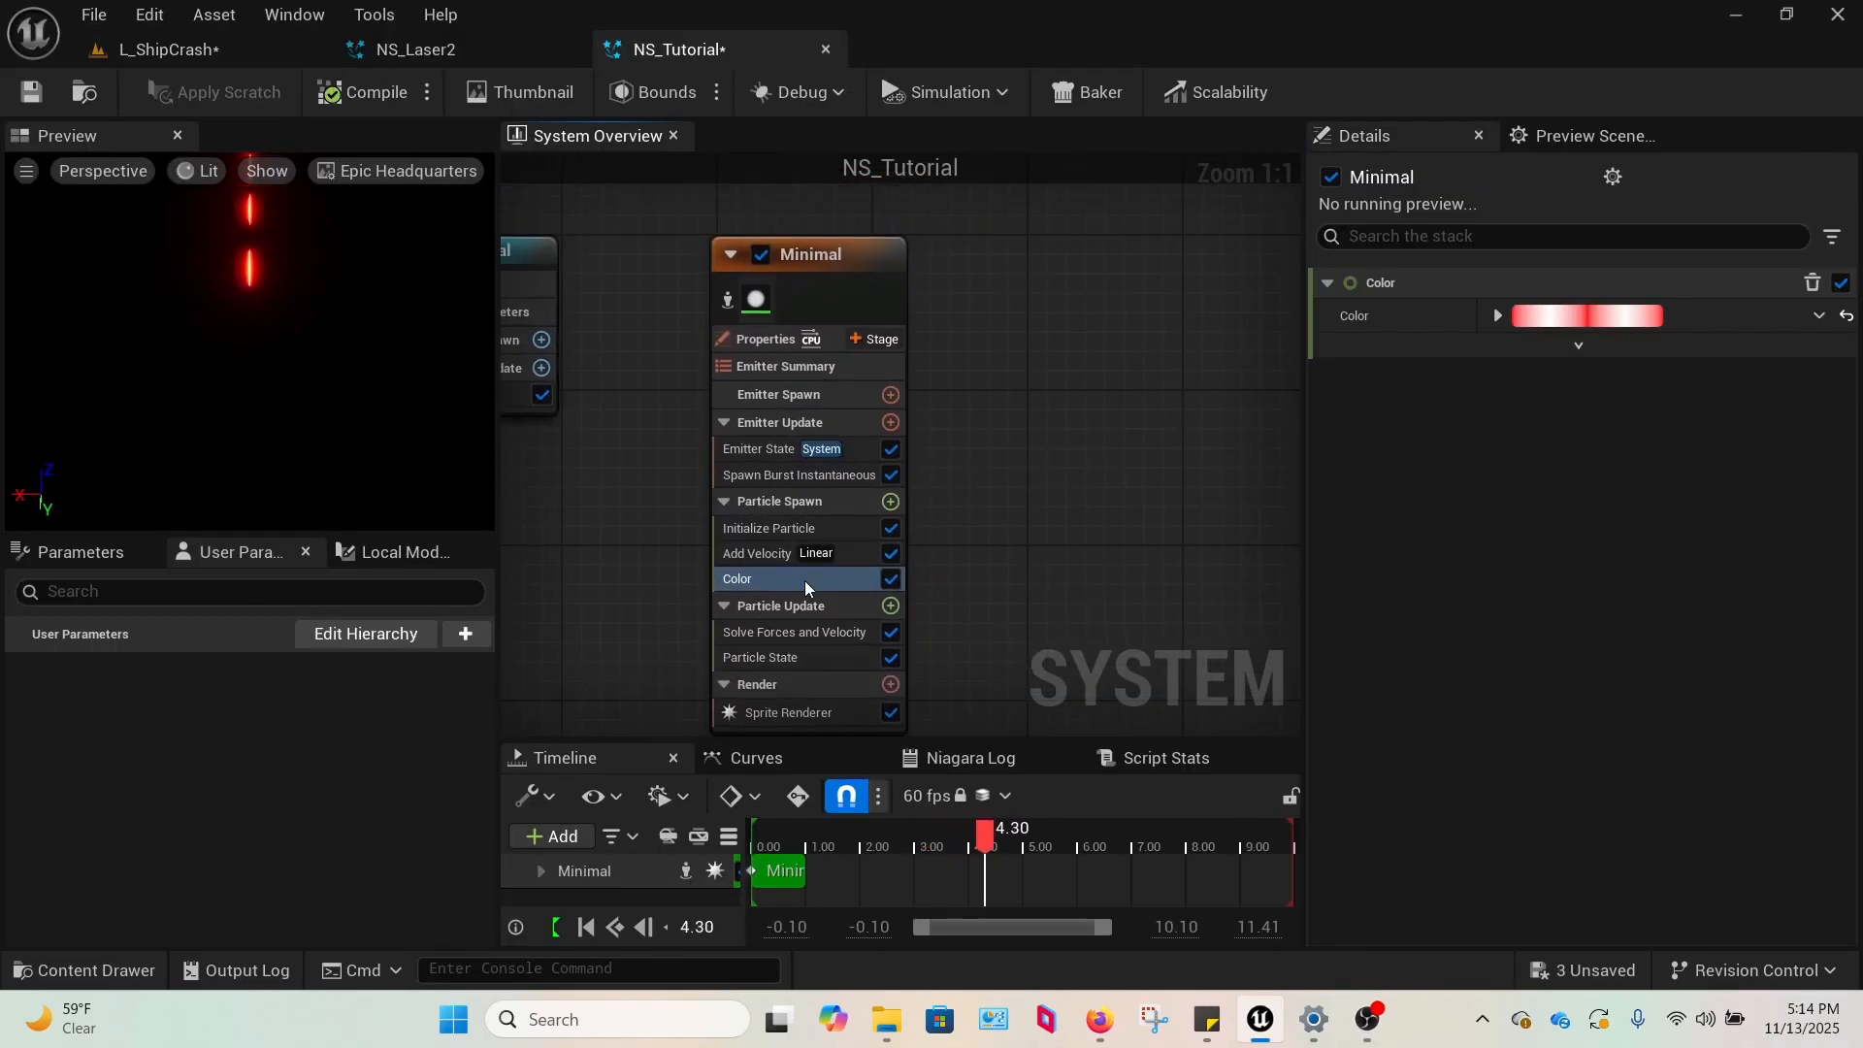
Set the Rotation Mode of the Minimal emitter's Add Velocity module to None.
{"action": "left_click", "coordinate": [757, 555]}
{"action": "left_click", "coordinate": [1545, 450]}
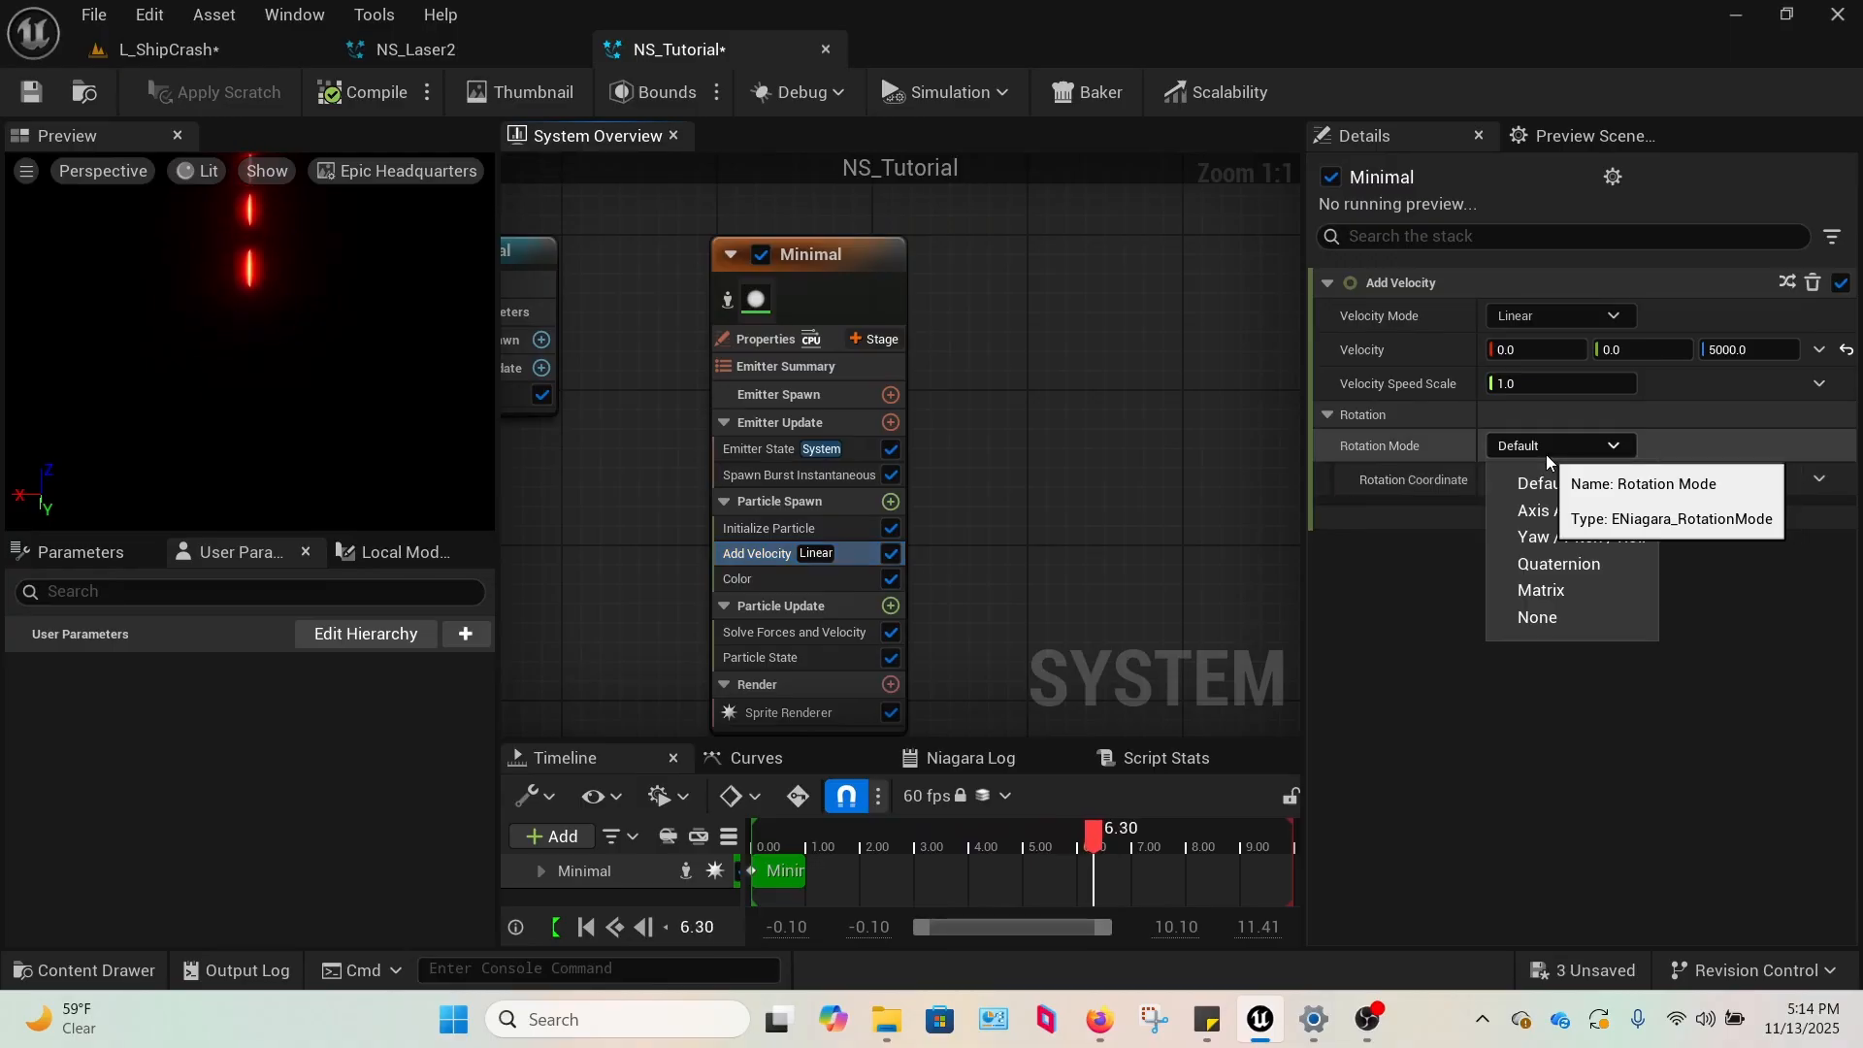
{"action": "left_click", "coordinate": [1546, 609]}
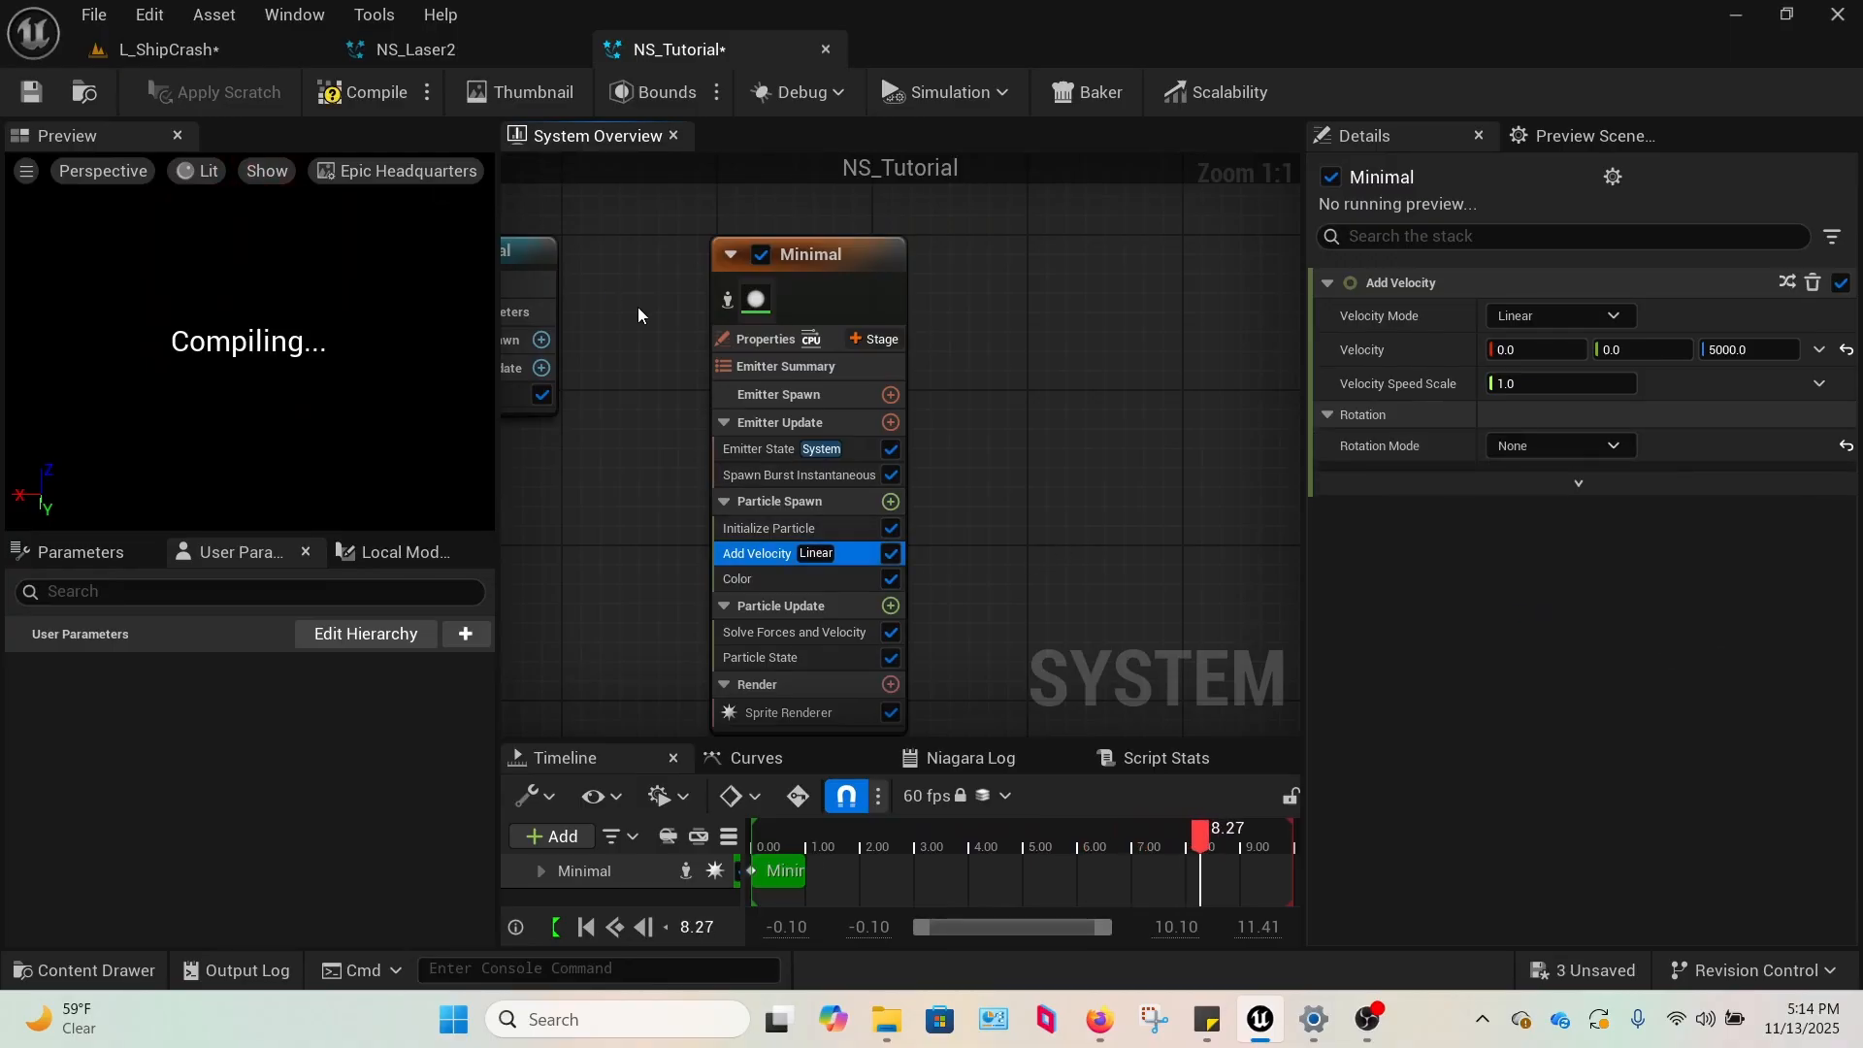
Set the Sprite Renderer's Alignment to Velocity Aligned in the Minimal emitter.
{"action": "right_click_drag", "start_coordinate": [640, 456], "coordinate": [579, 377]}
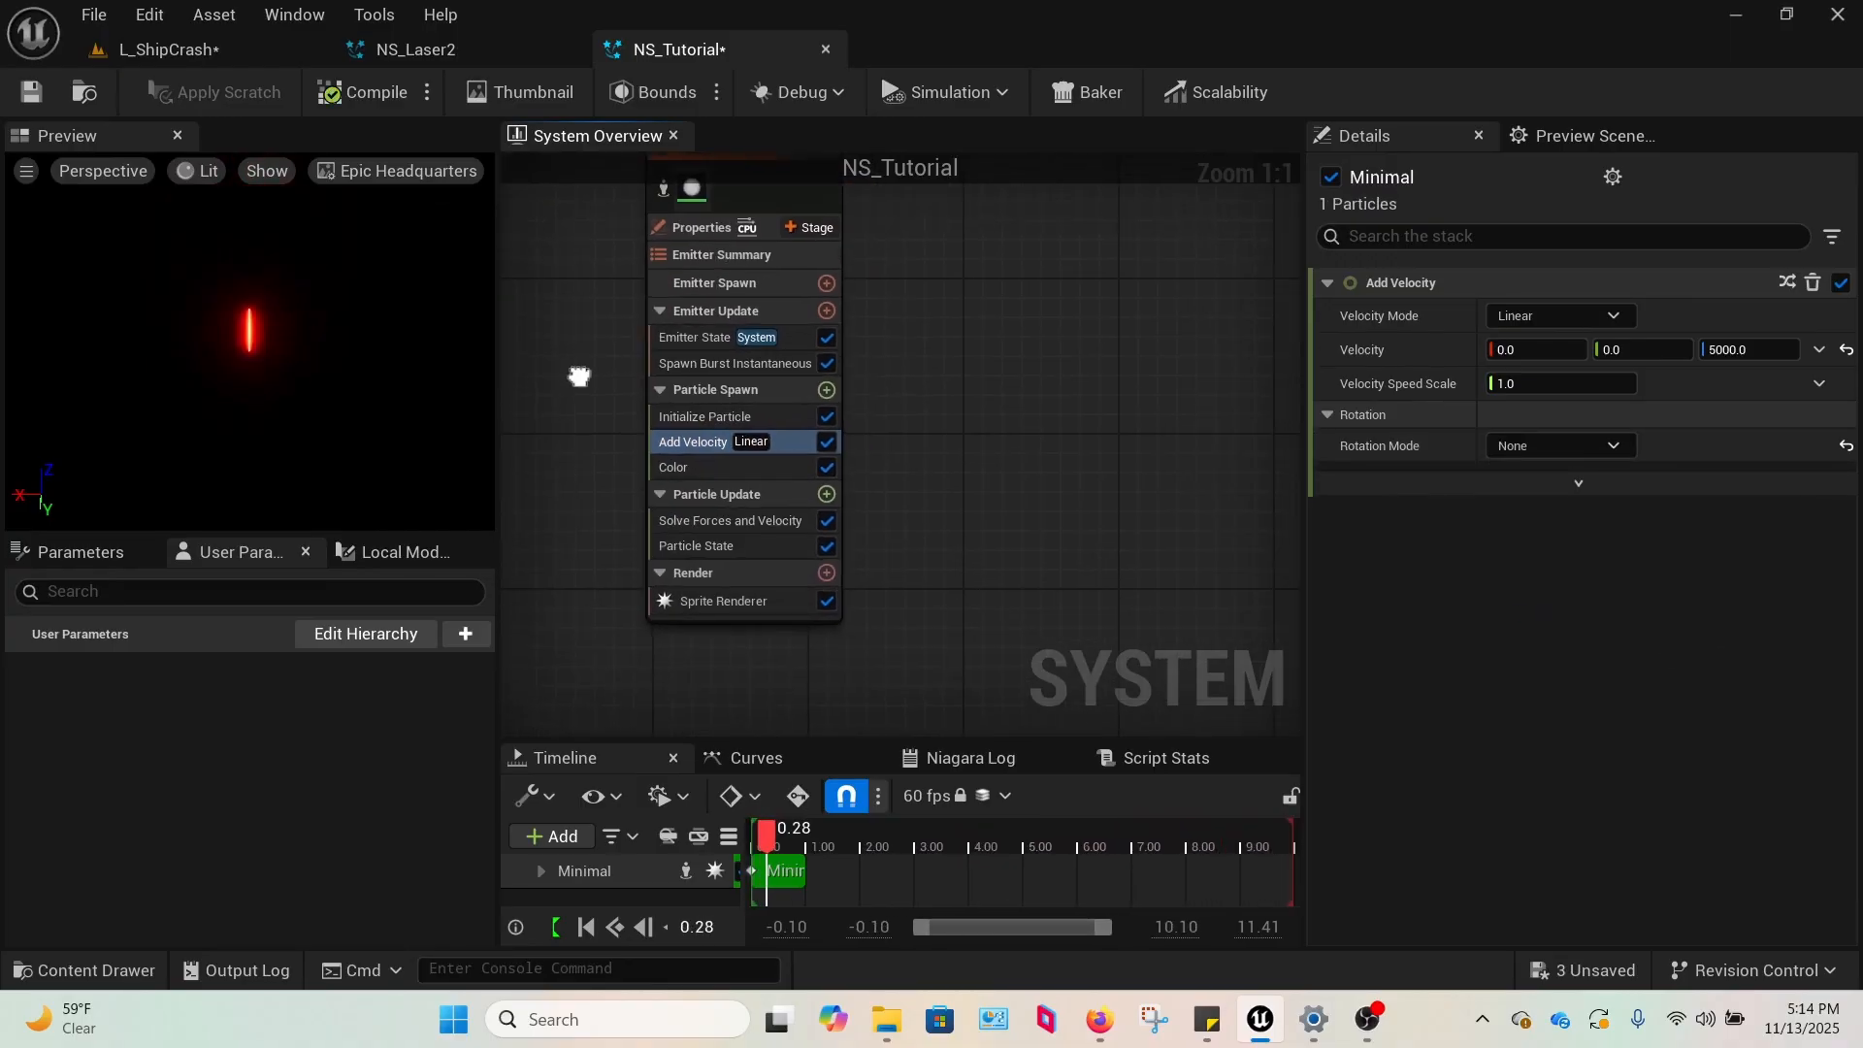
{"action": "left_click", "coordinate": [708, 598]}
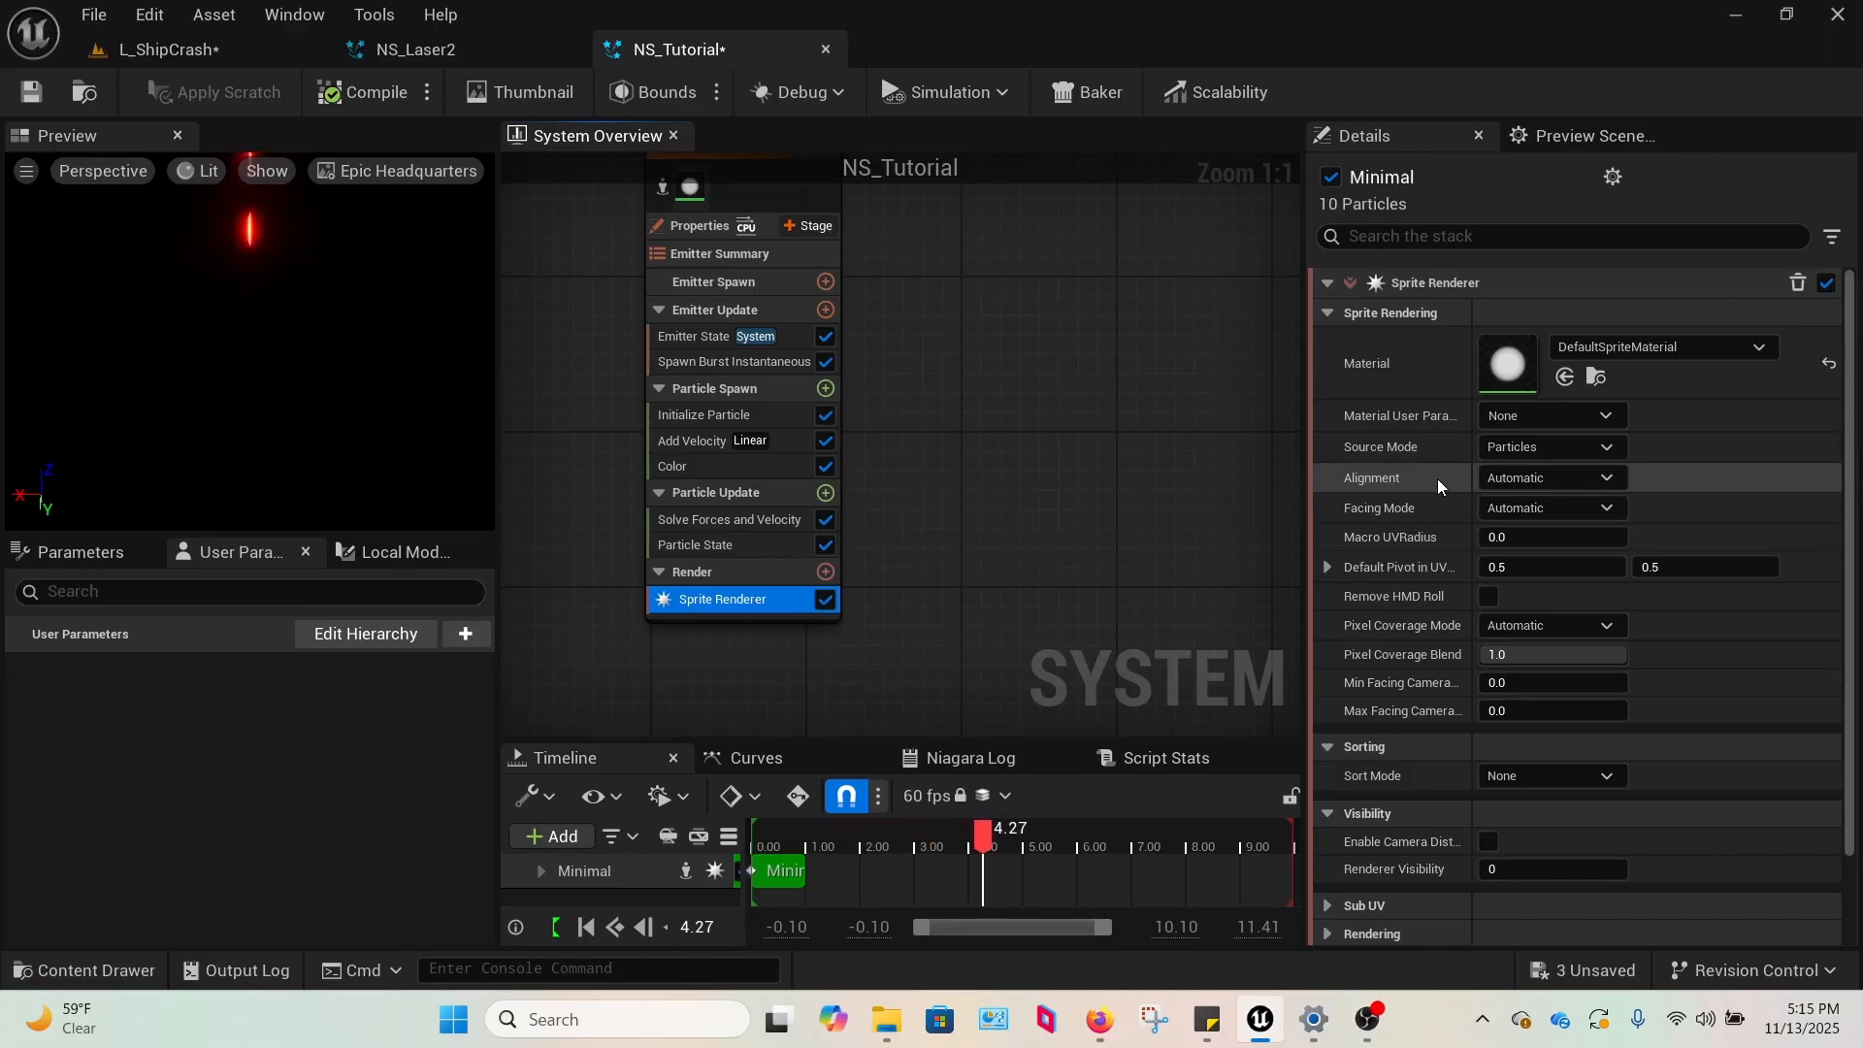
{"action": "left_click", "coordinate": [1515, 480]}
{"action": "left_click", "coordinate": [1539, 526]}
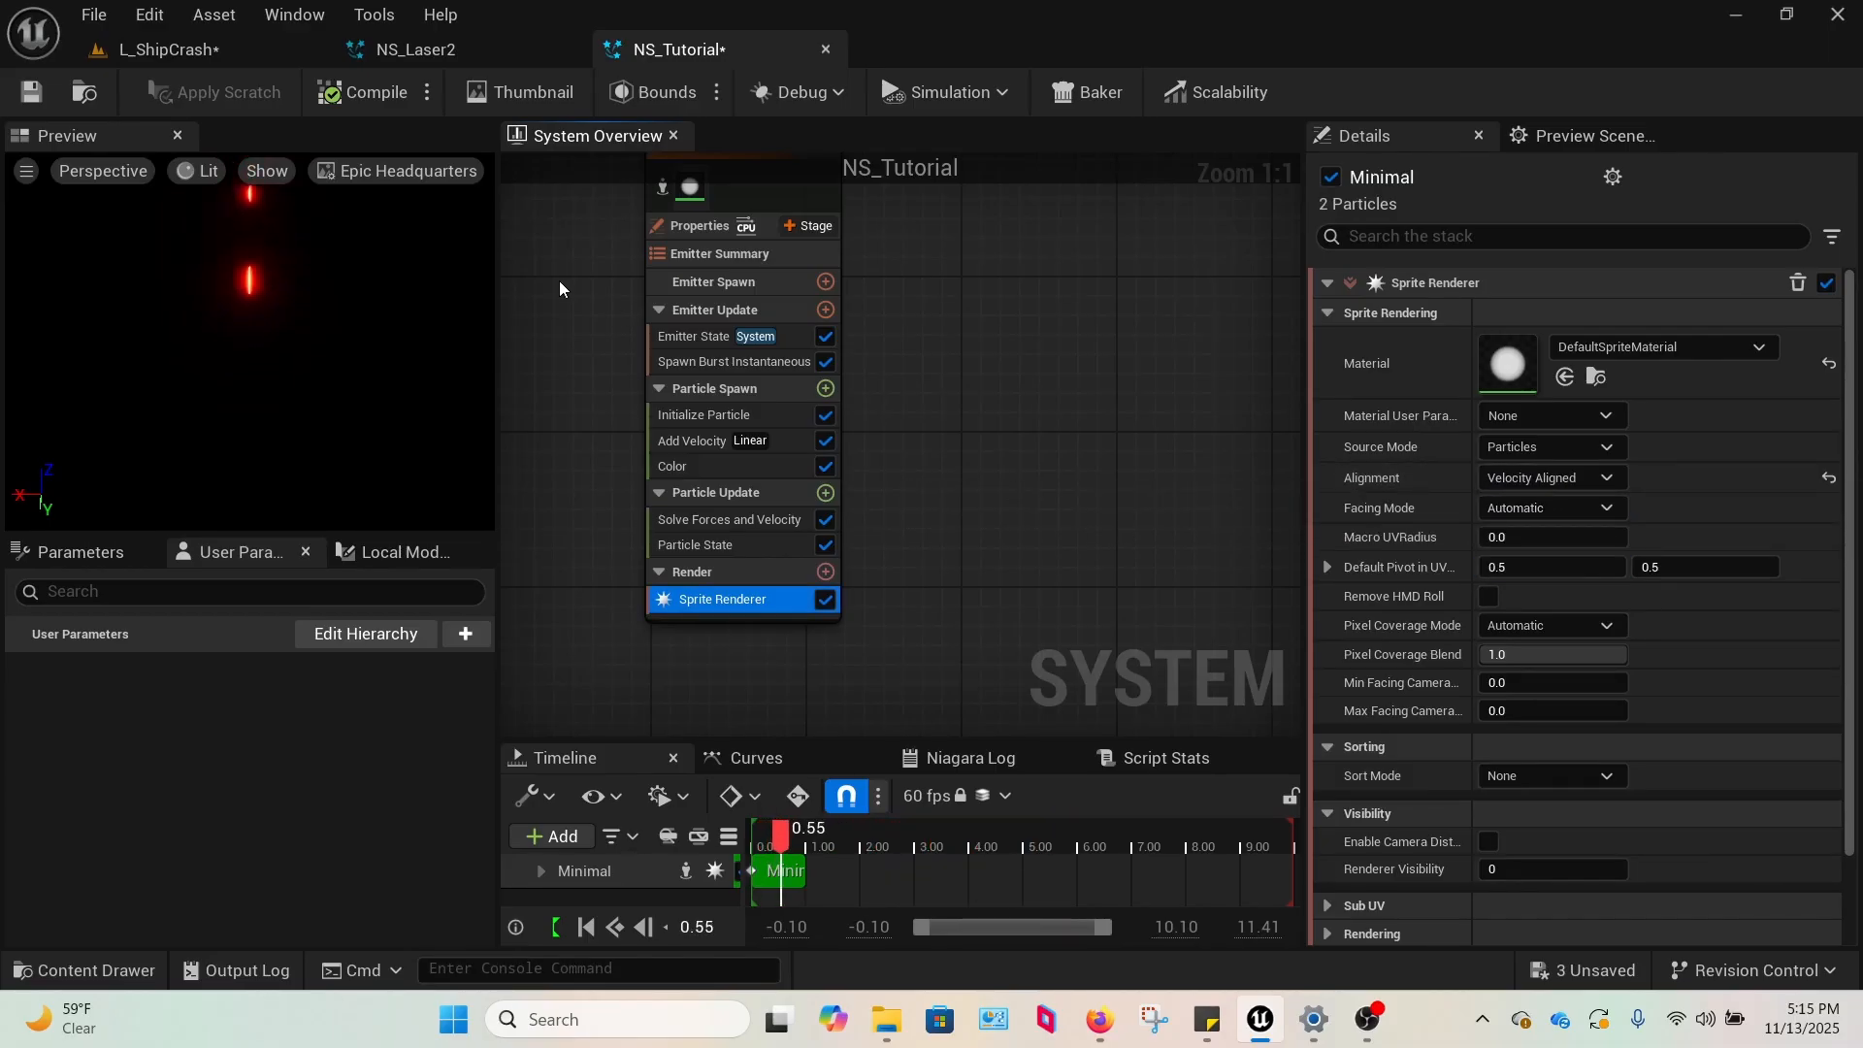
Enable Local Space in the Minimal emitter's properties, review the Sprite Renderer and save all modified files.
{"action": "left_click", "coordinate": [699, 225]}
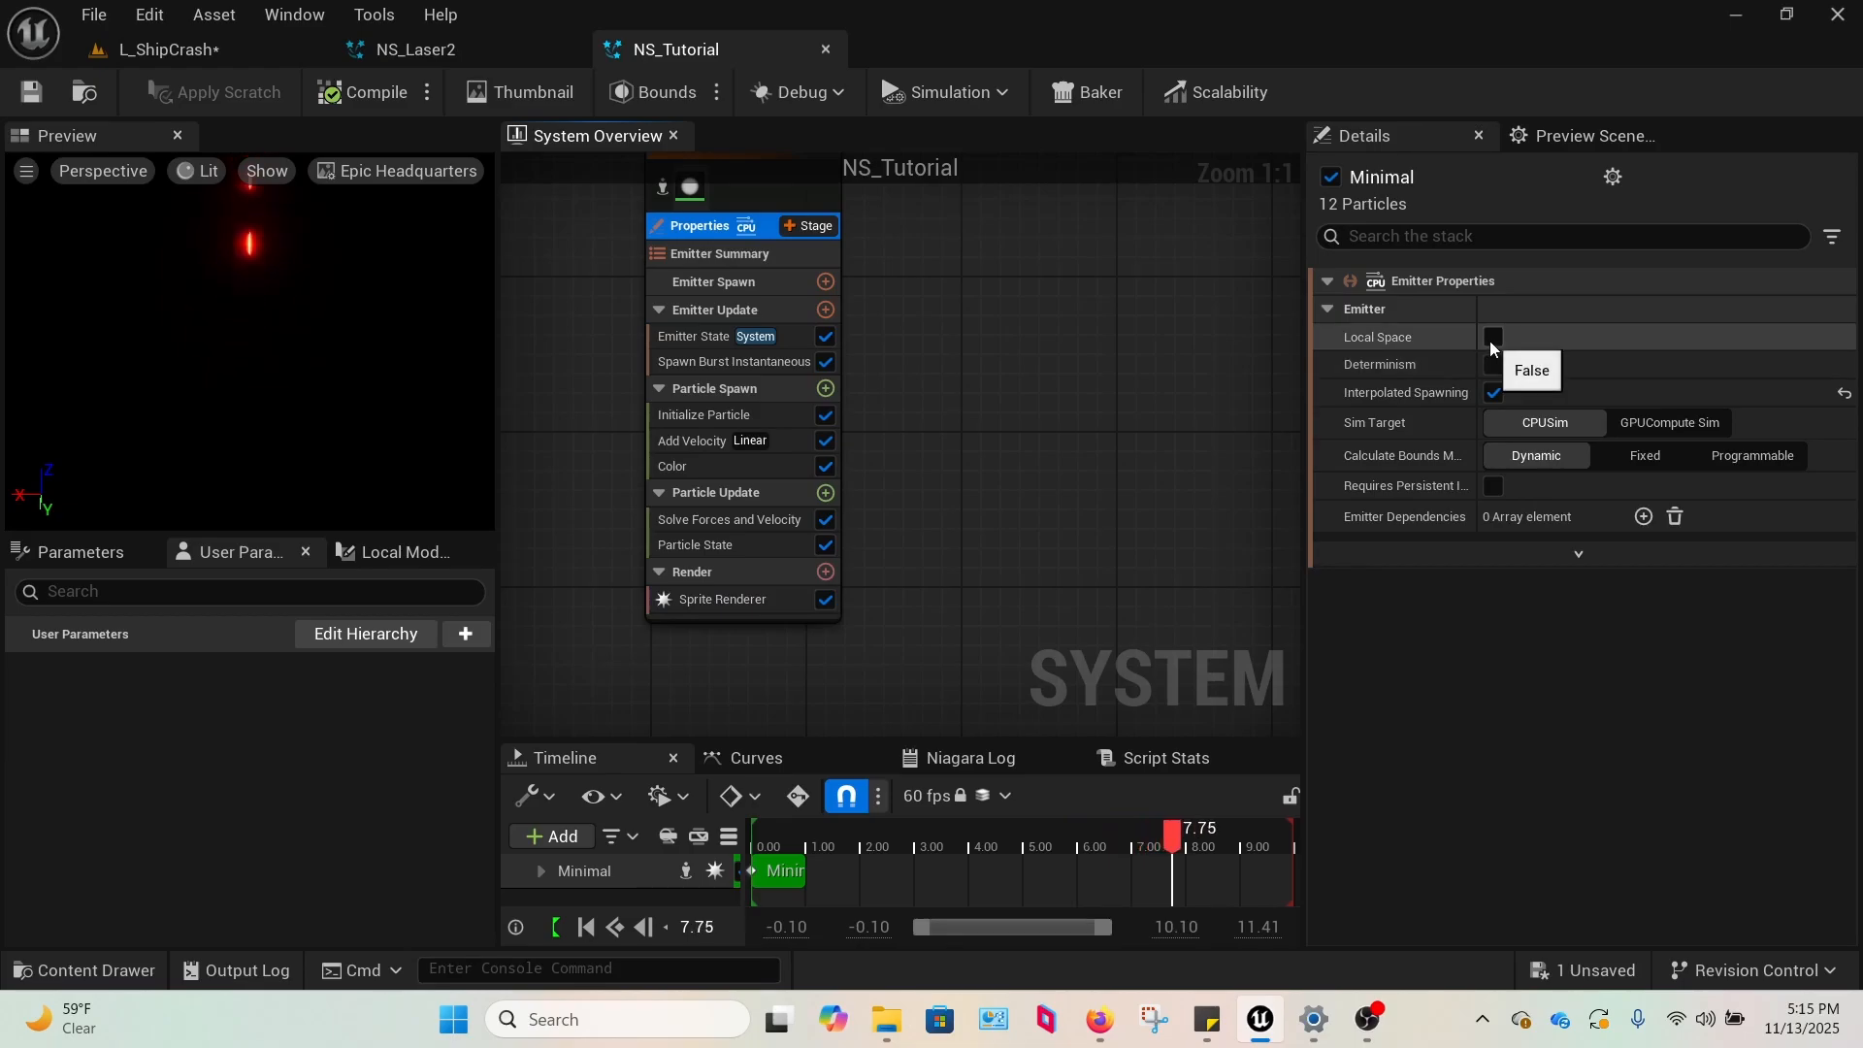
{"action": "left_click", "coordinate": [1493, 339]}
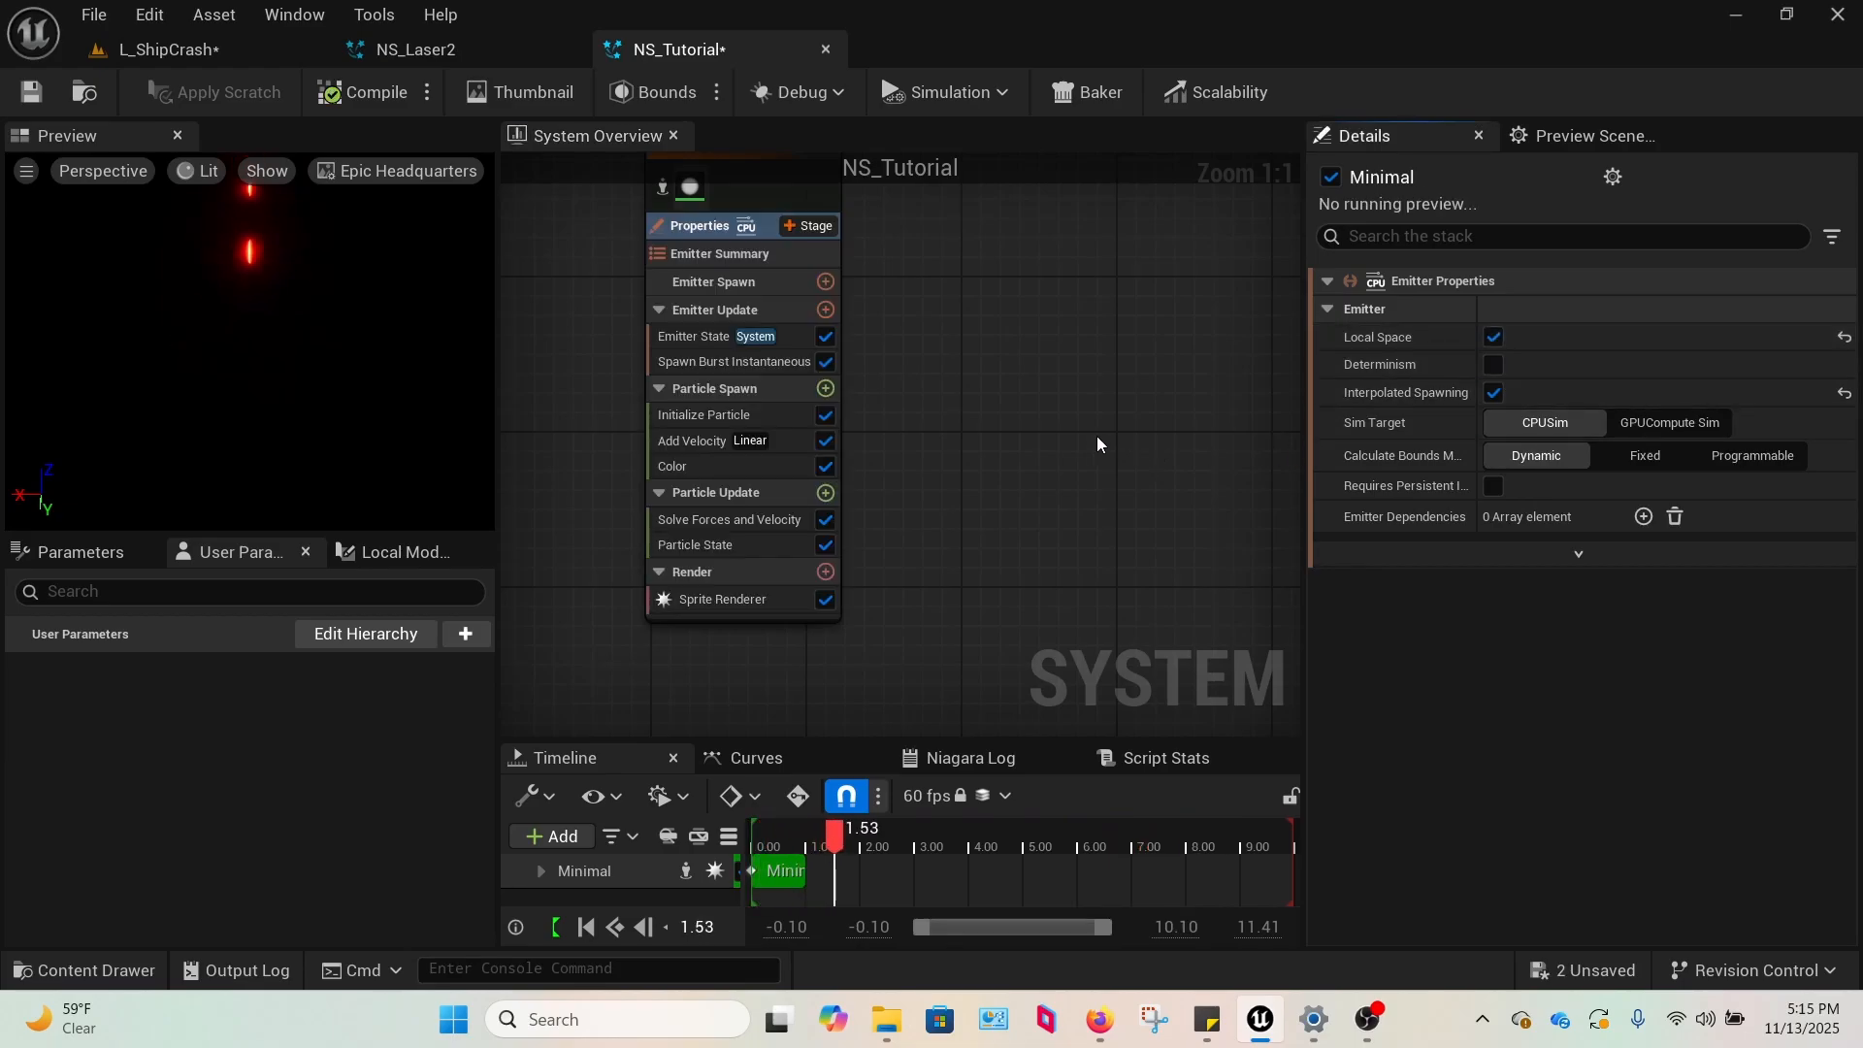
{"action": "left_click", "coordinate": [723, 599]}
{"action": "left_click", "coordinate": [72, 12]}
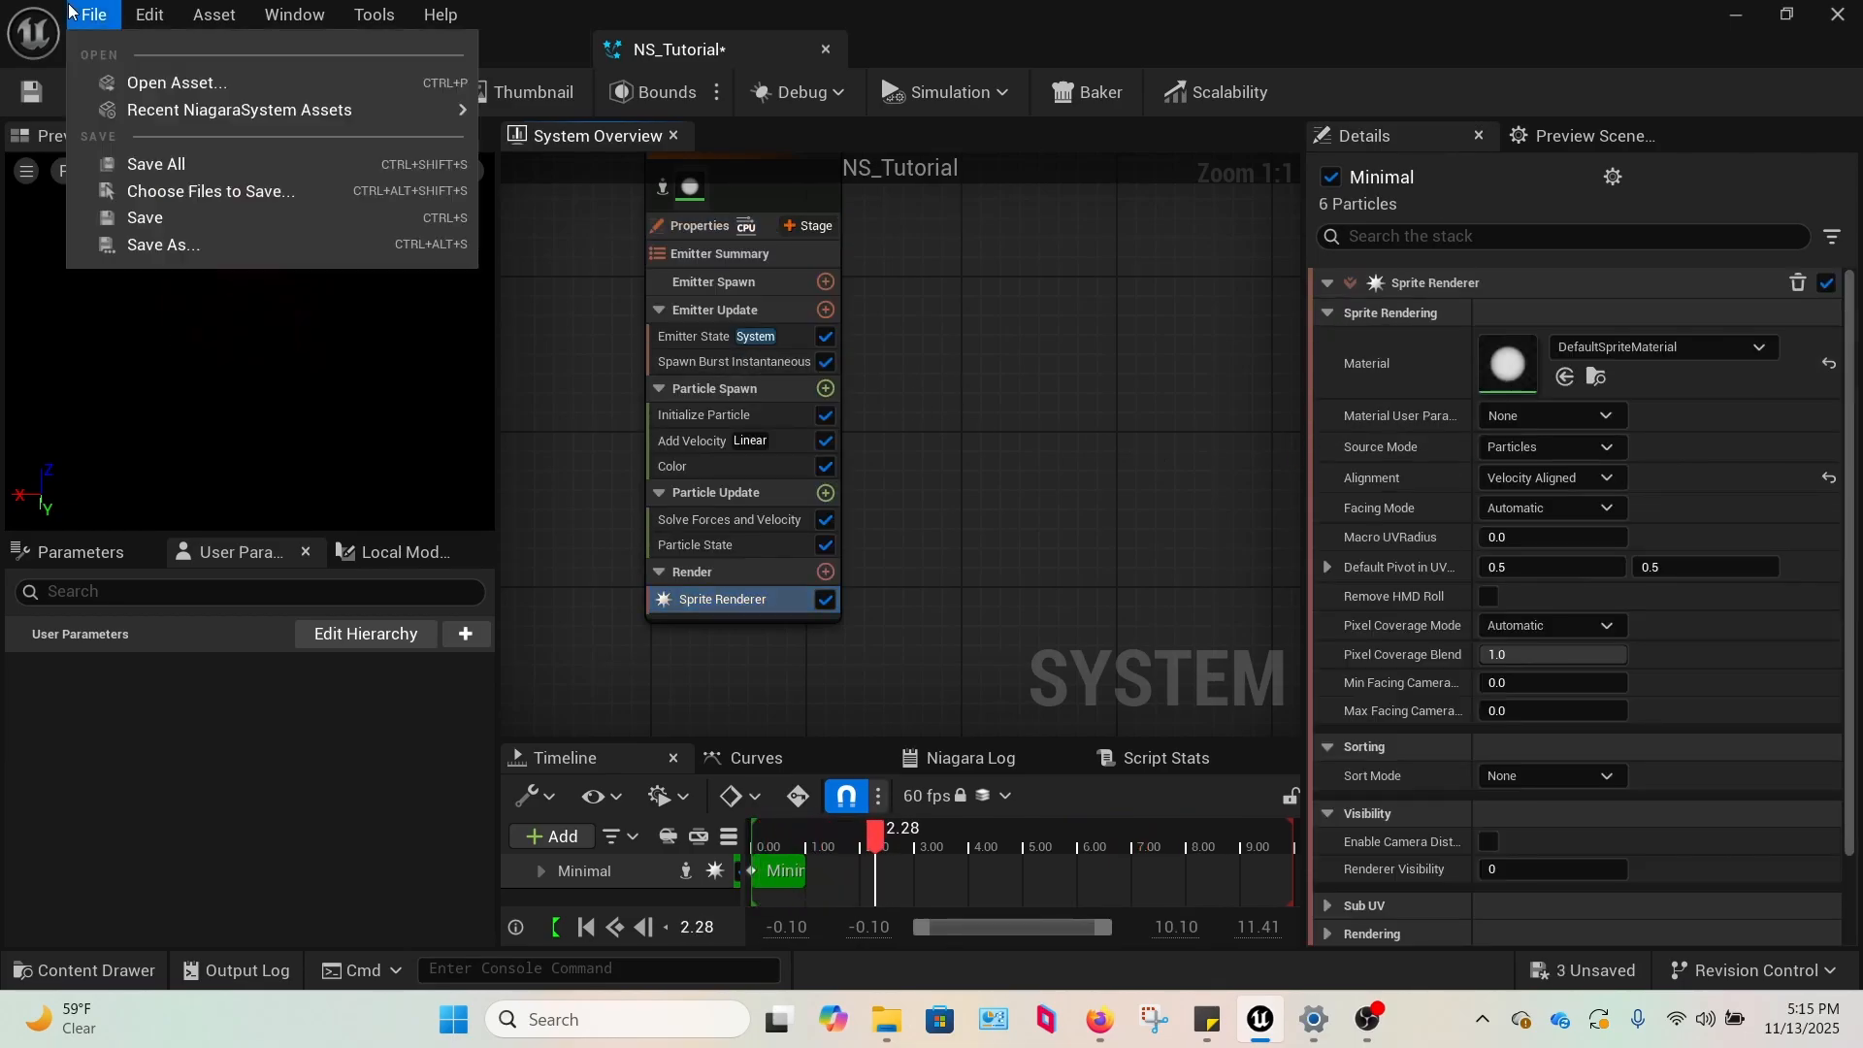
{"action": "left_click", "coordinate": [148, 167]}
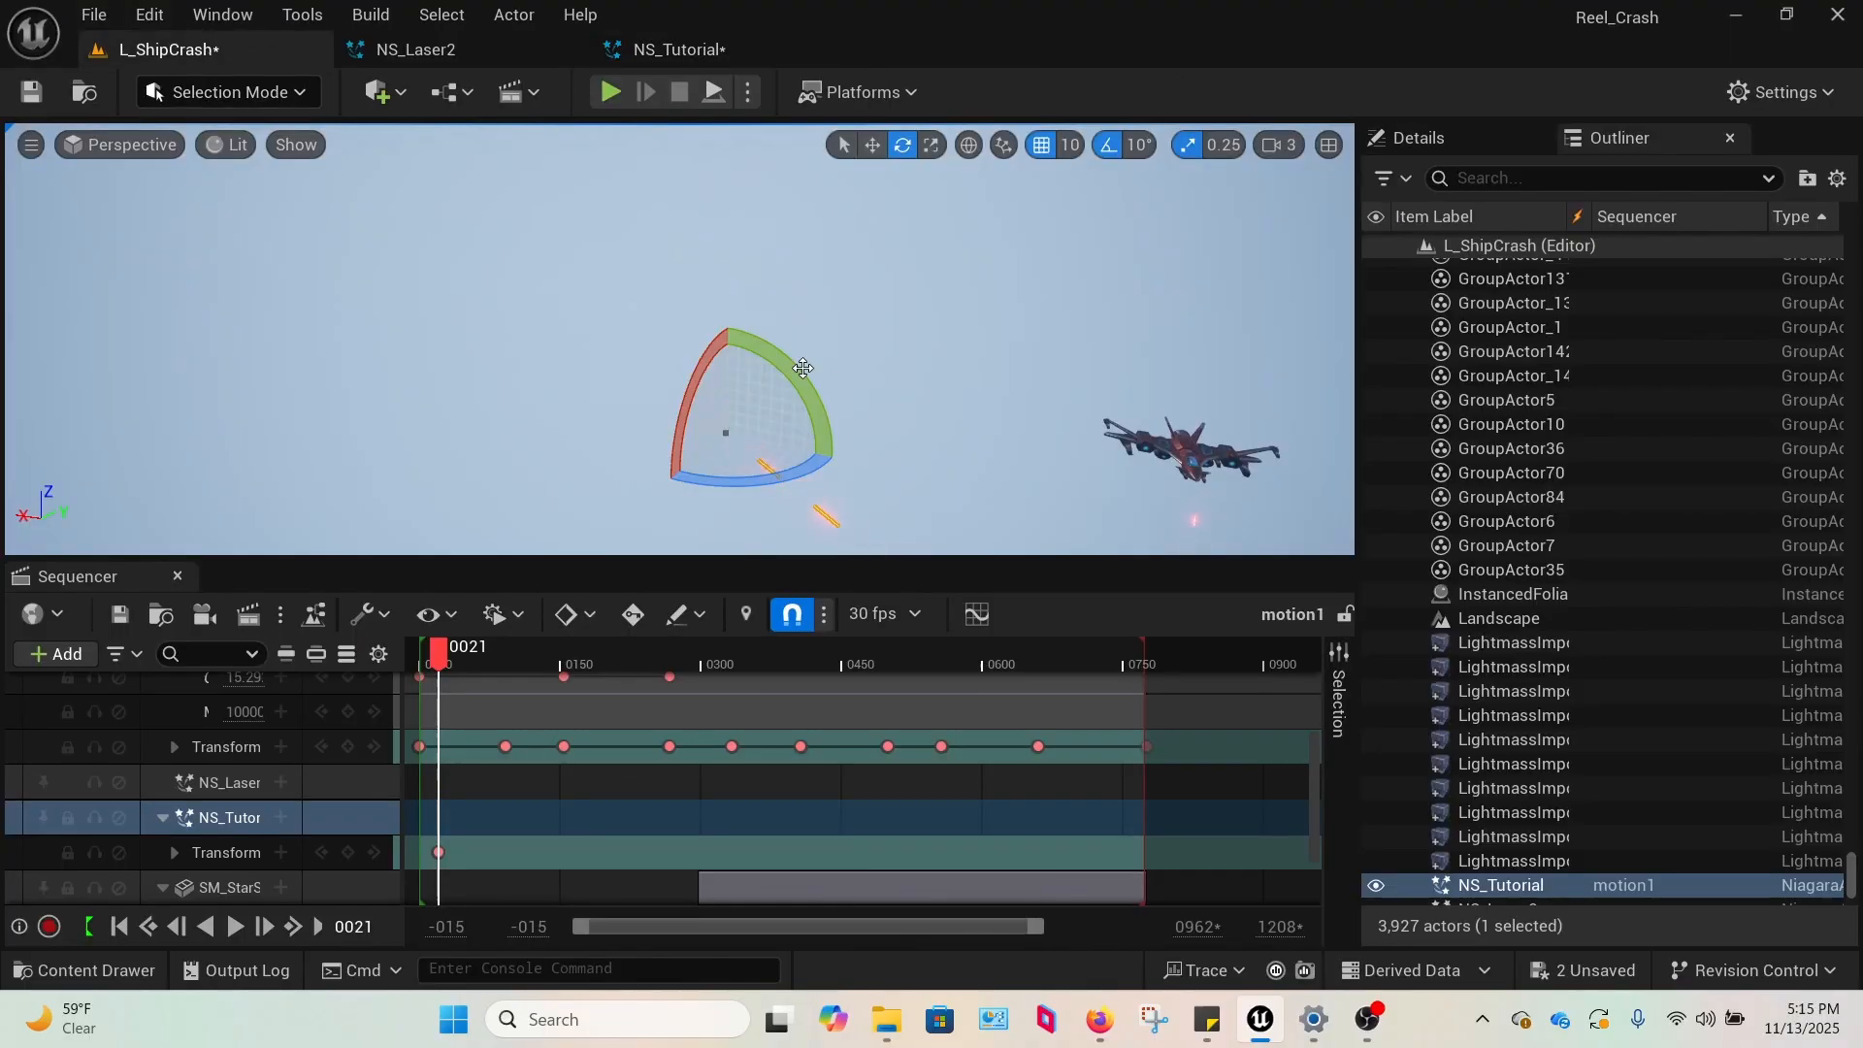
Rotate the NS_Tutorial actor in L_ShipCrash to test that the bolts align with their travel direction.
{"action": "left_click_drag", "start_coordinate": [802, 368], "coordinate": [907, 448]}
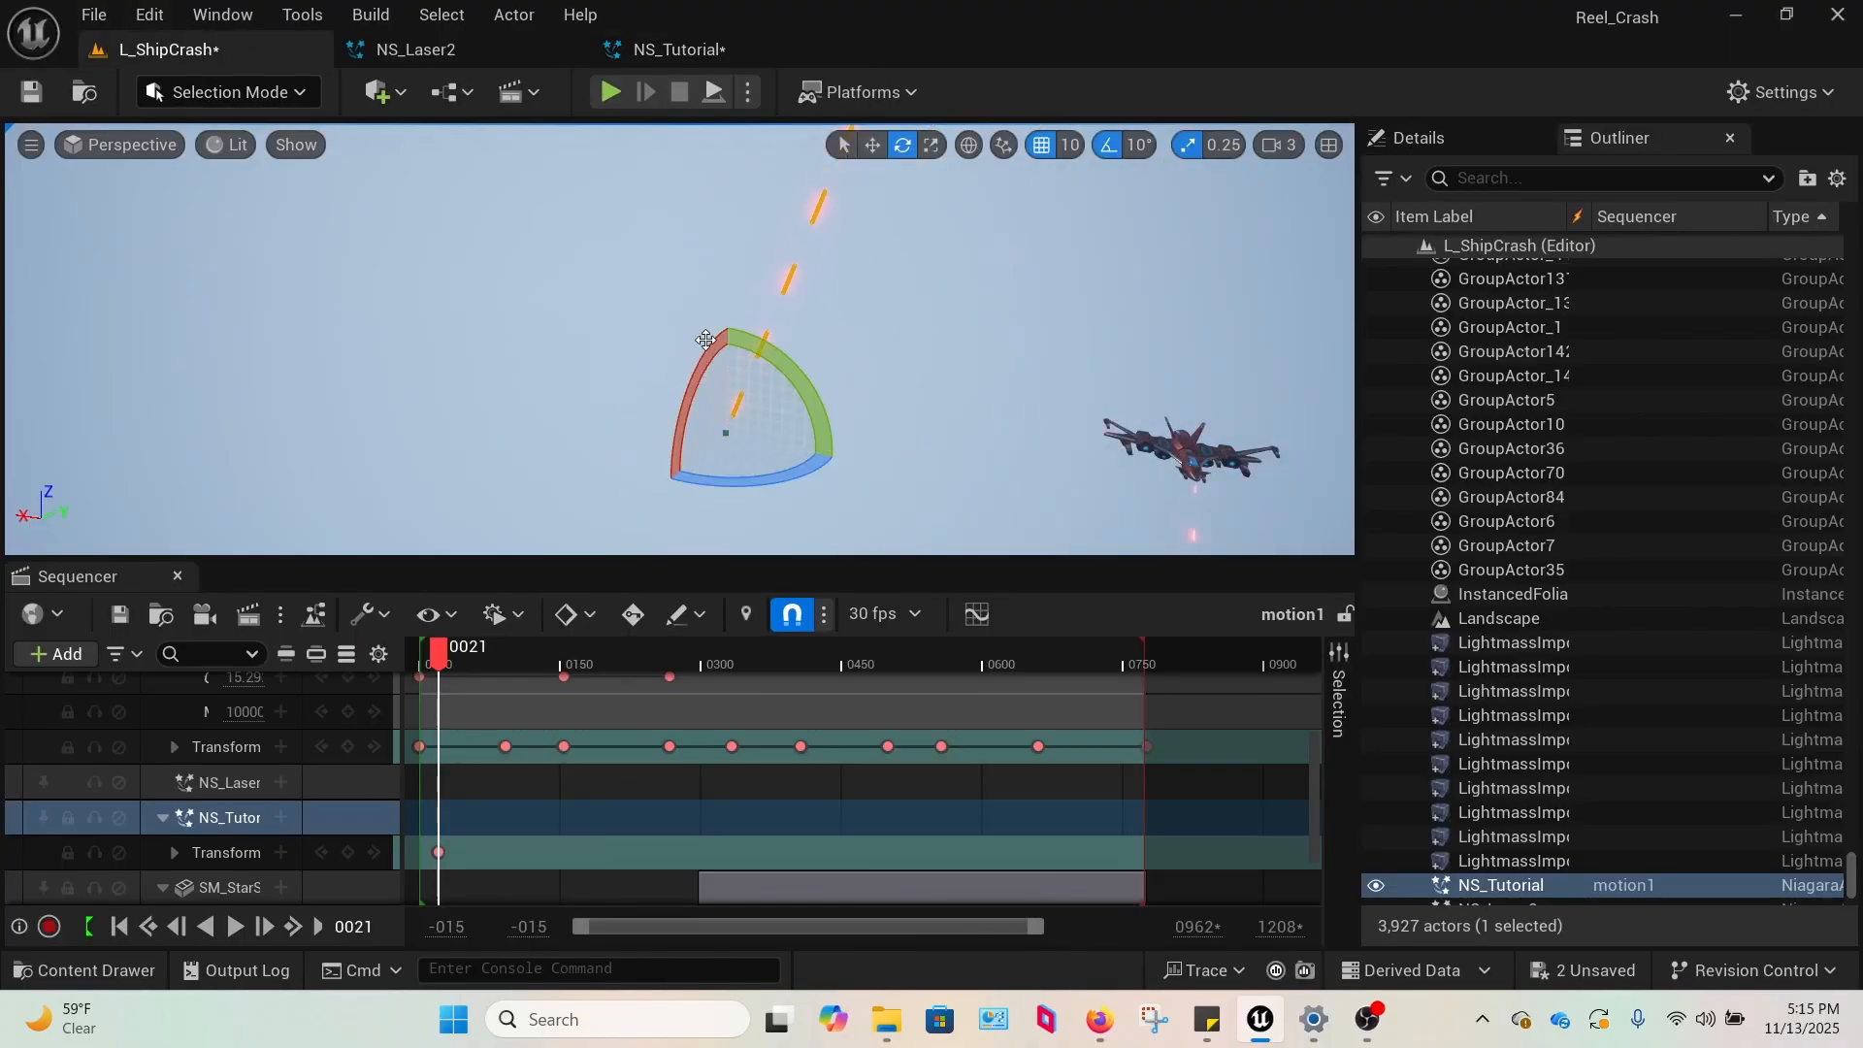
{"action": "left_click_drag", "start_coordinate": [705, 338], "coordinate": [621, 378]}
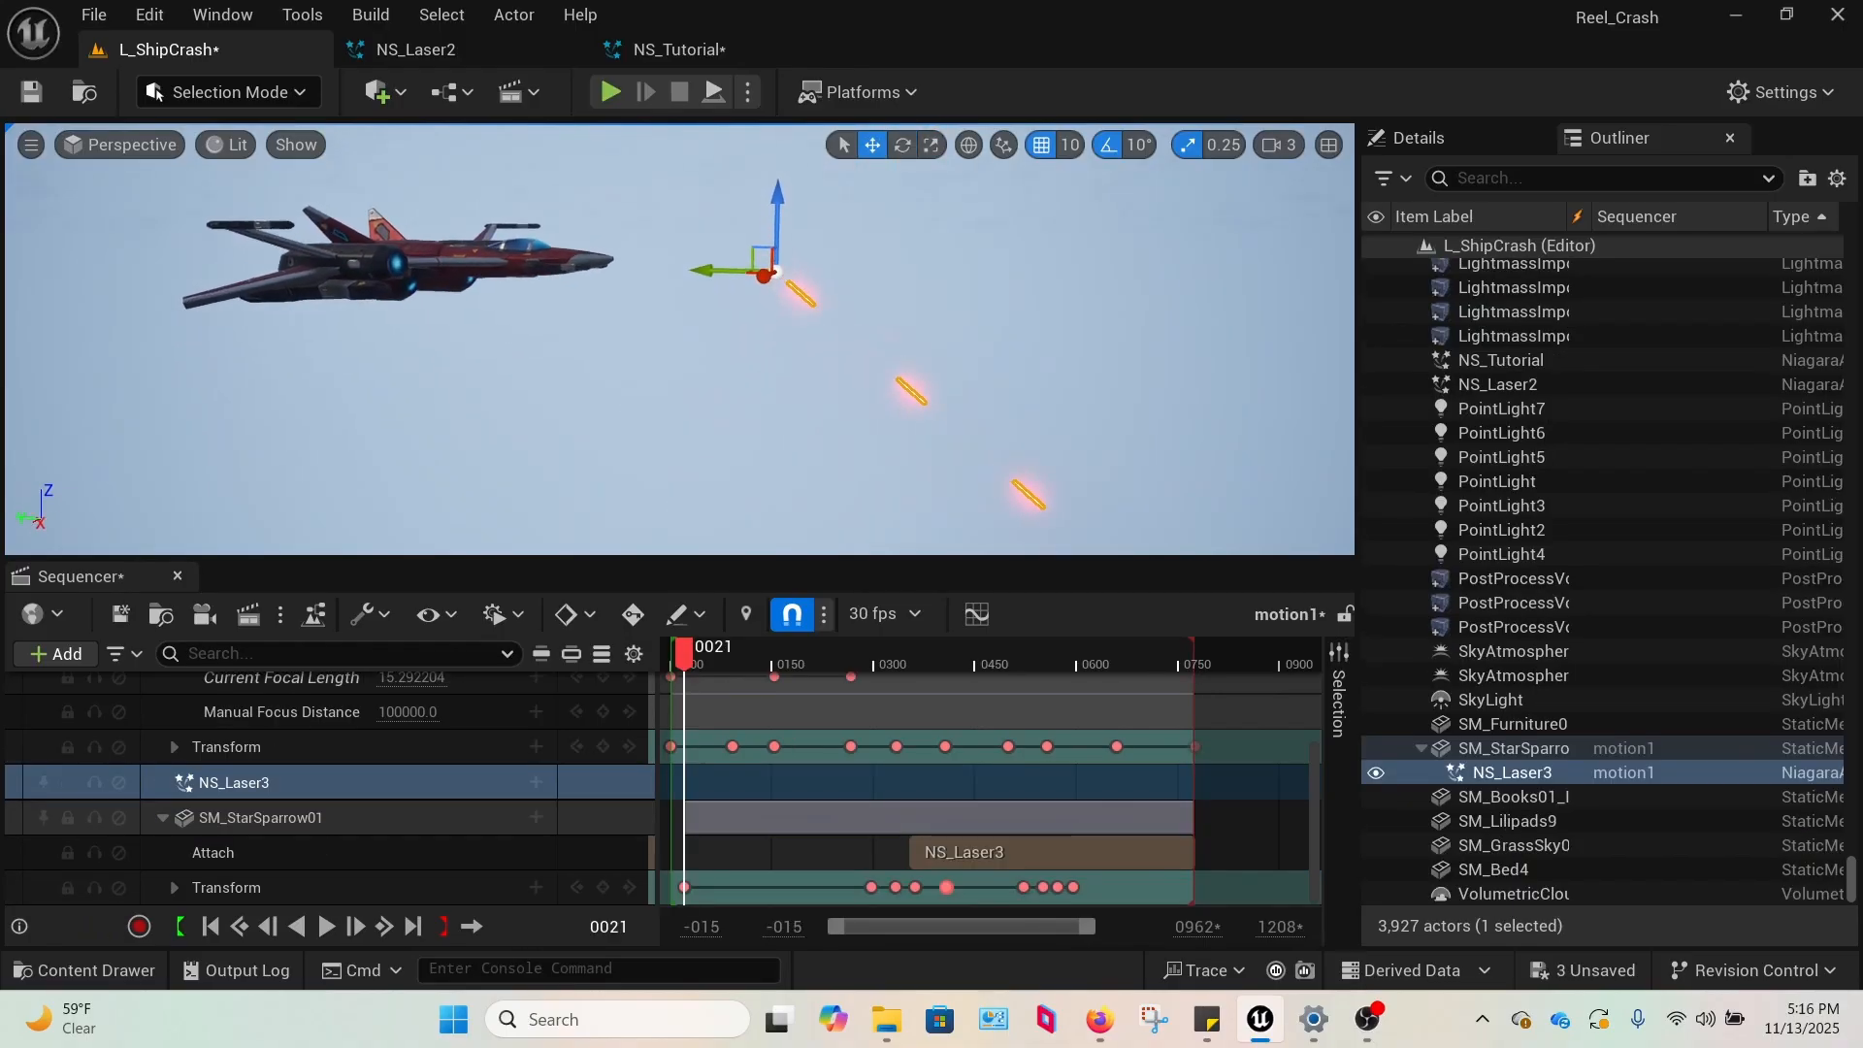
Move the NS_Laser3 actor attached to SM_StarSparrow01 to the underside of the ship's nose.
{"action": "right_click_drag", "start_coordinate": [1061, 386], "coordinate": [1067, 381]}
{"action": "right_click_drag", "start_coordinate": [1001, 299], "coordinate": [871, 418]}
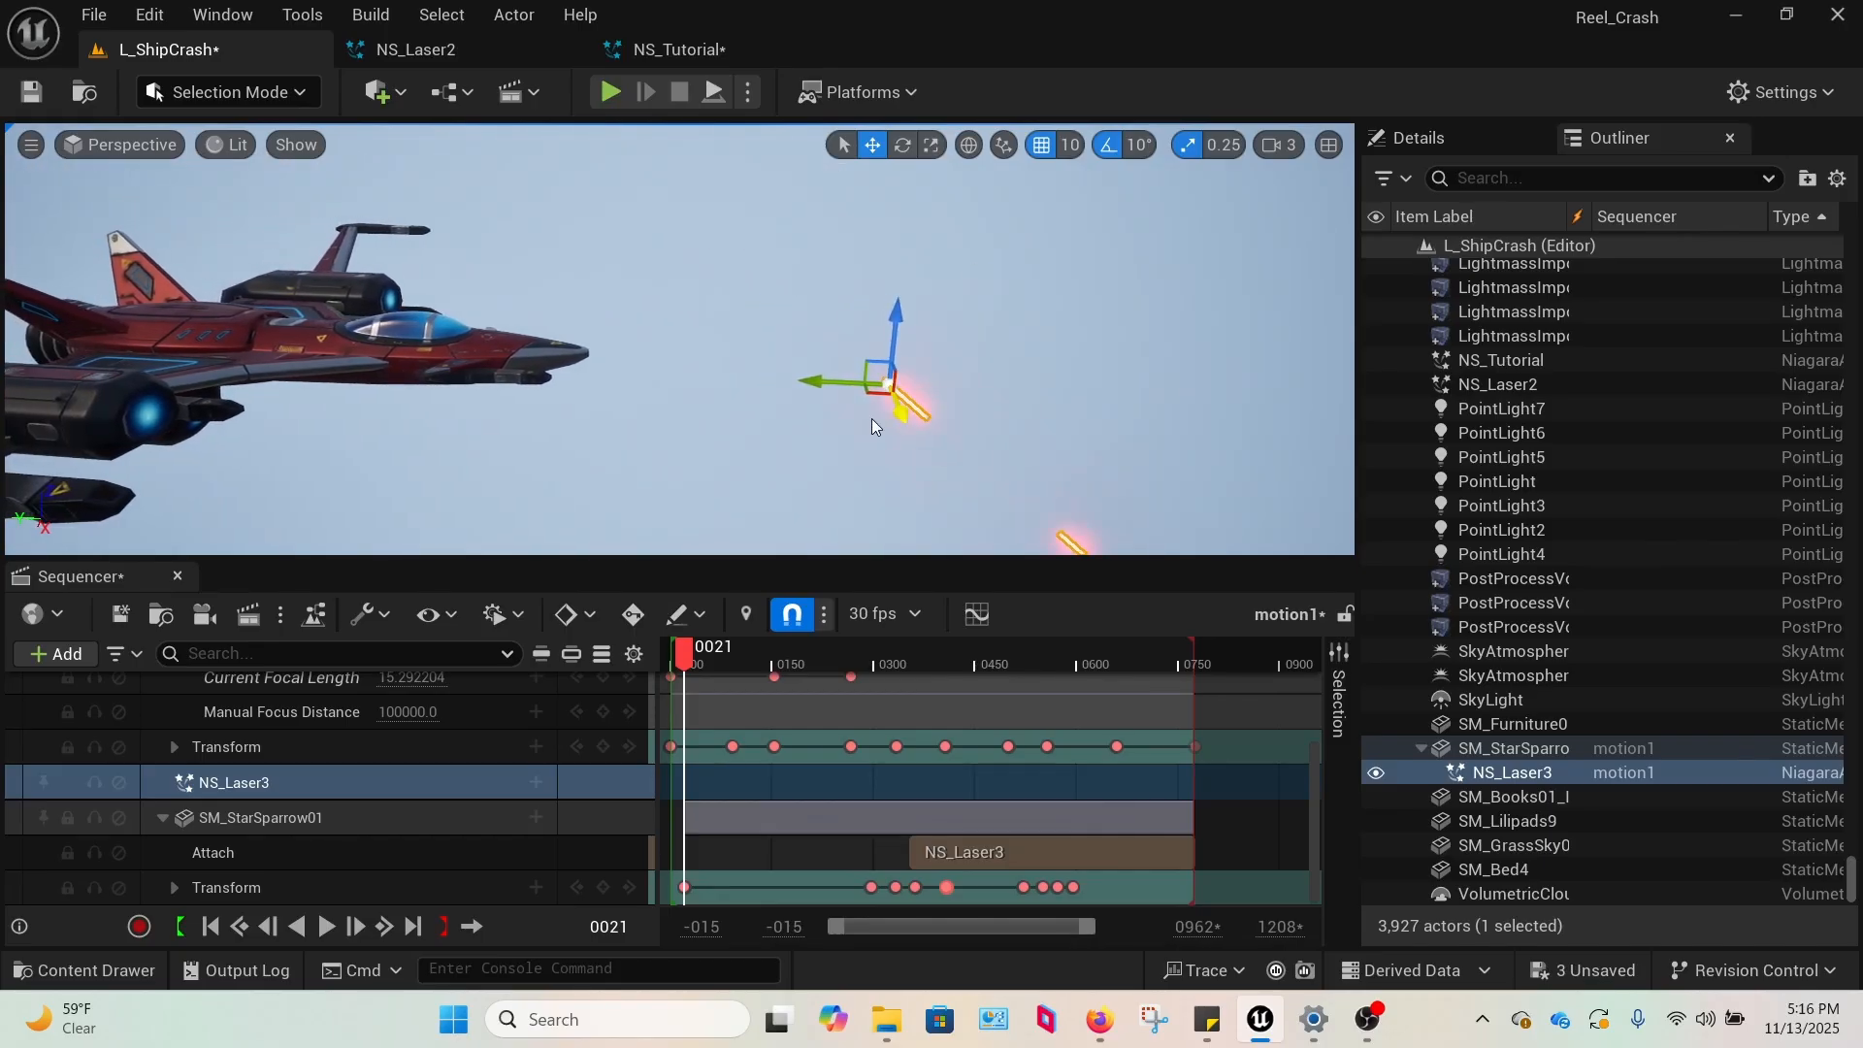
{"action": "left_click_drag", "start_coordinate": [818, 384], "coordinate": [549, 400]}
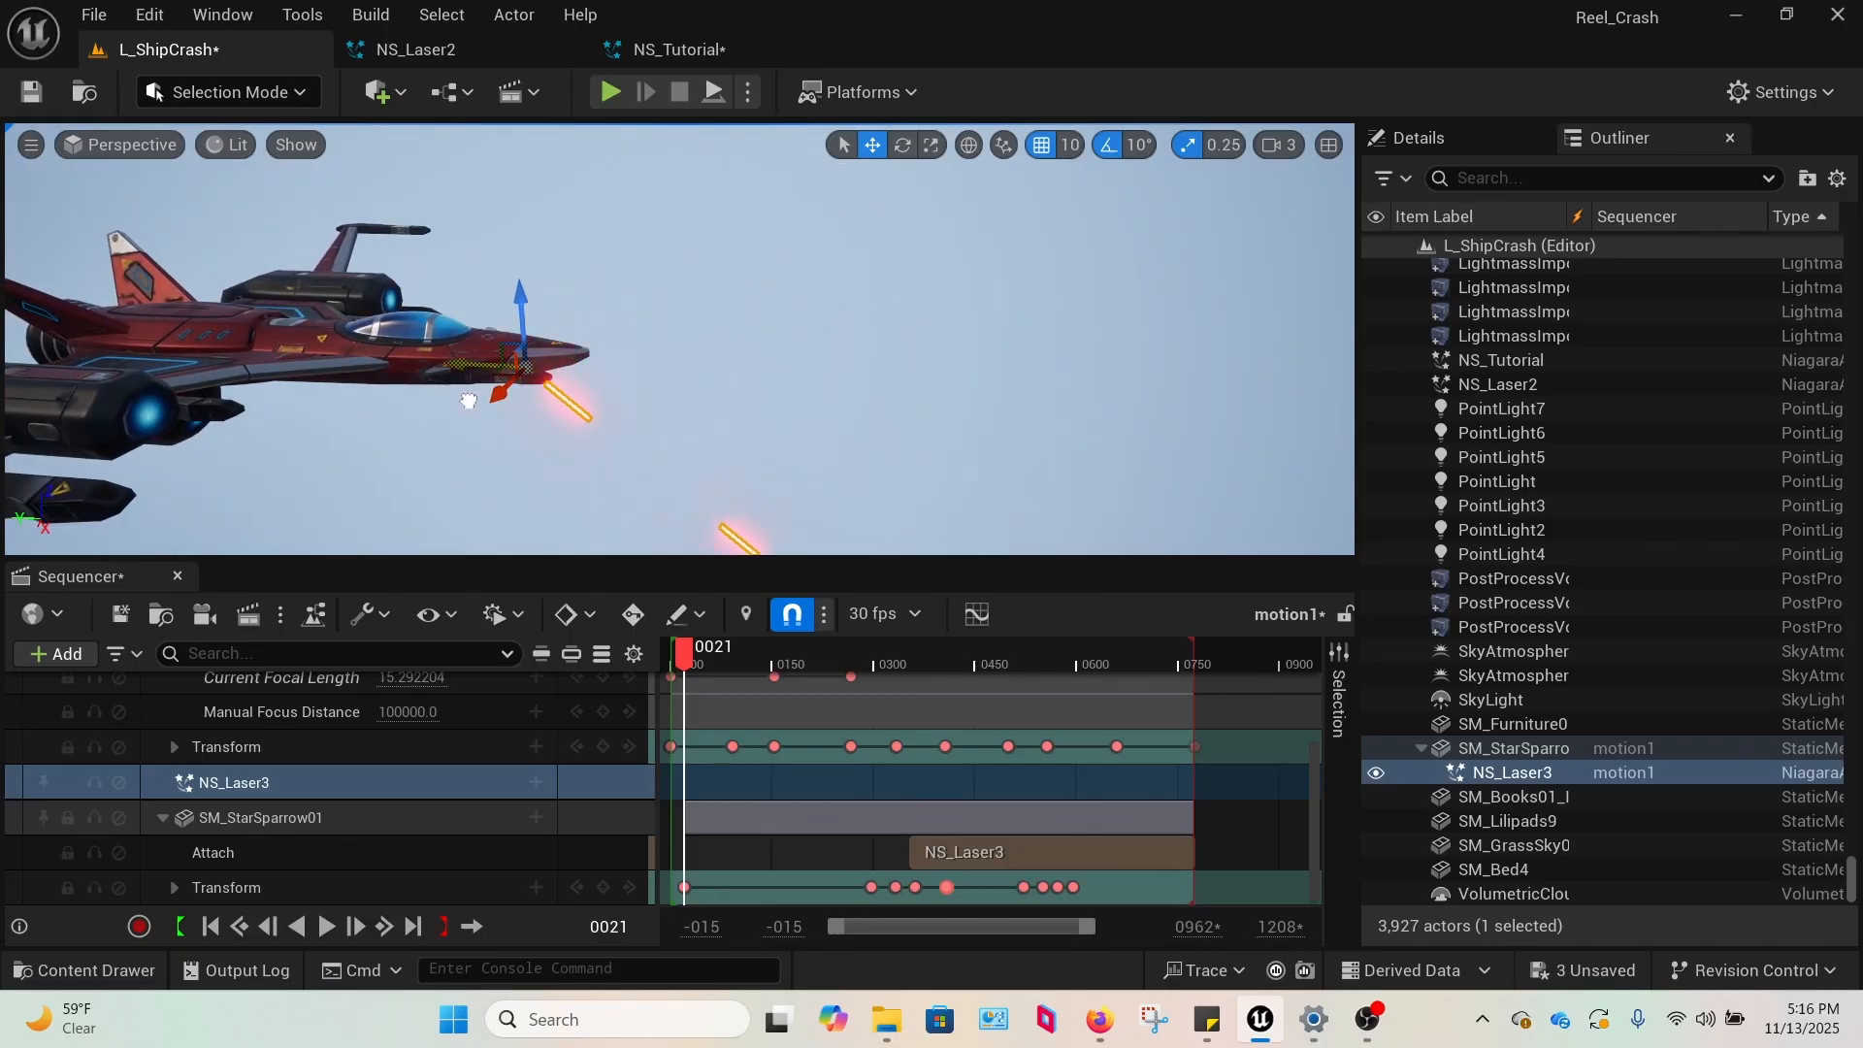
Frame the SM_StarSparrow01 ship and inspect where its attached NS_Laser3 actor sits.
{"action": "right_click_drag", "start_coordinate": [666, 364], "coordinate": [844, 371]}
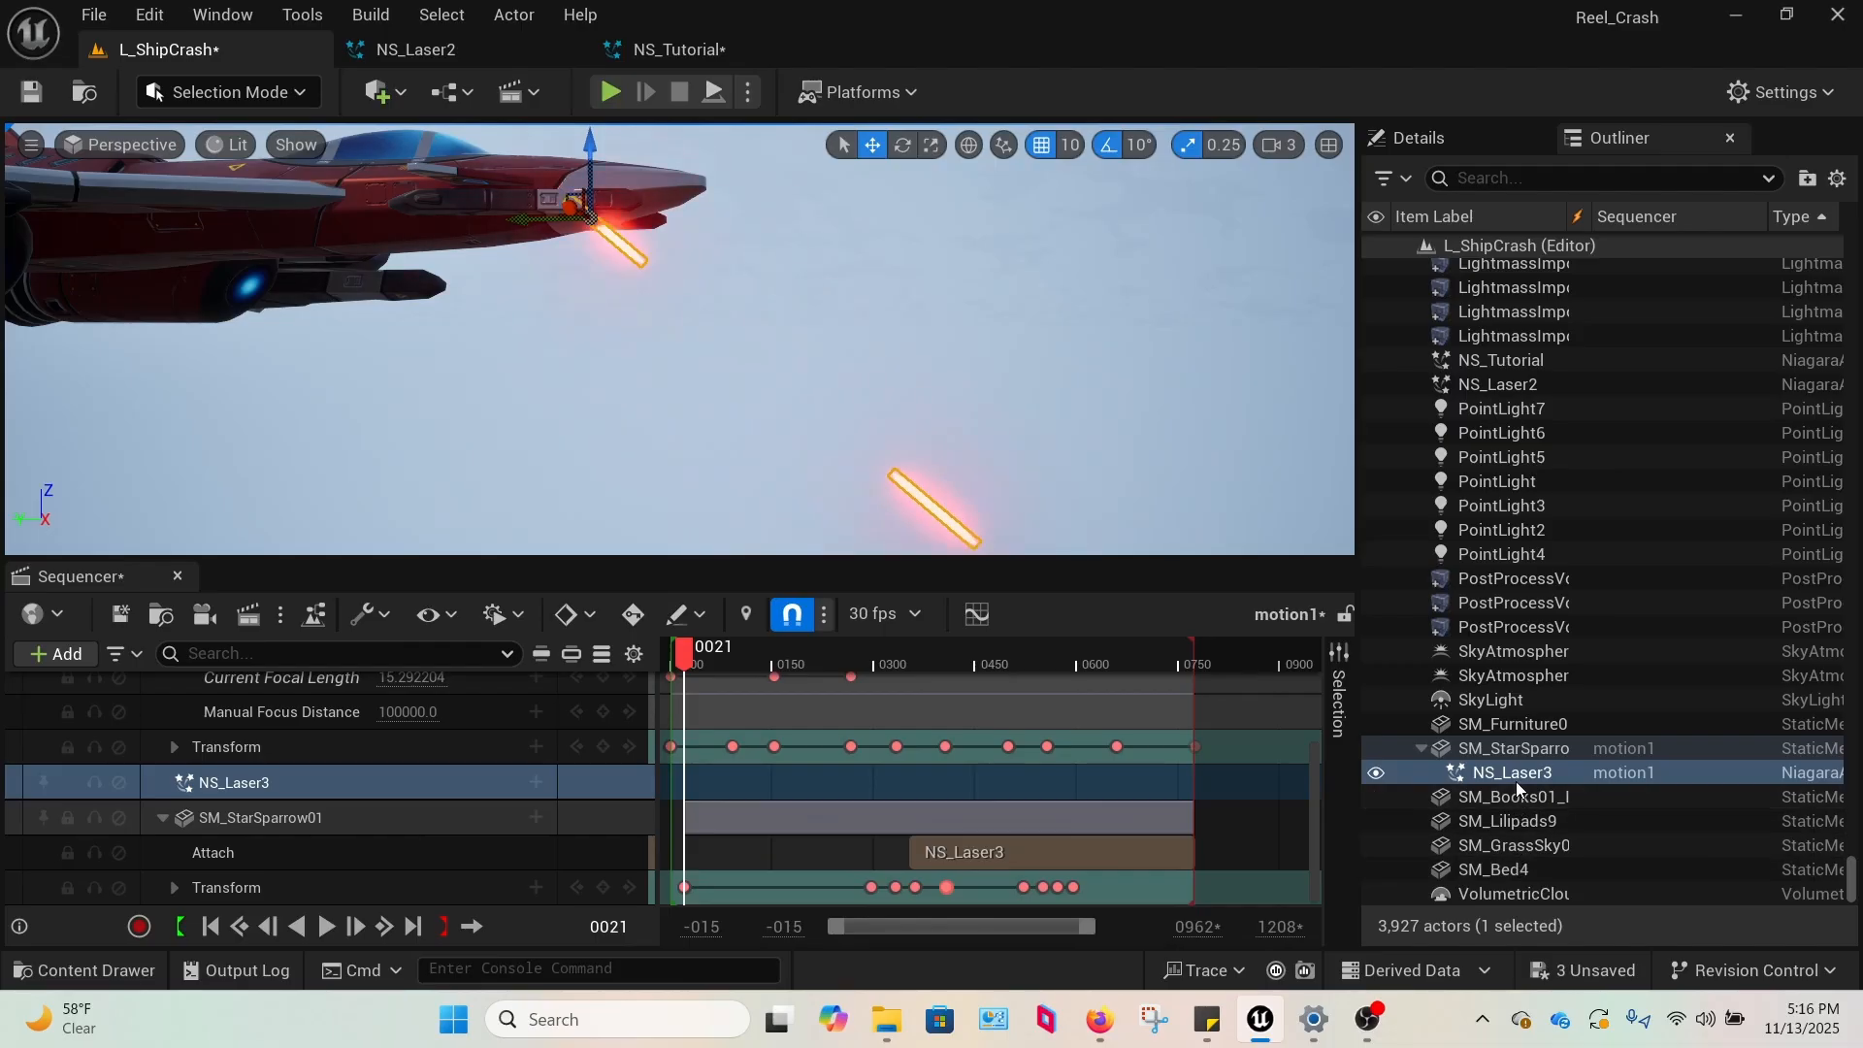
{"action": "left_click", "coordinate": [1564, 747]}
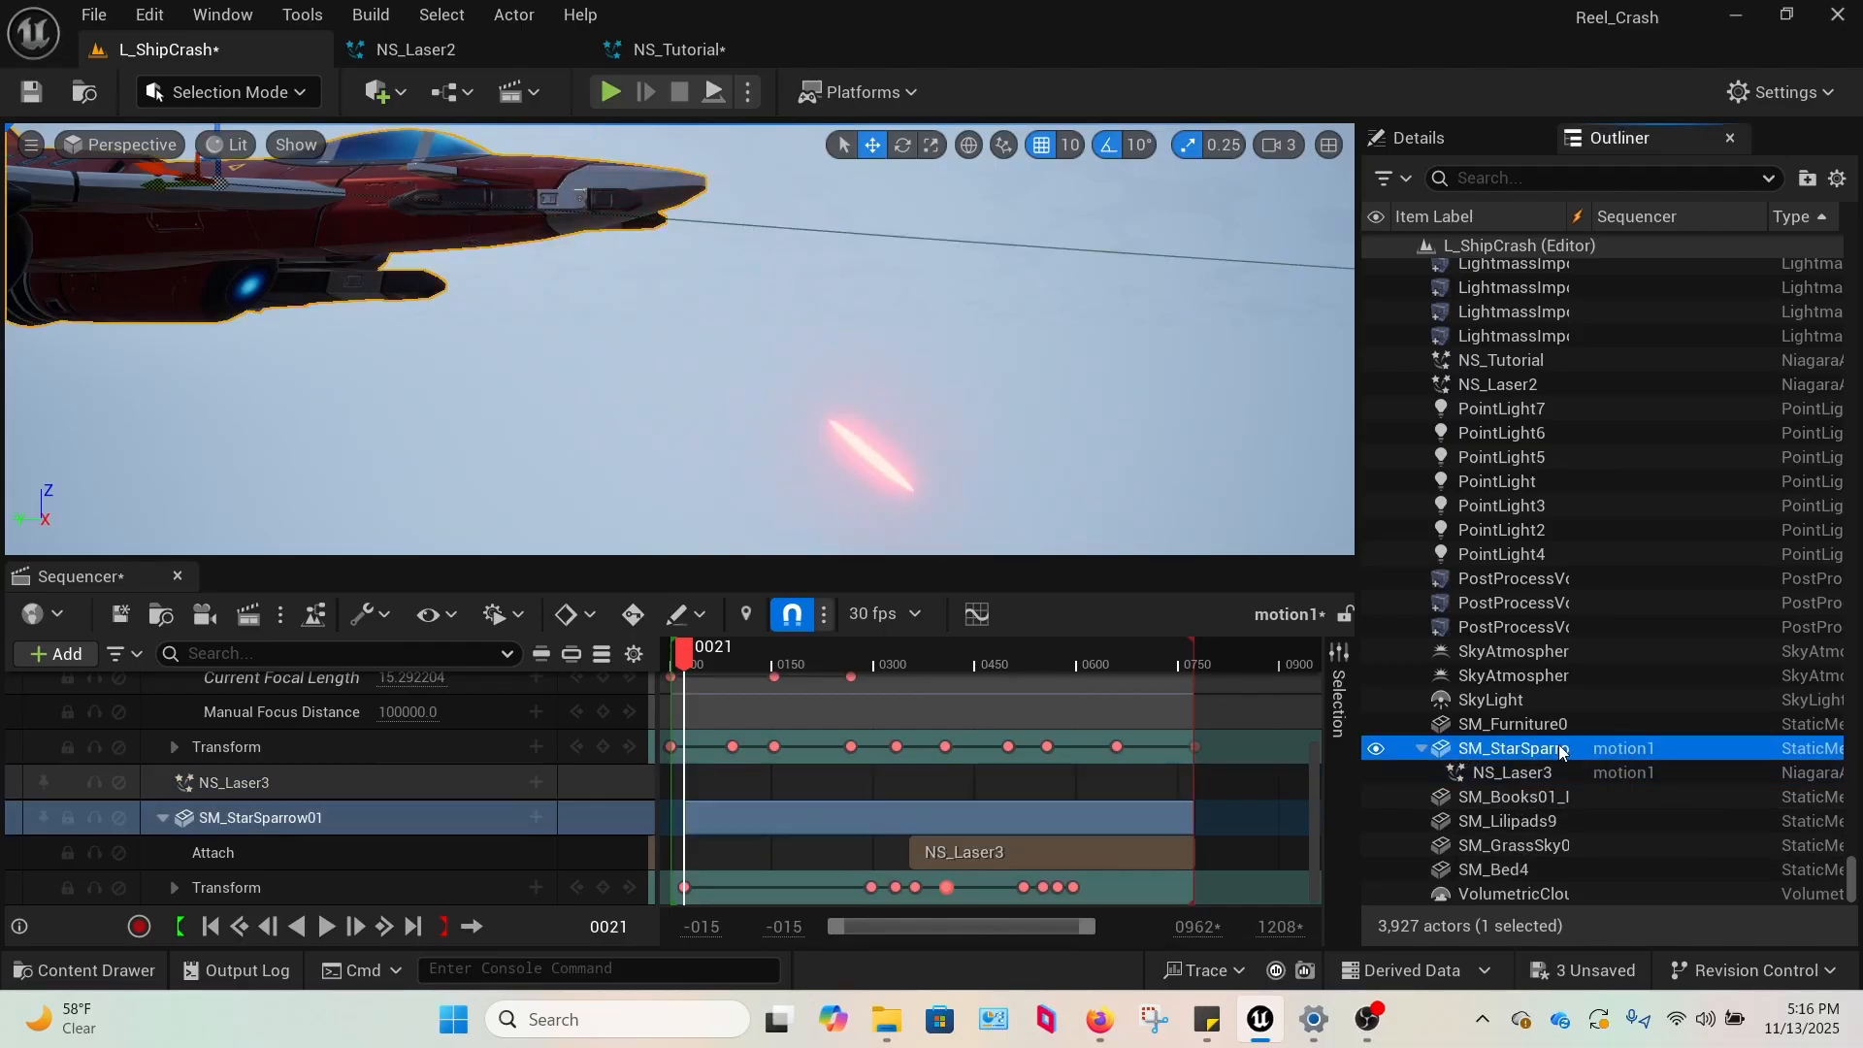
{"action": "key", "text": "f"}
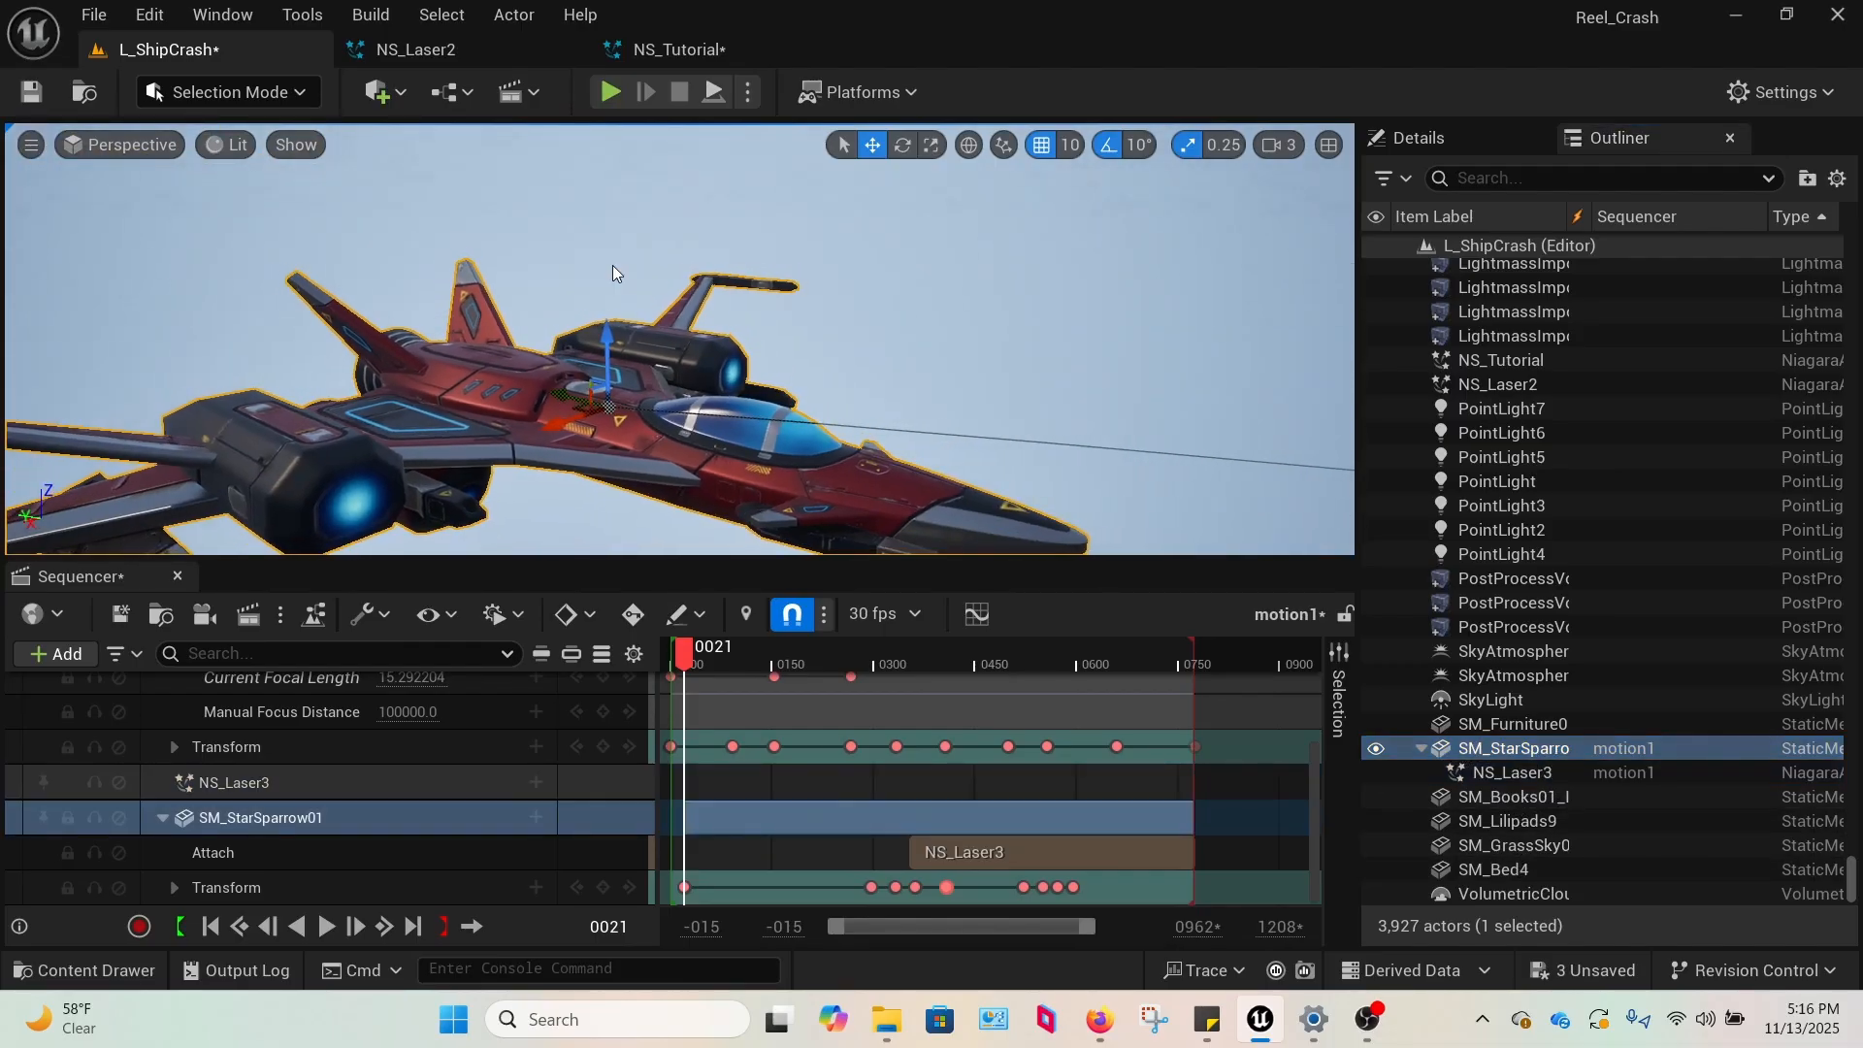
{"action": "key", "text": "w"}
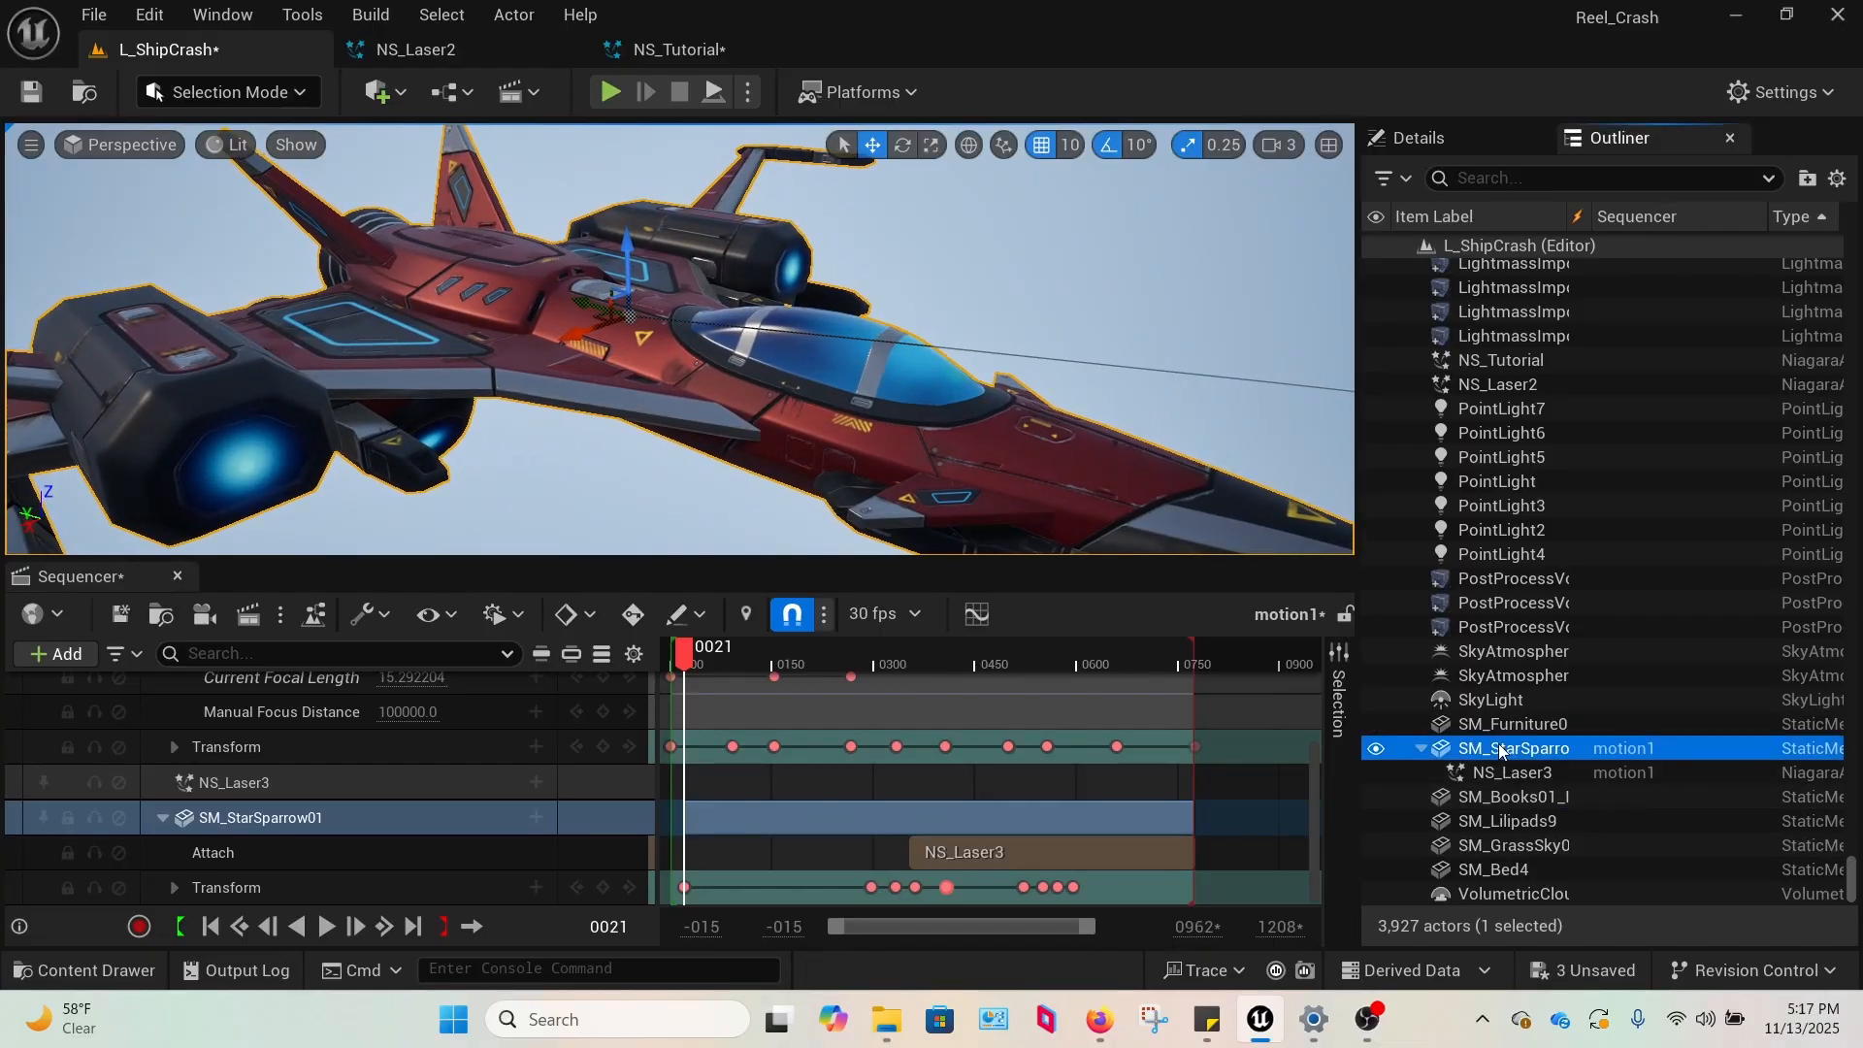
{"action": "left_click", "coordinate": [1503, 772]}
{"action": "key", "text": "s"}
{"action": "right_click_drag", "start_coordinate": [1137, 436], "coordinate": [1144, 427]}
Move SM_StarSparrow01 to test whether the attached NS_Laser3 follows it, and undo the move.
{"action": "left_click", "coordinate": [683, 354]}
{"action": "right_click_drag", "start_coordinate": [970, 357], "coordinate": [969, 347]}
{"action": "key", "text": "s"}
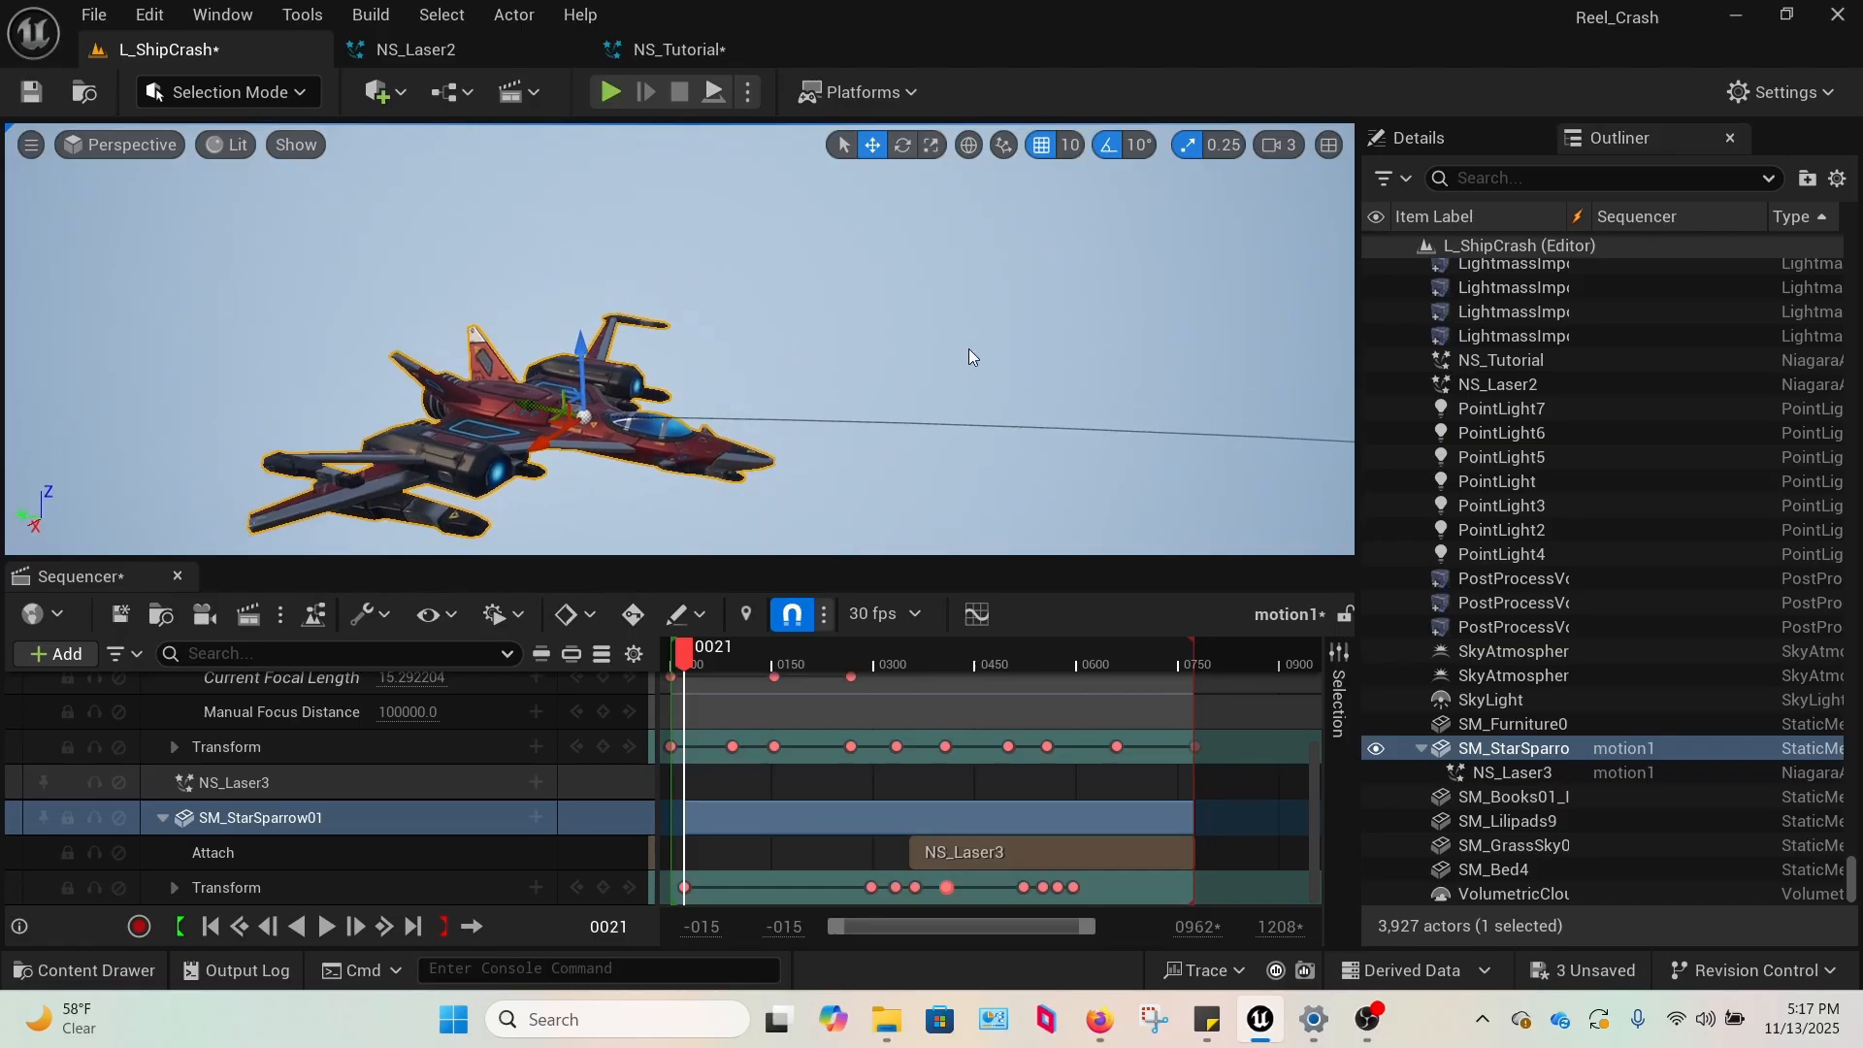
{"action": "left_click_drag", "start_coordinate": [527, 405], "coordinate": [233, 291]}
{"action": "left_click", "coordinate": [165, 18]}
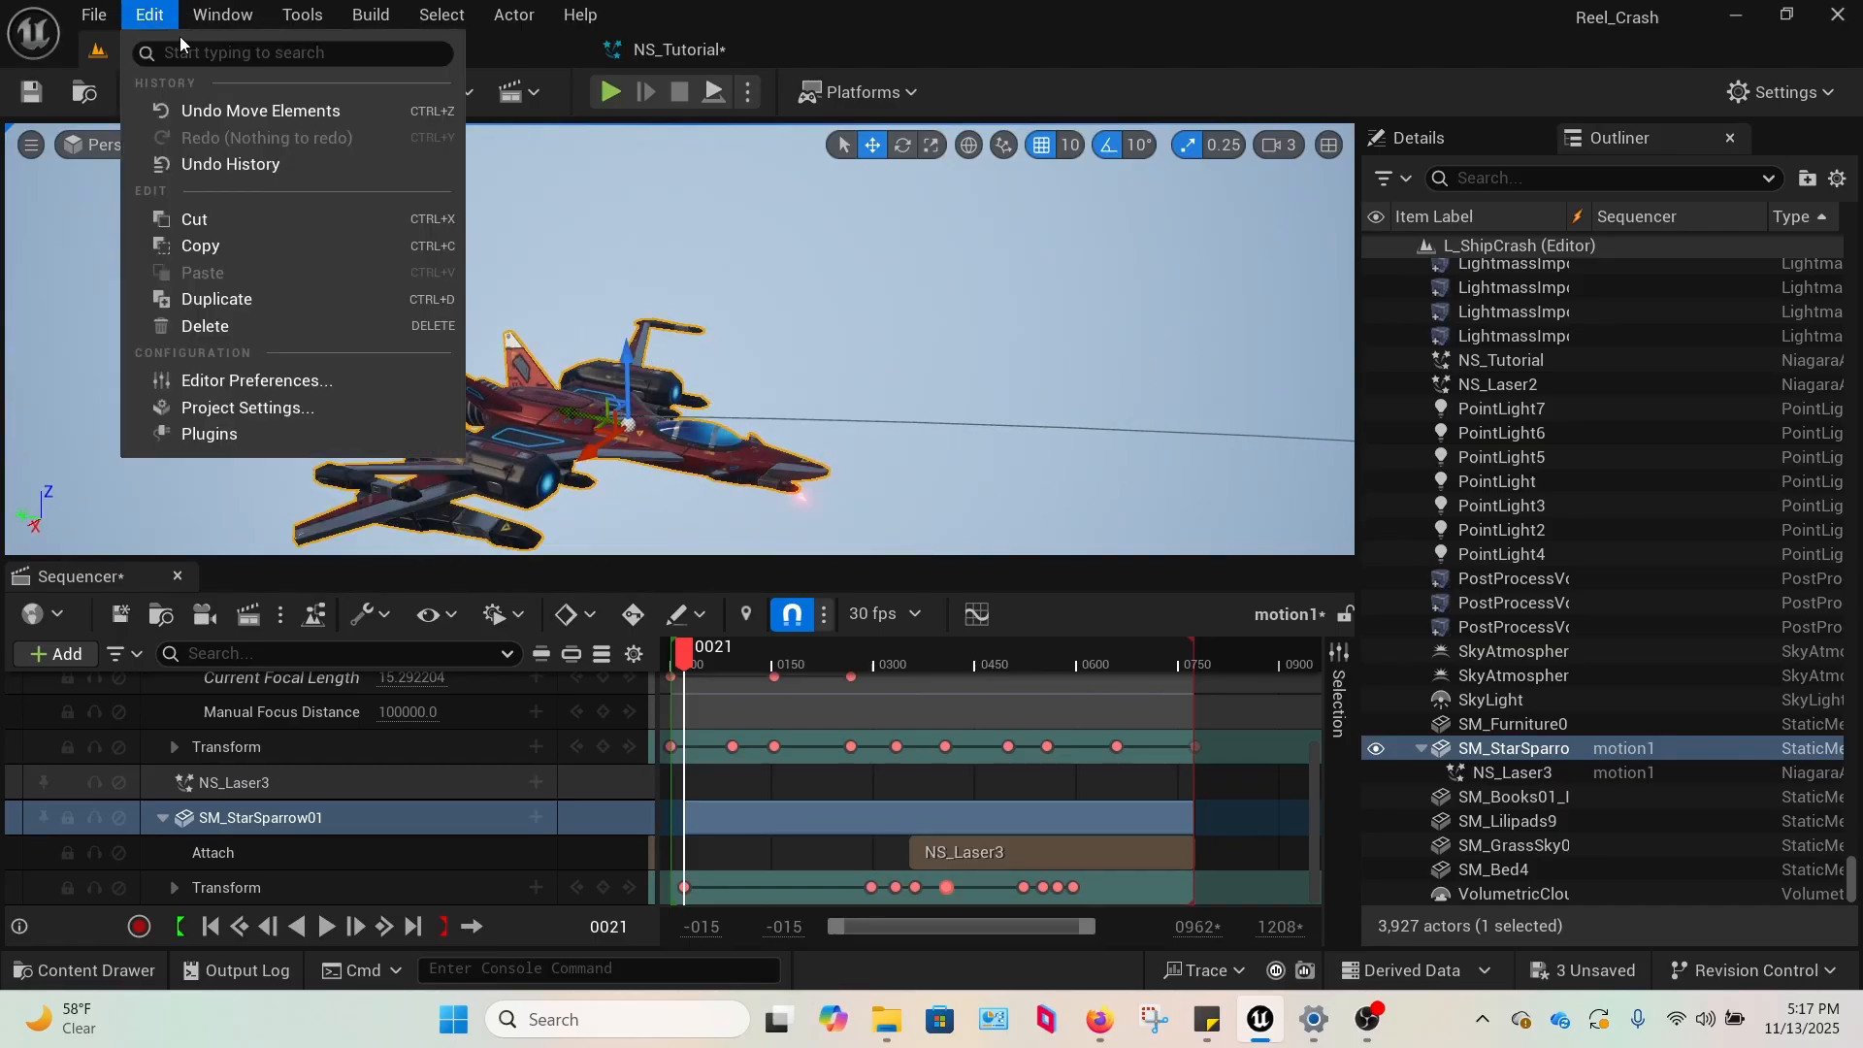
{"action": "left_click", "coordinate": [206, 111]}
View the level through the motion1 camera and scrub the sequence to frame 326 to inspect the ship in the shot.
{"action": "right_click_drag", "start_coordinate": [801, 322], "coordinate": [912, 281]}
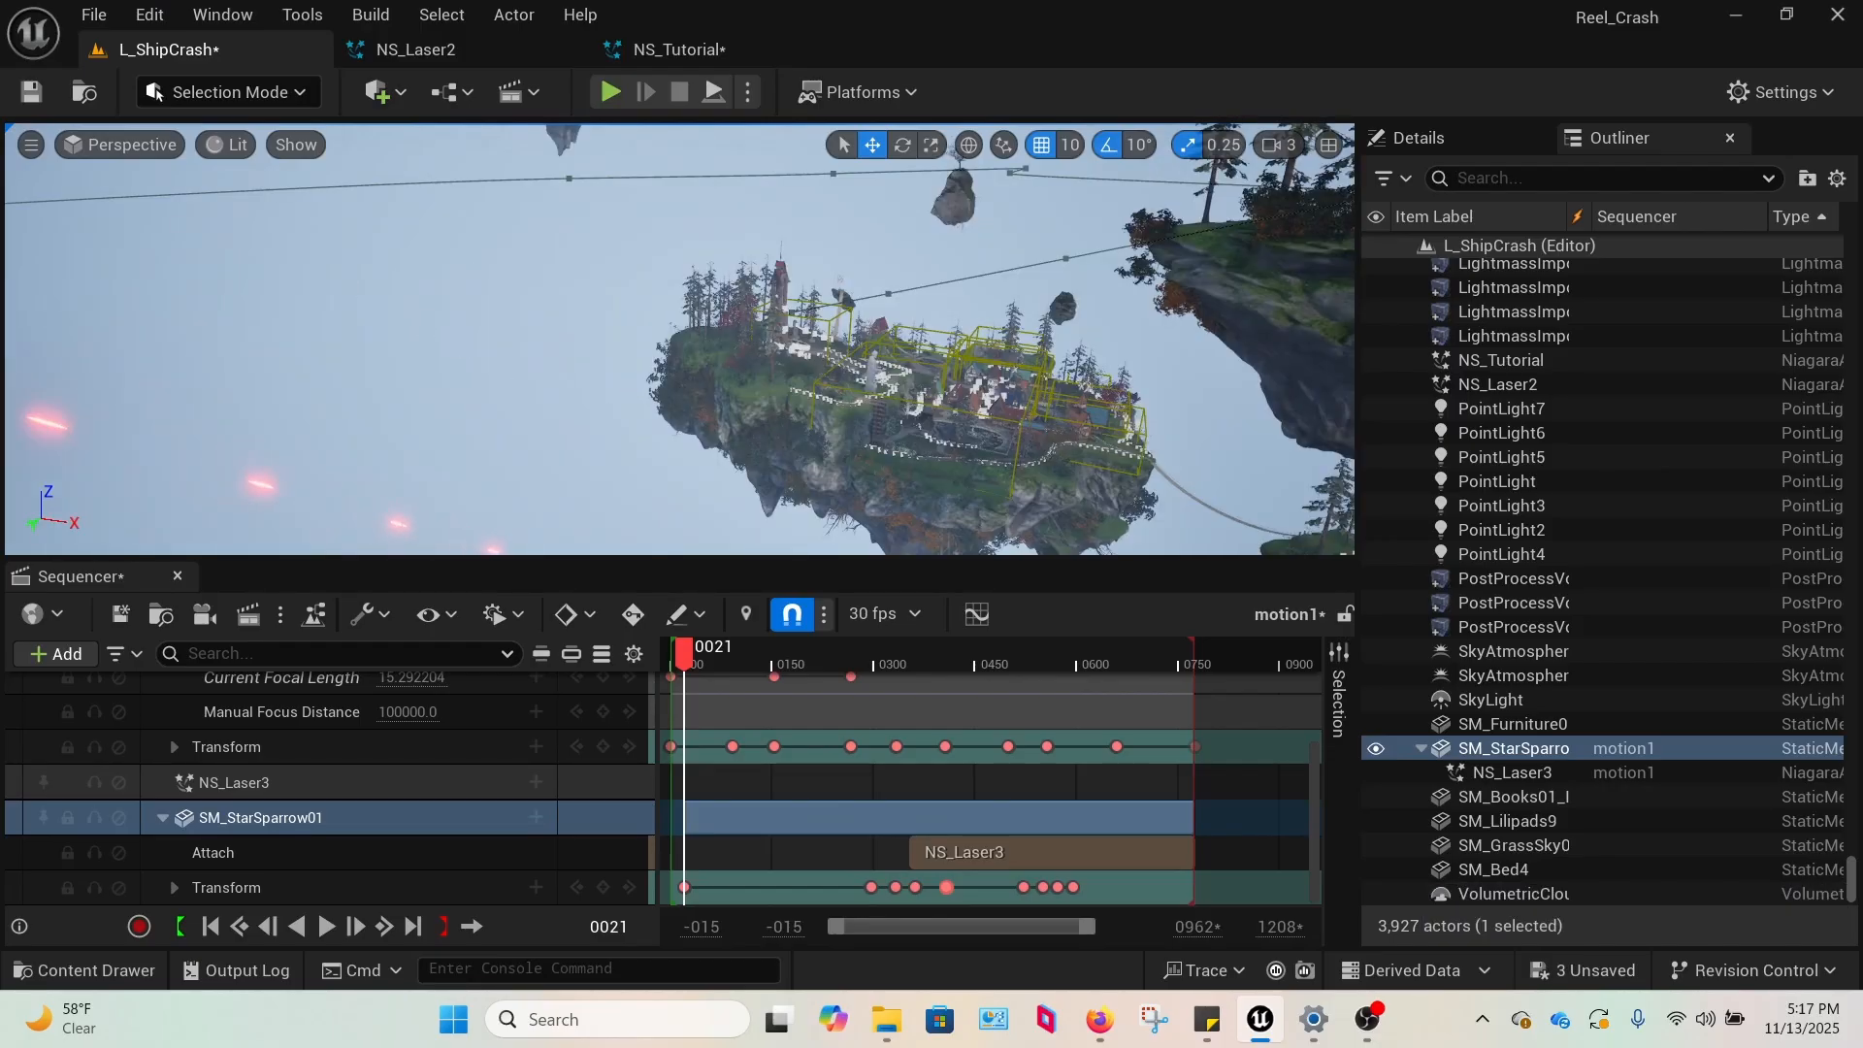
{"action": "key", "text": "f"}
{"action": "left_click", "coordinate": [148, 142]}
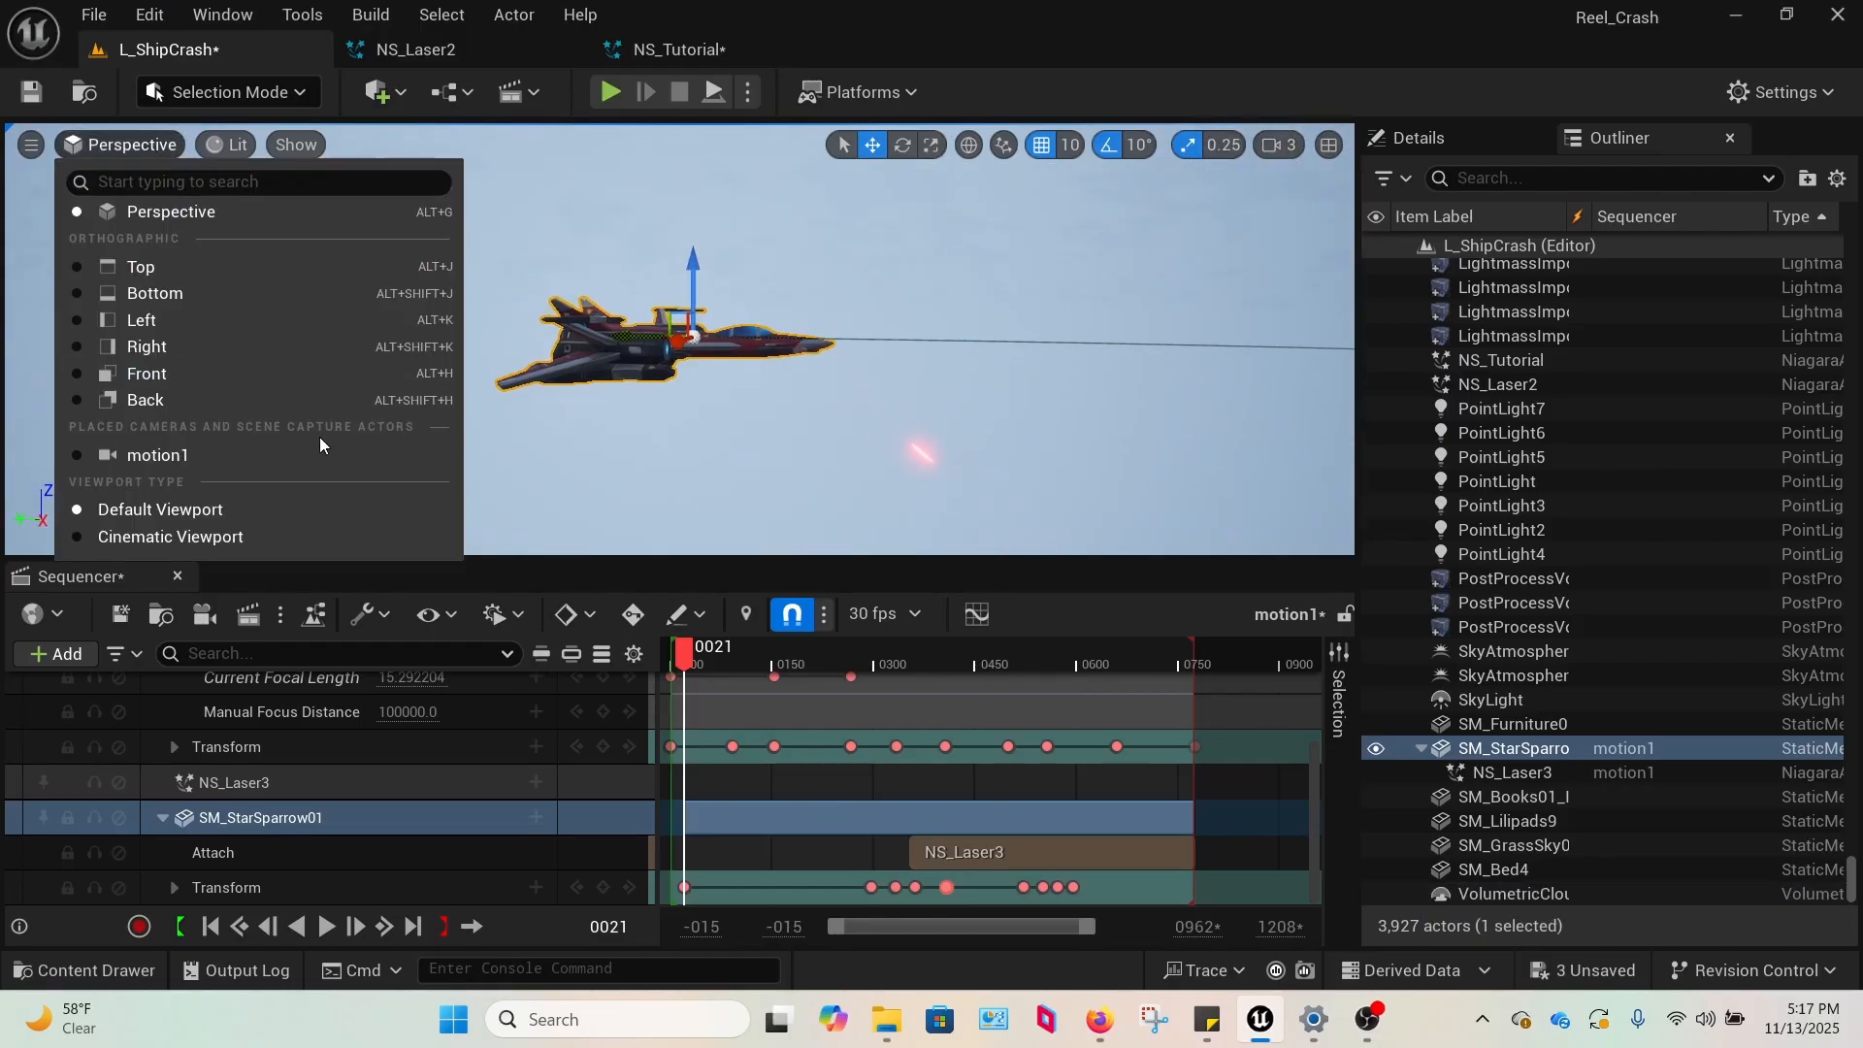
{"action": "left_click", "coordinate": [201, 453]}
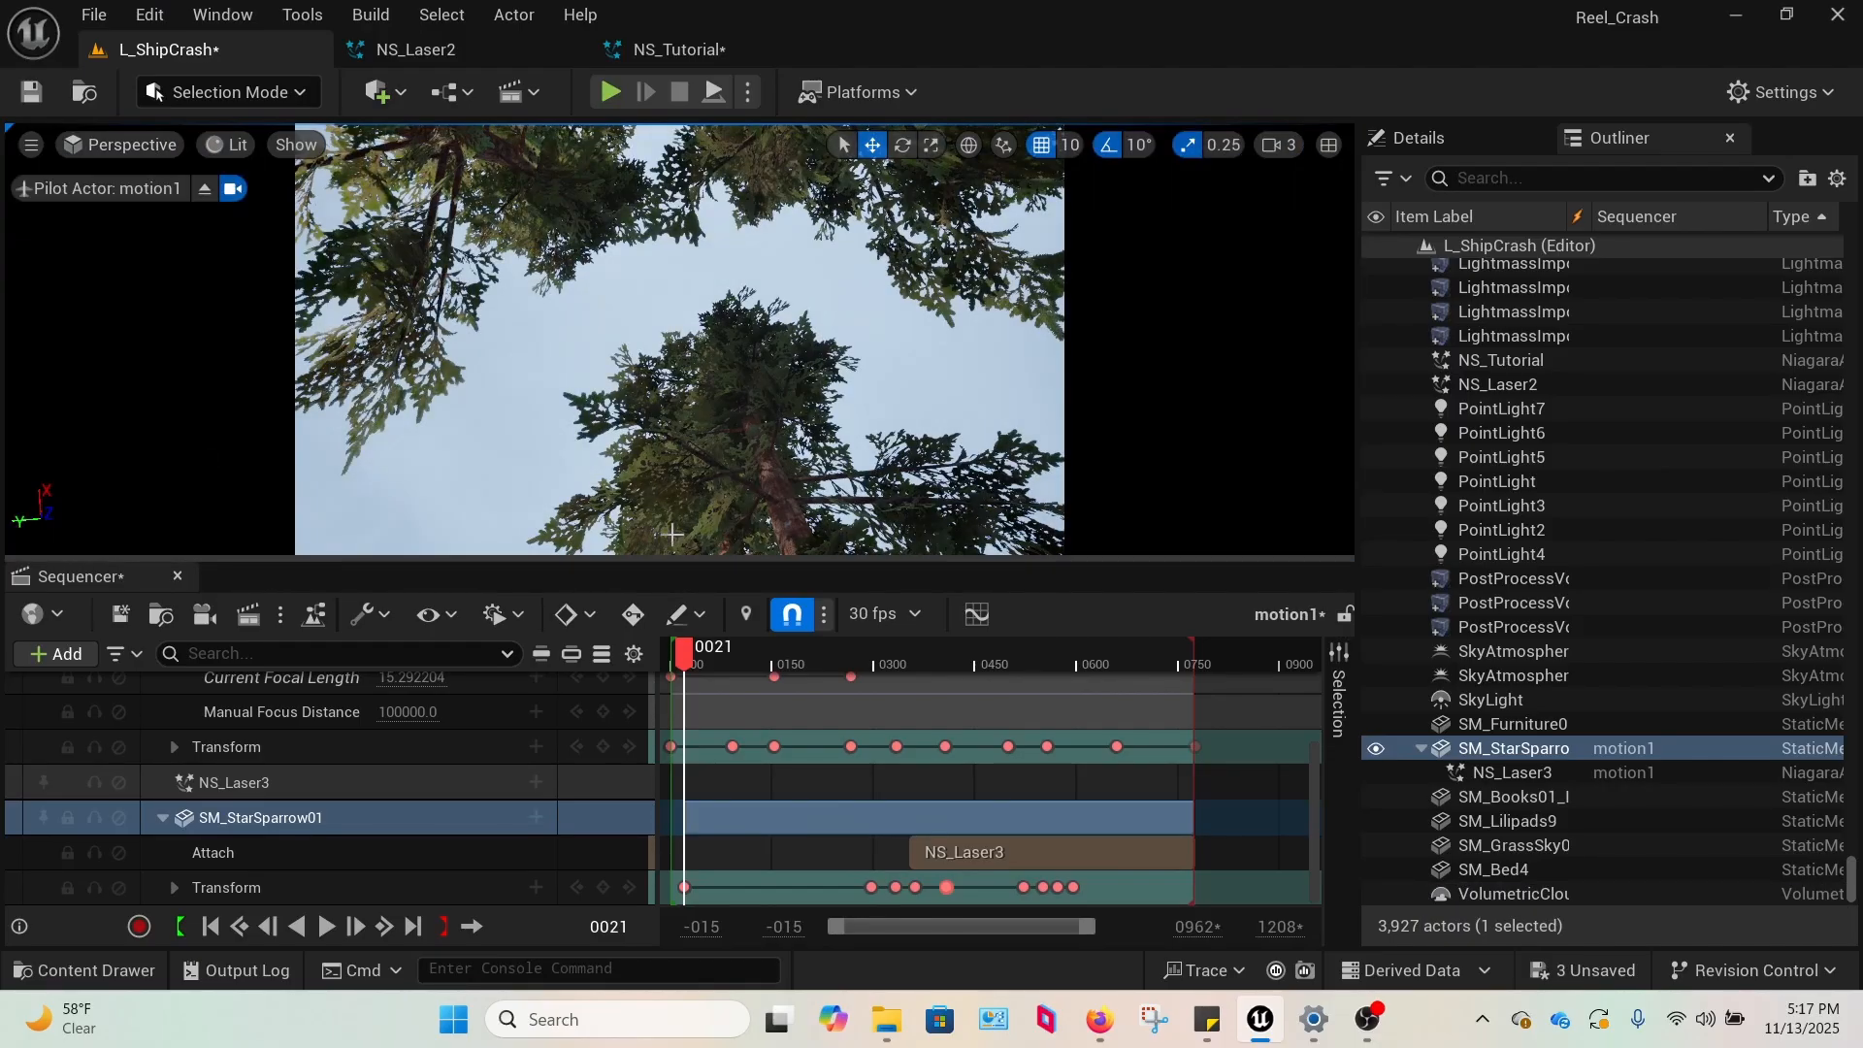
{"action": "left_click_drag", "start_coordinate": [695, 661], "coordinate": [886, 650]}
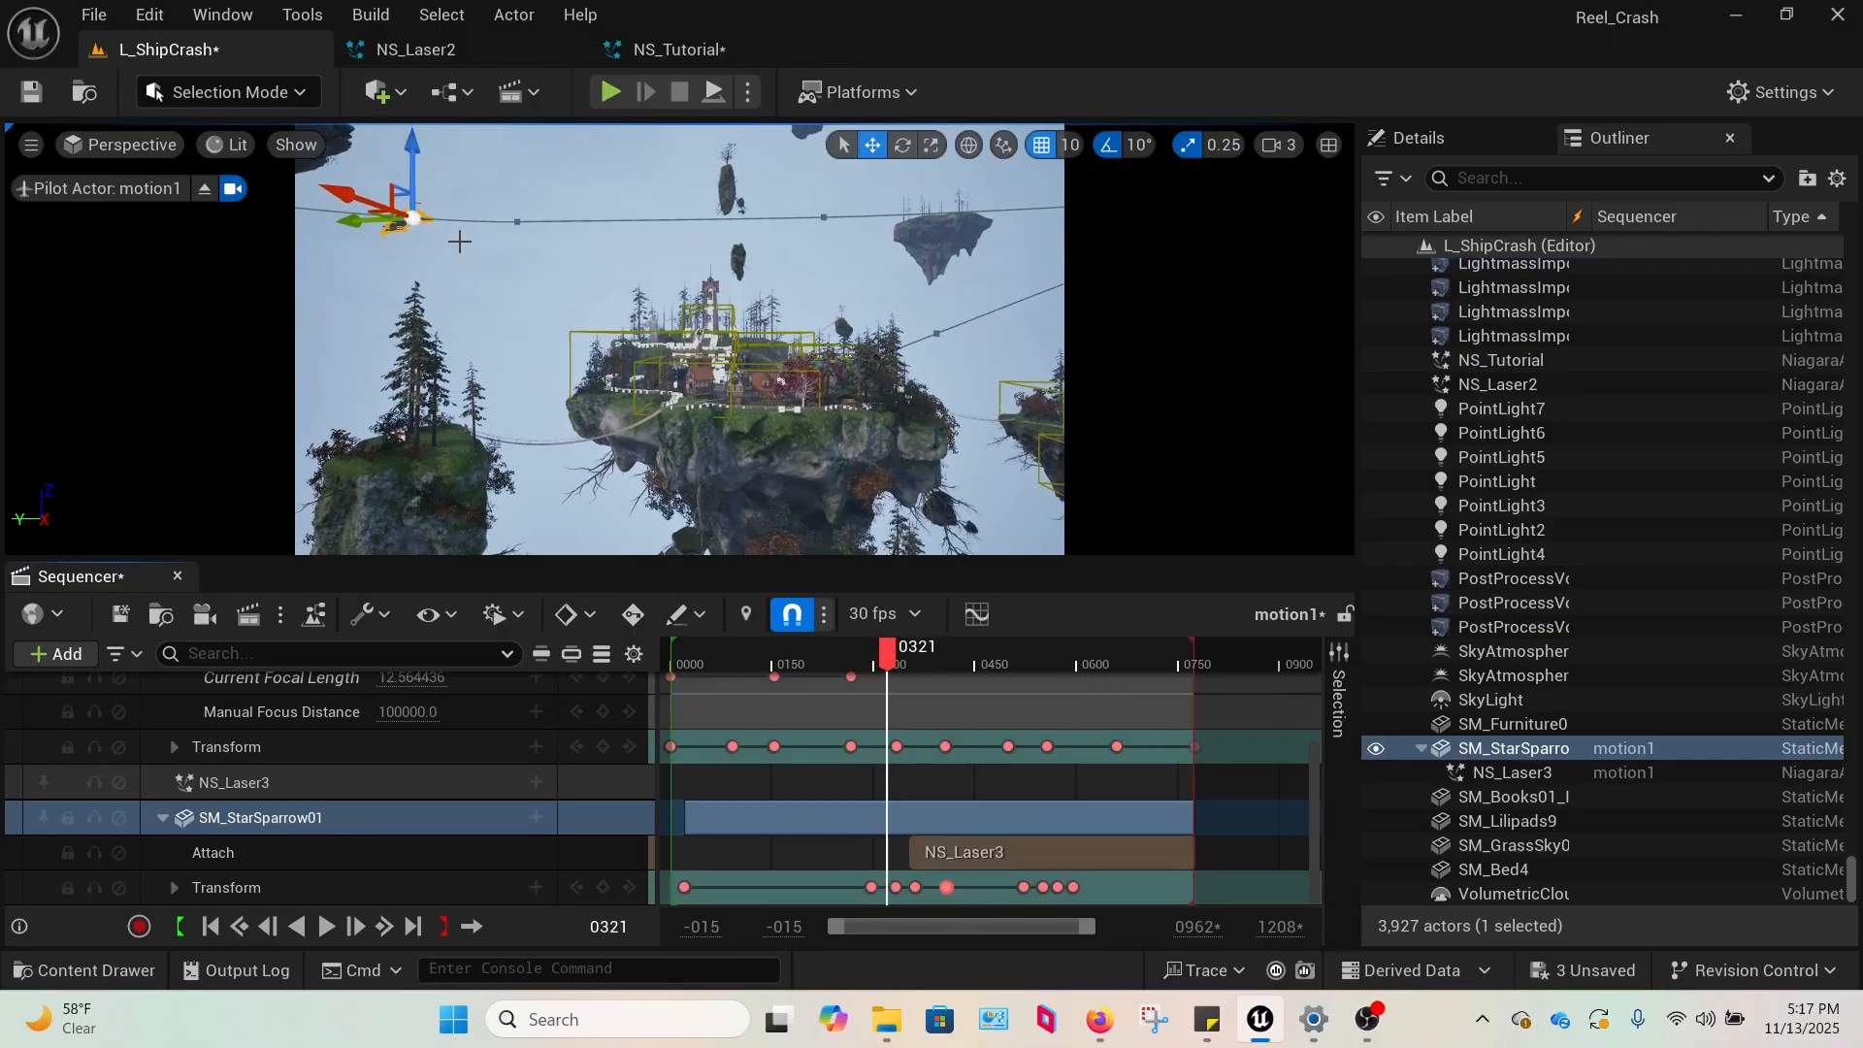
{"action": "left_click_drag", "start_coordinate": [655, 549], "coordinate": [735, 890]}
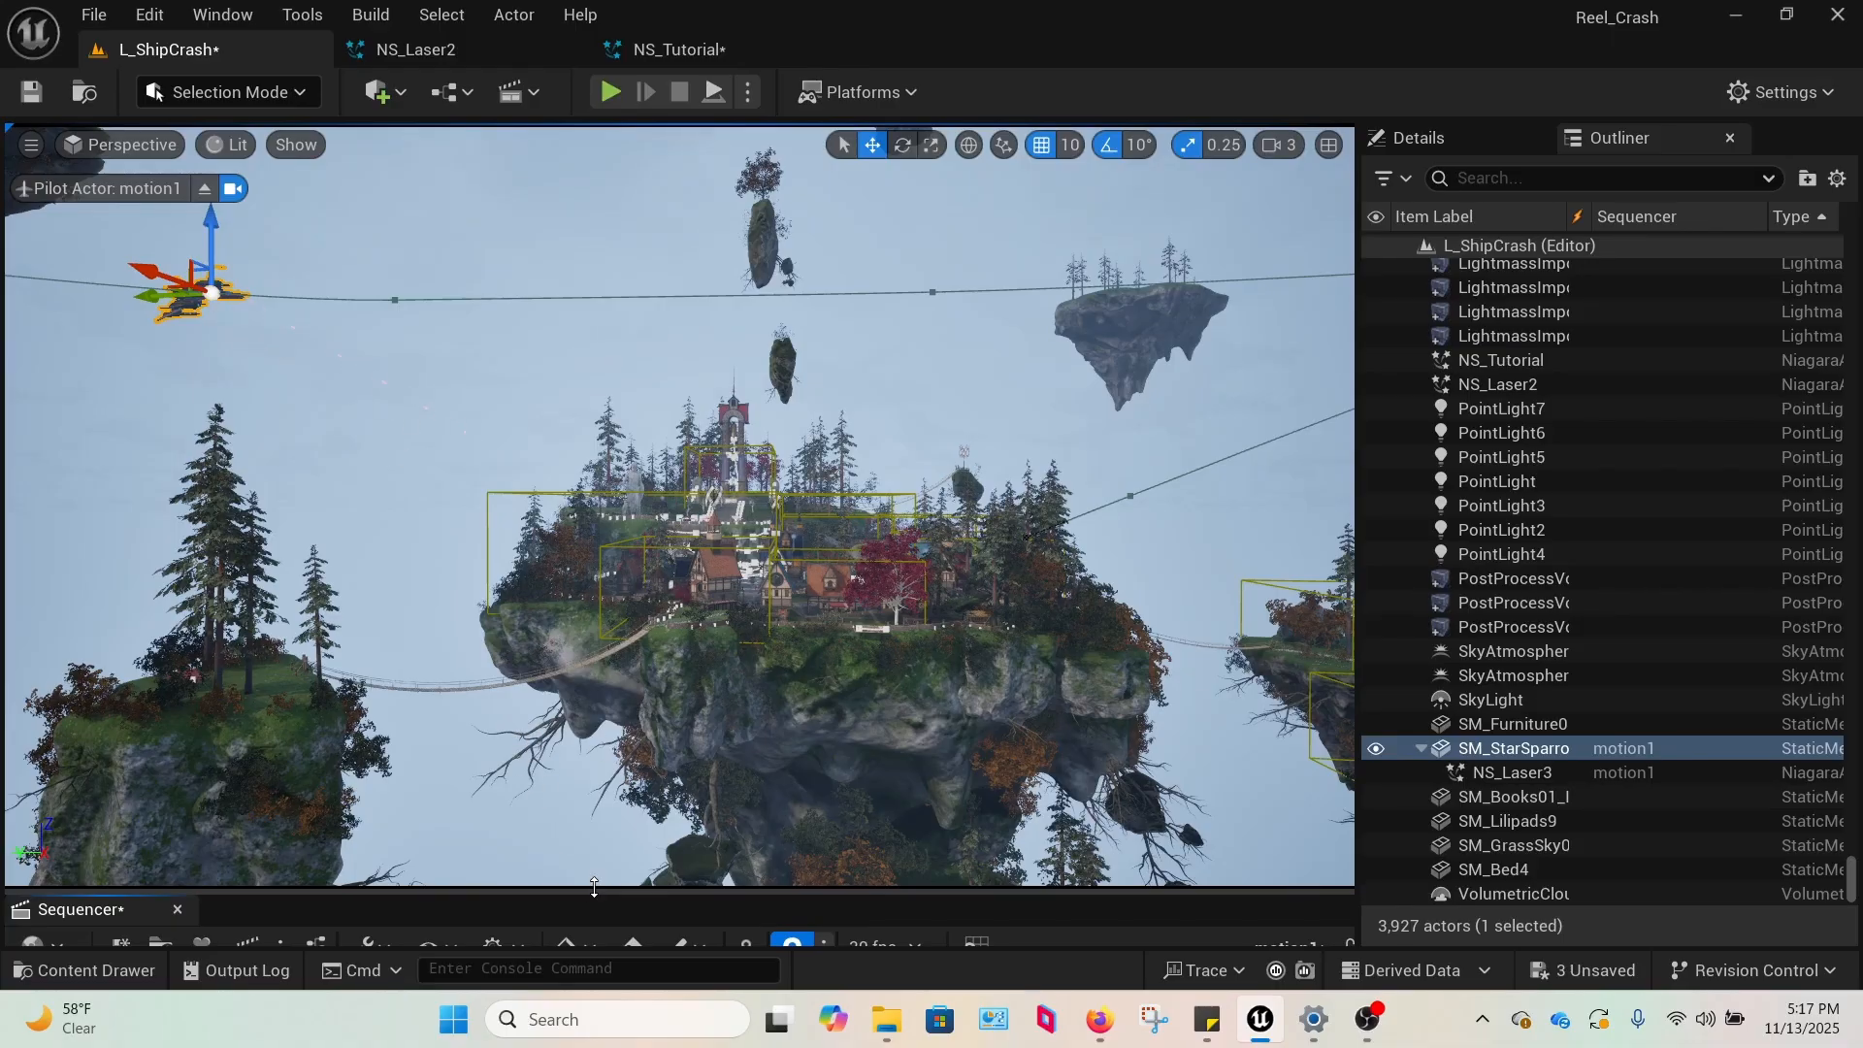
{"action": "left_click_drag", "start_coordinate": [602, 885], "coordinate": [725, 352]}
{"action": "left_click", "coordinate": [891, 466]}
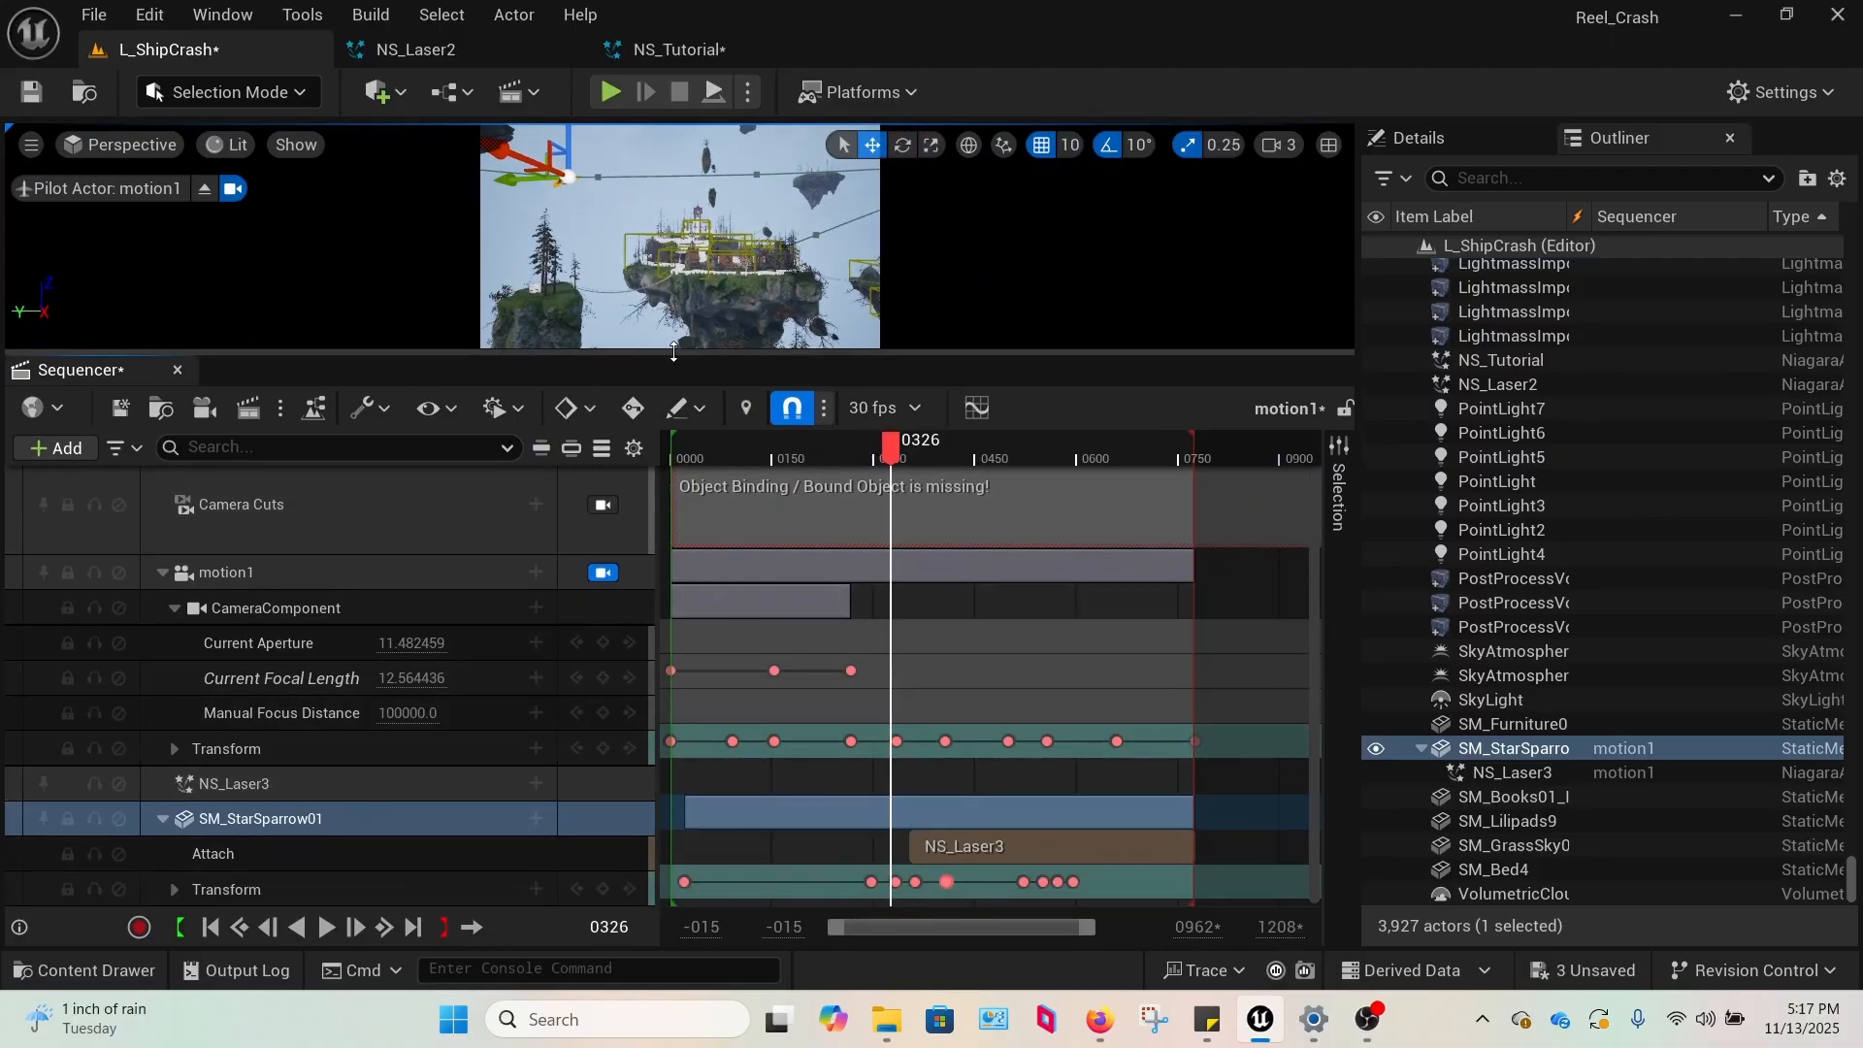
Collapse the motion1 track in Sequencer and review the Attach track bindings and options available for SM_StarSparrow01.
{"action": "left_click_drag", "start_coordinate": [679, 351], "coordinate": [652, 397]}
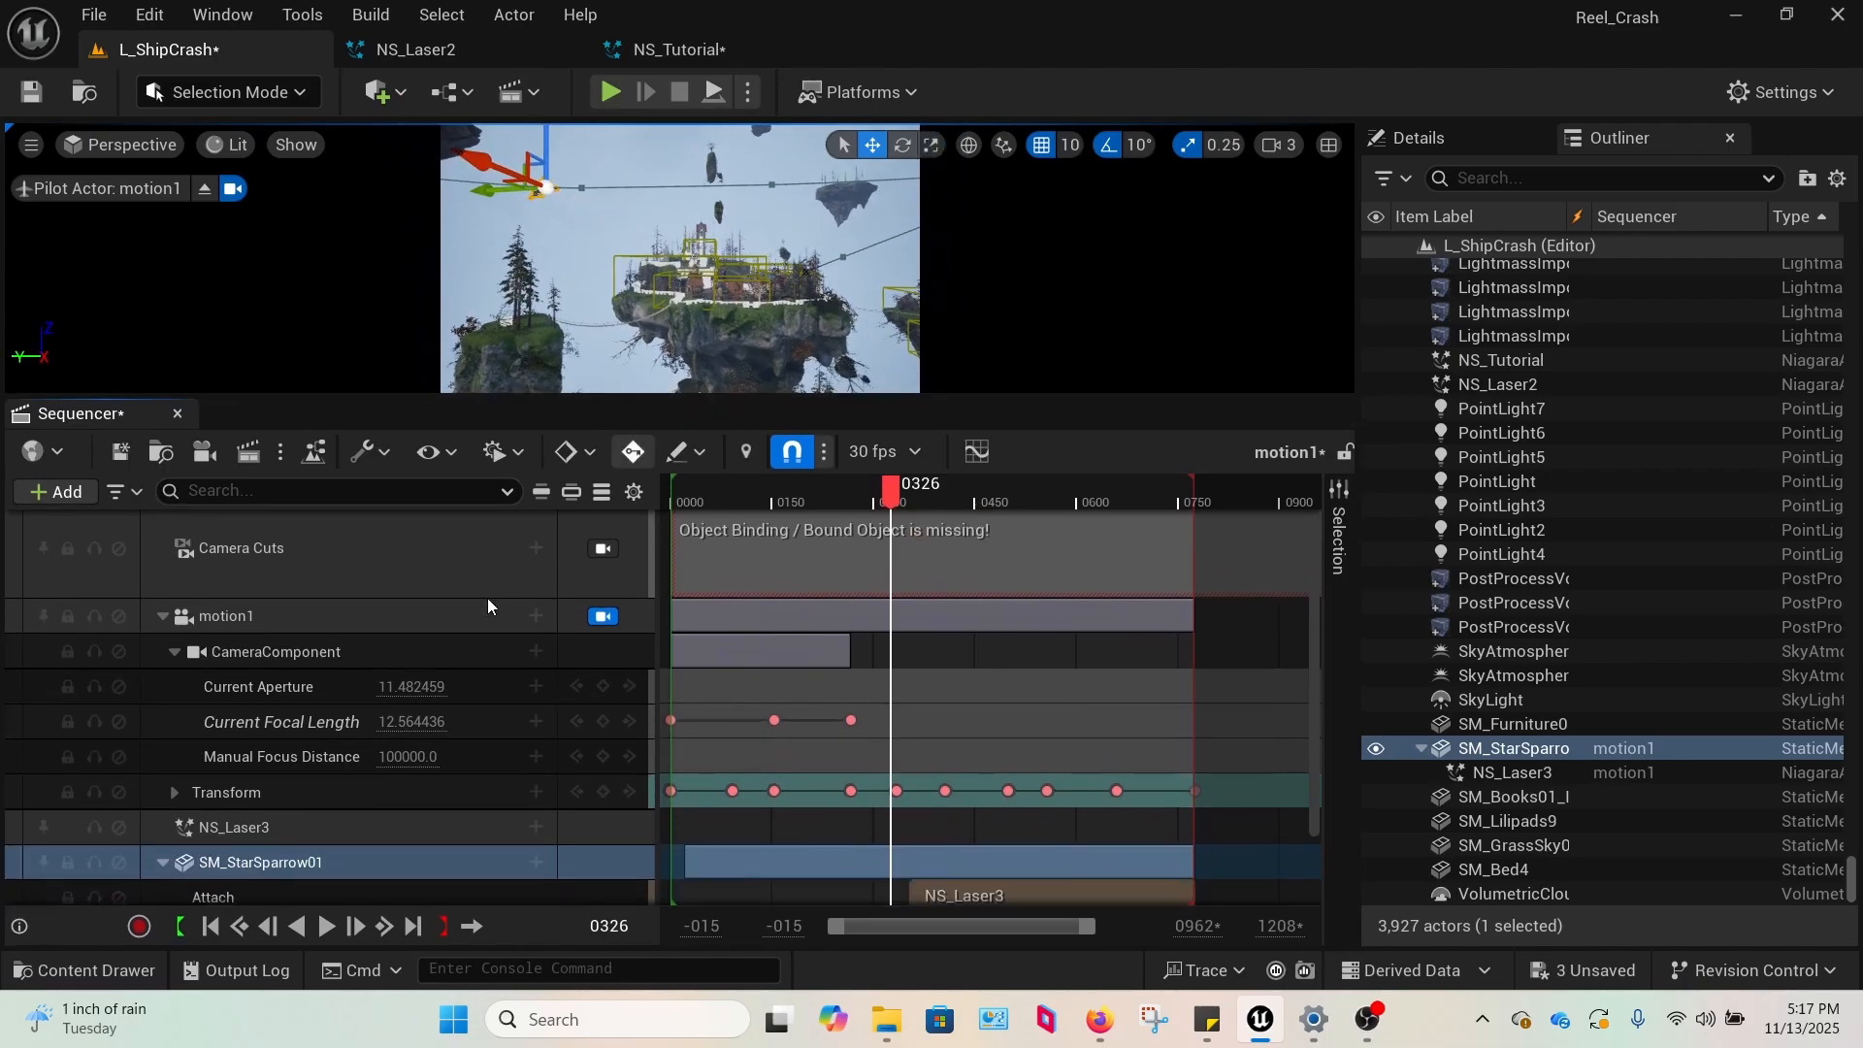
{"action": "scroll", "coordinate": [437, 649], "scroll_direction": "down", "scroll_amount": 1}
{"action": "left_click", "coordinate": [164, 571]}
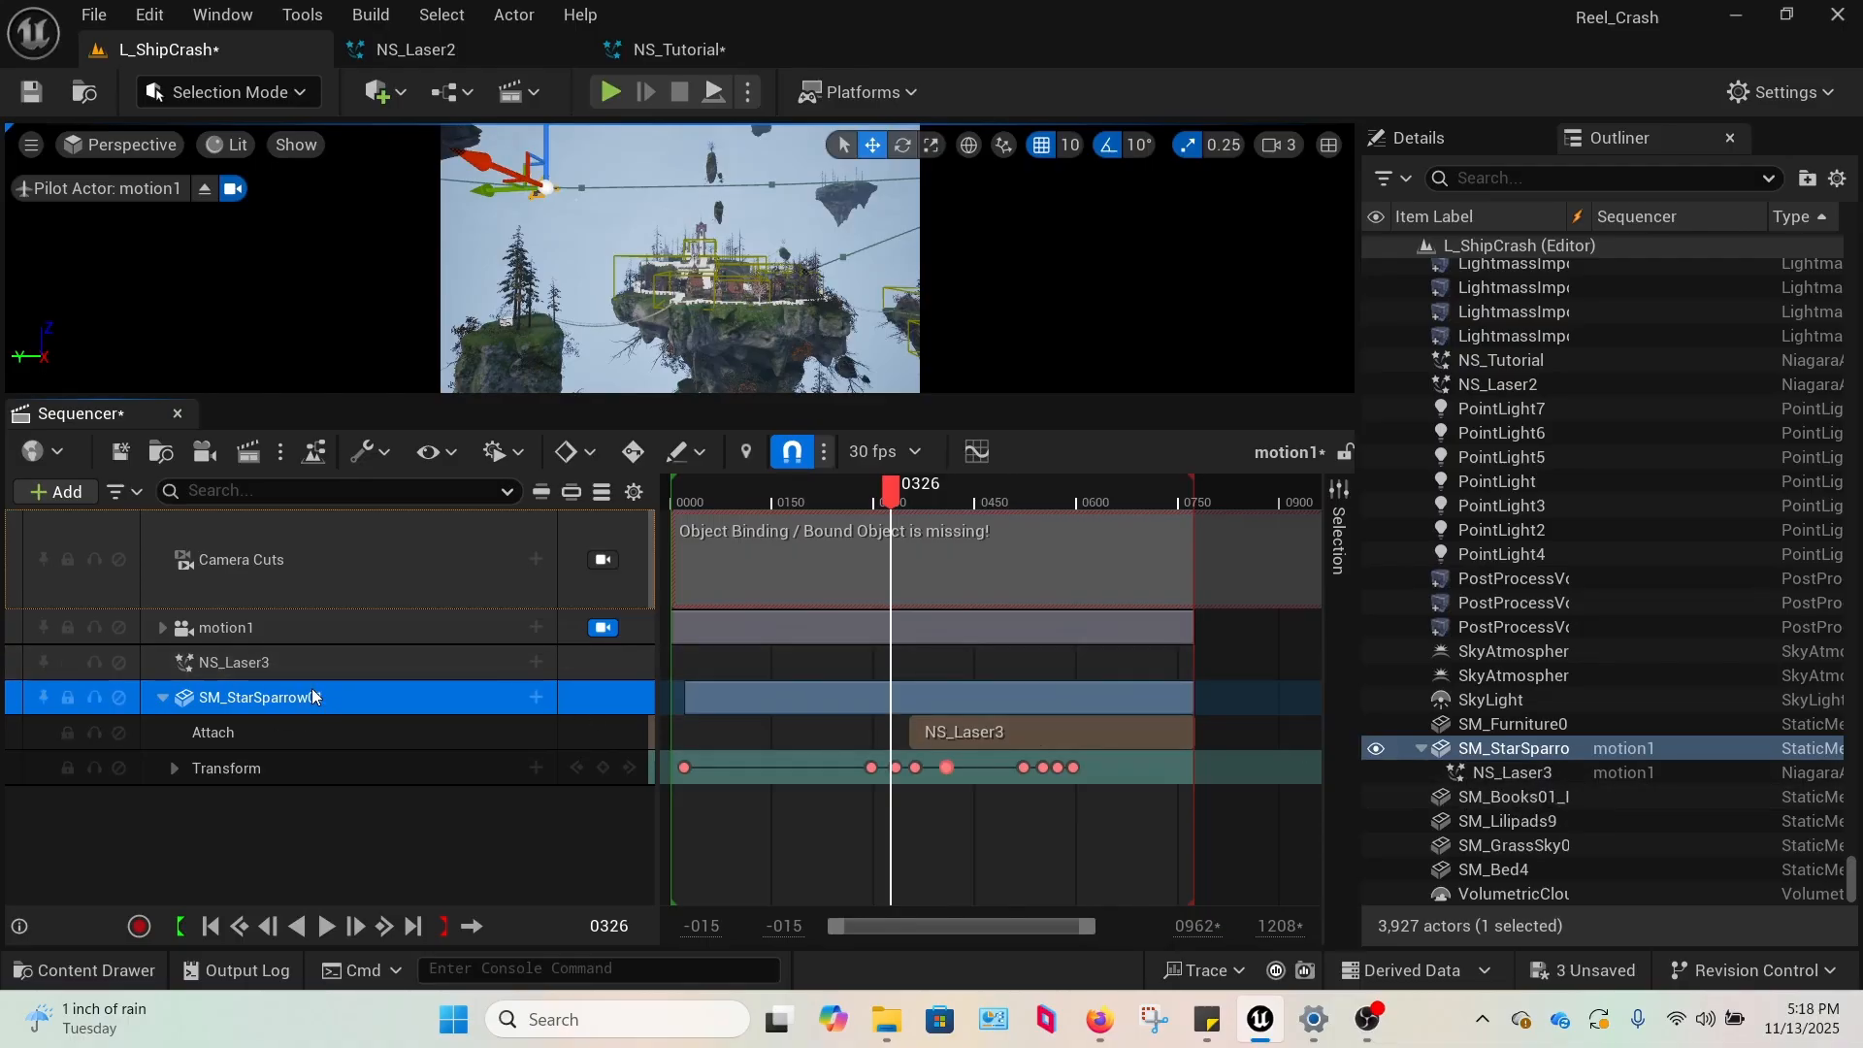
{"action": "left_click", "coordinate": [537, 696]}
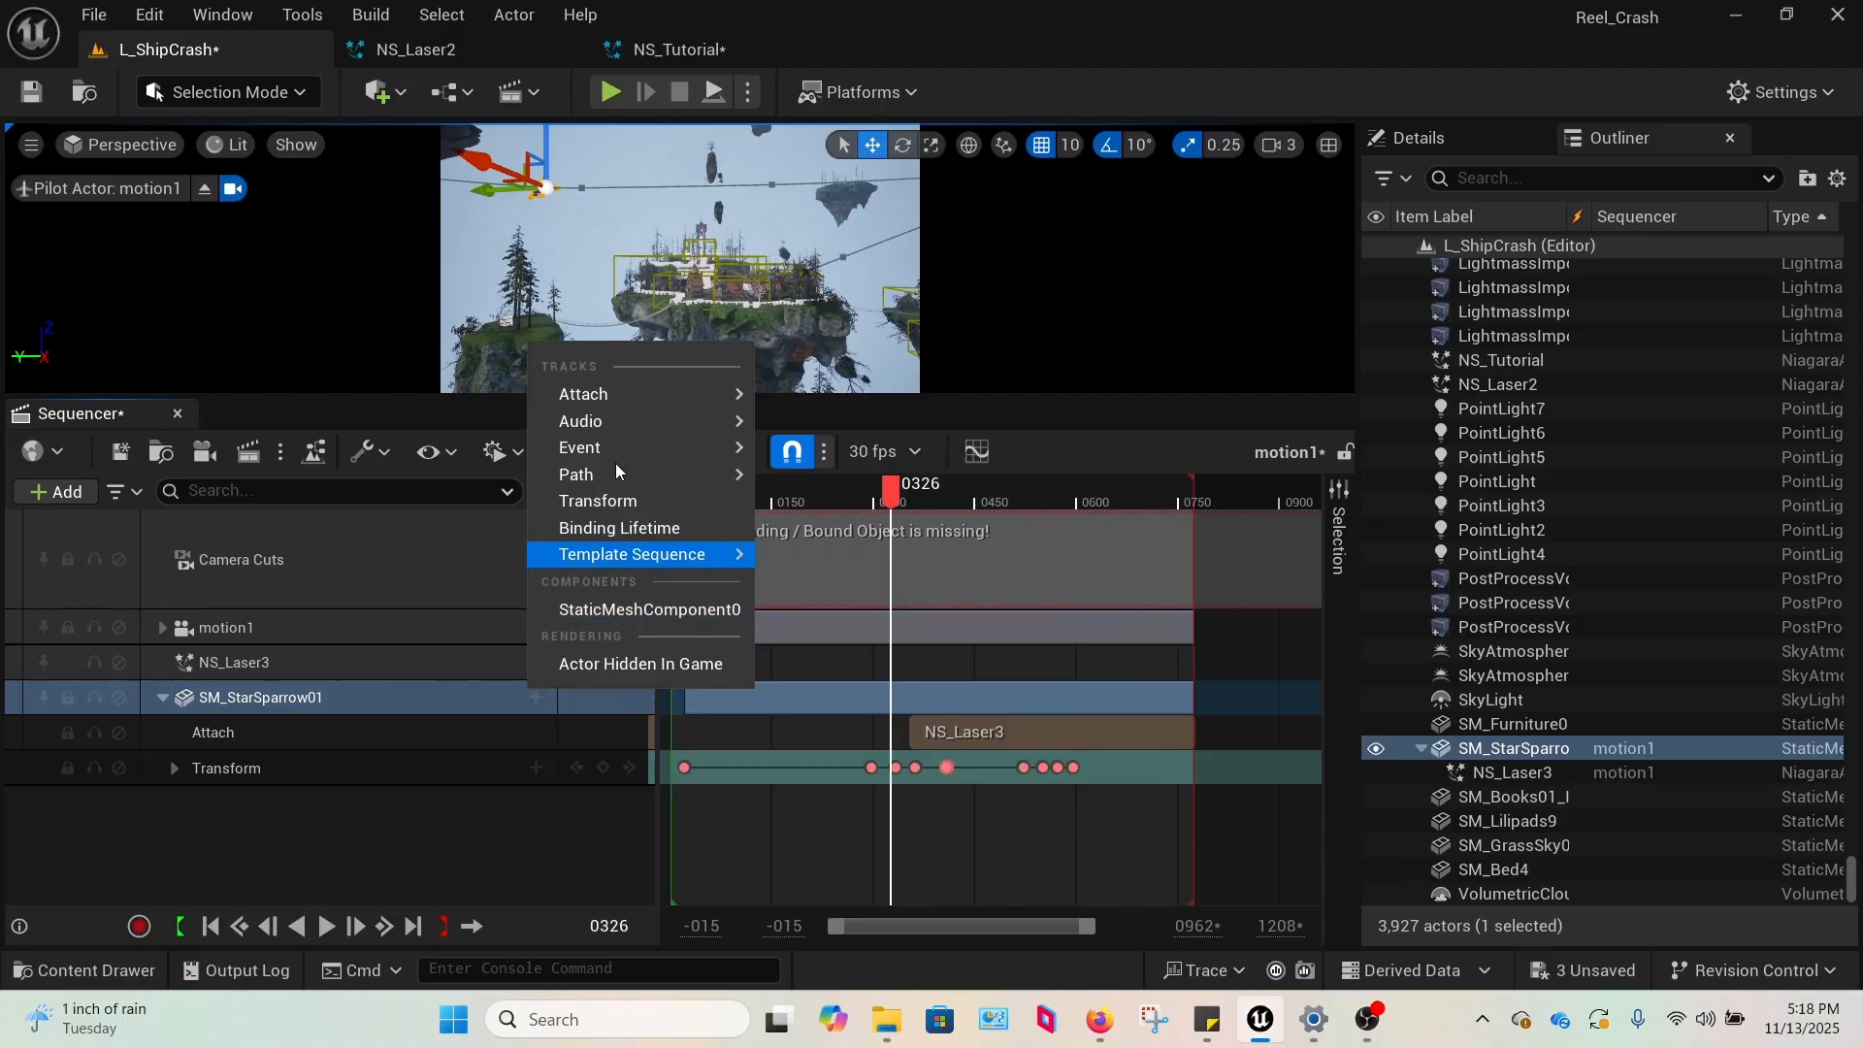
{"action": "mouse_move", "coordinate": [631, 393]}
{"action": "mouse_move", "coordinate": [825, 406]}
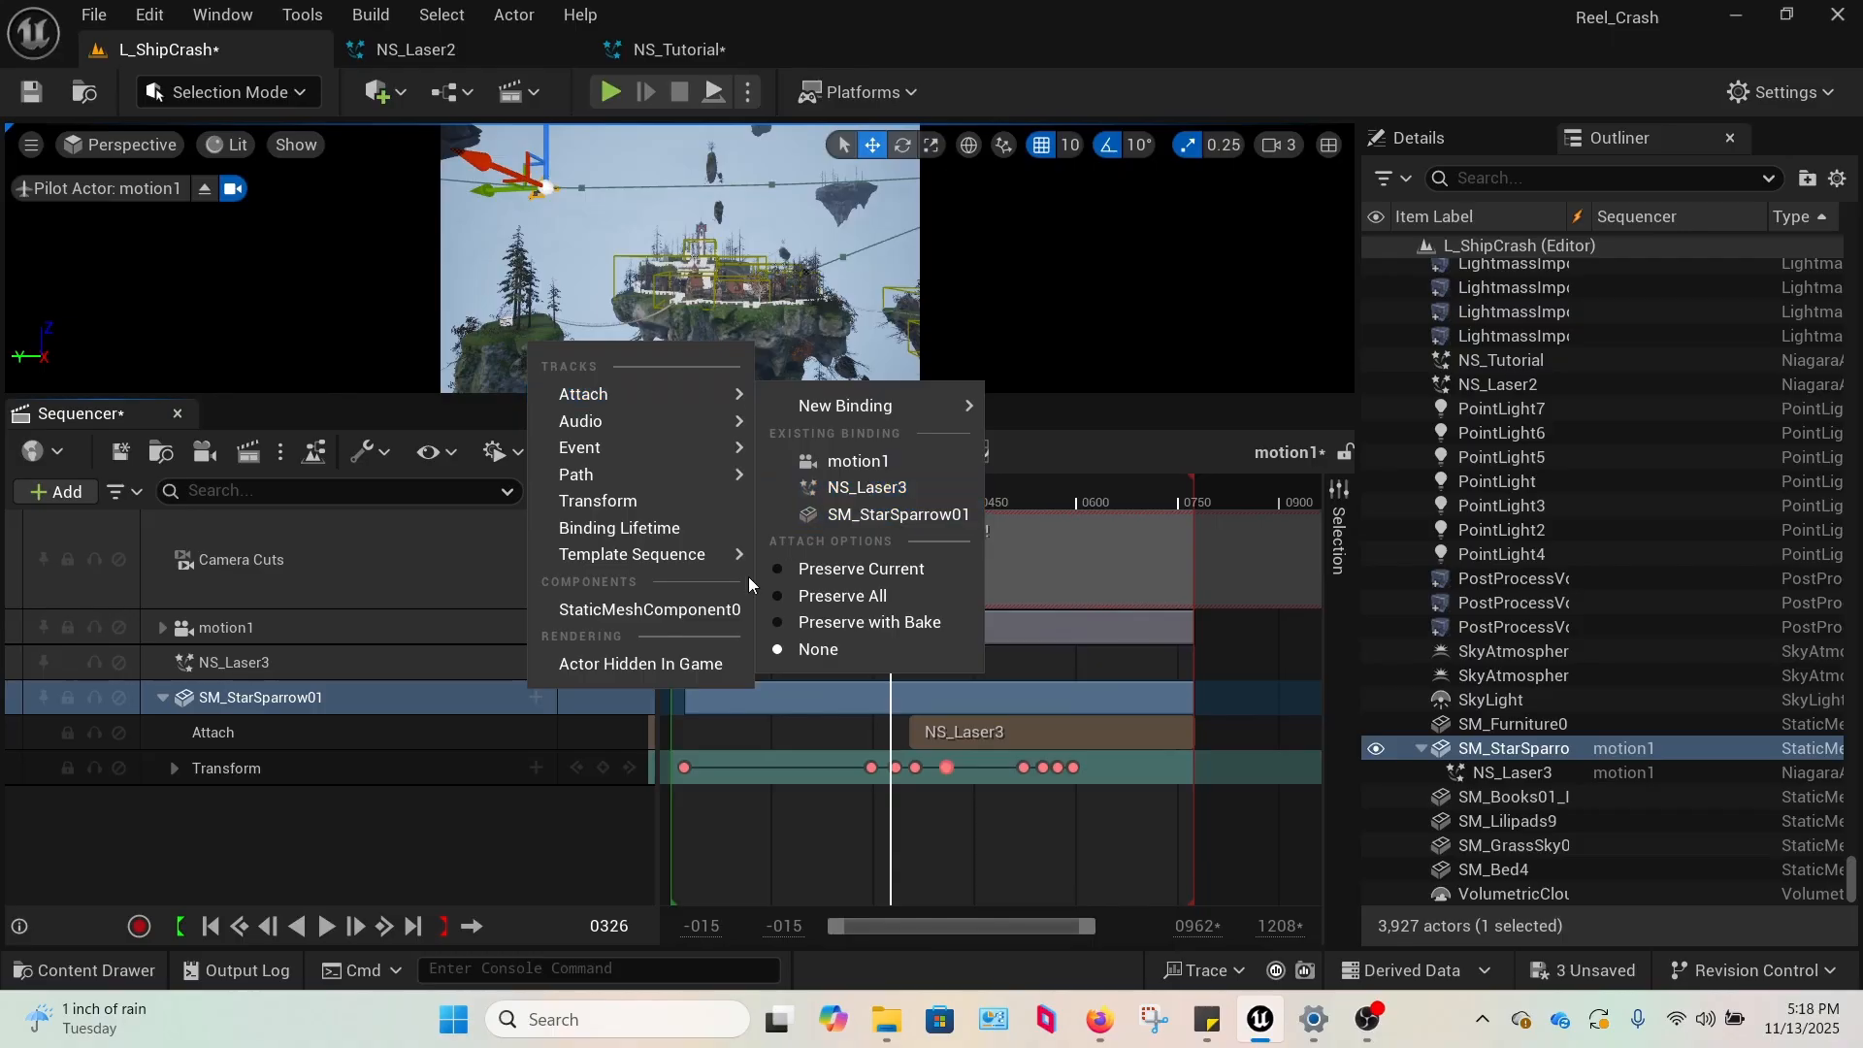
{"action": "left_click", "coordinate": [329, 852]}
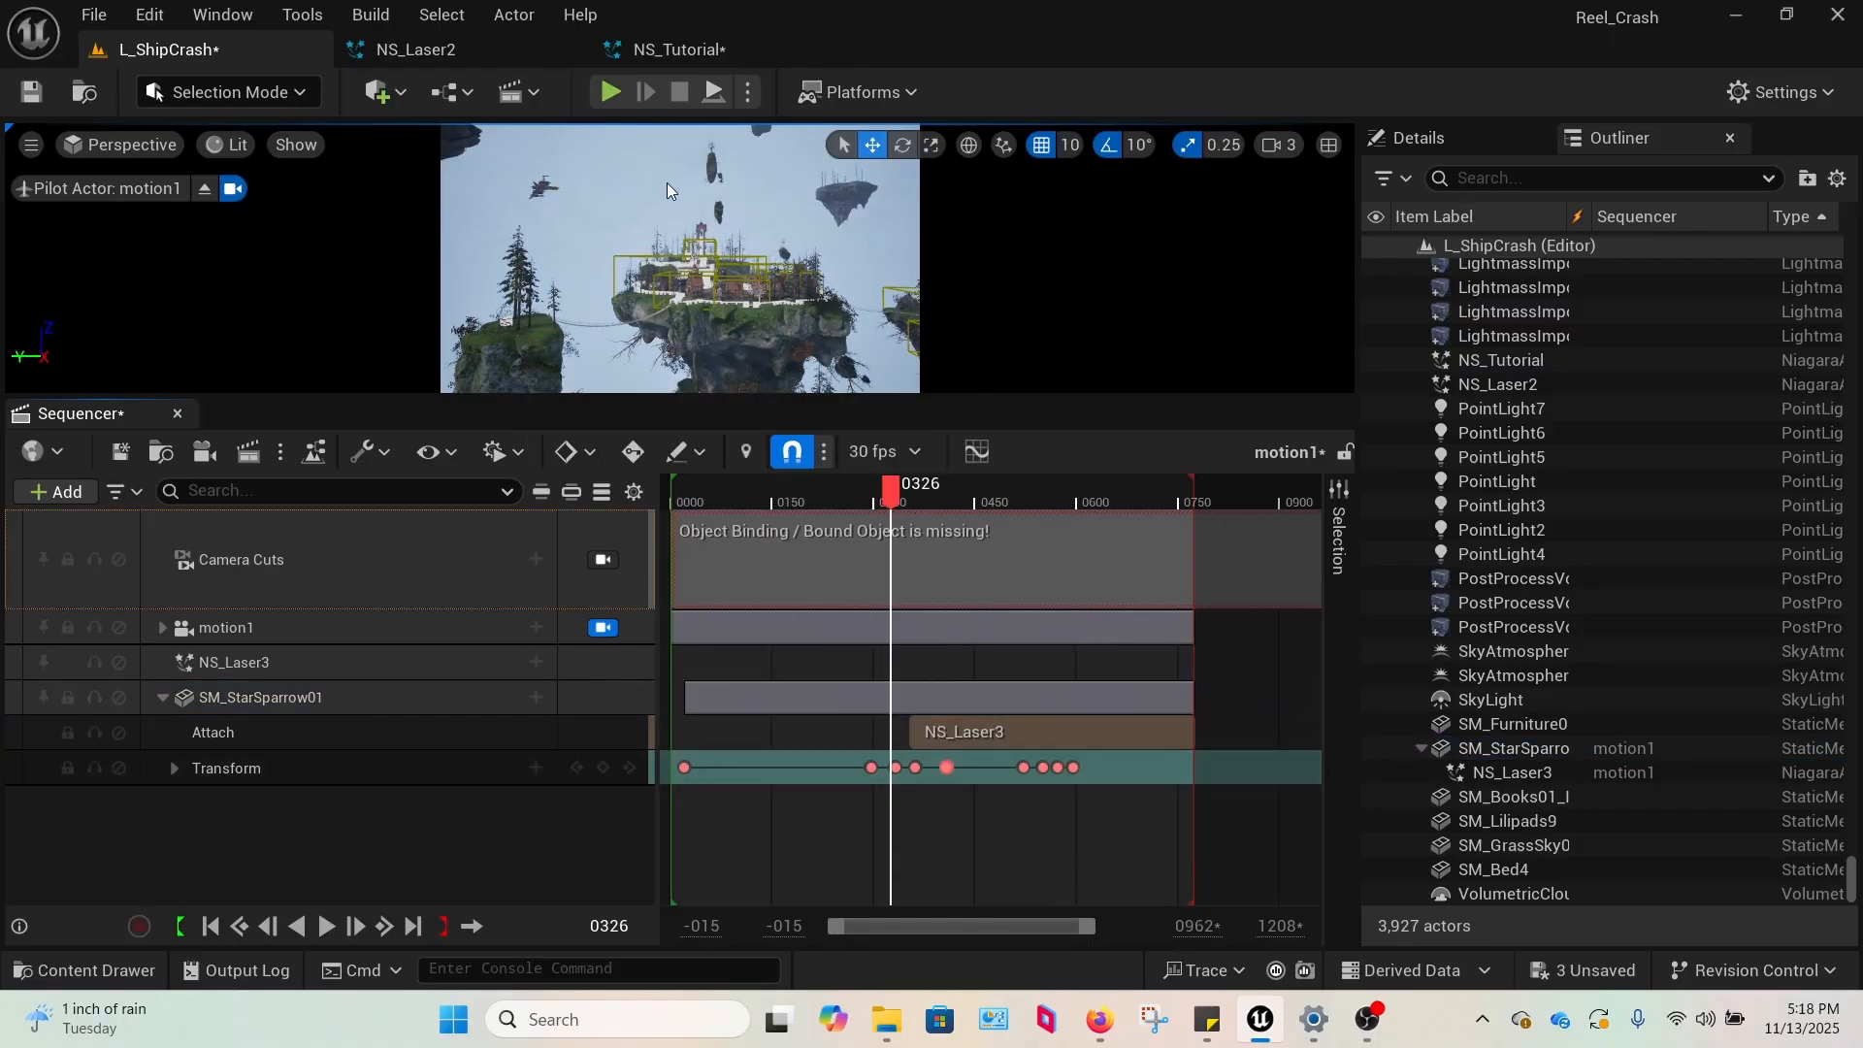
Enlarge the viewport, play the motion1 sequence from its start and pause it at frame 661.
{"action": "left_click_drag", "start_coordinate": [890, 505], "coordinate": [748, 511]}
{"action": "left_click_drag", "start_coordinate": [494, 395], "coordinate": [504, 871]}
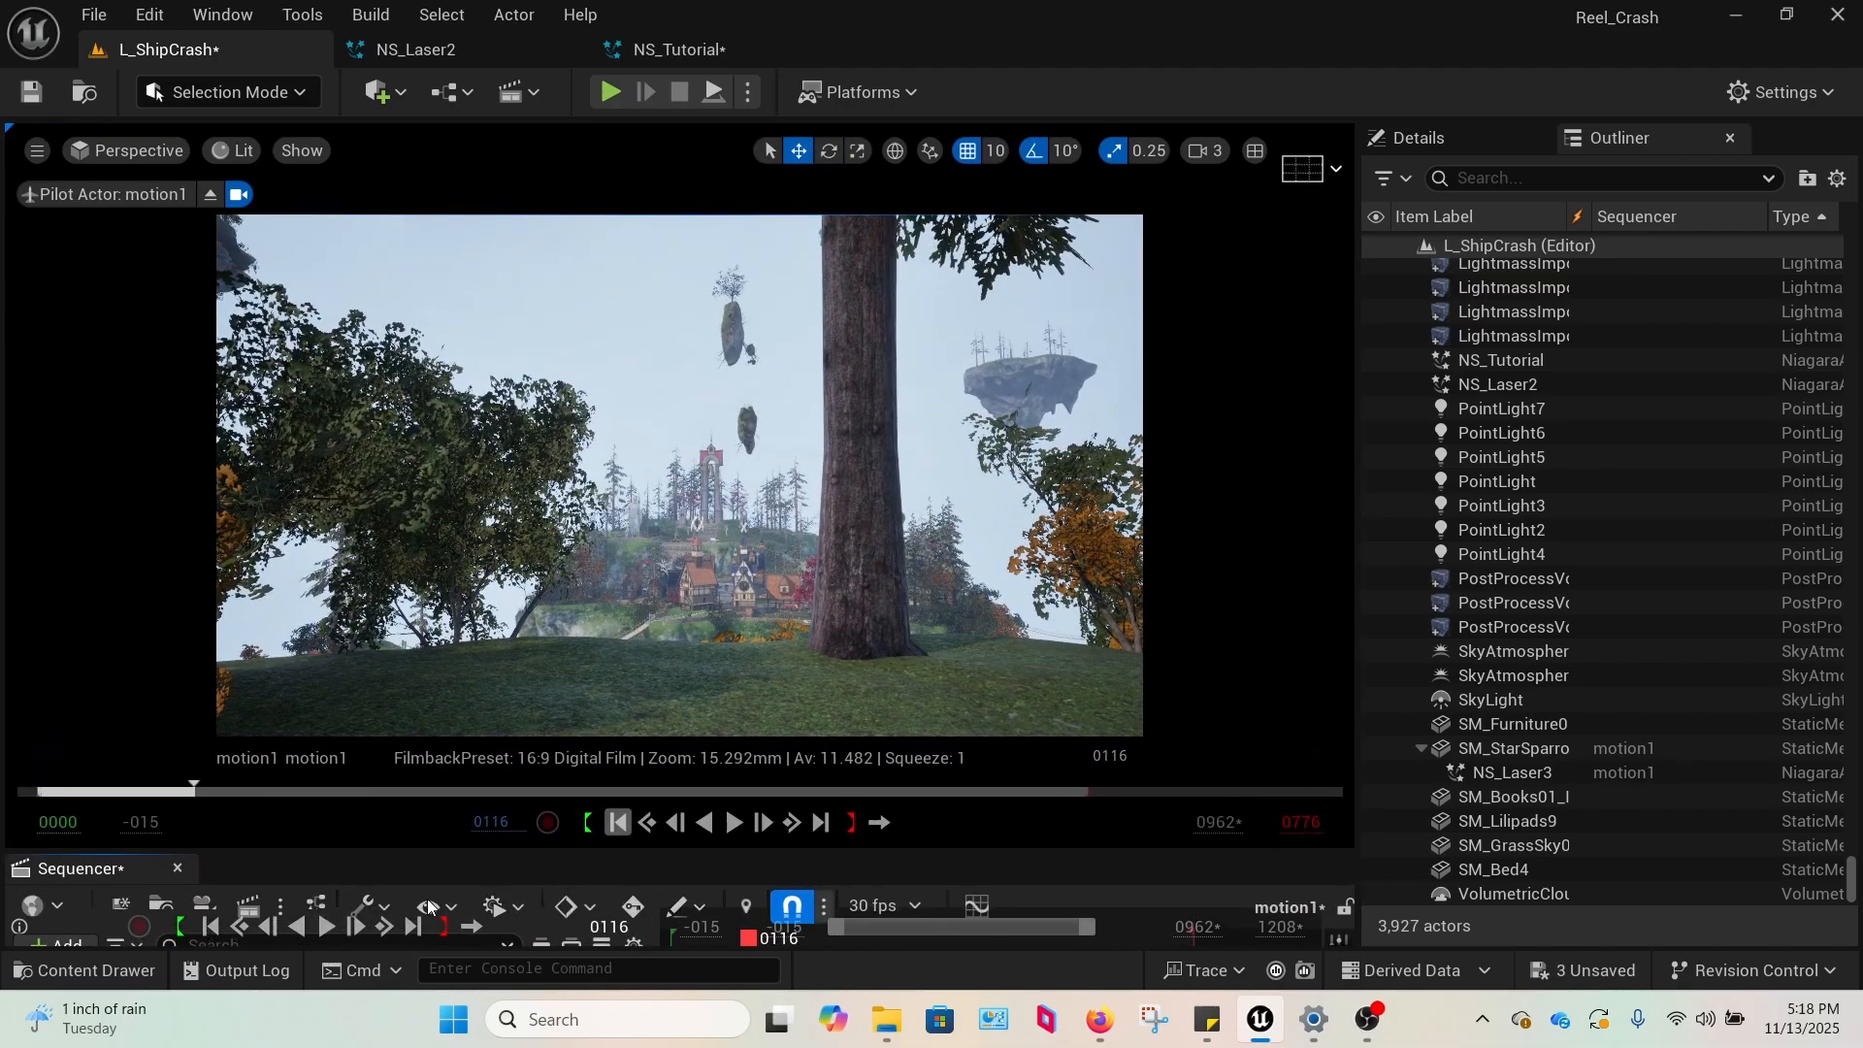
{"action": "left_click", "coordinate": [209, 927]}
{"action": "left_click", "coordinate": [326, 926]}
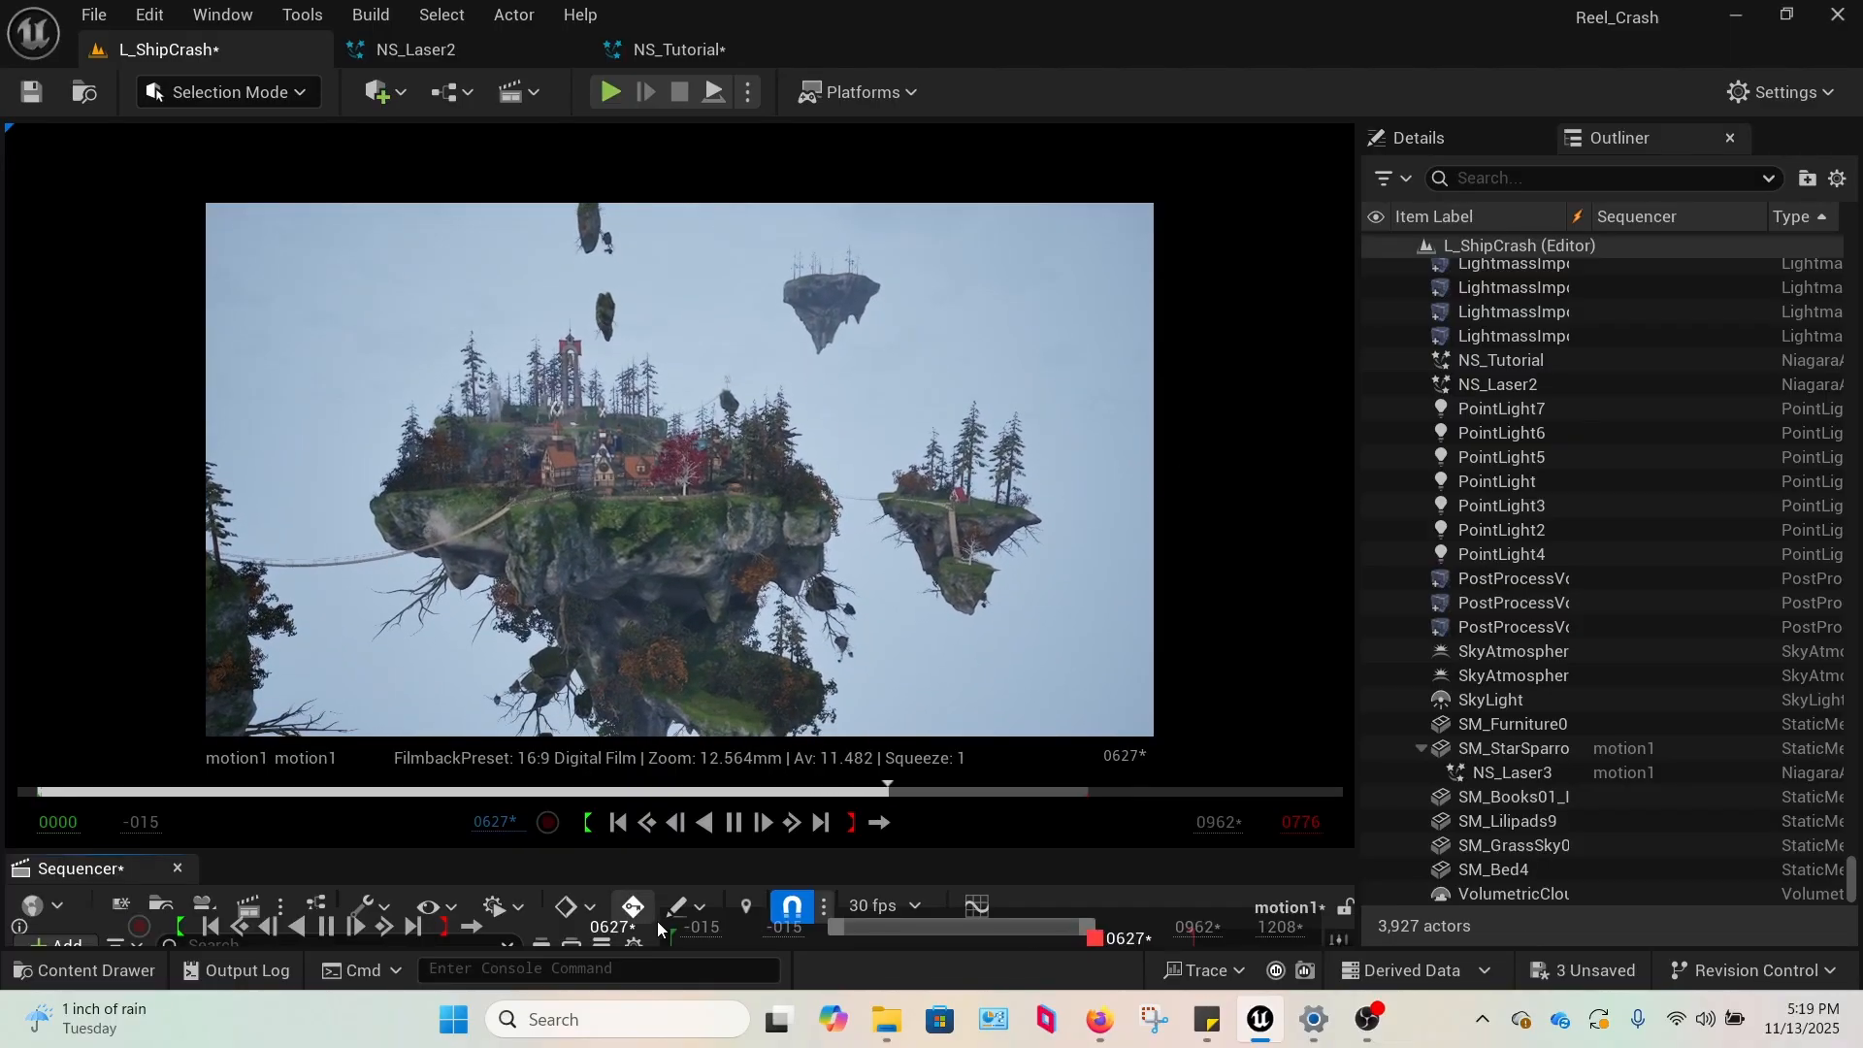
{"action": "left_click", "coordinate": [733, 822]}
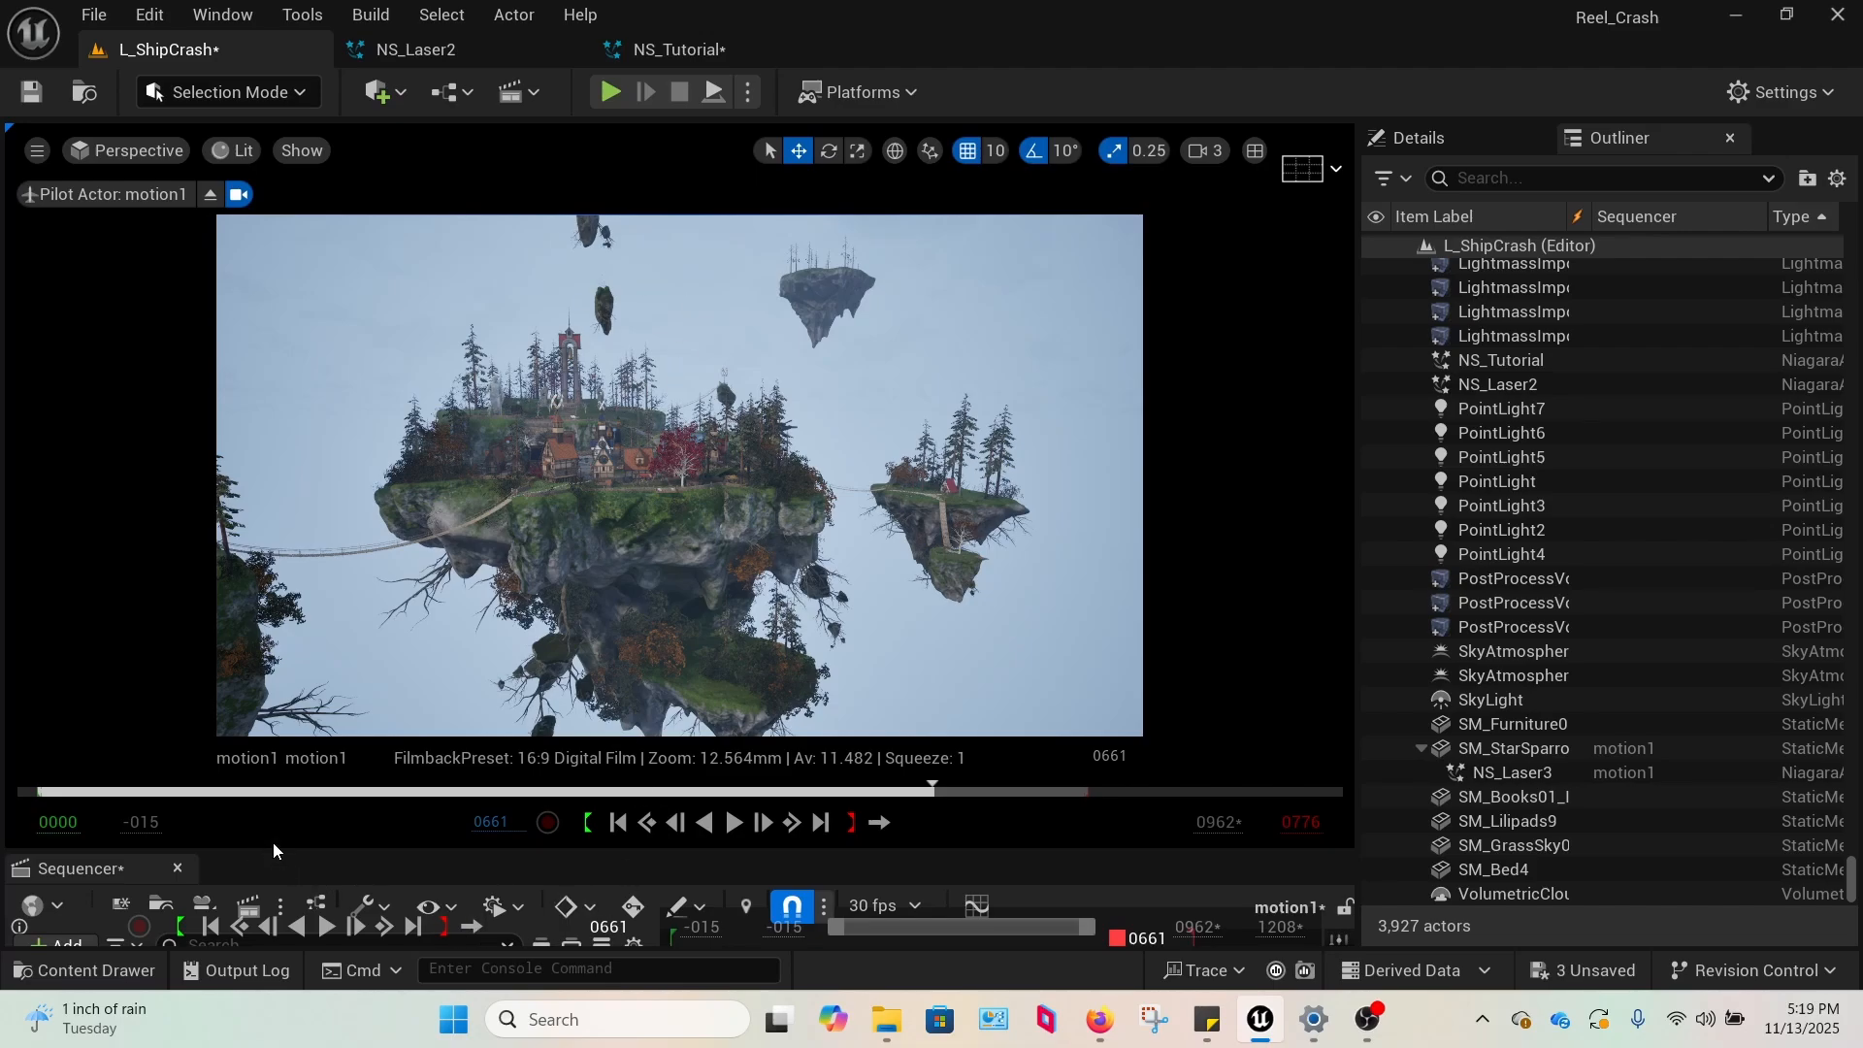
{"action": "left_click_drag", "start_coordinate": [274, 851], "coordinate": [352, 445]}
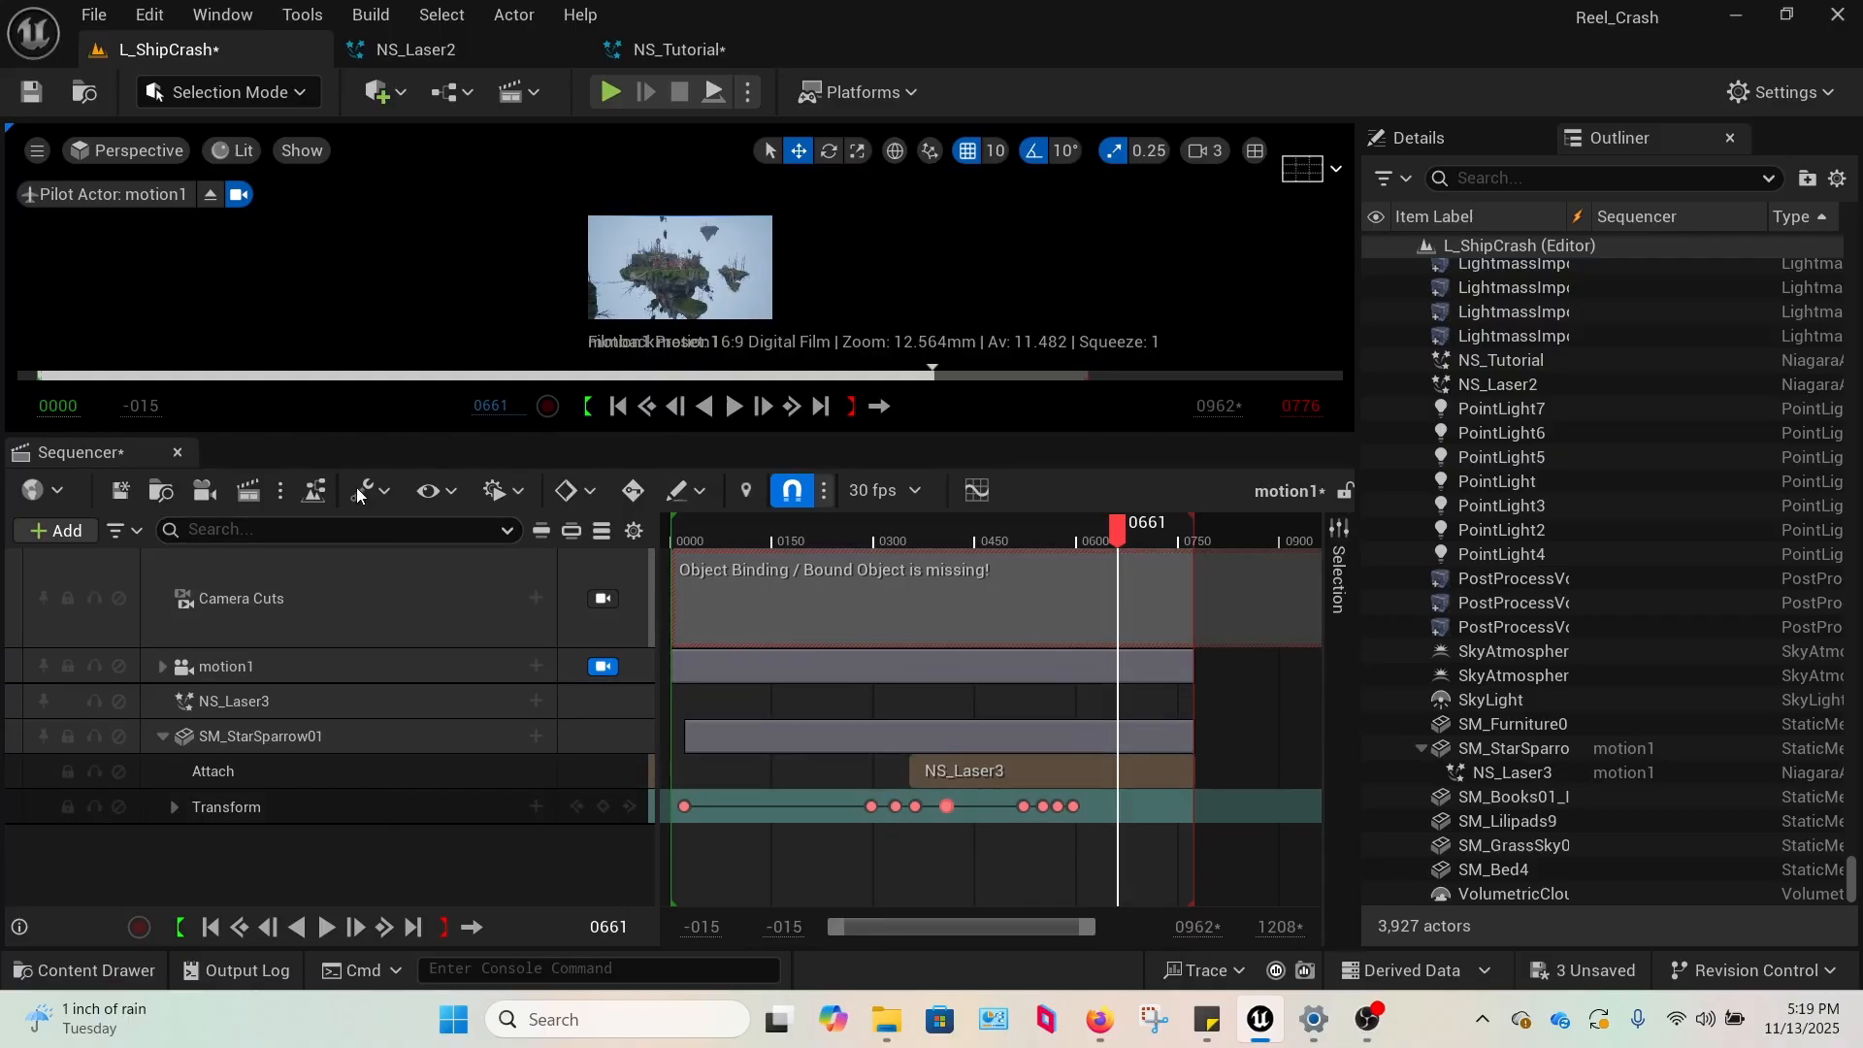
{"action": "left_click_drag", "start_coordinate": [339, 436], "coordinate": [339, 624]}
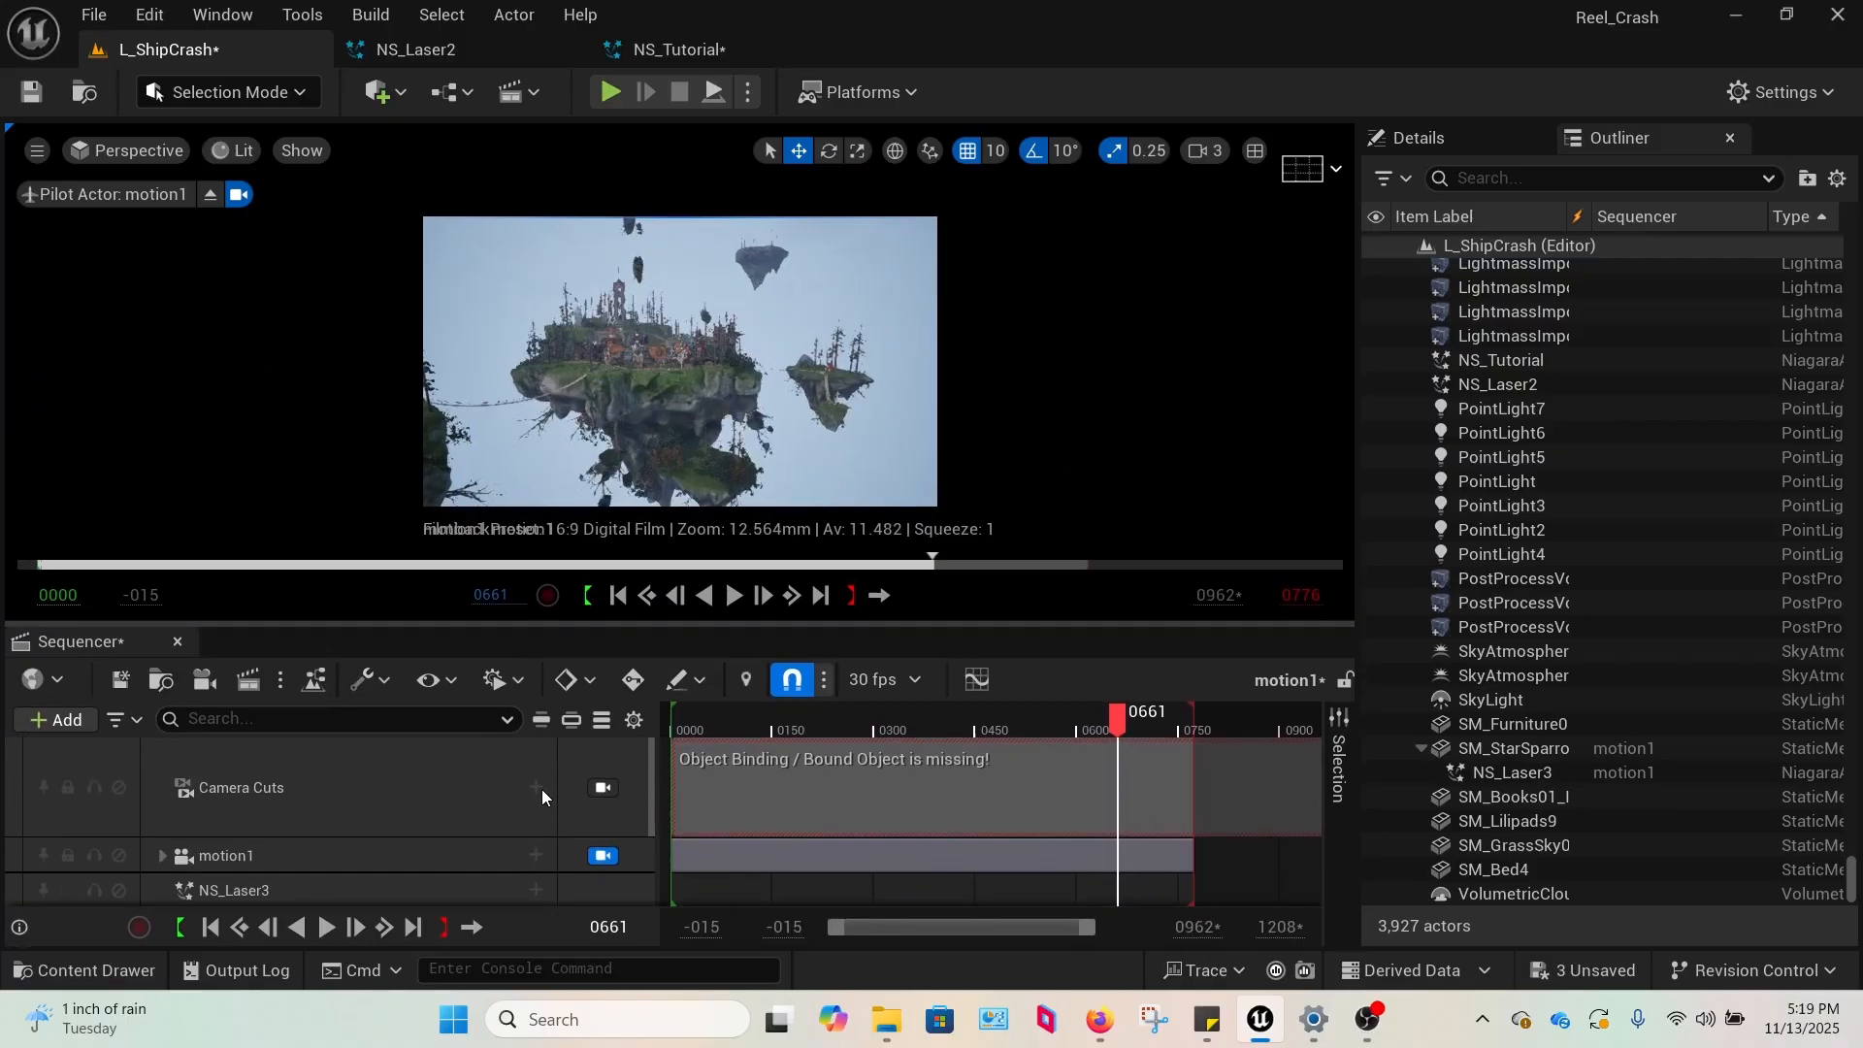
{"action": "left_click", "coordinate": [1365, 1019]}
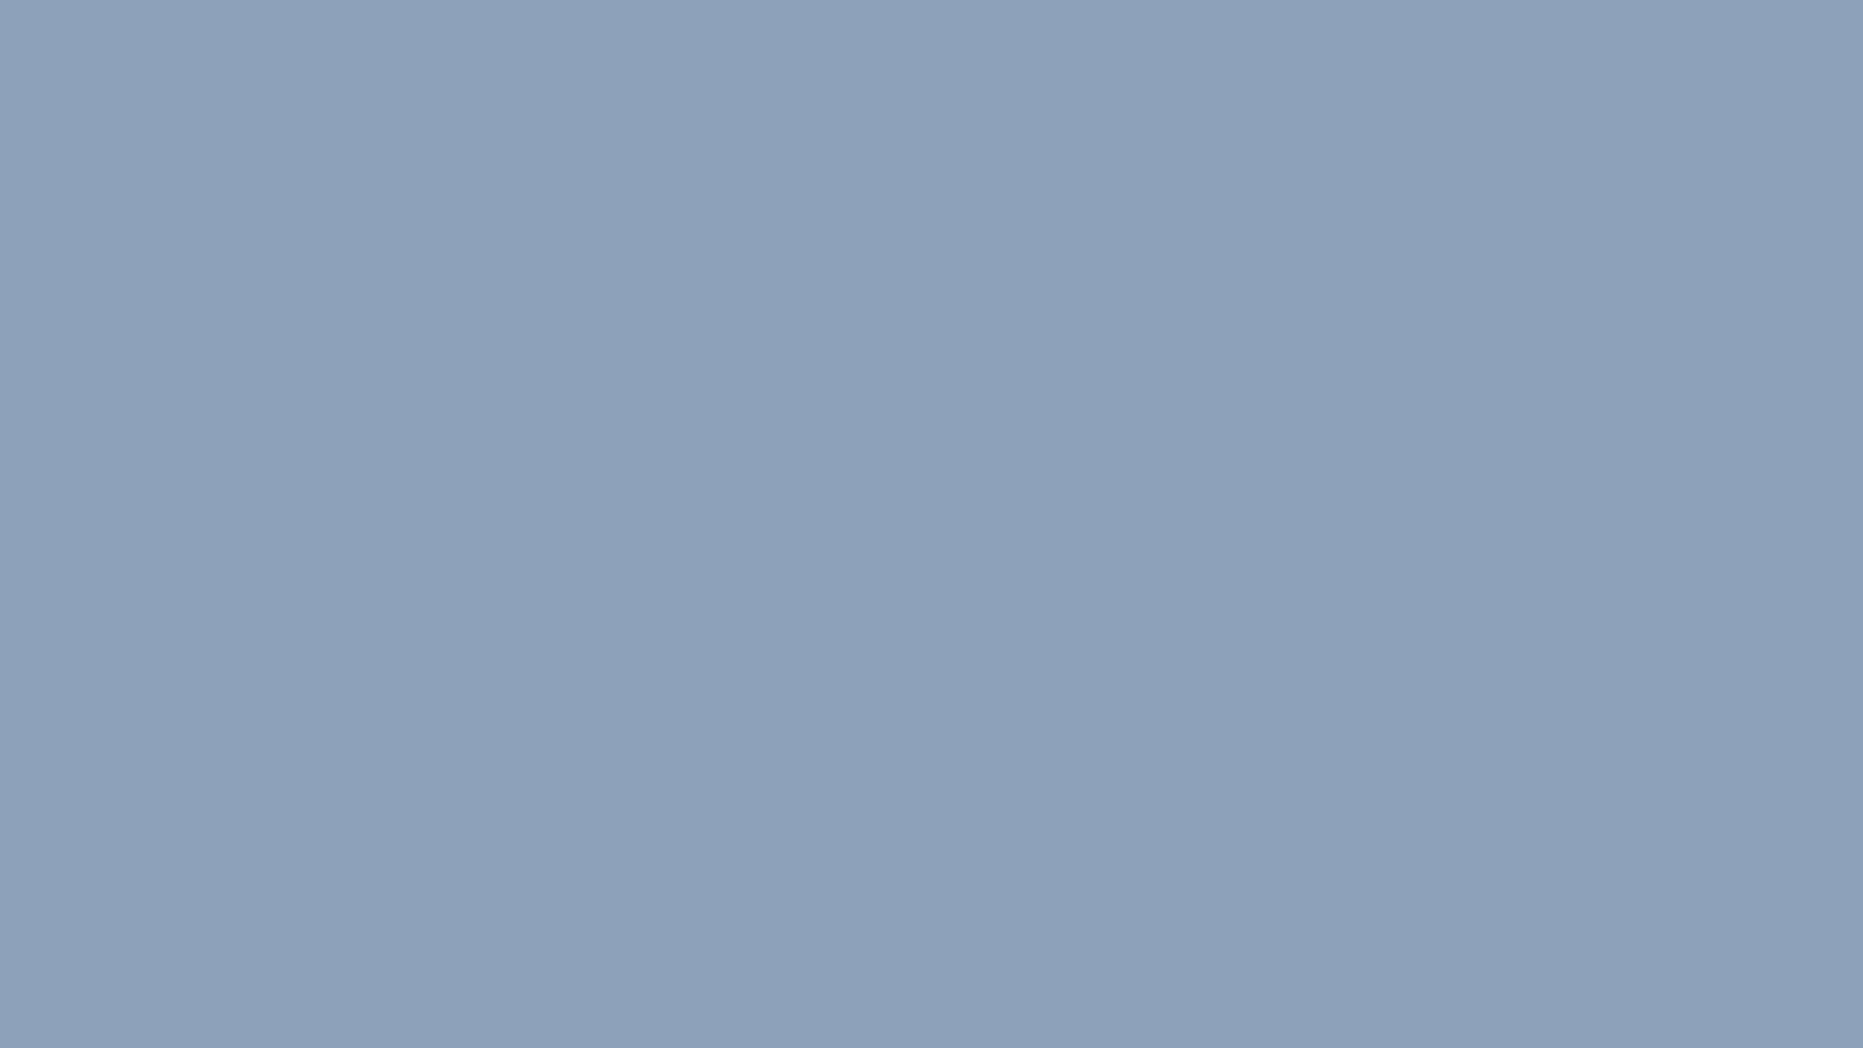